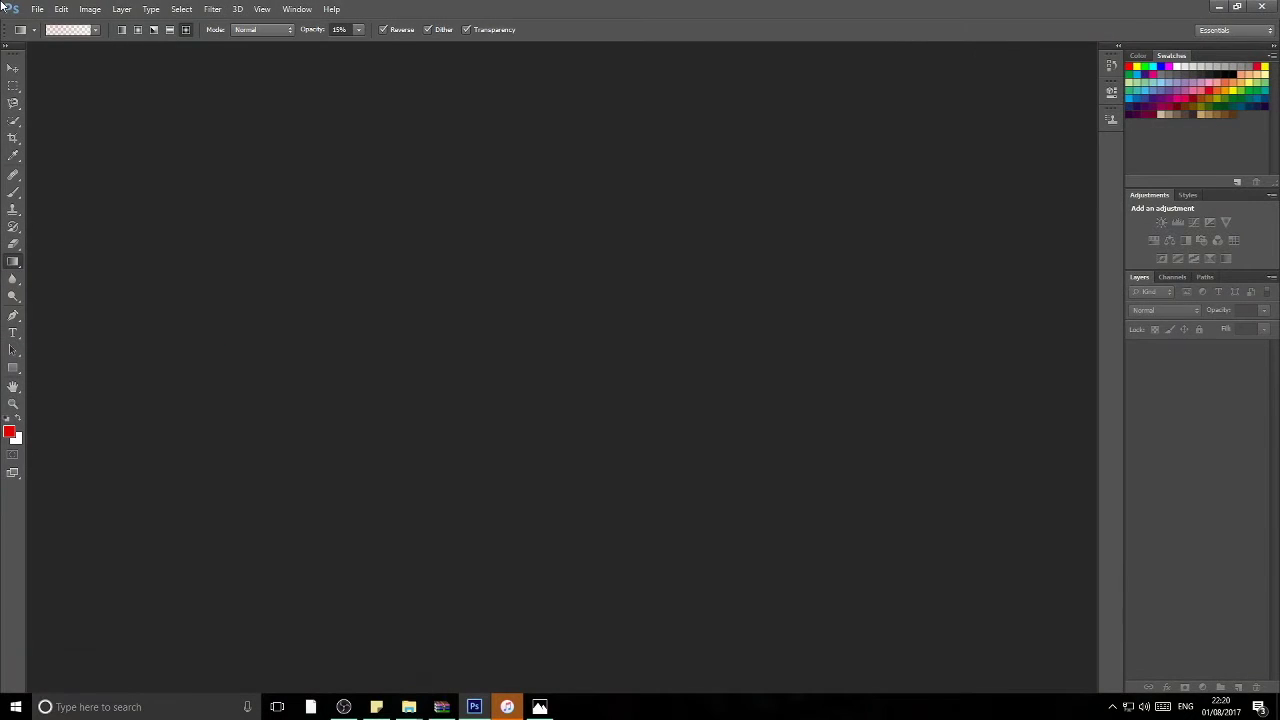
Step: Create a new 1280×720 transparent document and open the webcam photo IMG_3155 (2).PNG in Photos
left_click(44, 8)
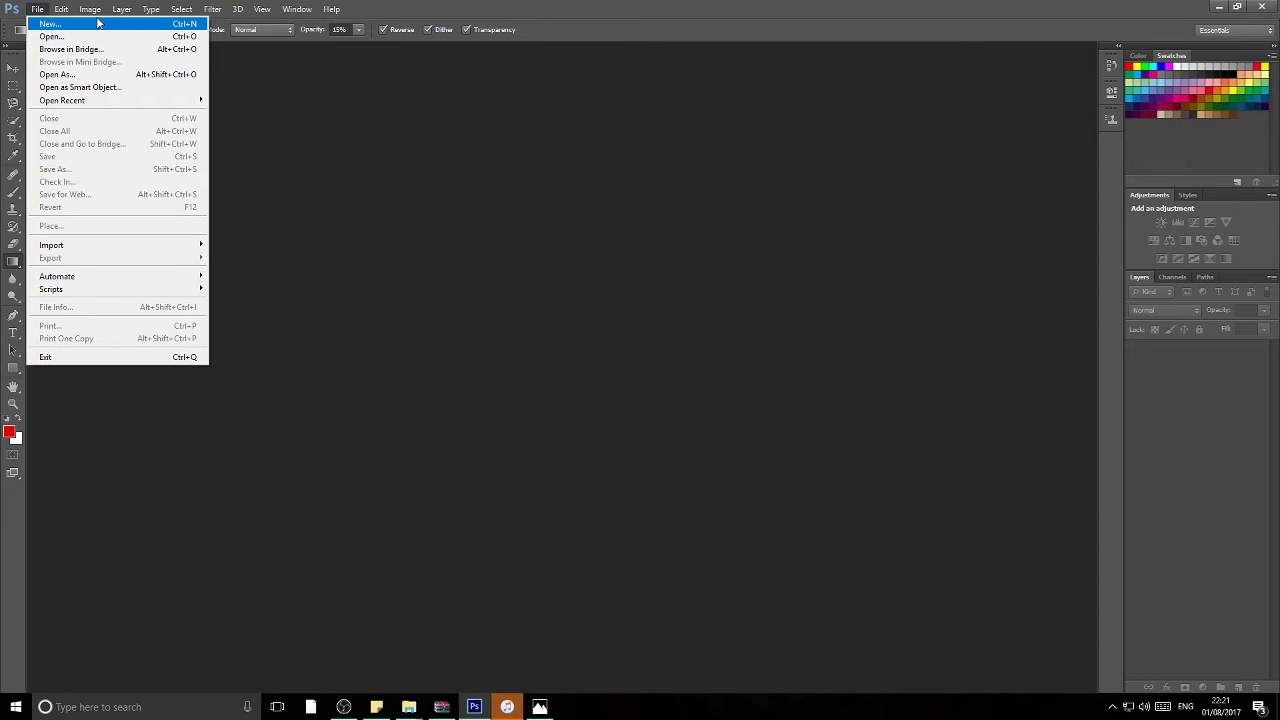
left_click(38, 23)
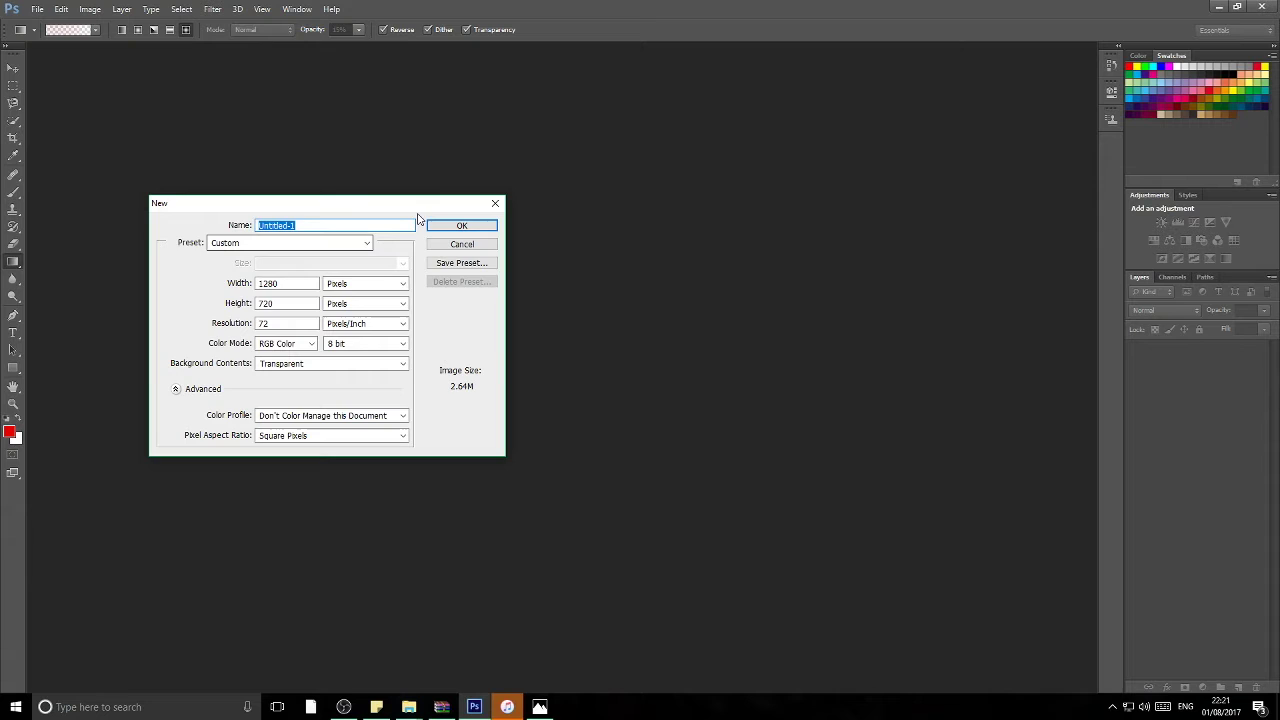
left_click(455, 225)
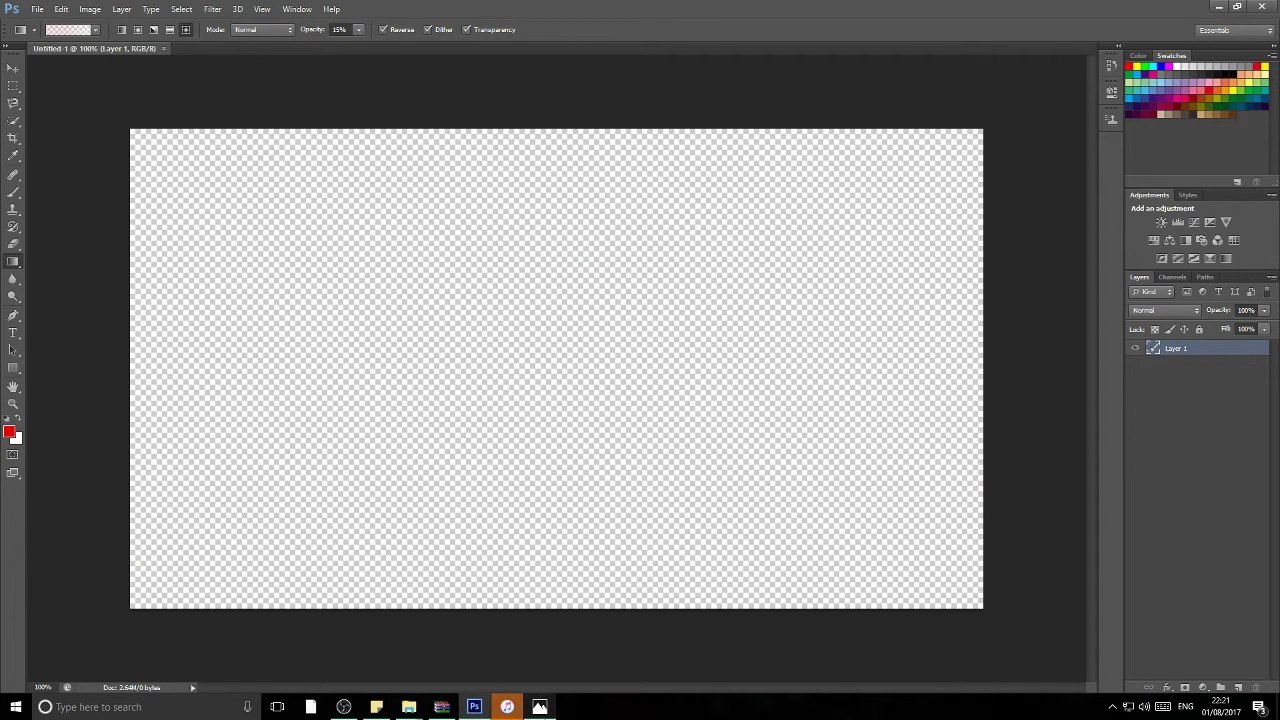
left_click(540, 707)
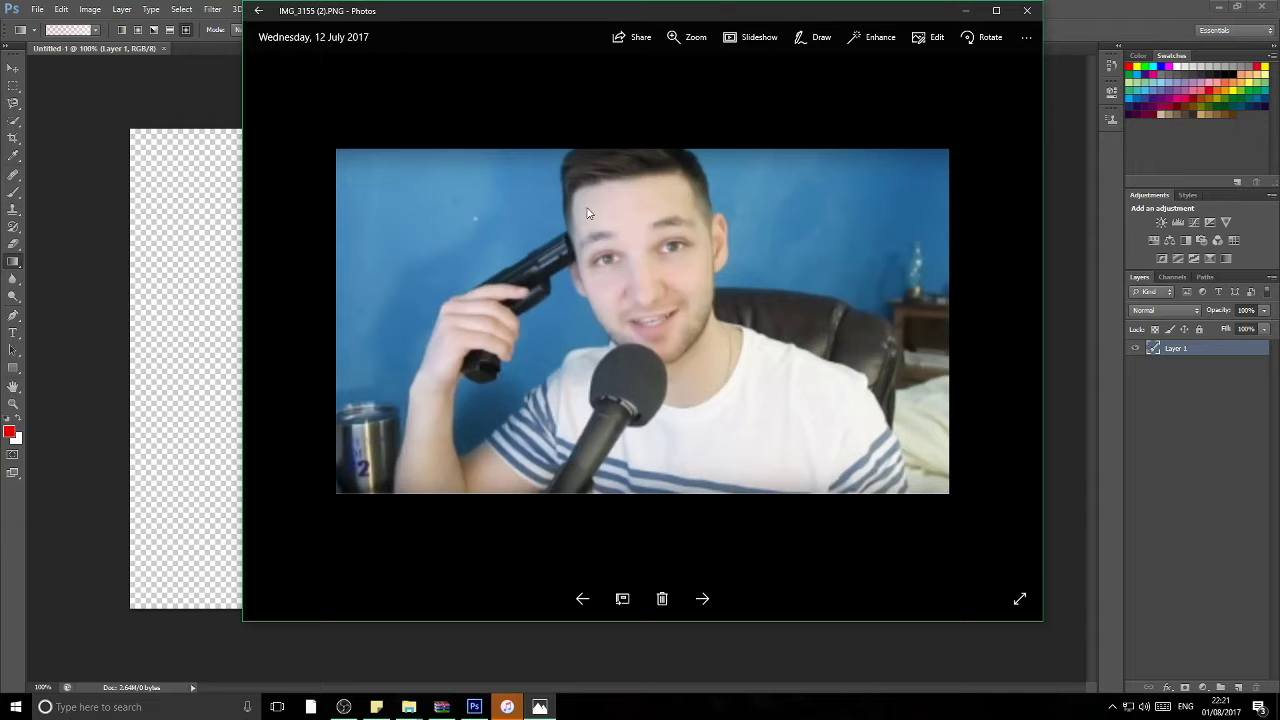
right_click(626, 259)
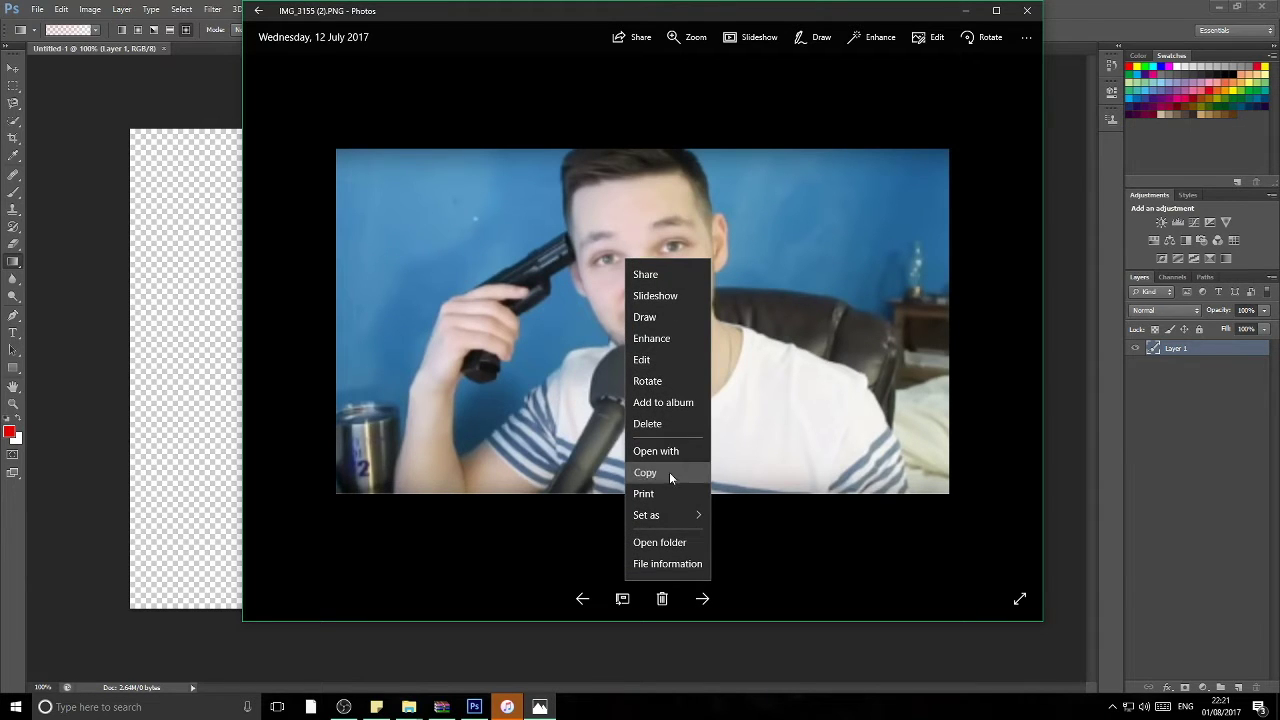
Step: Copy the webcam photo, paste it into Photoshop and scale it to fill the 1280×720 canvas
left_click(667, 472)
left_click(190, 374)
key("ctrl+v")
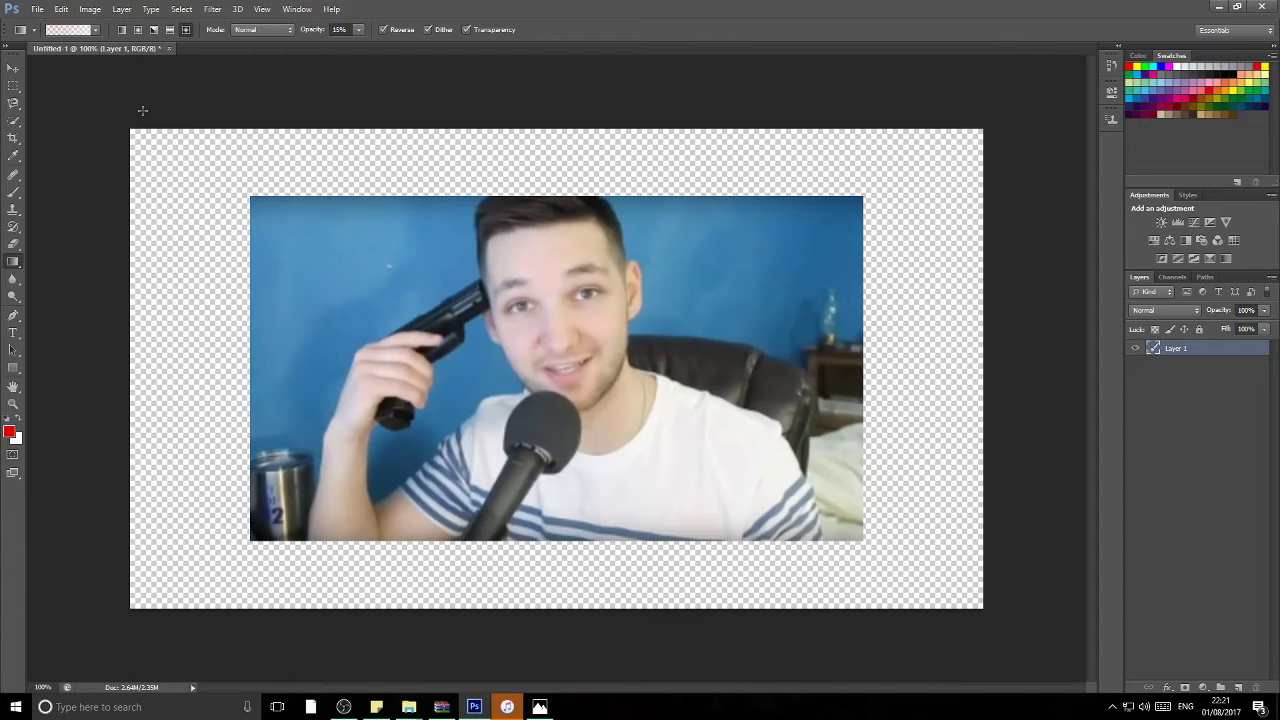
left_click(14, 70)
key("ctrl+t")
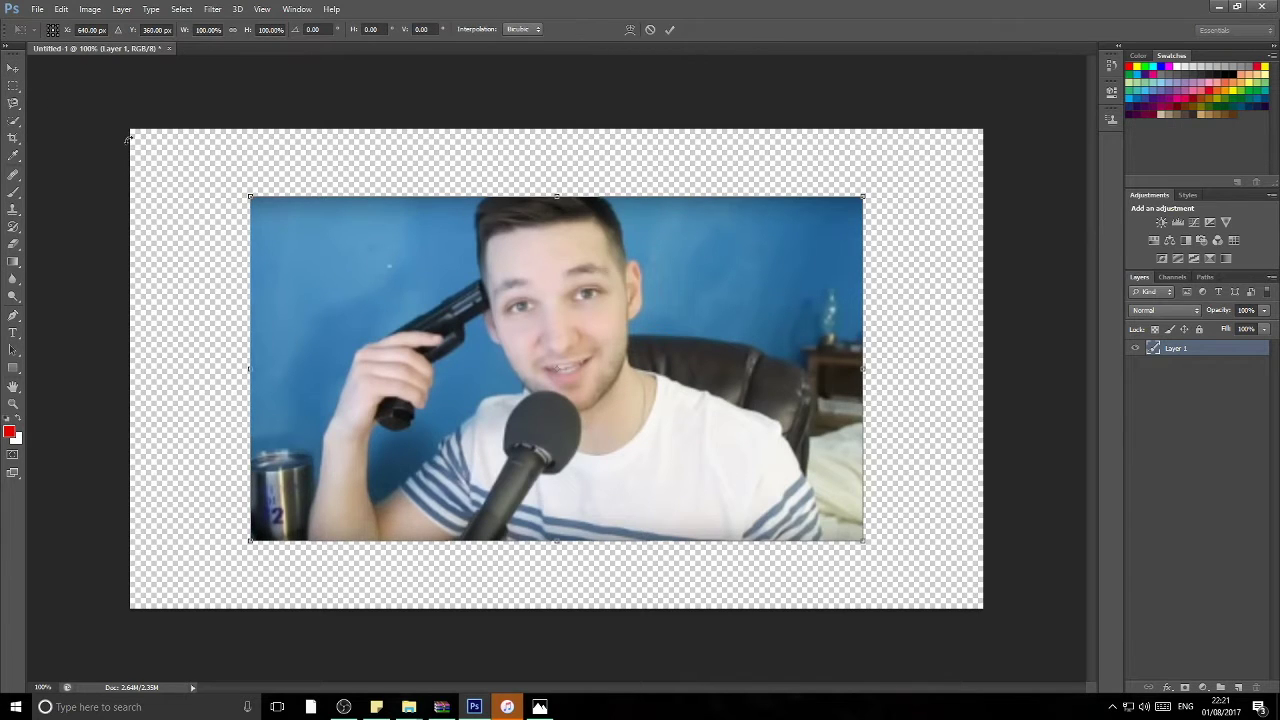
left_click_drag(250, 196, 122, 125)
left_click_drag(860, 539, 987, 614)
key("Return")
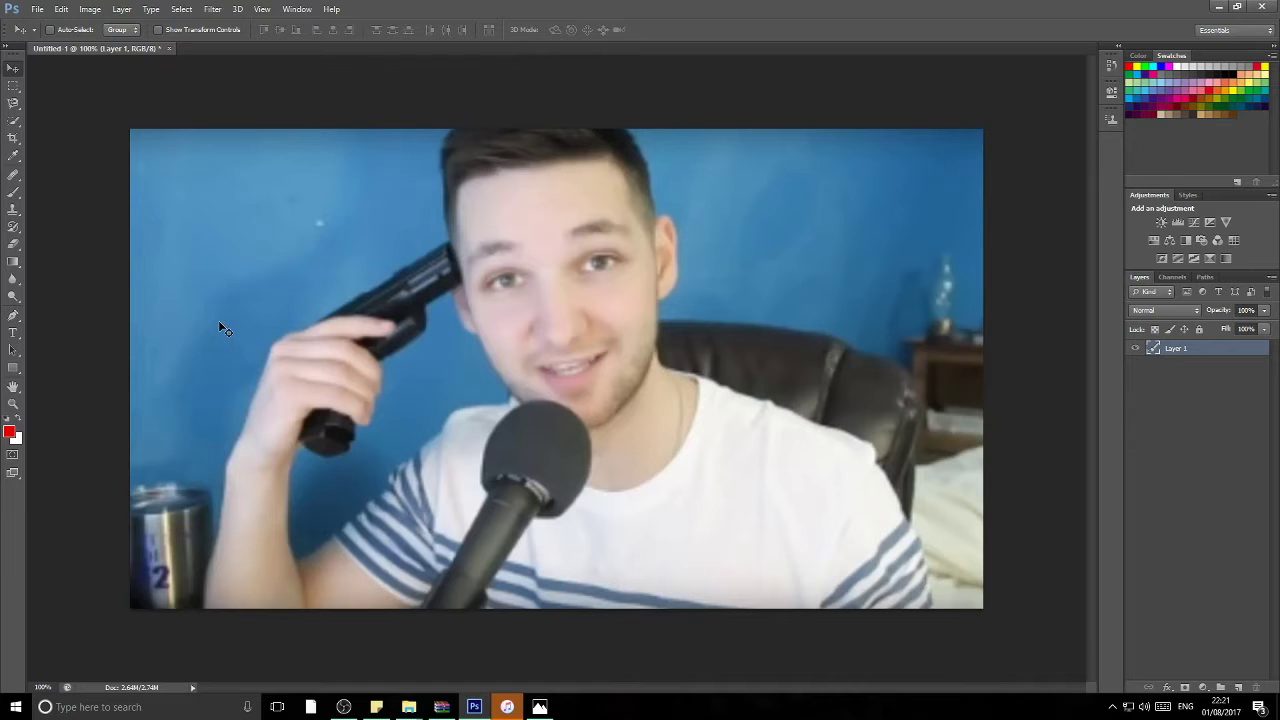
Step: Delete the gun grip and barrel beside the man's head with Quick Selection
left_click(13, 122)
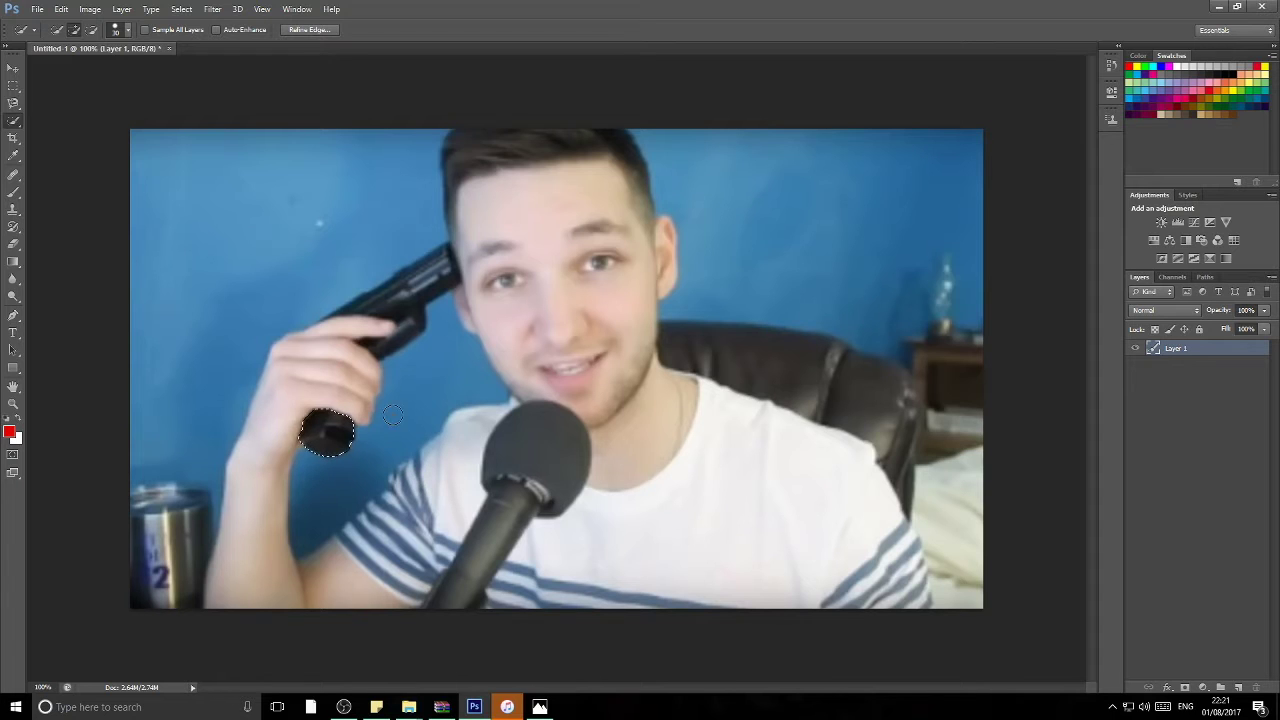
key("Delete")
left_click_drag(388, 292, 440, 262)
key("Delete")
left_click_drag(390, 326, 330, 320)
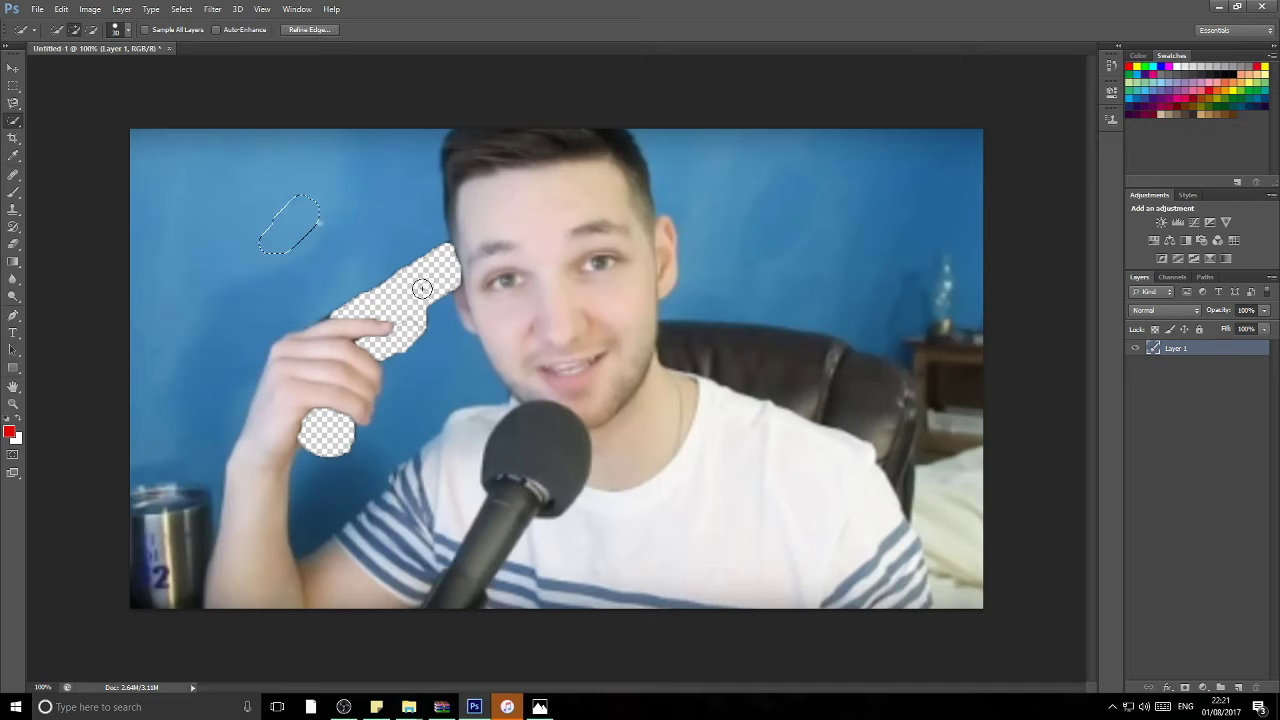
Step: Cover the gap with a wall patch and fill it with the sampled wall blue
left_click_drag(545, 360, 432, 282)
key("i")
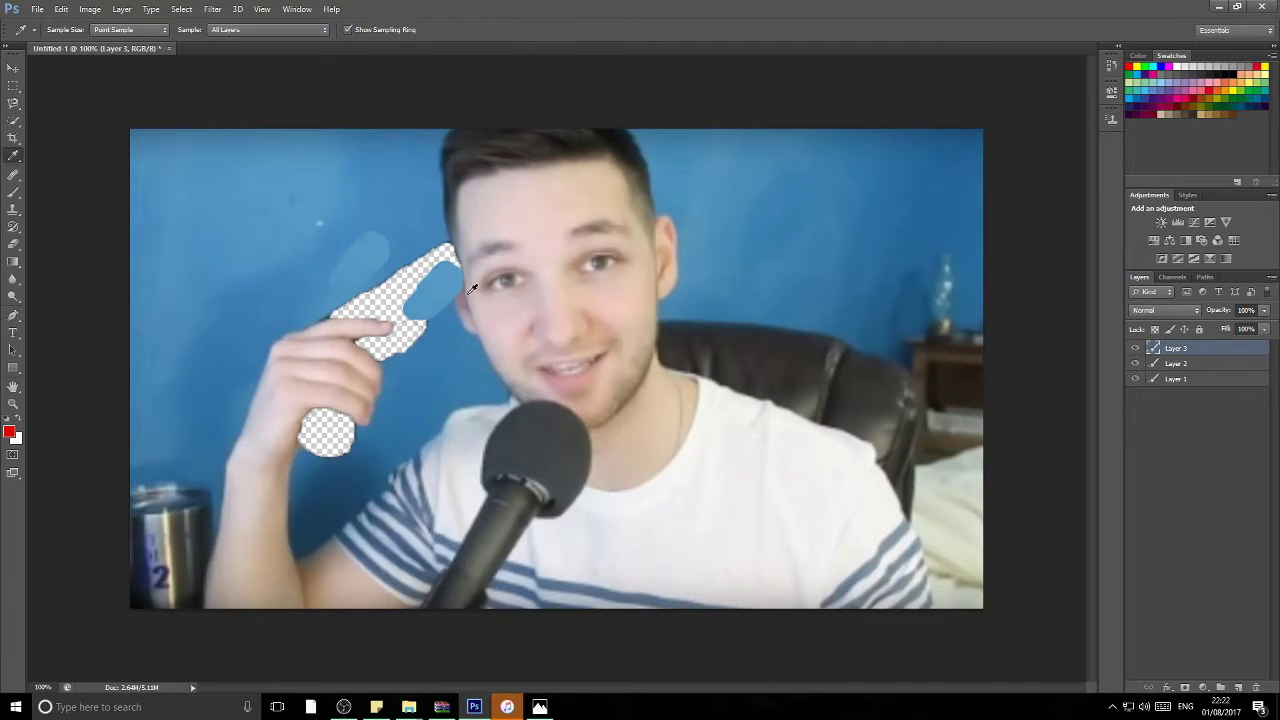
left_click(470, 290)
key("b")
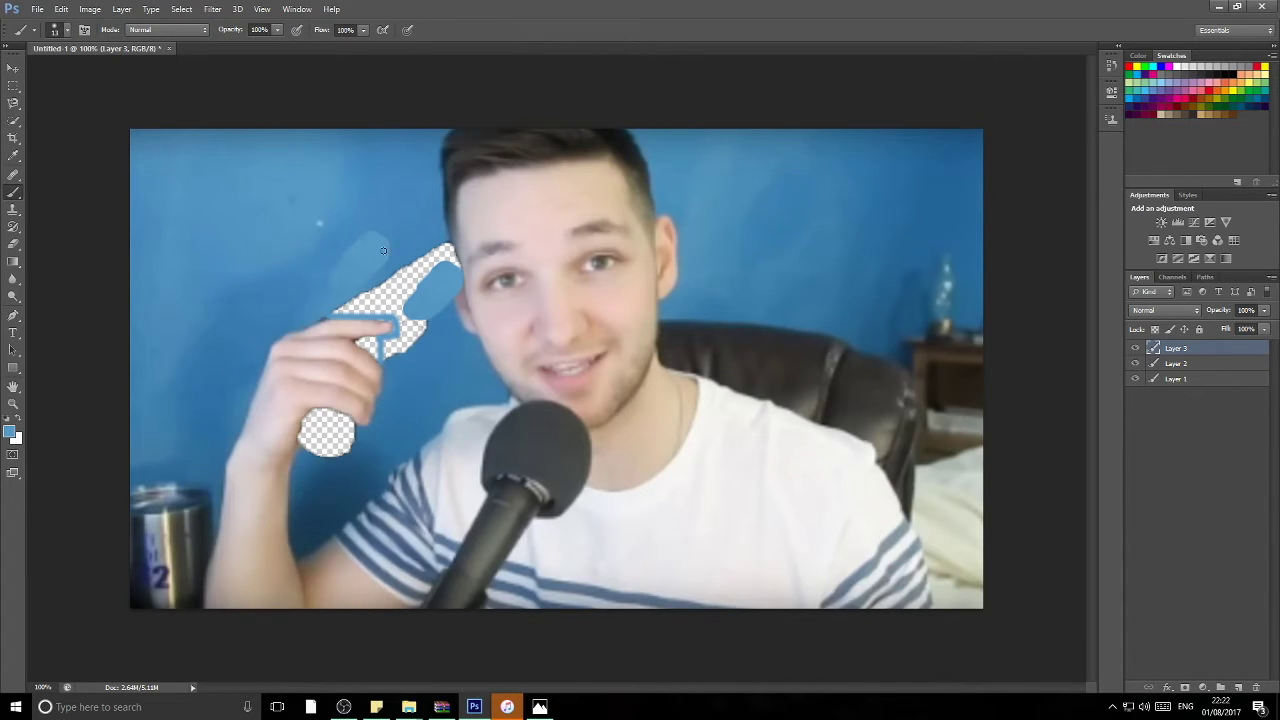
key("g")
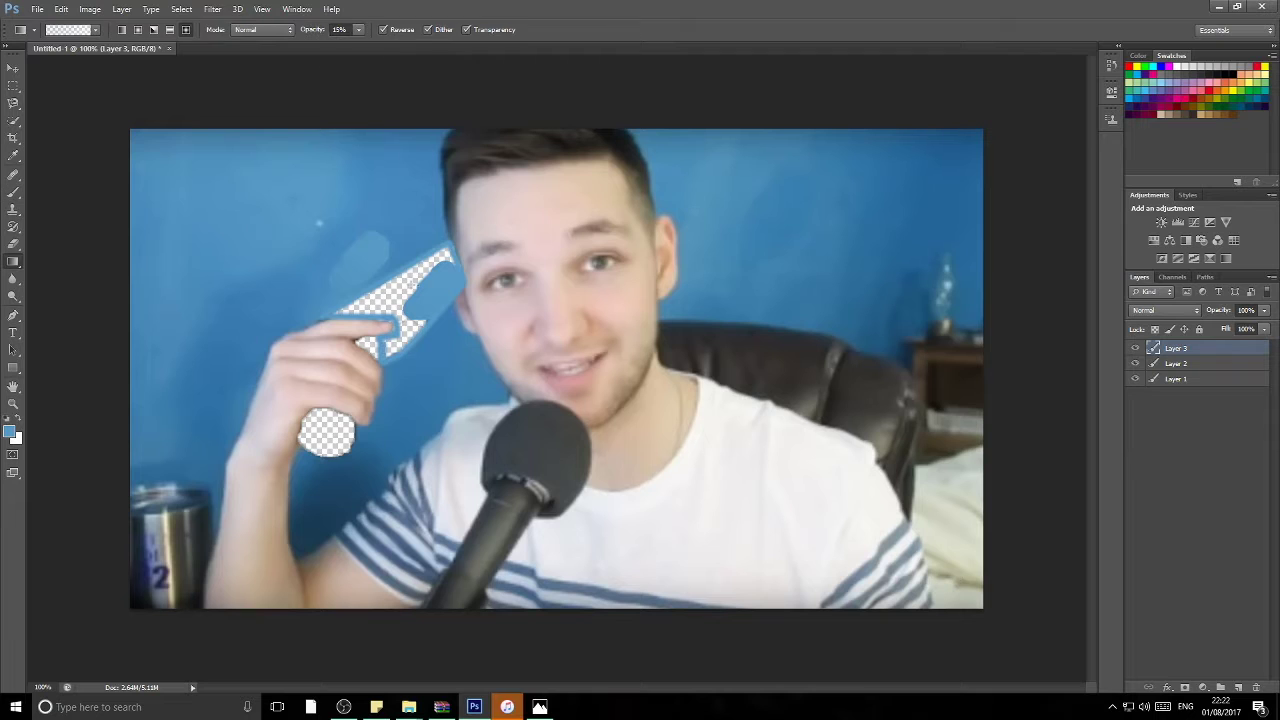
left_click(400, 300)
Step: Duplicate Layer 1 and move Layer 1 copy to the top of the layer stack
right_click(1150, 381)
left_click(1049, 240)
key("Return")
left_click_drag(1152, 375, 1192, 350)
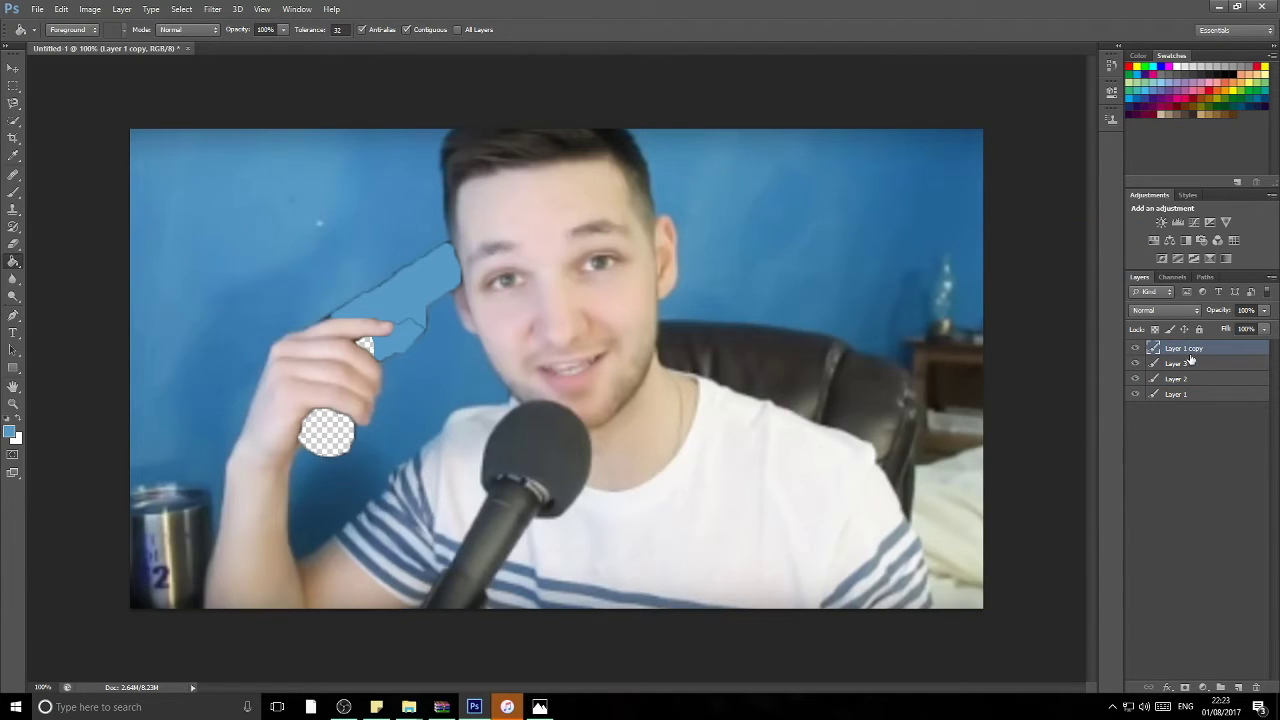
key("e")
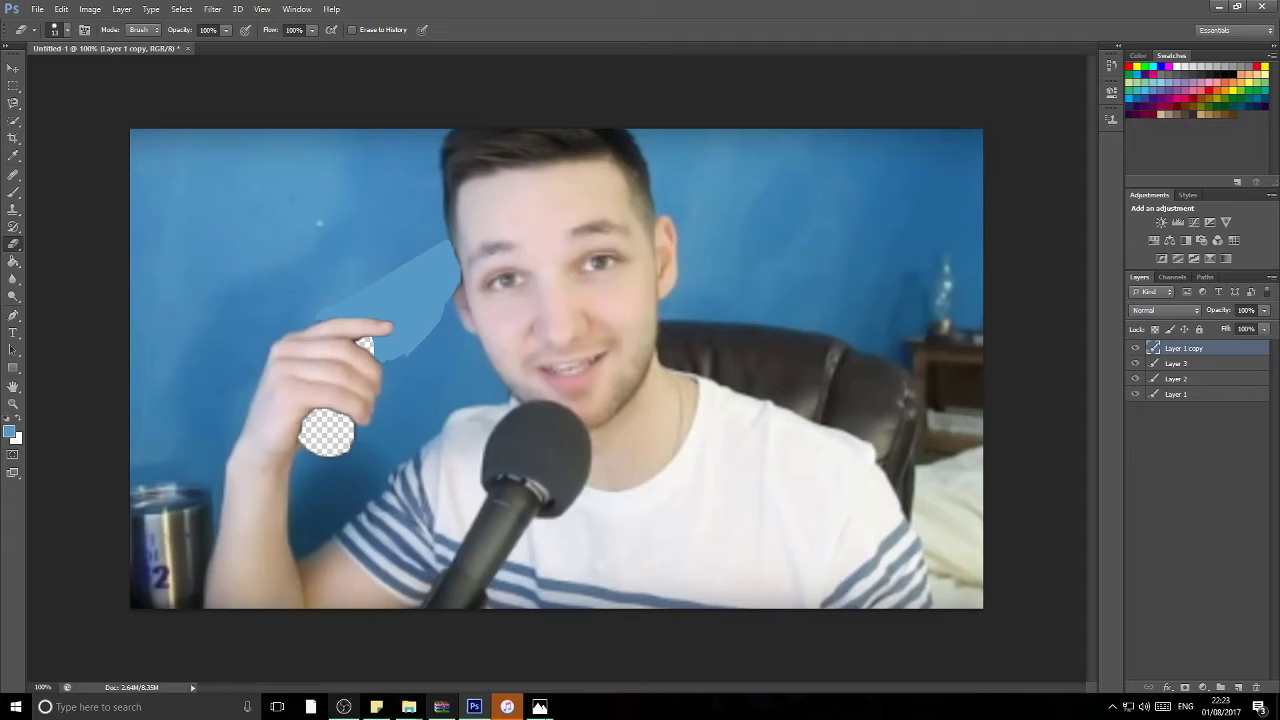
Step: Close the Escape Easter Bunny Obby, Mojang Account, mail and last Chrome tabs, then relaunch Chrome
left_click(16, 707)
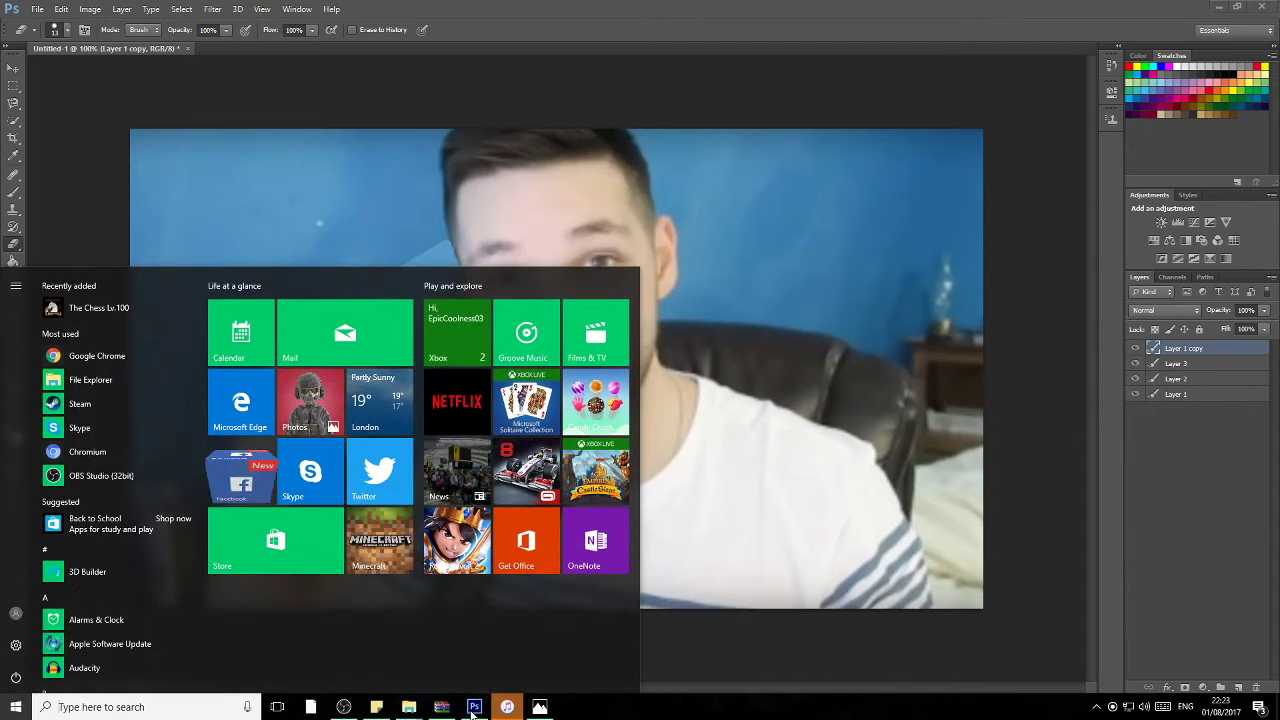
mouse_move(474, 708)
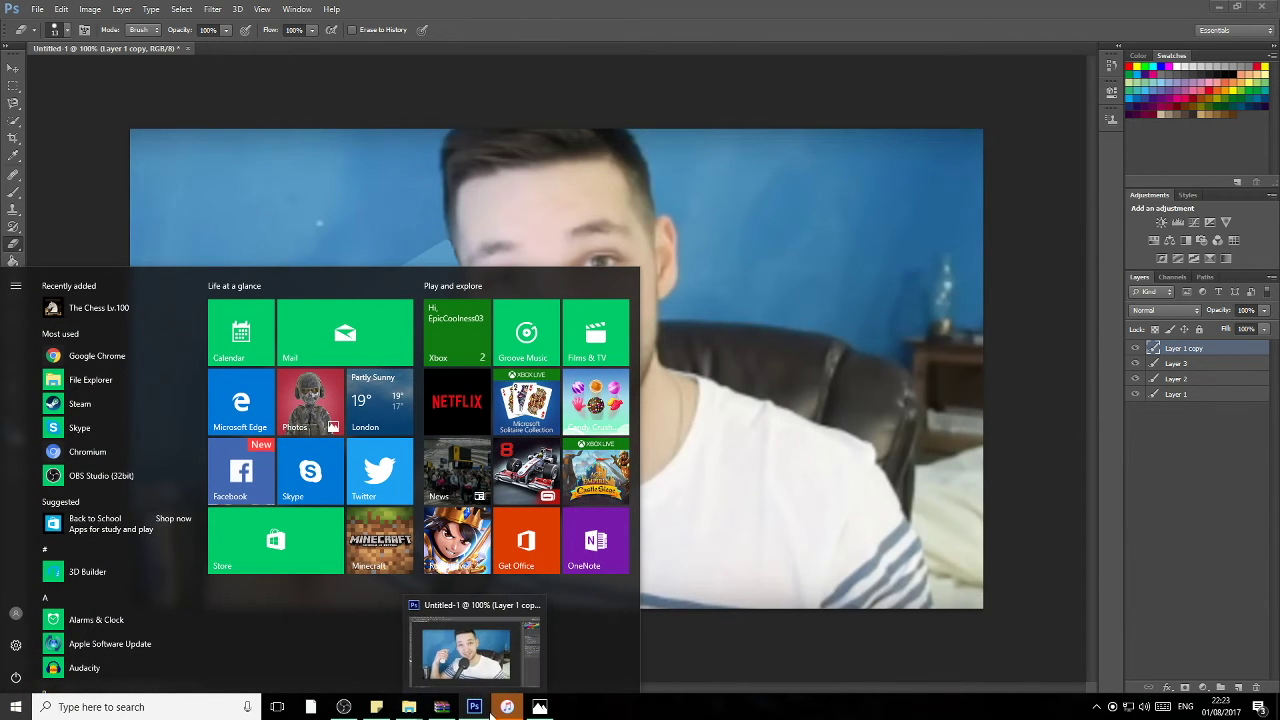
mouse_move(378, 708)
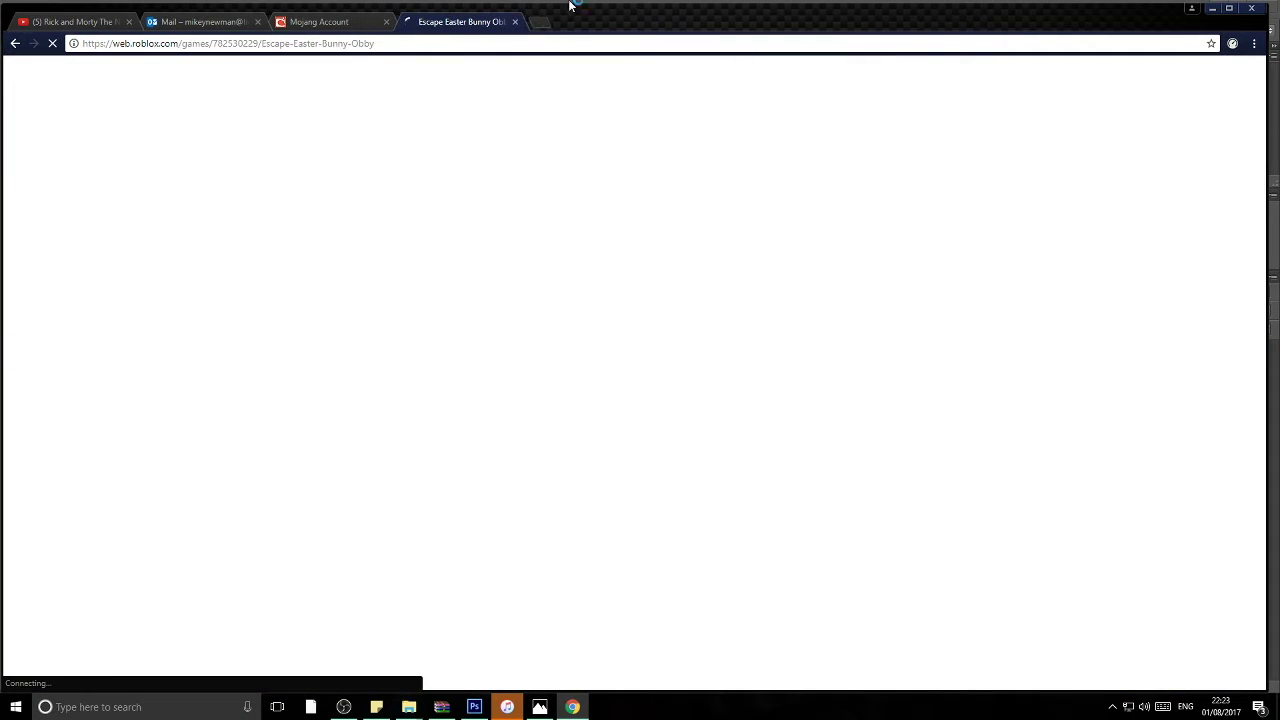
left_click(515, 22)
left_click(386, 22)
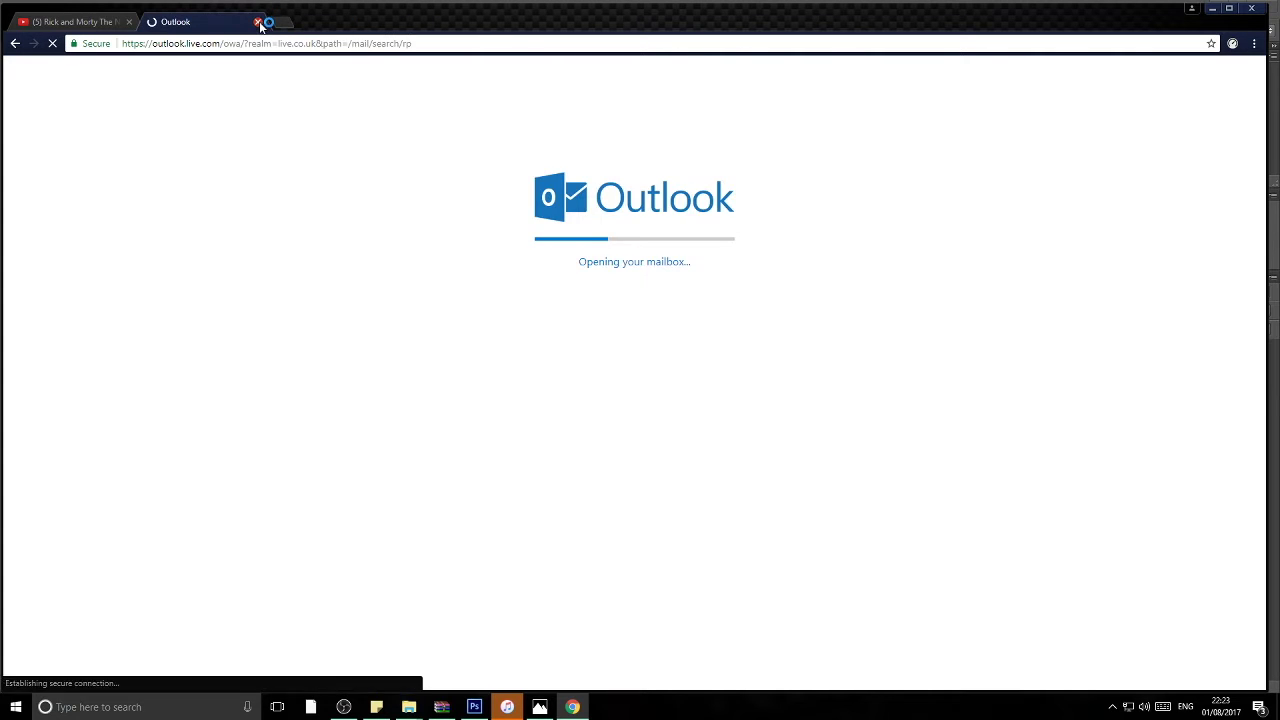
left_click(257, 21)
left_click(131, 21)
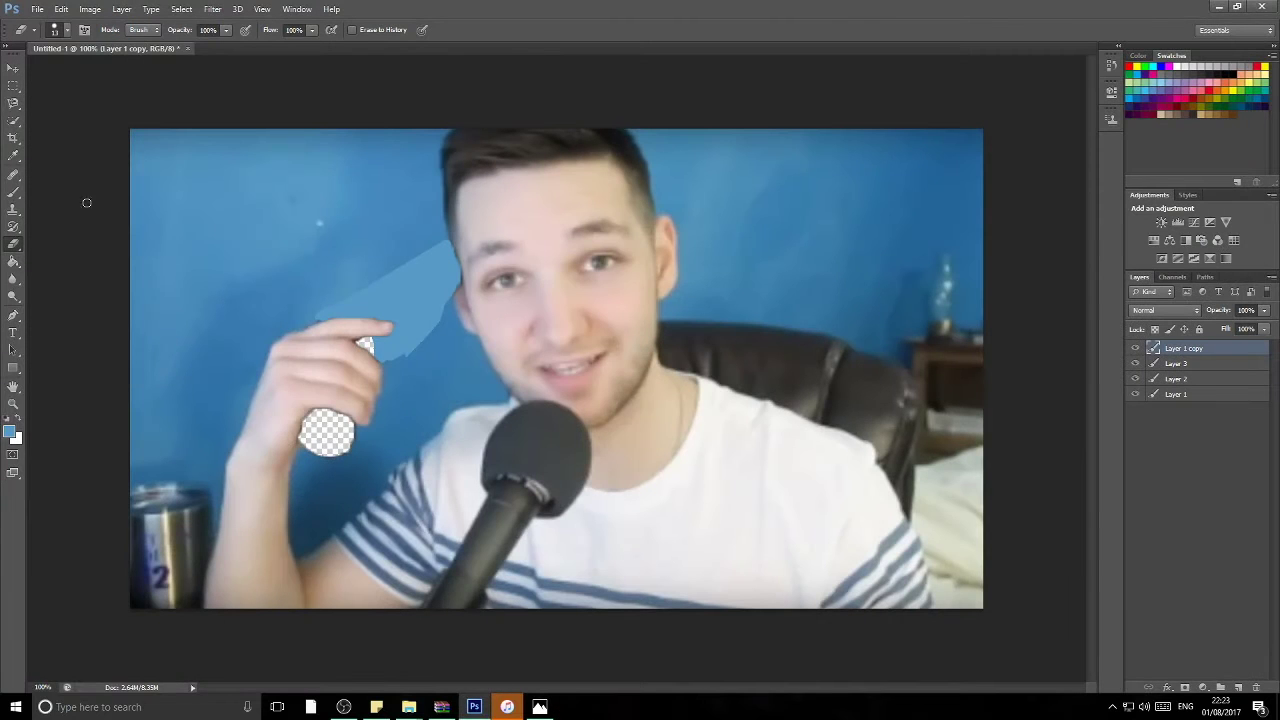
key("super")
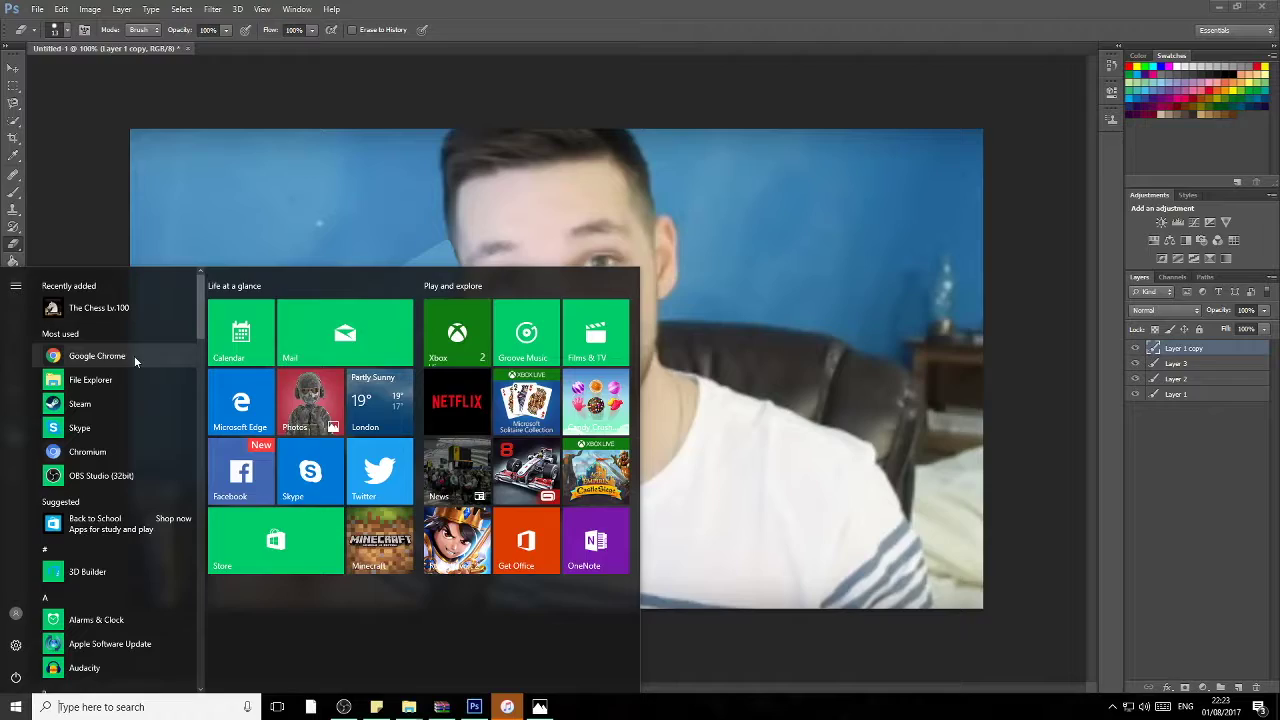
left_click(134, 355)
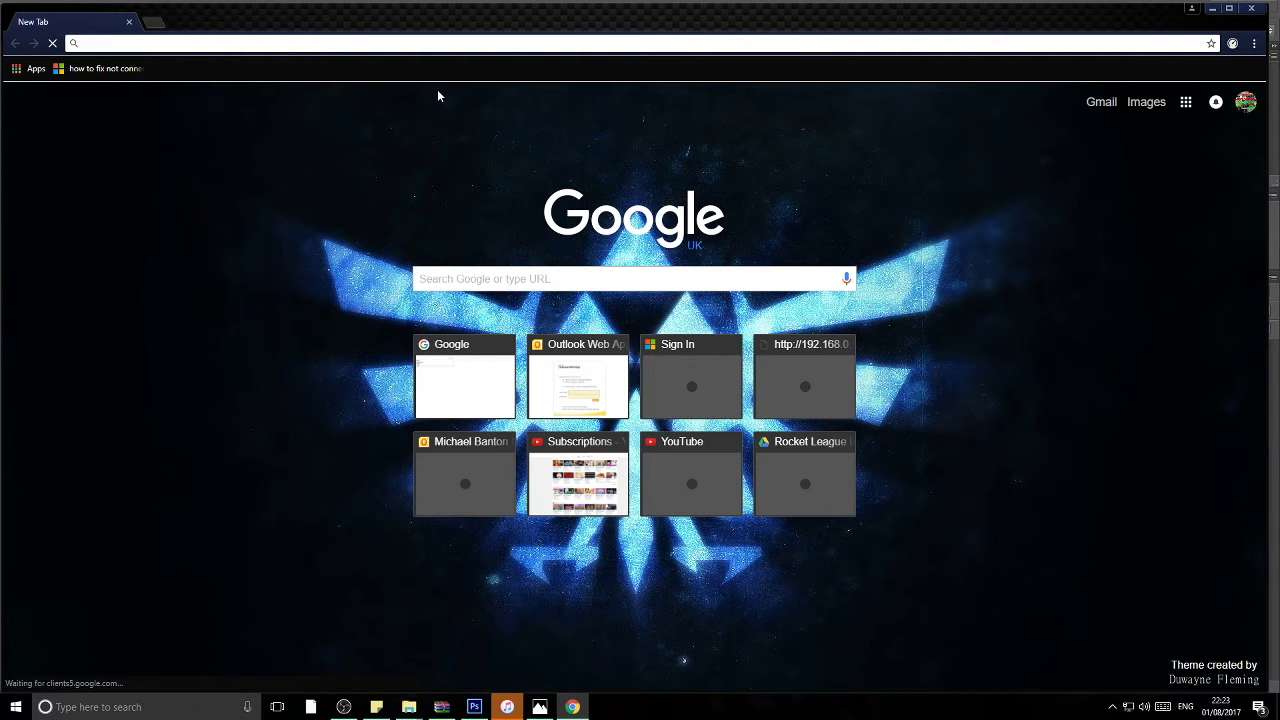
Step: Search Google Images for 'beer', then refine the search to 'beer bootle'
type("b")
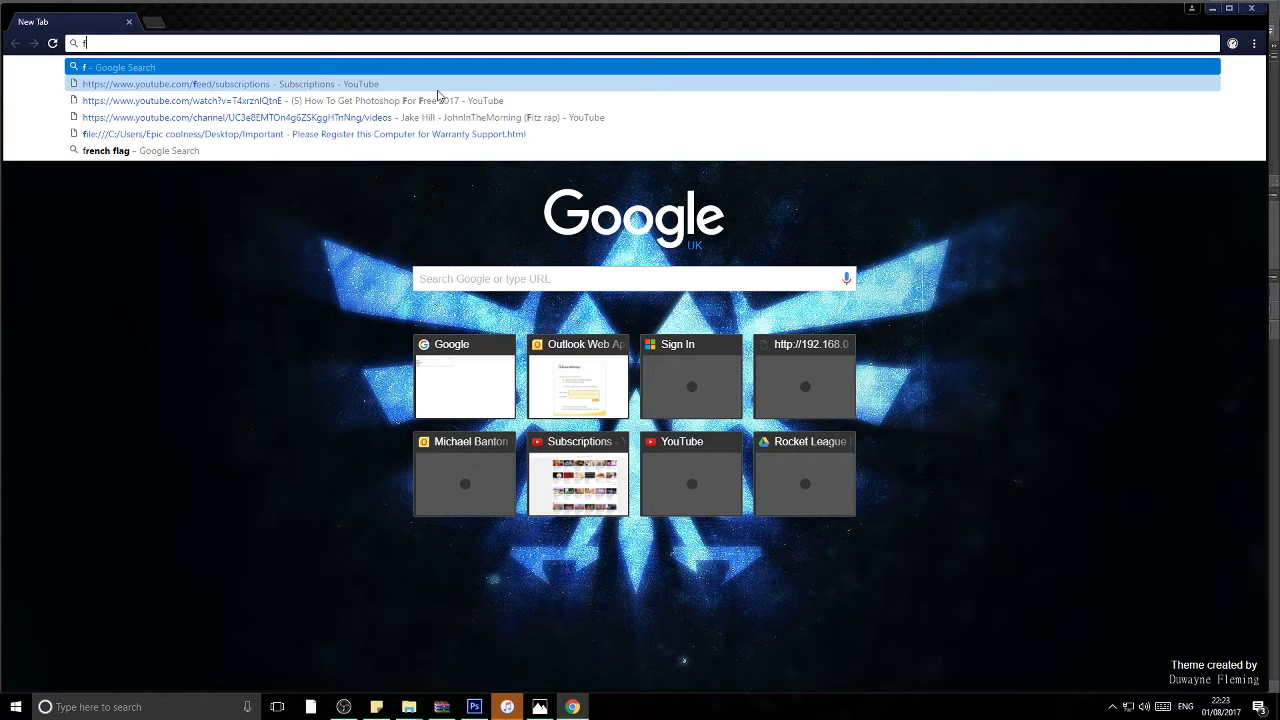
key("BackSpace")
type("blan")
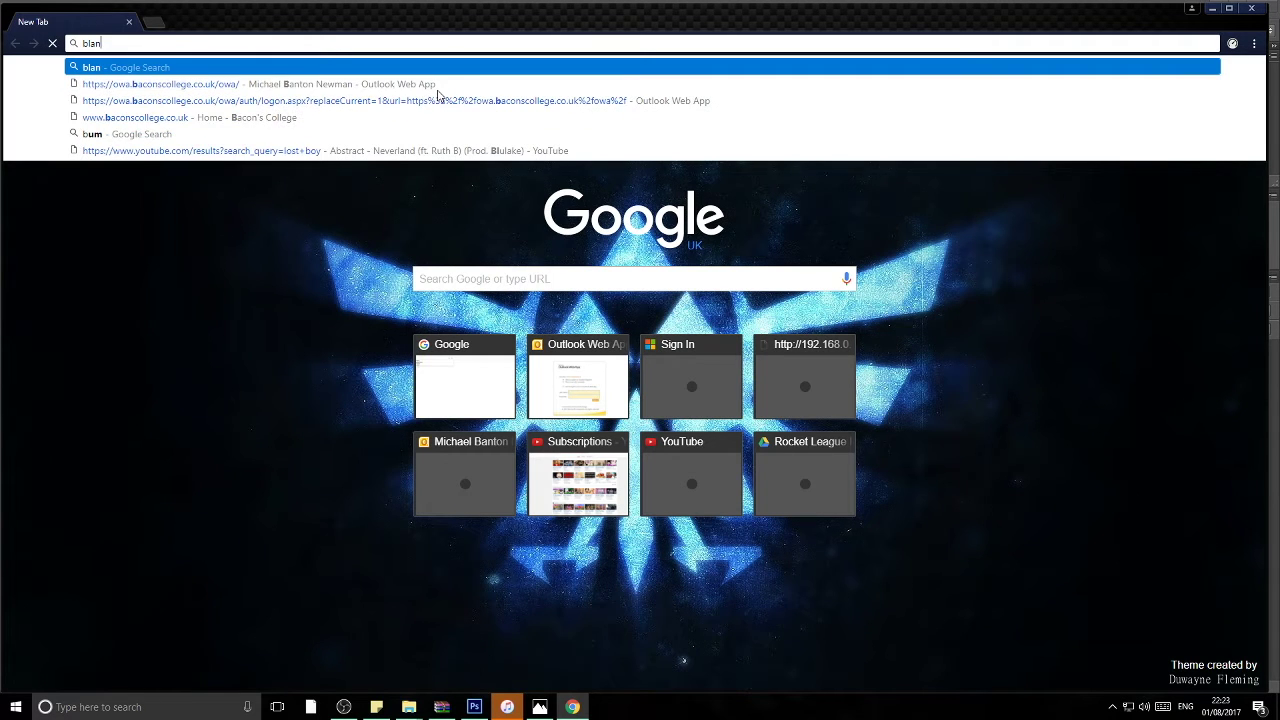
type("k")
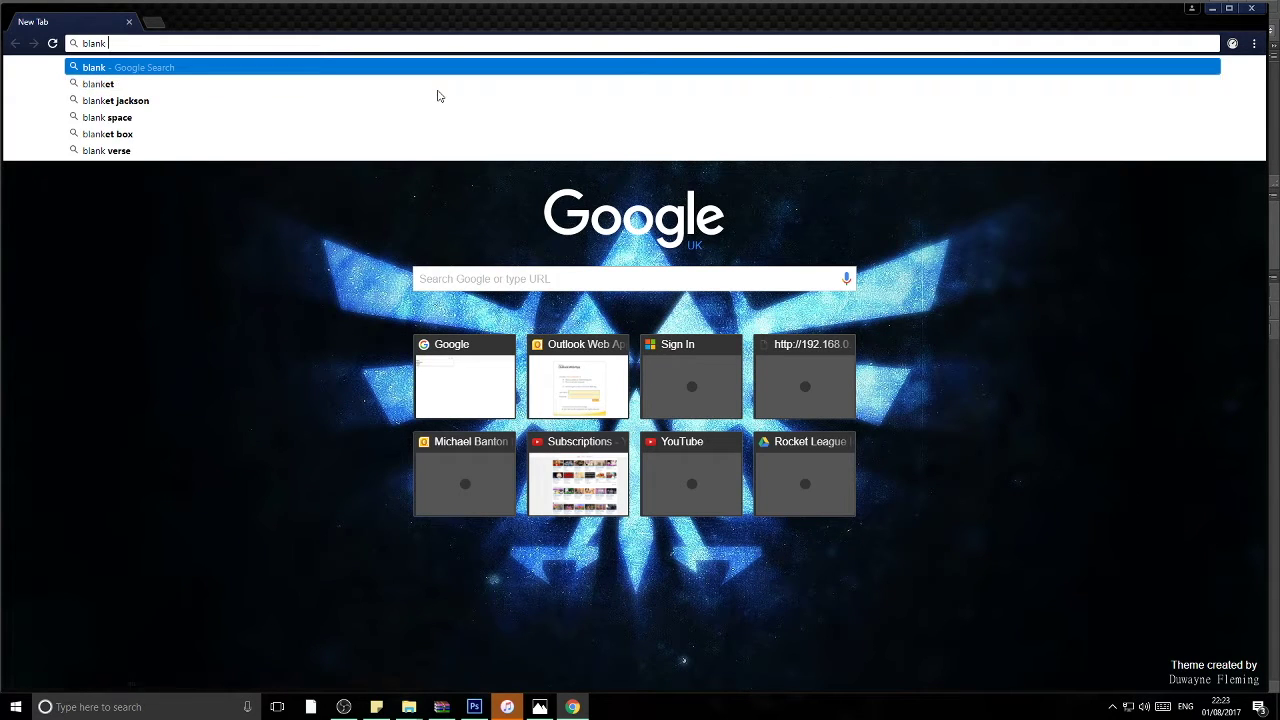
key("BackSpace")
key("BackSpace")
key("BackSpace")
key("BackSpace")
key("BackSpace")
key("BackSpace")
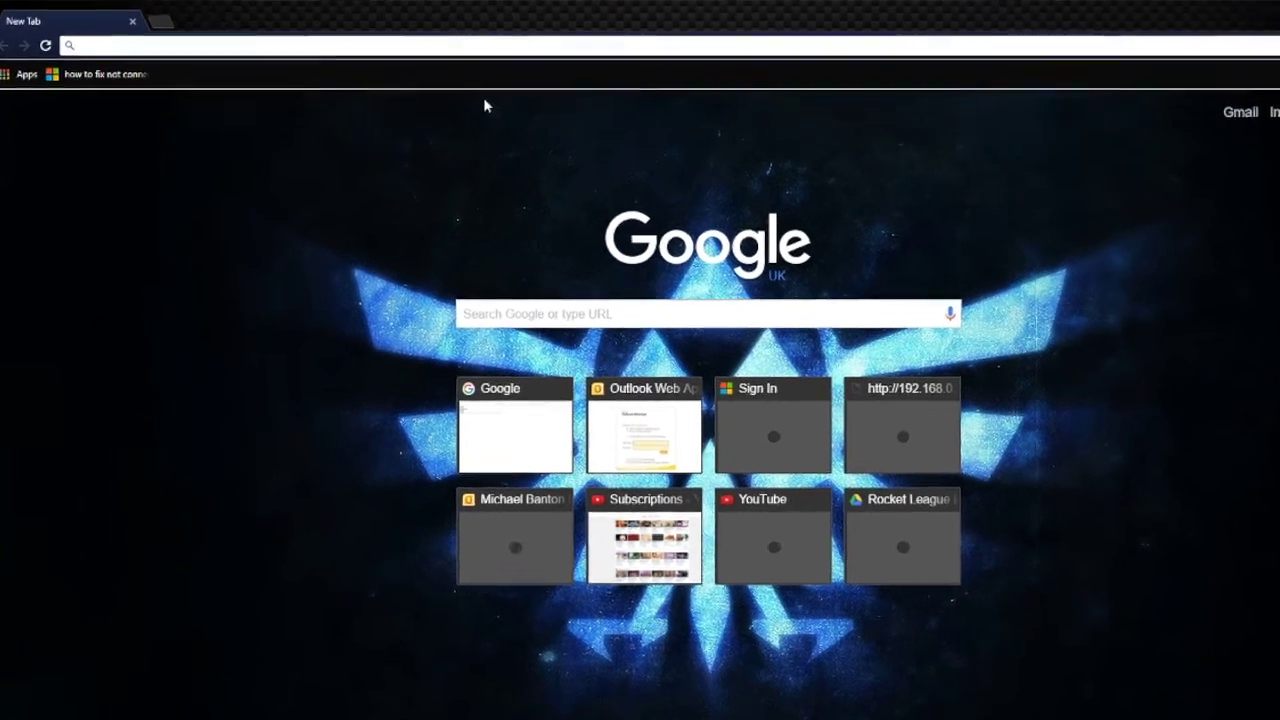
type("beer")
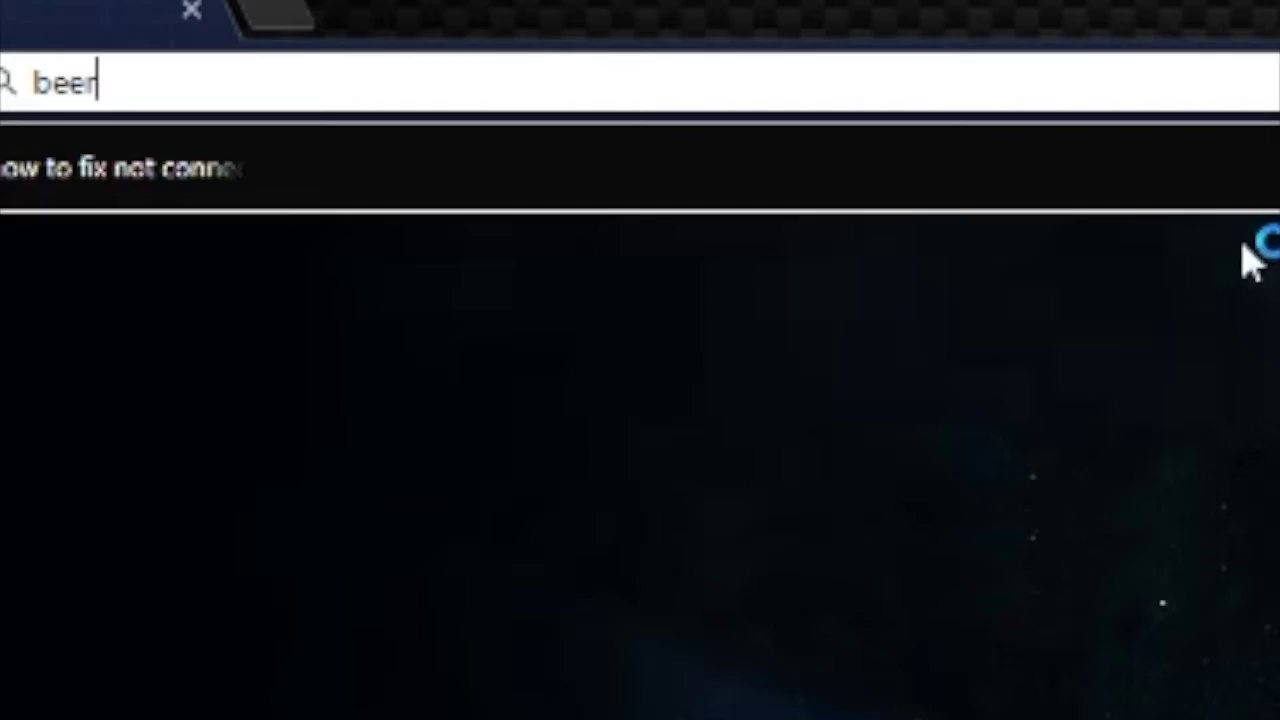
key("Return")
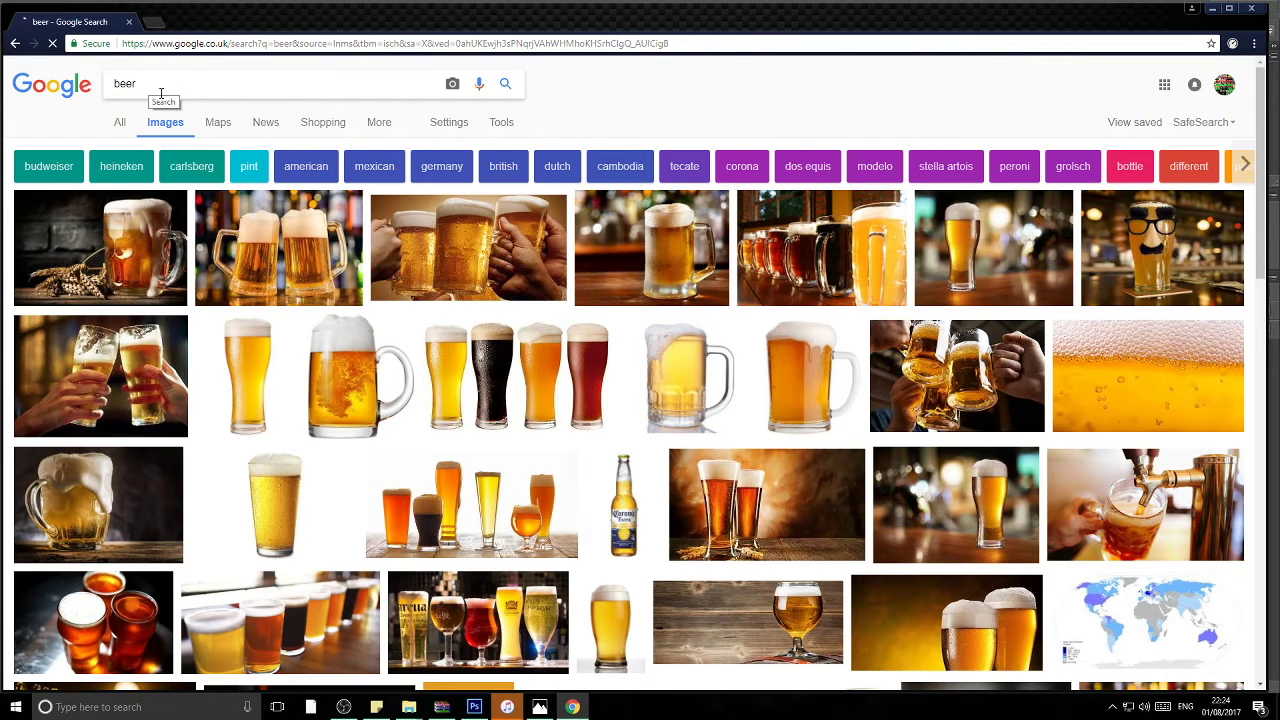
left_click(160, 93)
type("bootle")
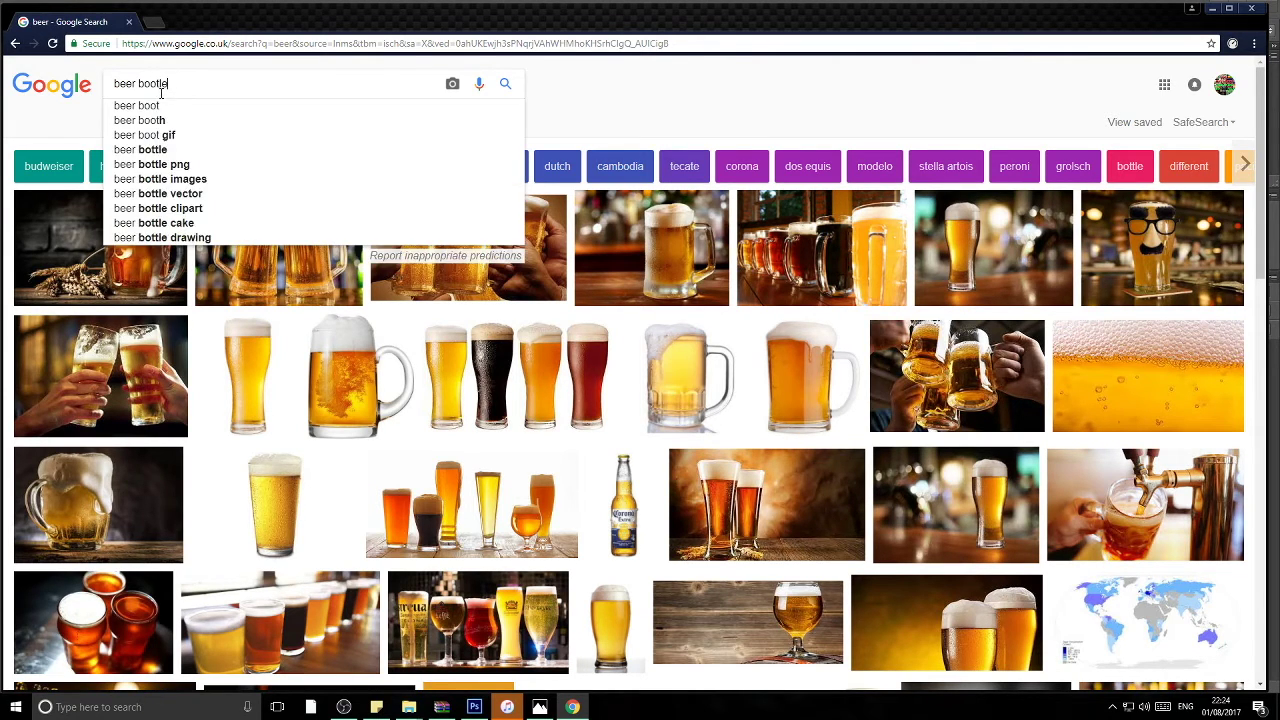
key("Return")
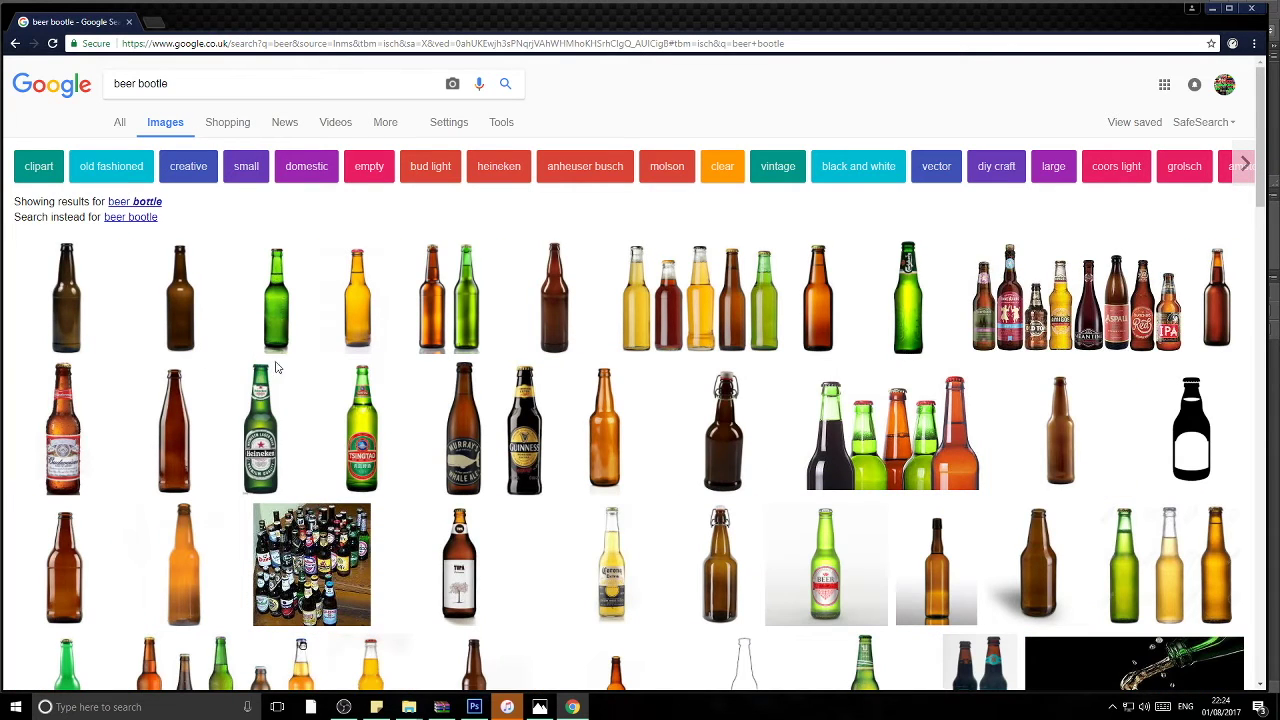
Step: Preview the Wilko Amber Beer Bottle 500ml image and copy it
left_click(58, 322)
right_click(376, 395)
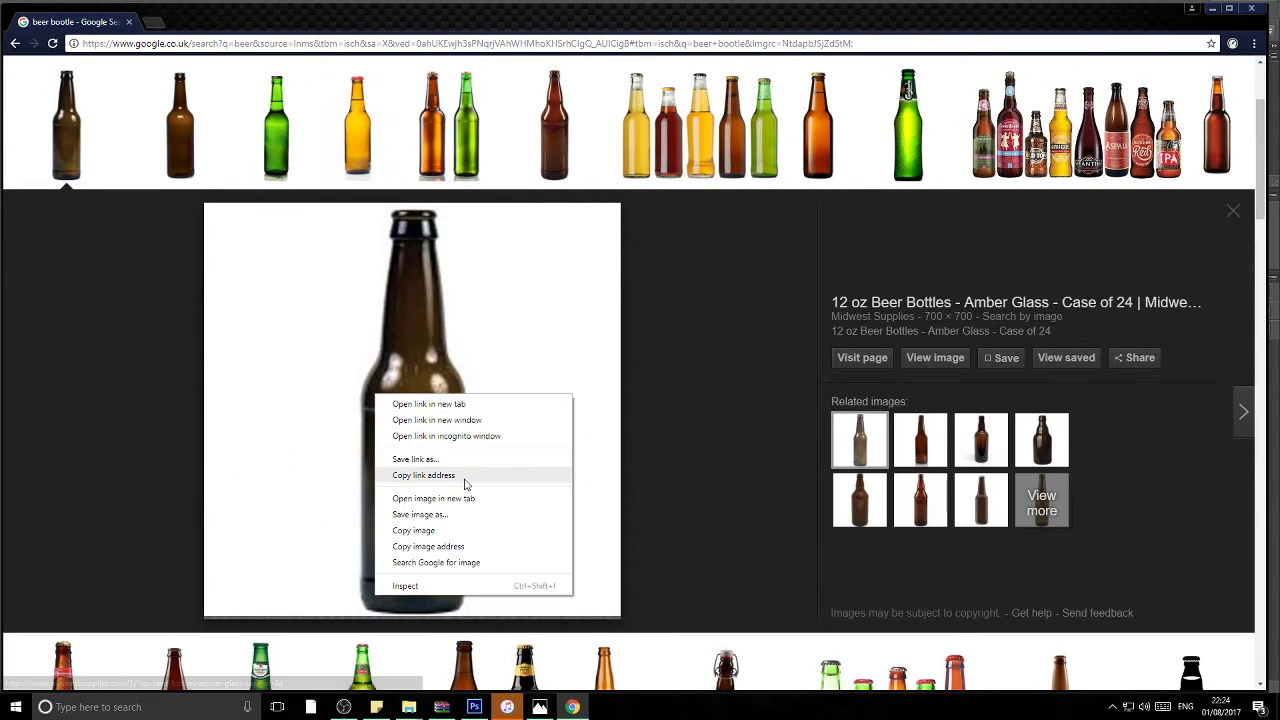
left_click(184, 137)
right_click(383, 424)
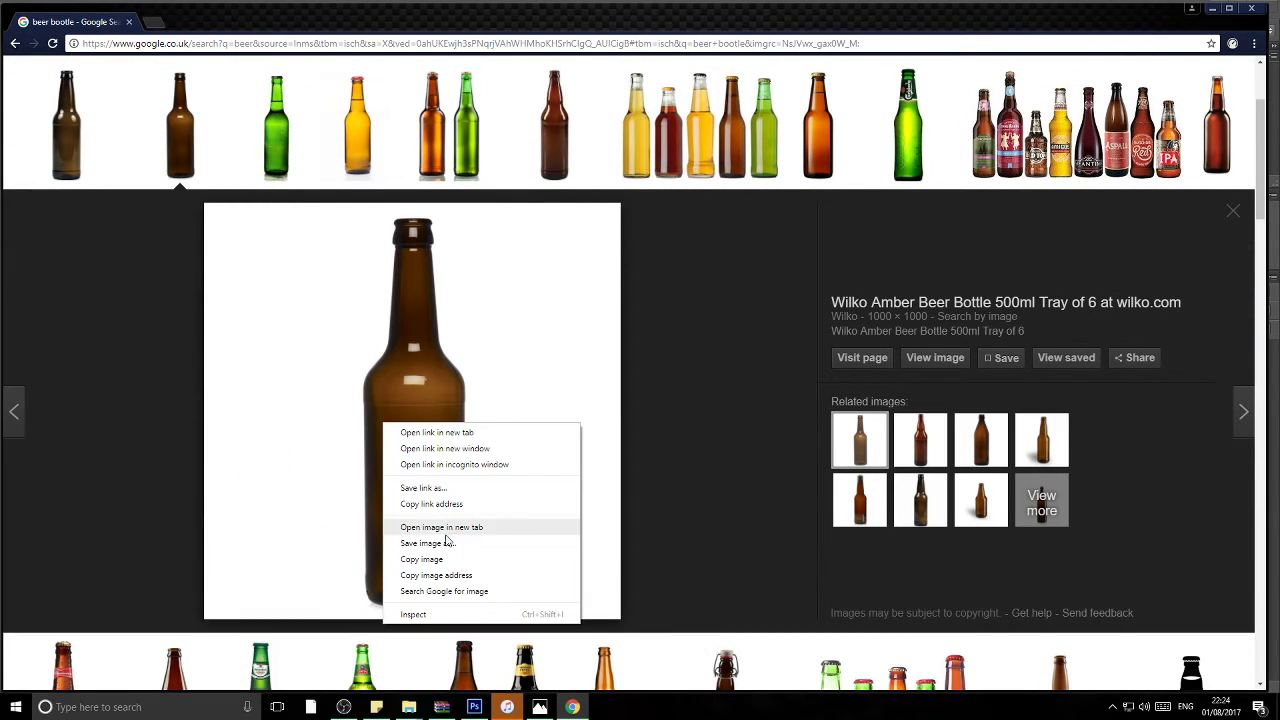
left_click(440, 557)
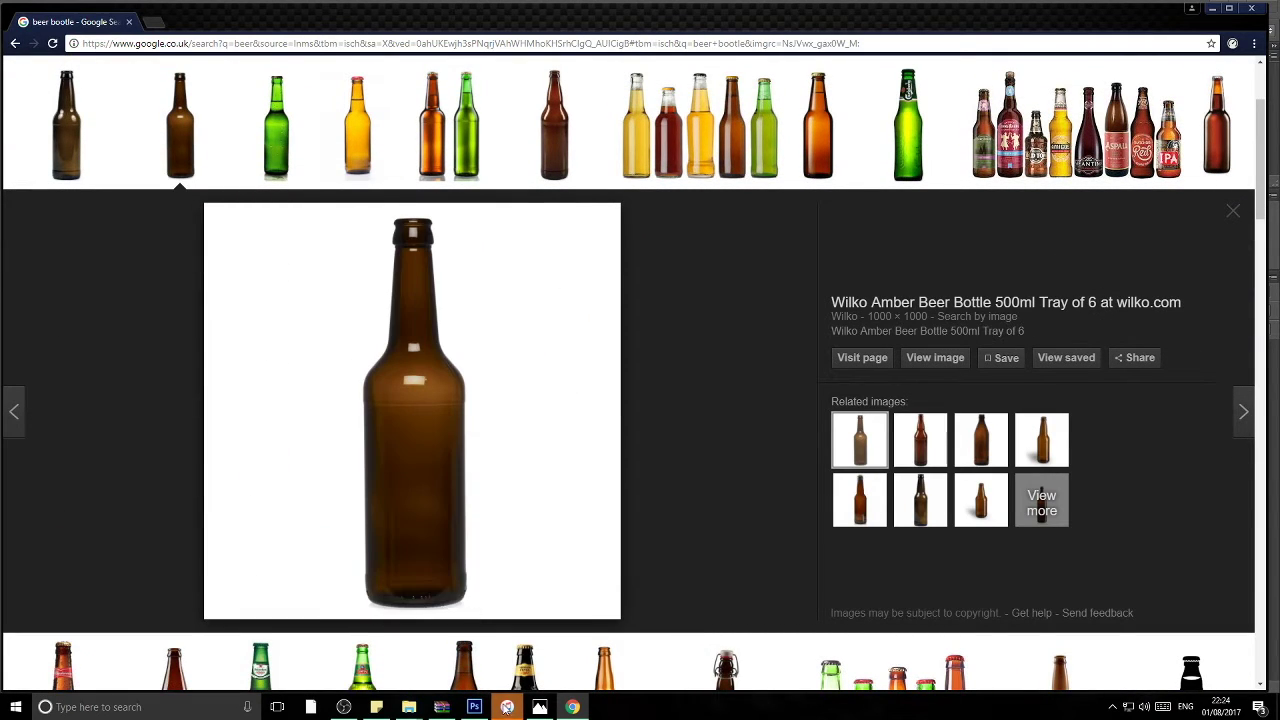
Step: Paste the bottle into Photoshop, shrink it and place it beside the man's hand
left_click(474, 707)
key("ctrl+v")
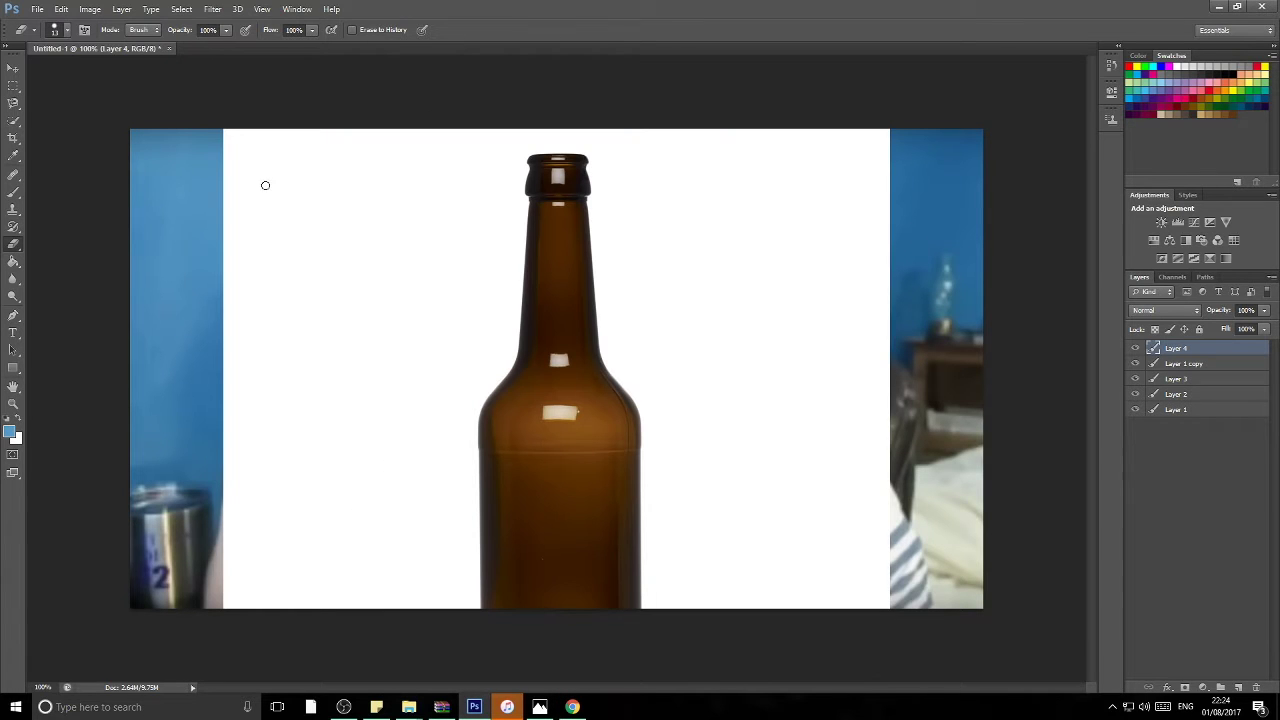
key("ctrl+t")
left_click_drag(220, 128, 483, 388)
left_click_drag(564, 508, 268, 277)
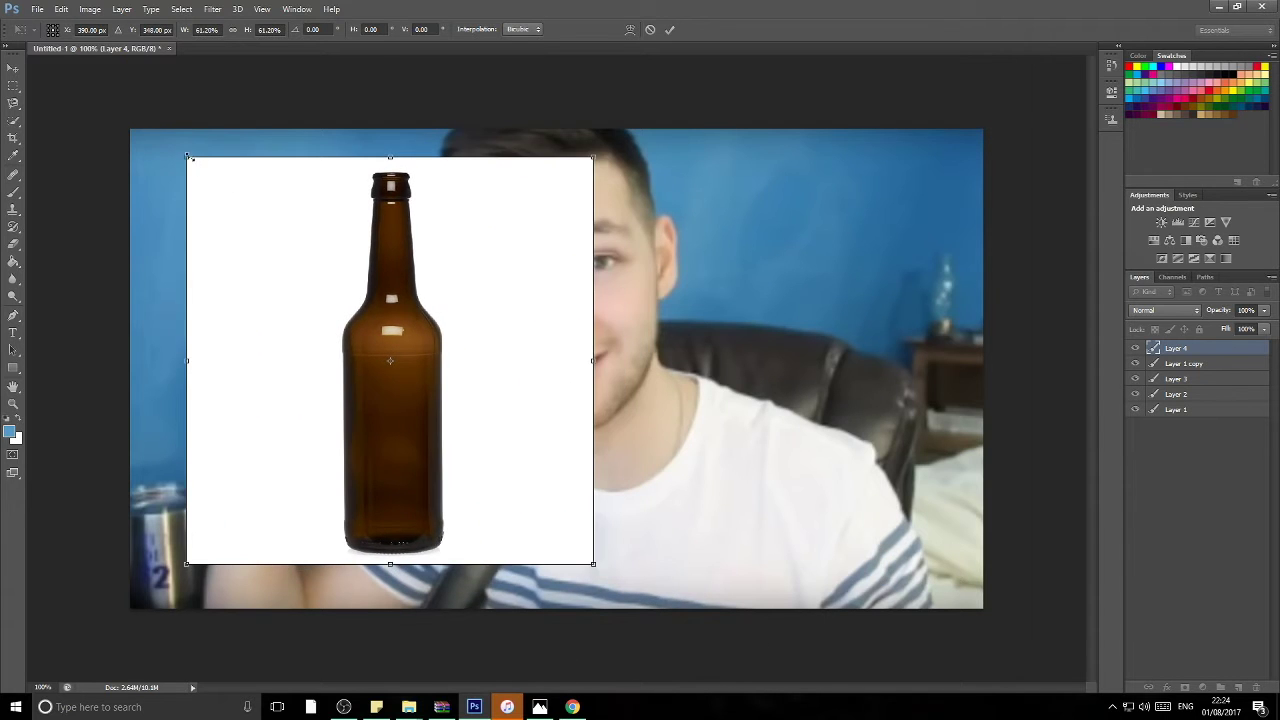
left_click_drag(187, 157, 380, 349)
mouse_move(546, 483)
left_mouse_down()
mouse_move(478, 420)
mouse_move(393, 388)
left_mouse_up()
key("Return")
Step: Set the eraser brush size to 59 px
key("w")
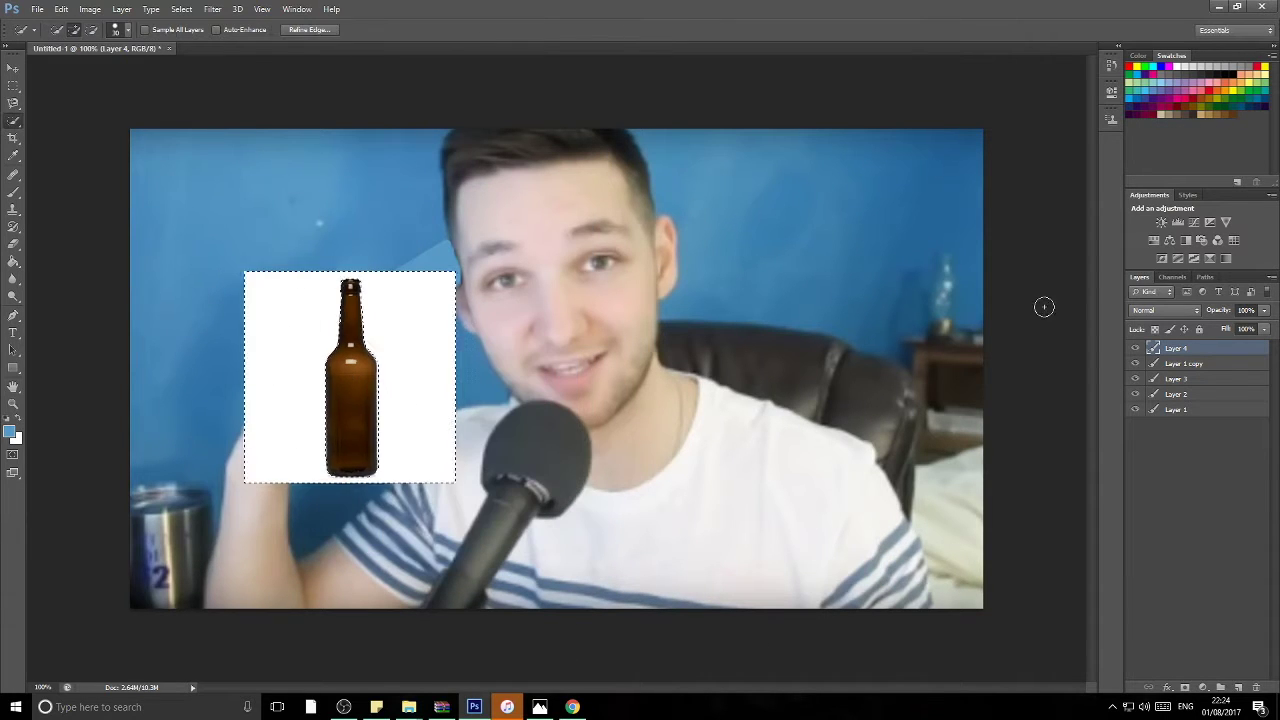
left_click(63, 32)
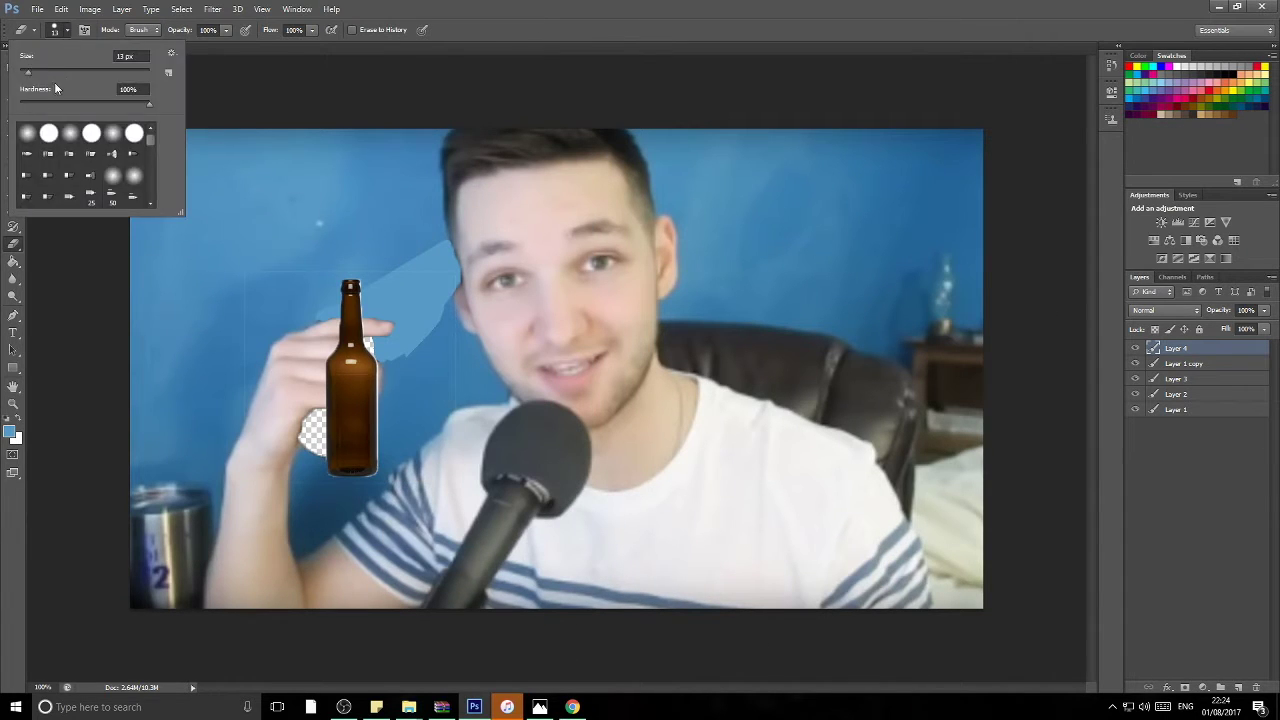
type("59")
key("Return")
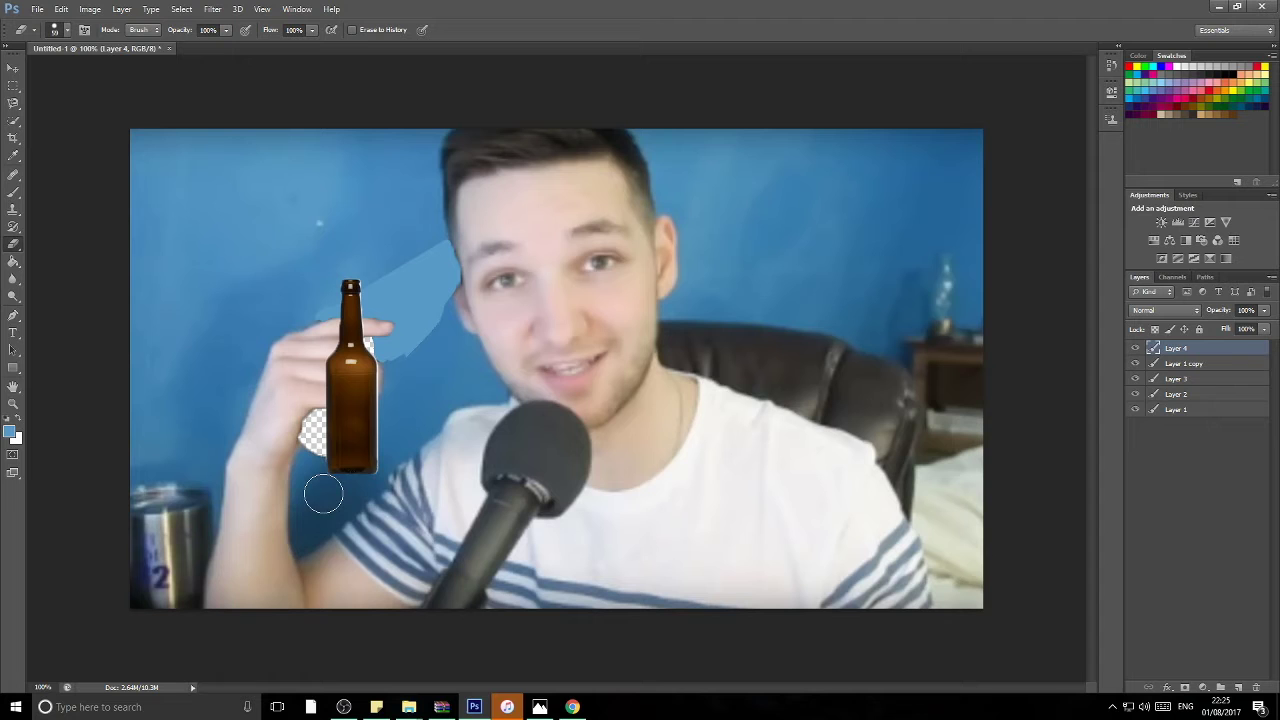
Step: Move Layer 1 copy to the bottom, then enlarge the bottle to about 110% and tilt it 5°
key("v")
left_click_drag(1183, 363, 1185, 412)
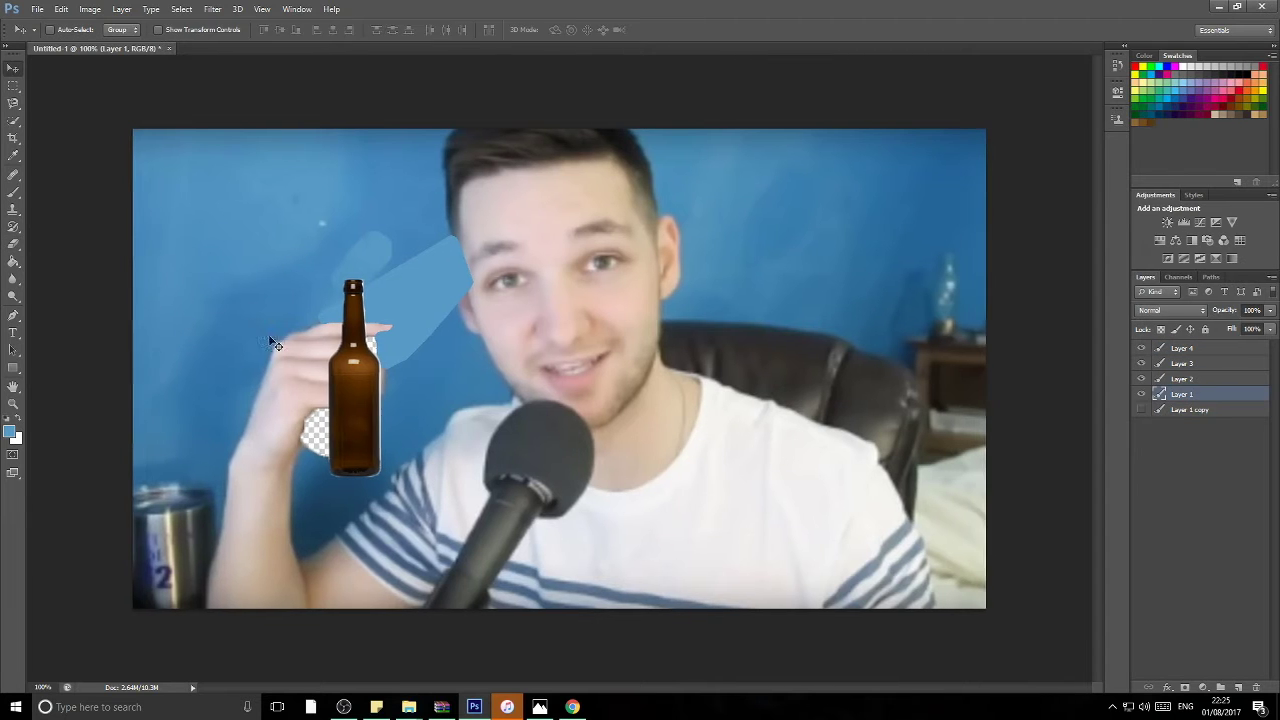
left_click(1143, 396)
left_click(1143, 396)
key("ctrl+t")
left_click_drag(543, 457, 398, 464)
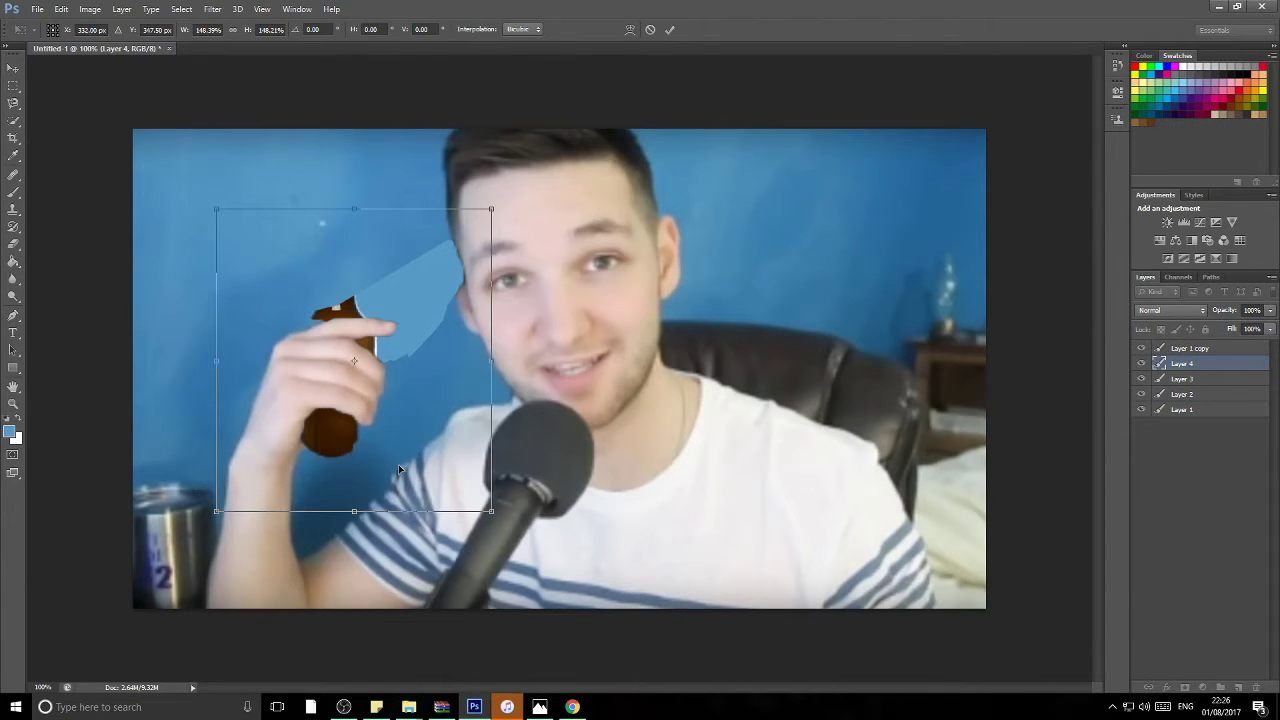
left_click_drag(491, 511, 512, 538)
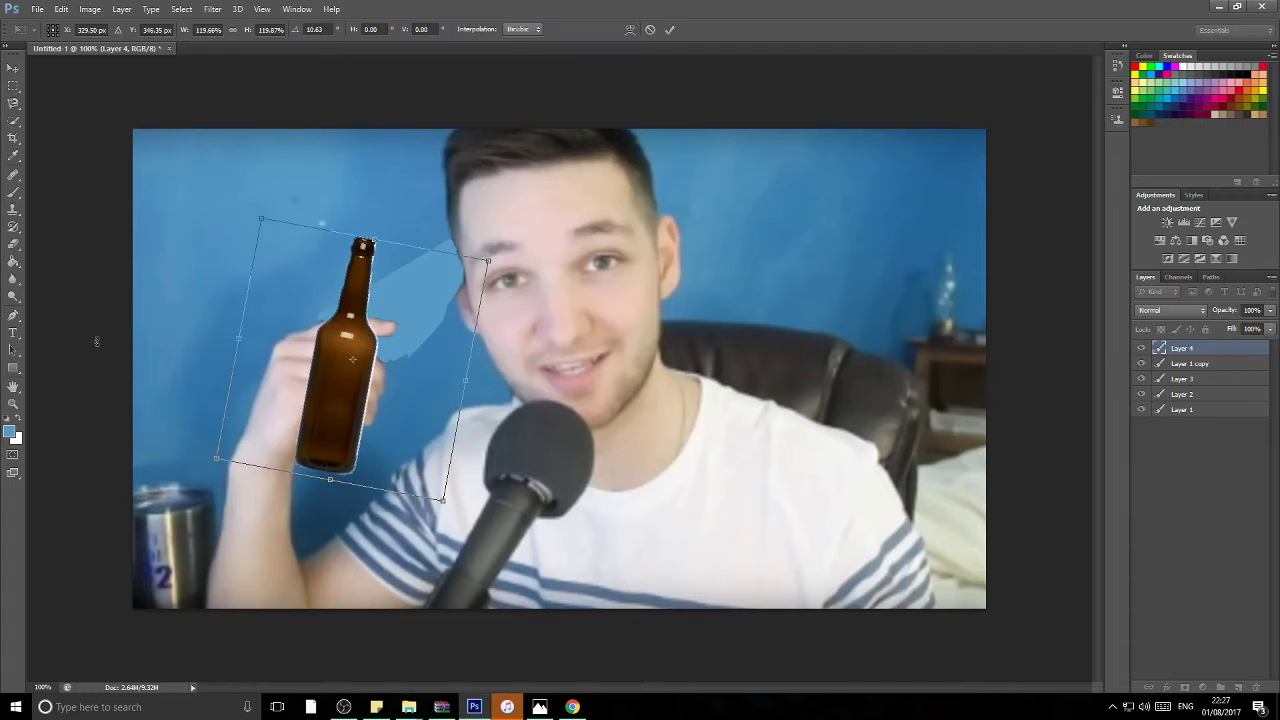
left_click_drag(505, 200, 540, 232)
key("Return")
Step: Erase the bottle where the fingers overlap it
right_click(13, 243)
left_click(70, 241)
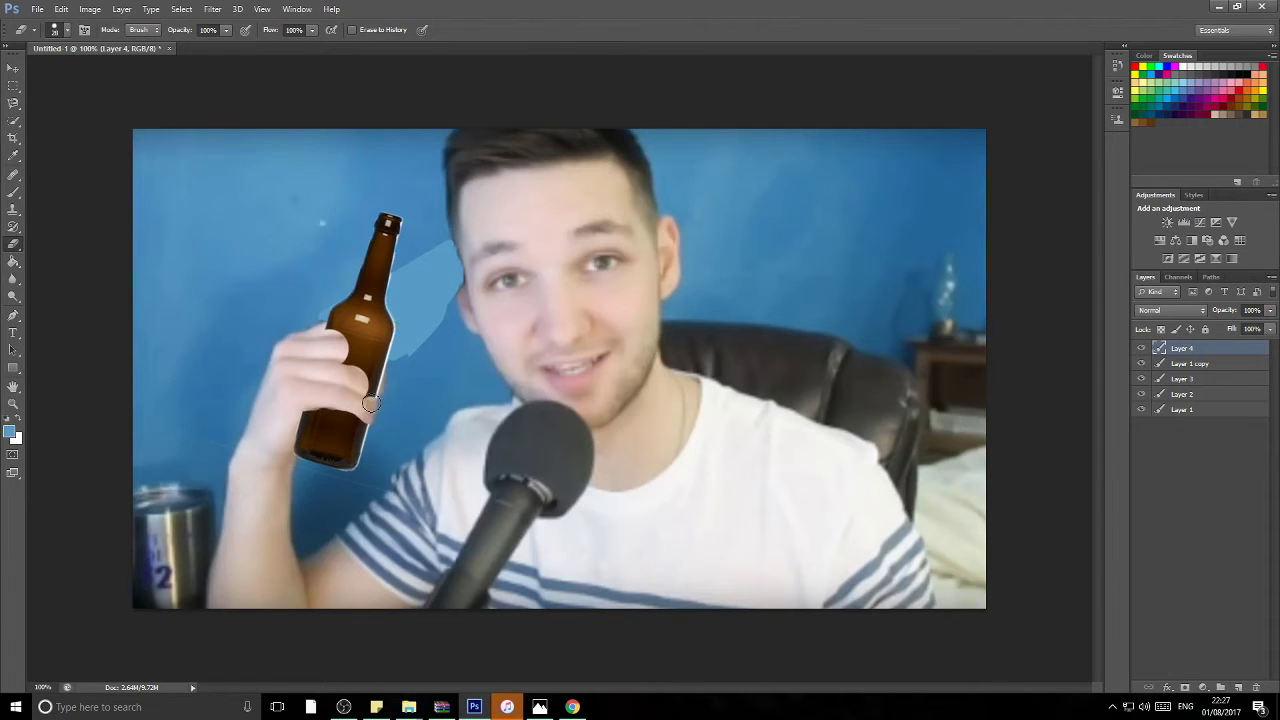
mouse_move(318, 395)
left_mouse_down()
mouse_move(308, 402)
mouse_move(343, 336)
left_mouse_up()
Step: Shrink the eraser and duplicate the photo layer above the bottle, deleting its part over the bottle neck
key("bracketleft")
right_click(1160, 363)
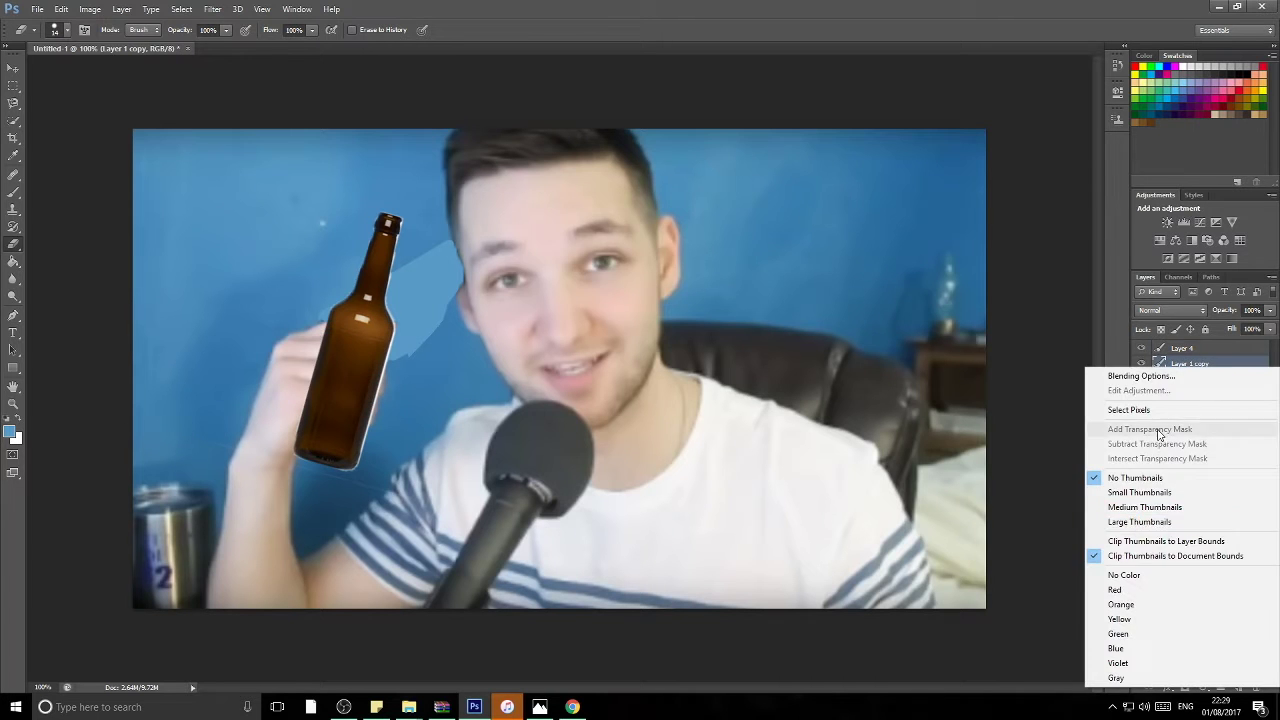
key("ctrl+j")
key("ctrl+bracketright")
key("l")
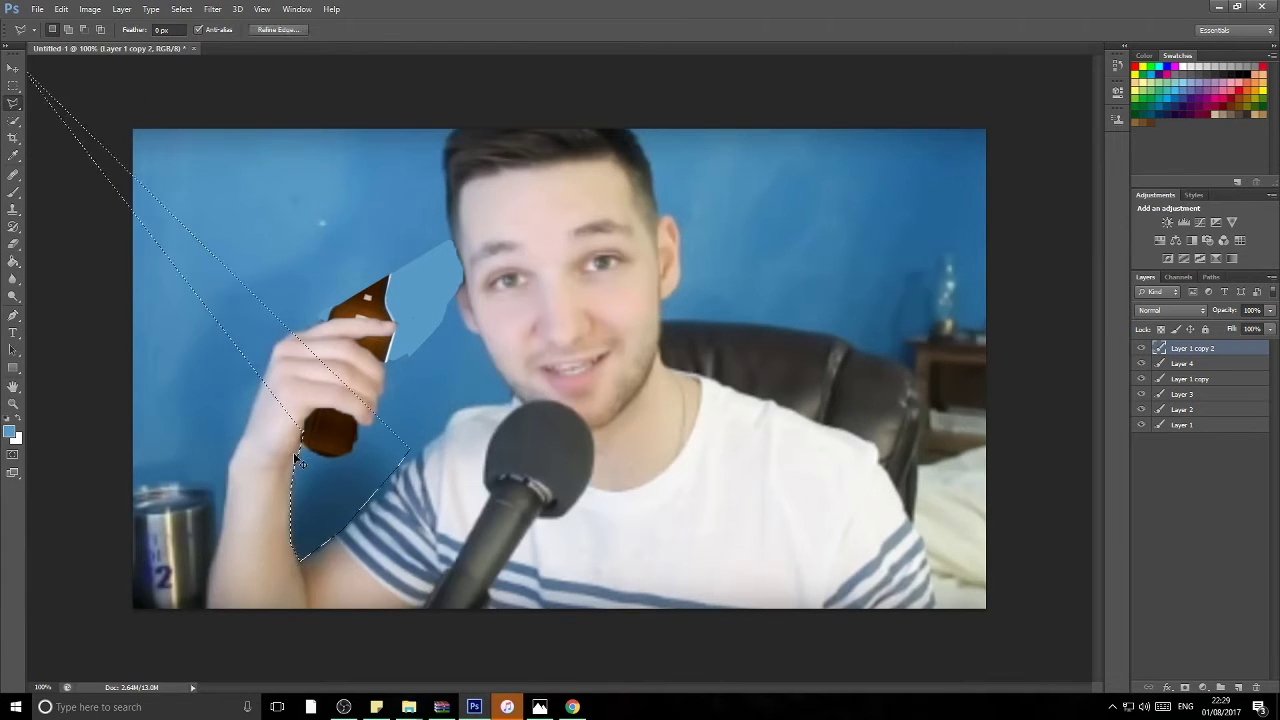
left_click(13, 120)
left_click_drag(380, 330, 412, 302)
key("Delete")
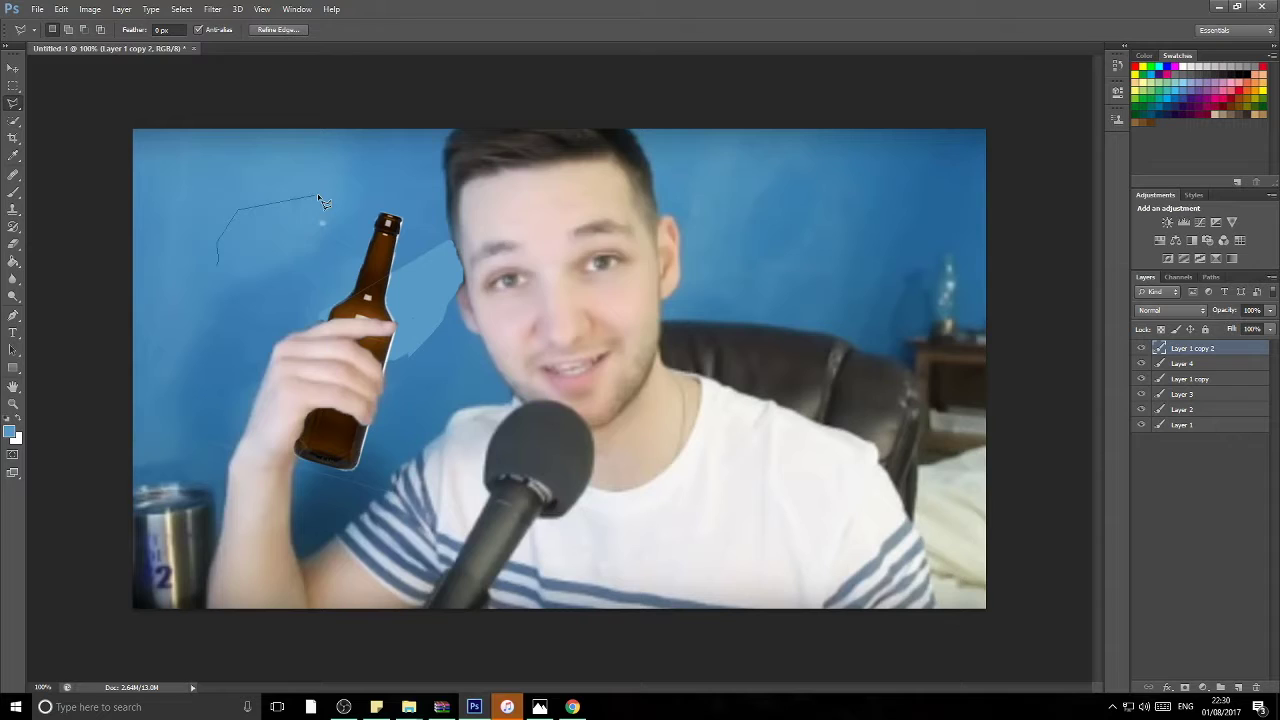
Step: Duplicate the photo layer again, isolate the microphone on Layer 1 copy 3 and show only that layer
key("Return")
mouse_move(685, 581)
left_mouse_down()
mouse_move(545, 520)
mouse_move(470, 300)
mouse_move(963, 601)
left_mouse_up()
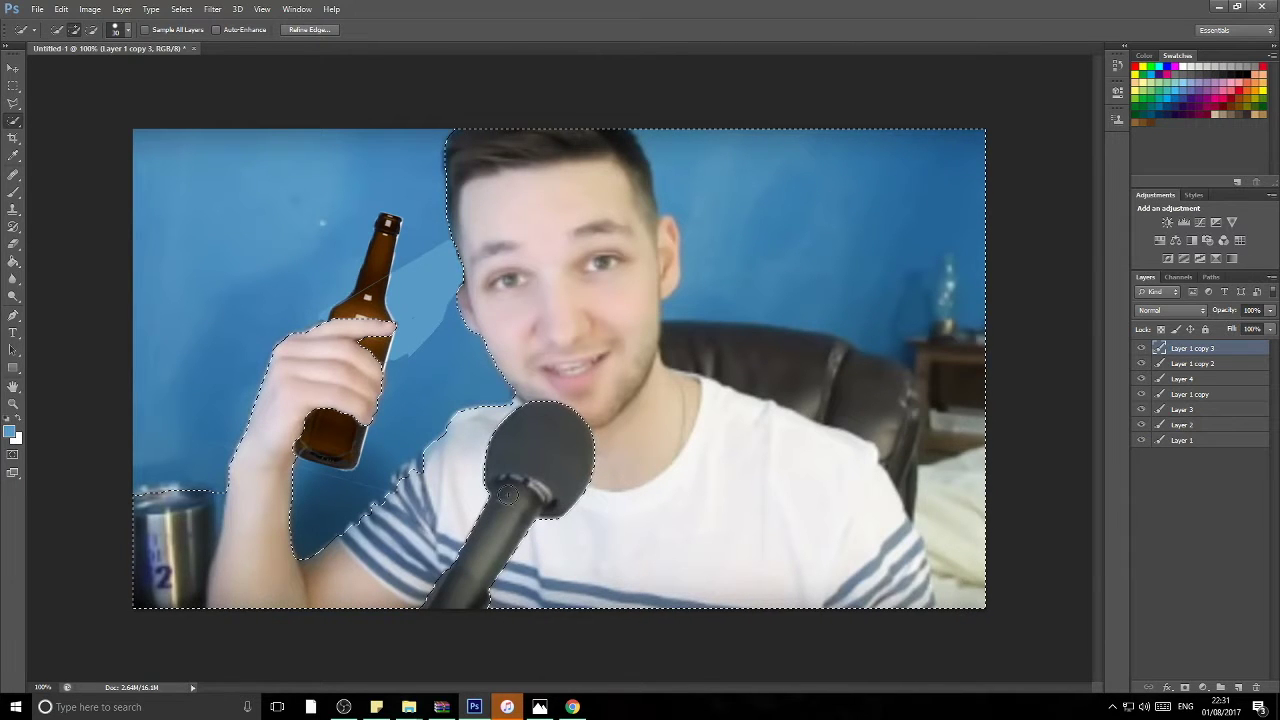
mouse_move(414, 366)
left_mouse_down()
mouse_move(456, 311)
mouse_move(441, 408)
left_mouse_up()
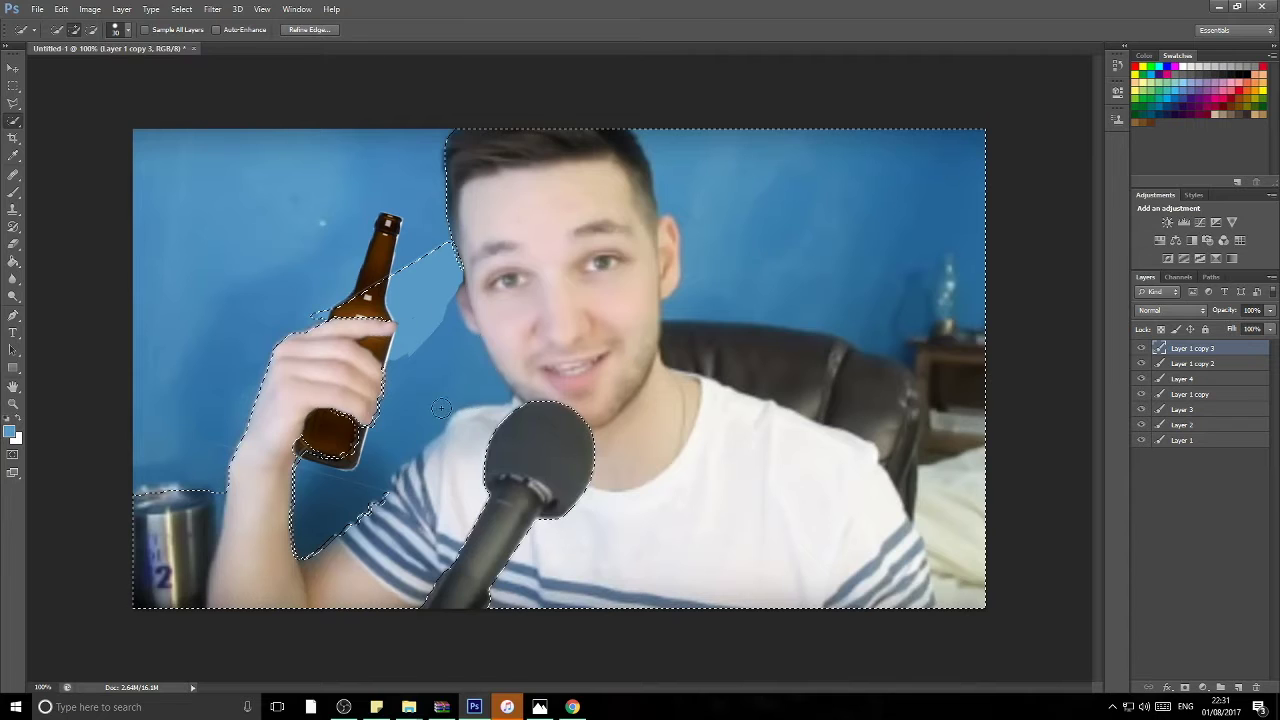
left_click_drag(248, 383, 447, 240)
key("ctrl+d")
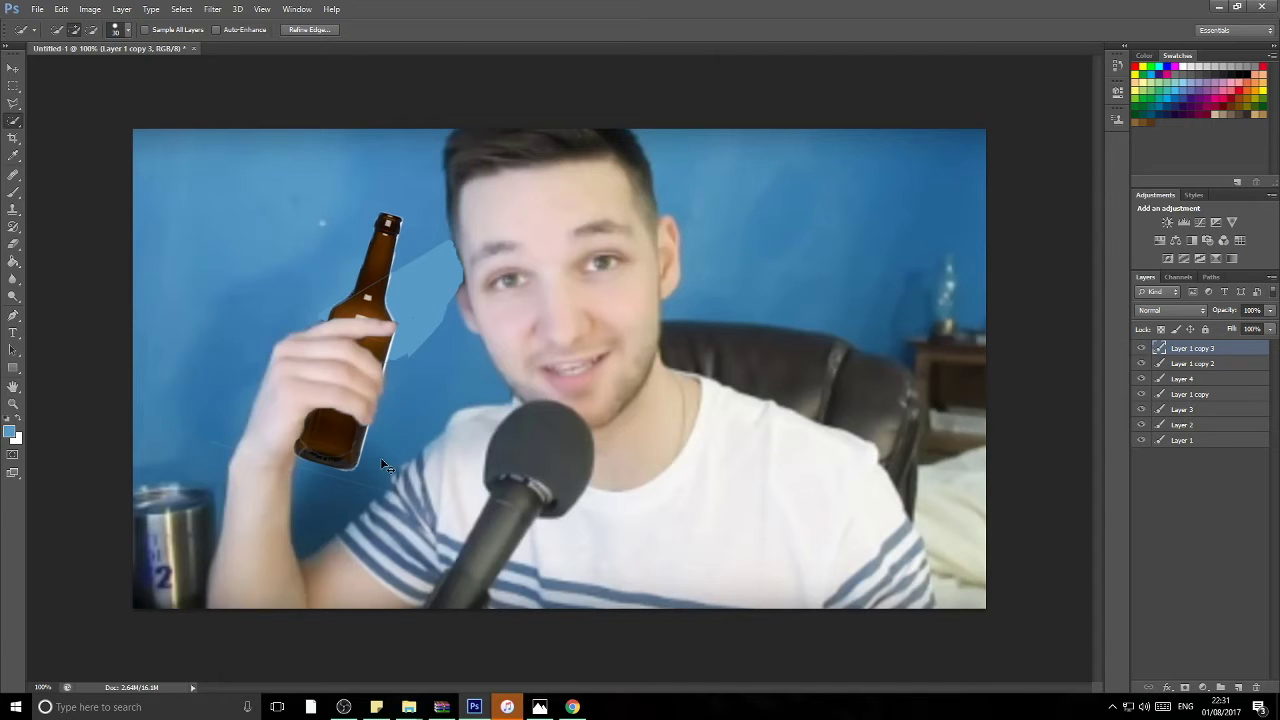
mouse_move(380, 459)
left_mouse_down()
mouse_move(370, 429)
mouse_move(309, 381)
mouse_move(300, 465)
left_mouse_up()
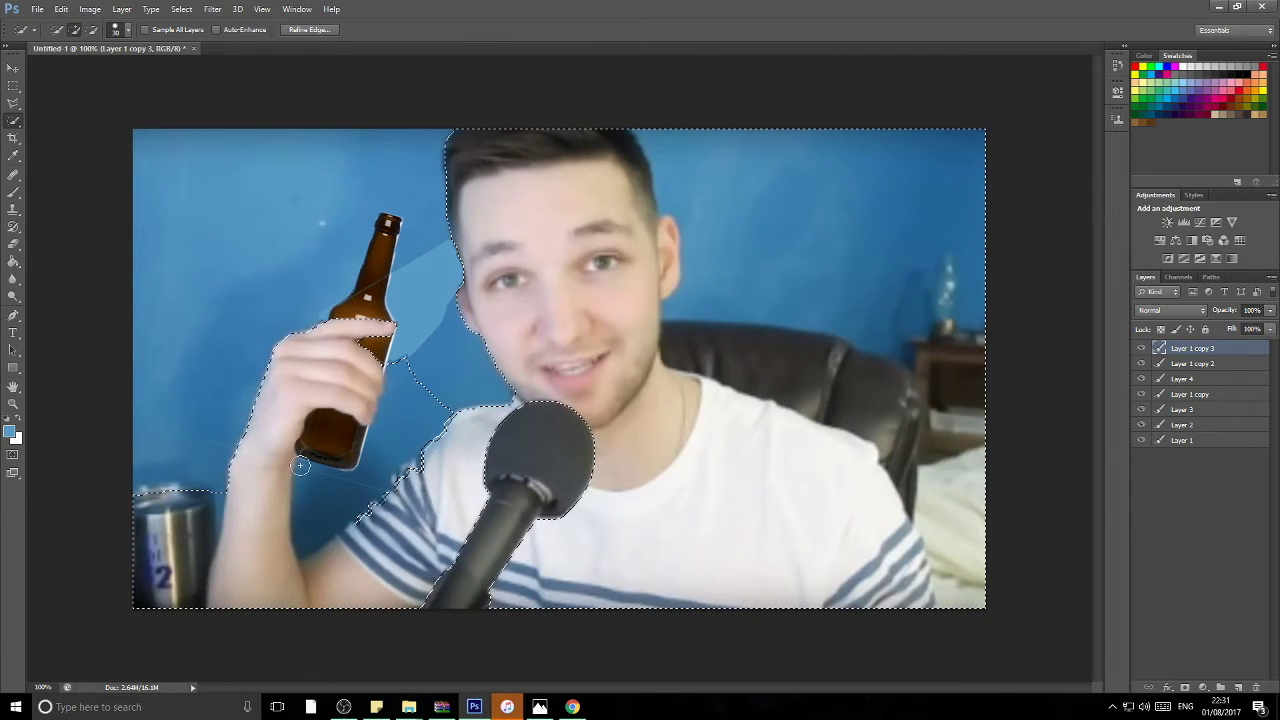
mouse_move(145, 500)
left_mouse_down()
mouse_move(276, 309)
mouse_move(388, 307)
mouse_move(457, 395)
mouse_move(398, 485)
mouse_move(334, 373)
left_mouse_up()
key("ctrl+d")
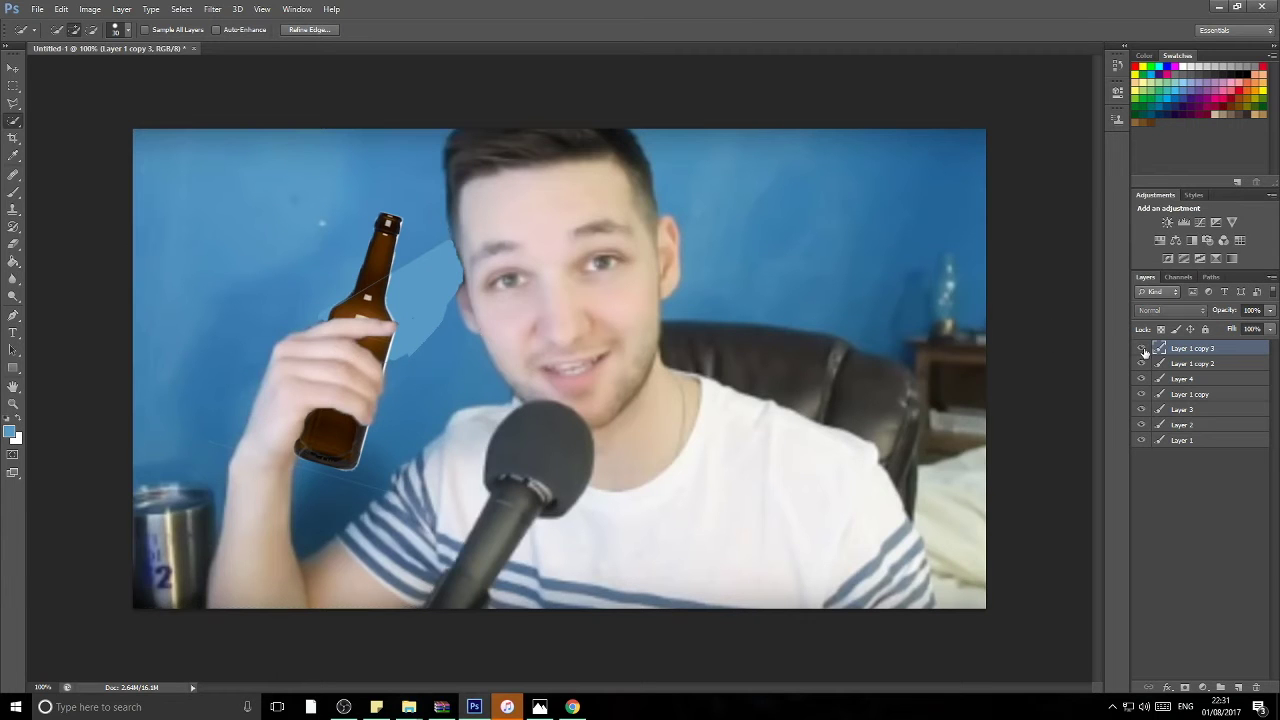
left_click(1141, 348, "alt")
mouse_move(446, 371)
left_mouse_down()
mouse_move(288, 560)
mouse_move(415, 443)
left_mouse_up()
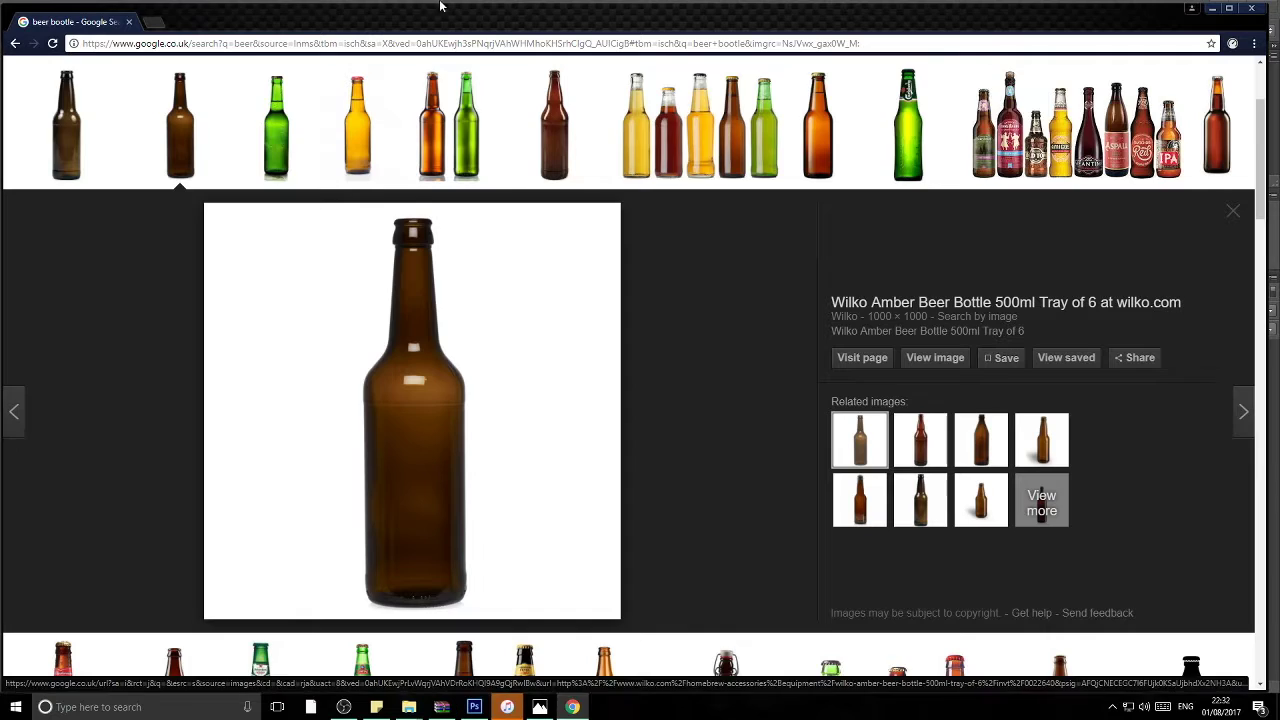
Step: Replace the image search with a person's name to find the bearded man
scroll(338, 200, "up", 3)
triple_click(338, 77)
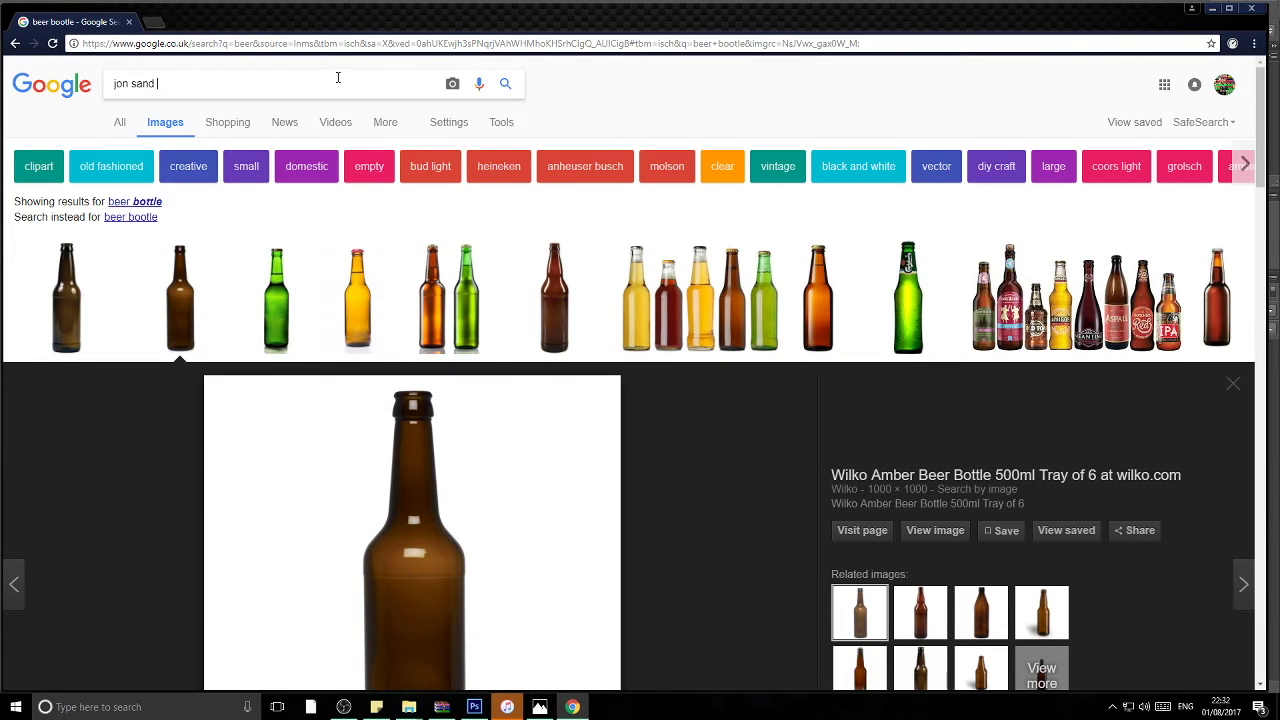
key("Return")
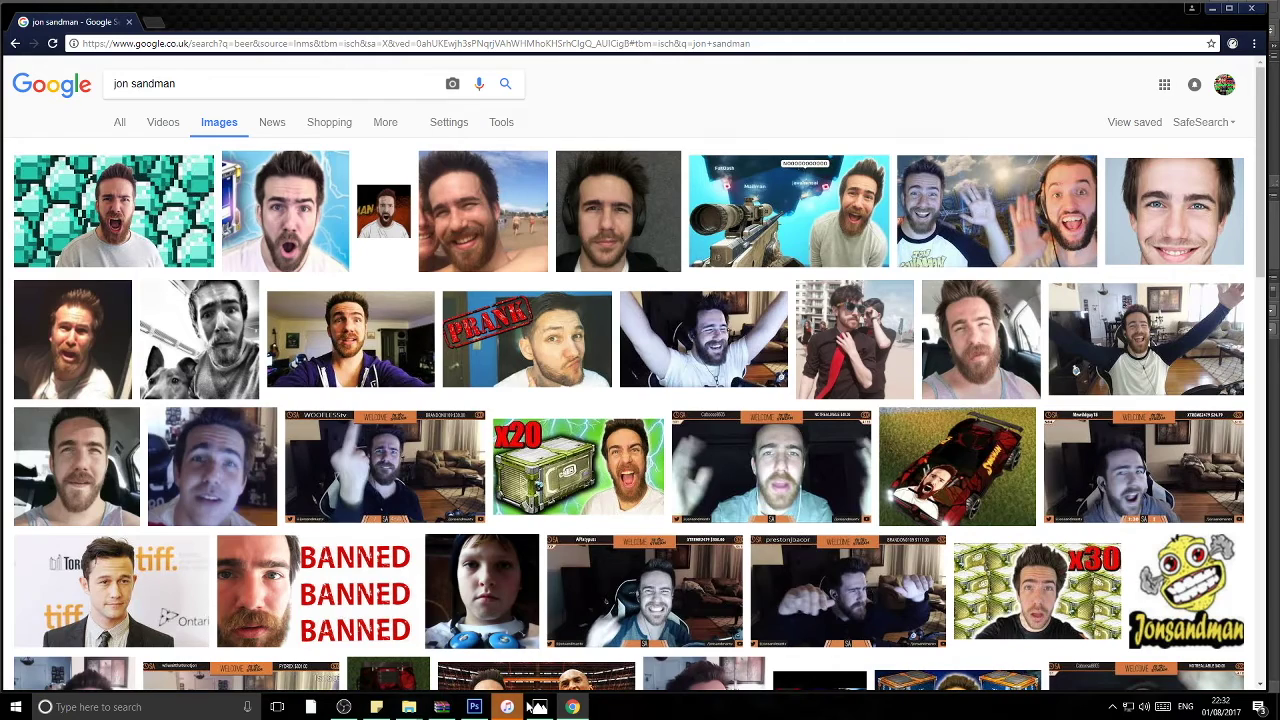
Step: Preview the bearded man's beach selfie and copy the image
left_click(474, 707)
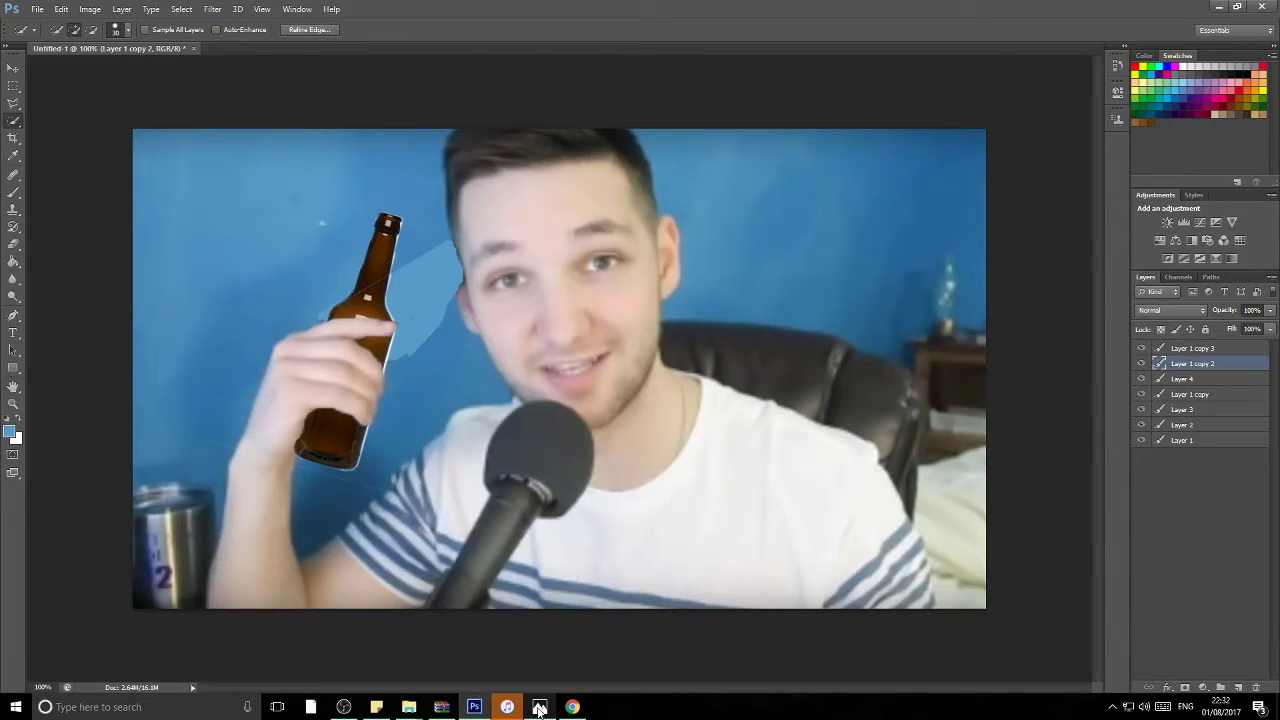
left_click(572, 707)
left_click(504, 239)
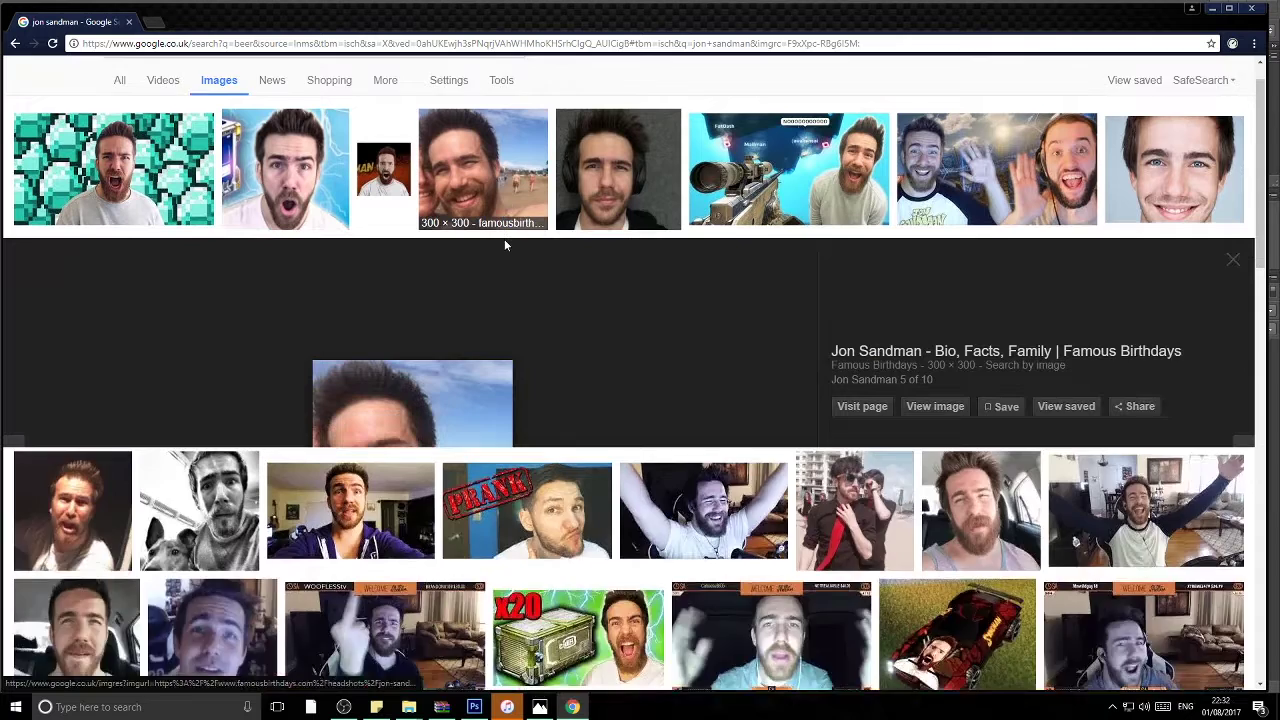
right_click(472, 403)
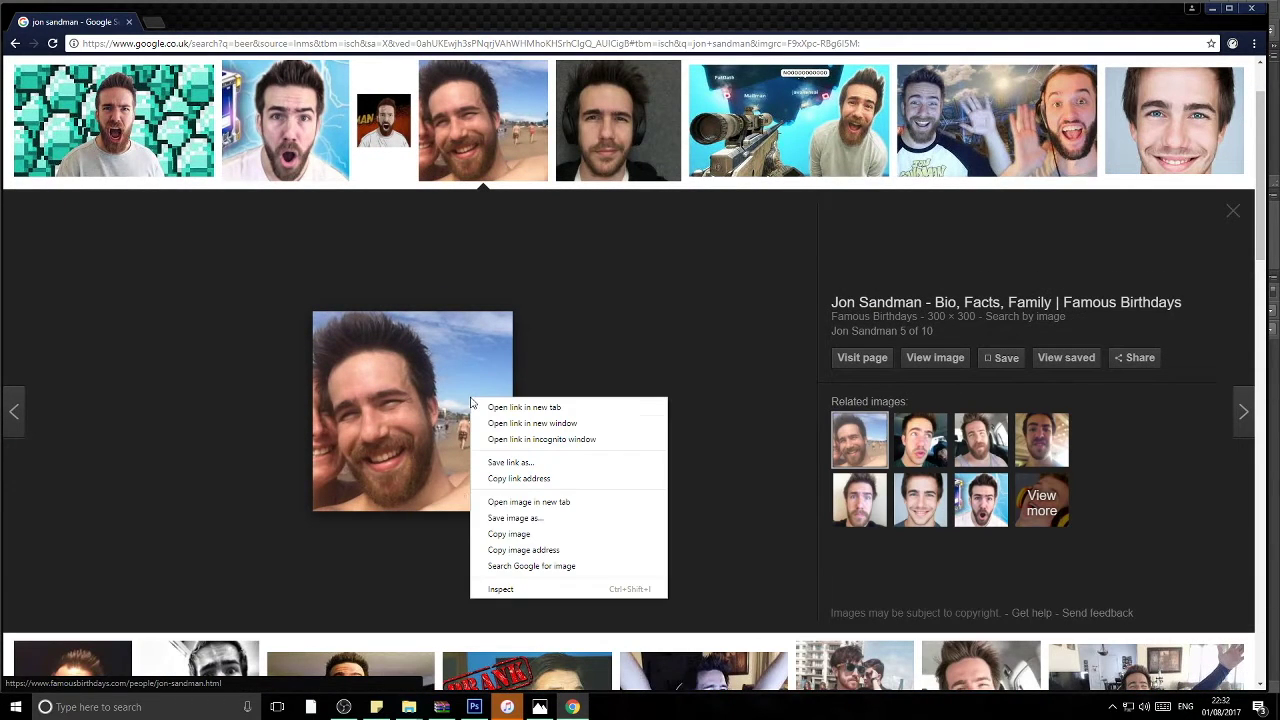
left_click(511, 533)
Step: Paste the beach selfie as Layer 5 and delete the sky and other background around the head
left_click(474, 707)
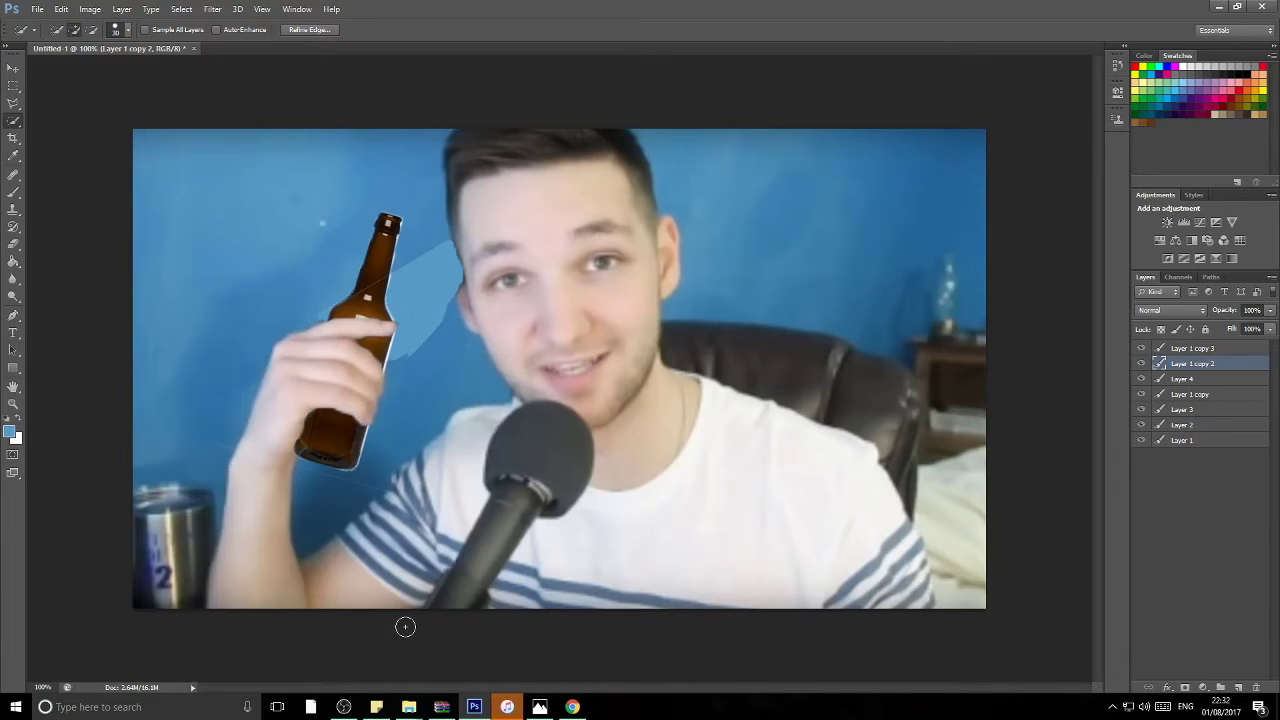
key("ctrl+v")
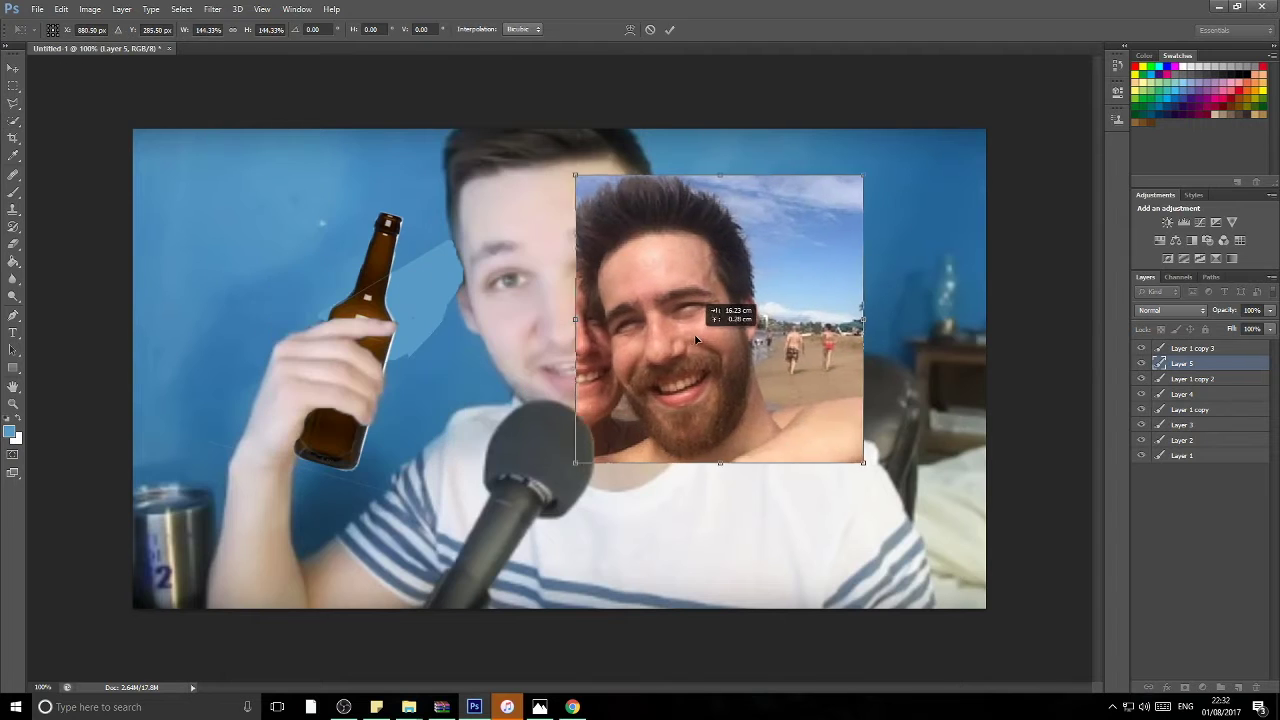
key("Delete")
left_click_drag(630, 385, 600, 330)
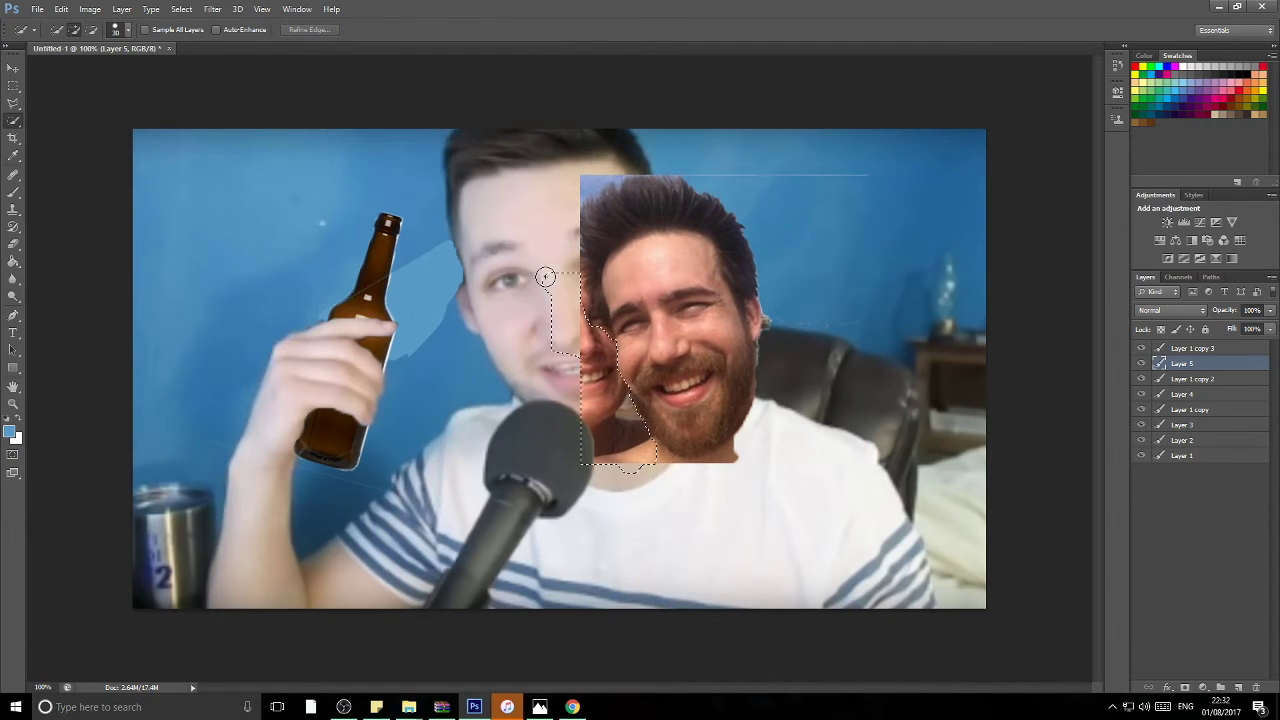
key("Delete")
left_click(694, 466)
key("Delete")
left_click(587, 178)
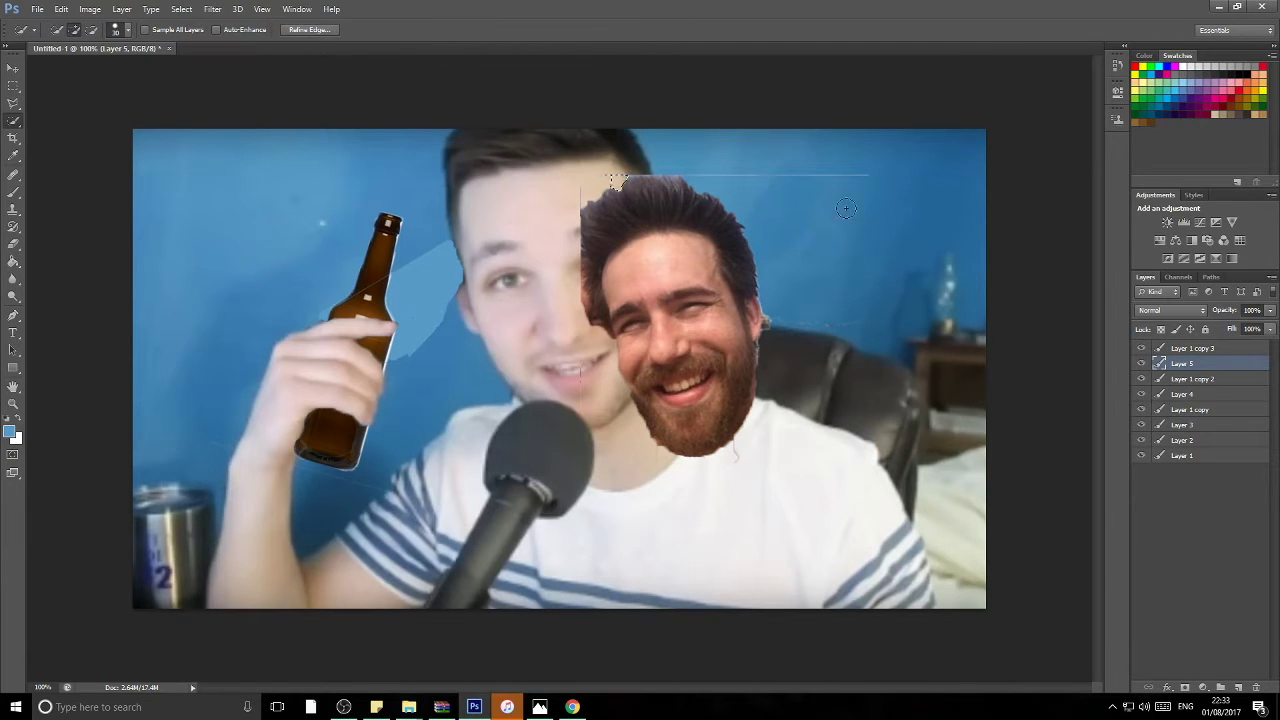
key("e")
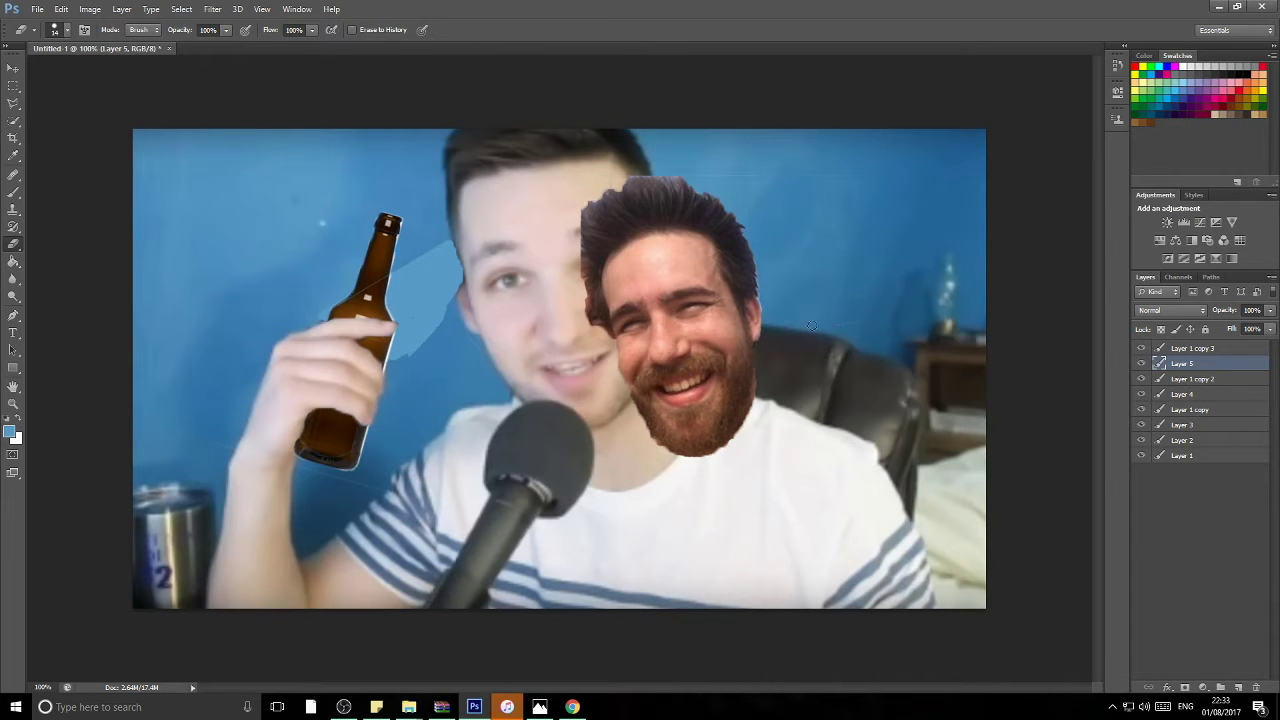
Step: Enlarge the face to about 154% and move it over the original head
key("ctrl+t")
left_click_drag(583, 171, 414, 63)
left_click_drag(531, 201, 558, 208)
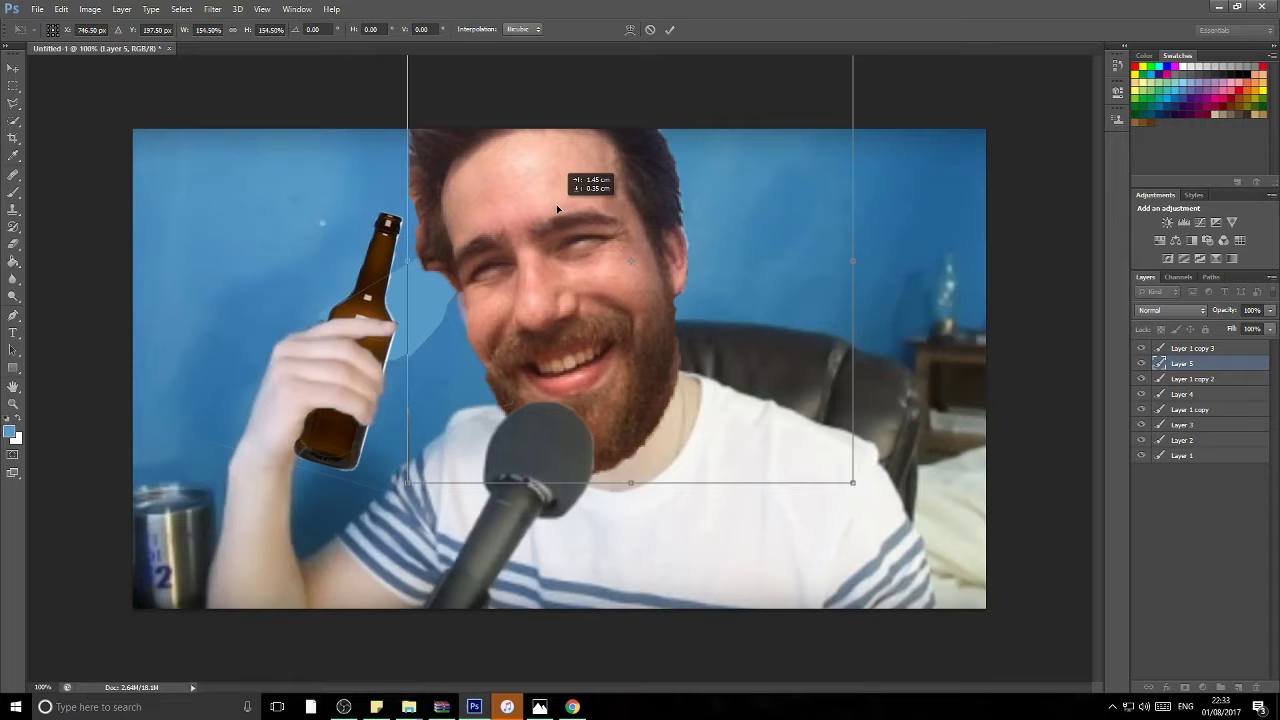
key("Return")
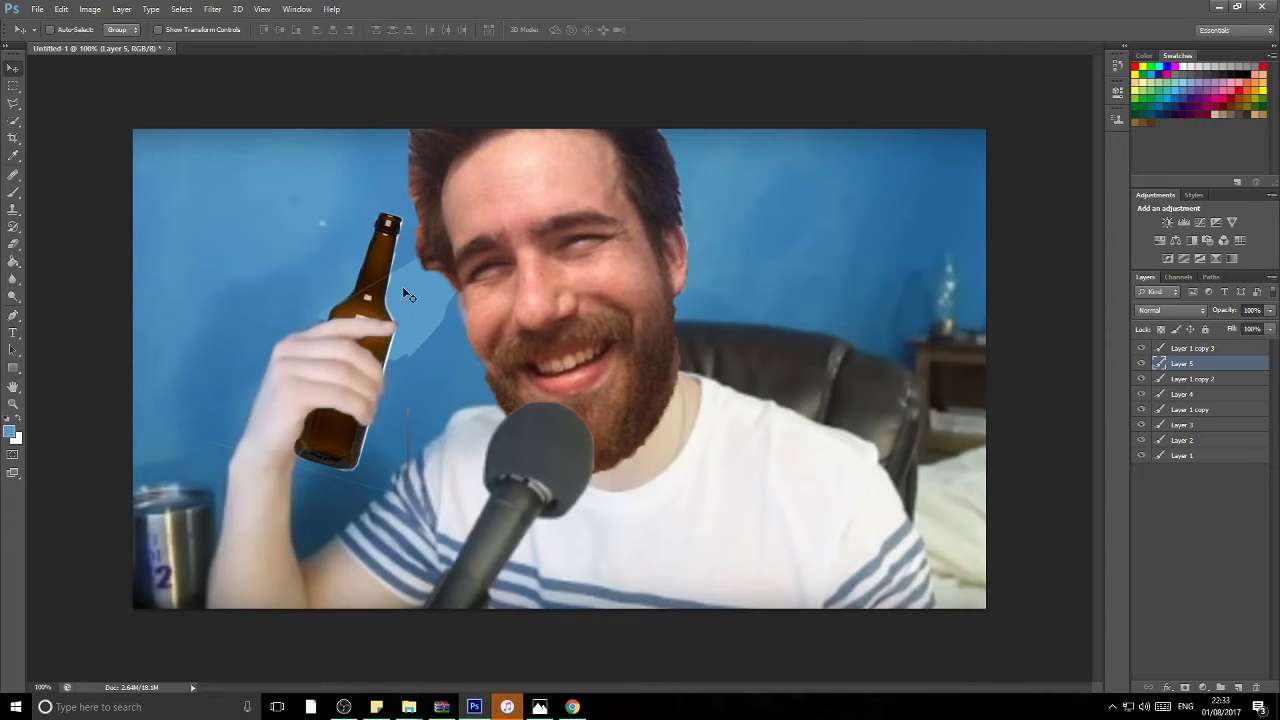
Step: On Layer 1 copy 3, set the eraser brush size to 127 px
left_click(1186, 349)
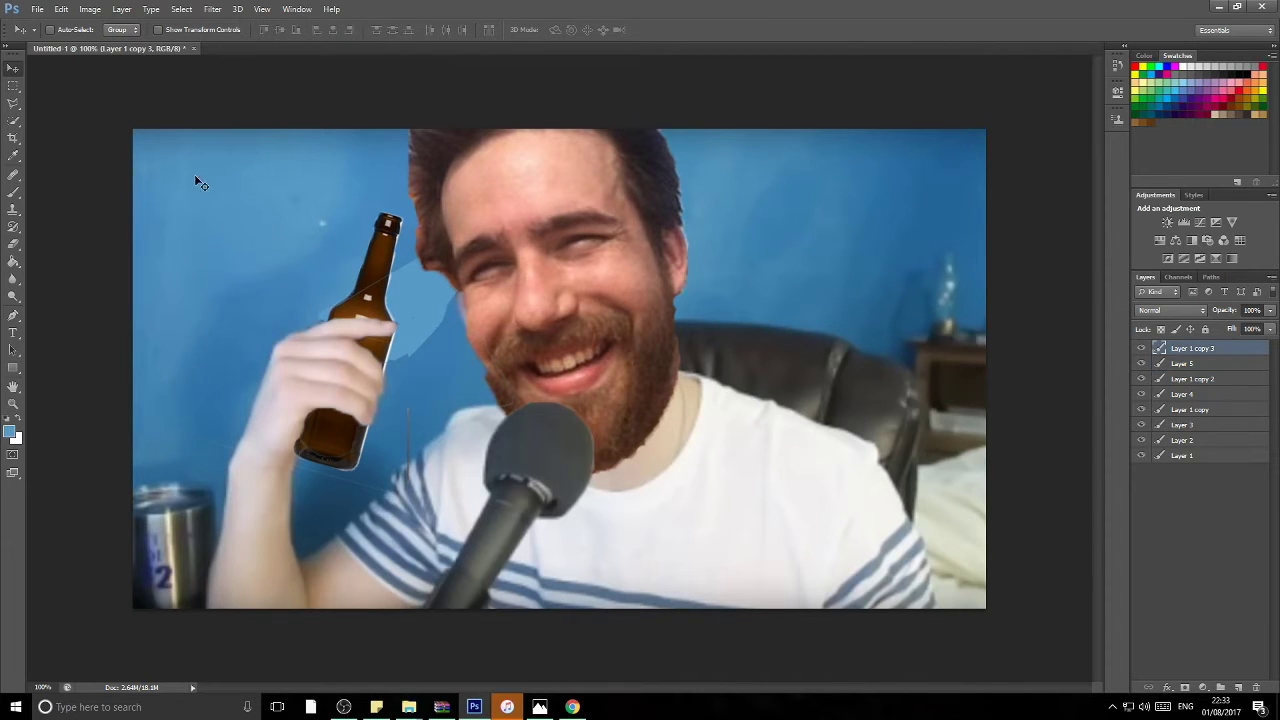
left_click(12, 246)
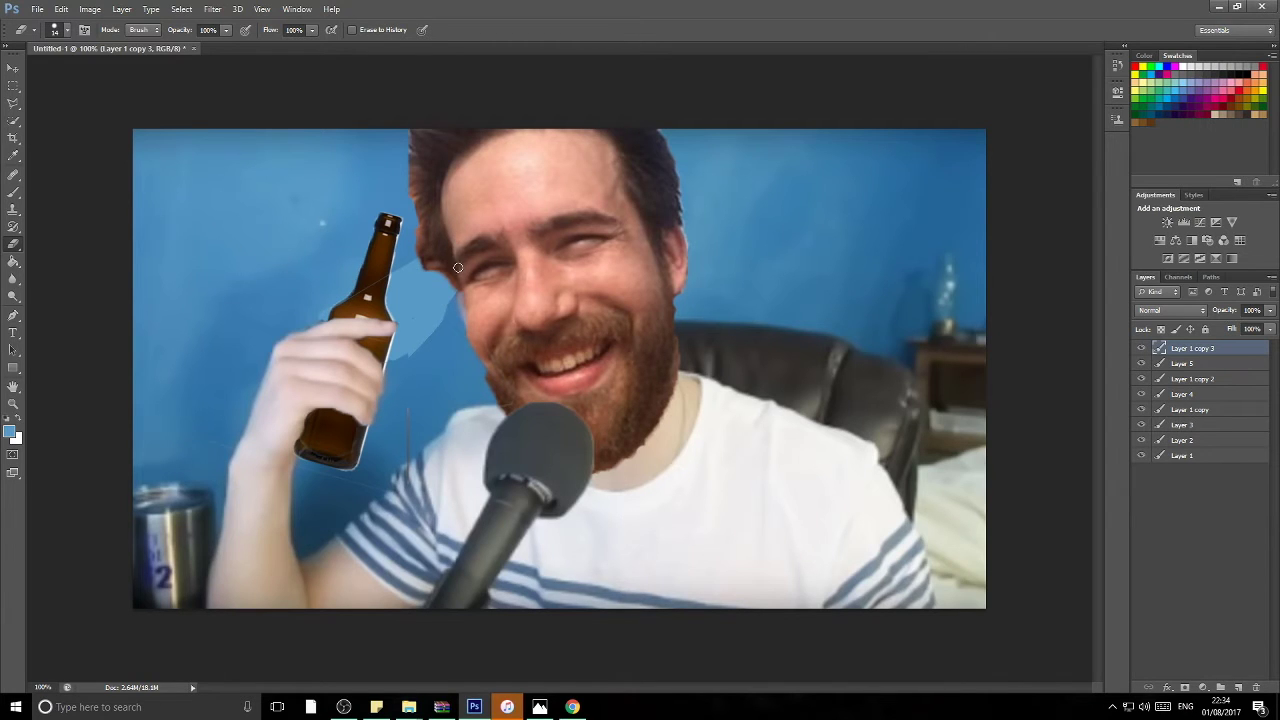
left_click(68, 29)
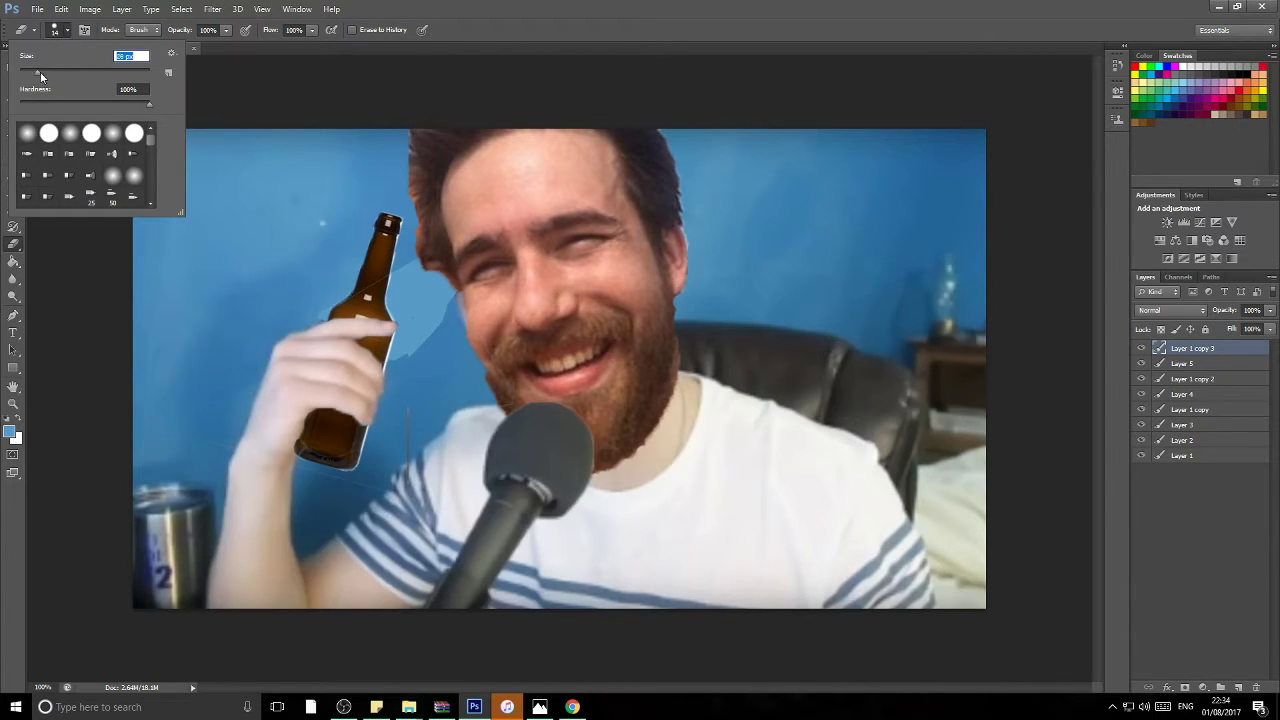
key("Return")
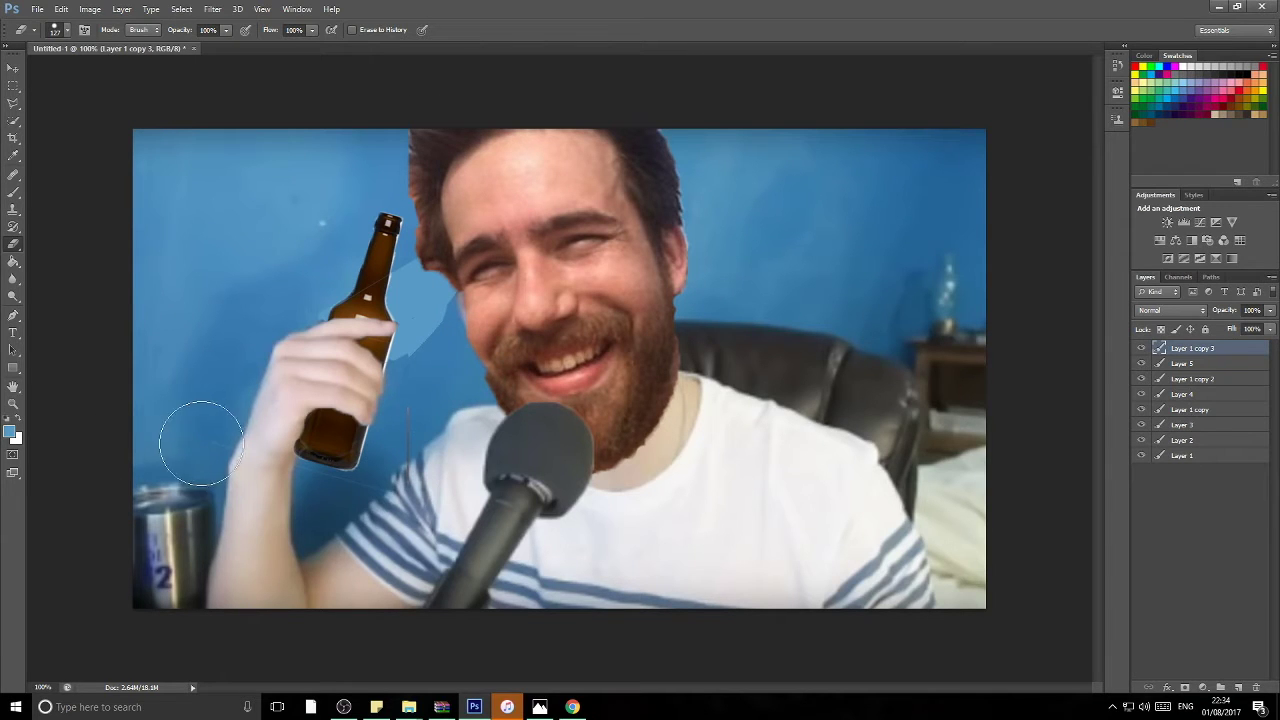
Step: Select Layer 5, Layer 4 and Layer 1 copy 2 in turn, ending on Layer 1 copy 3
left_click(1184, 366)
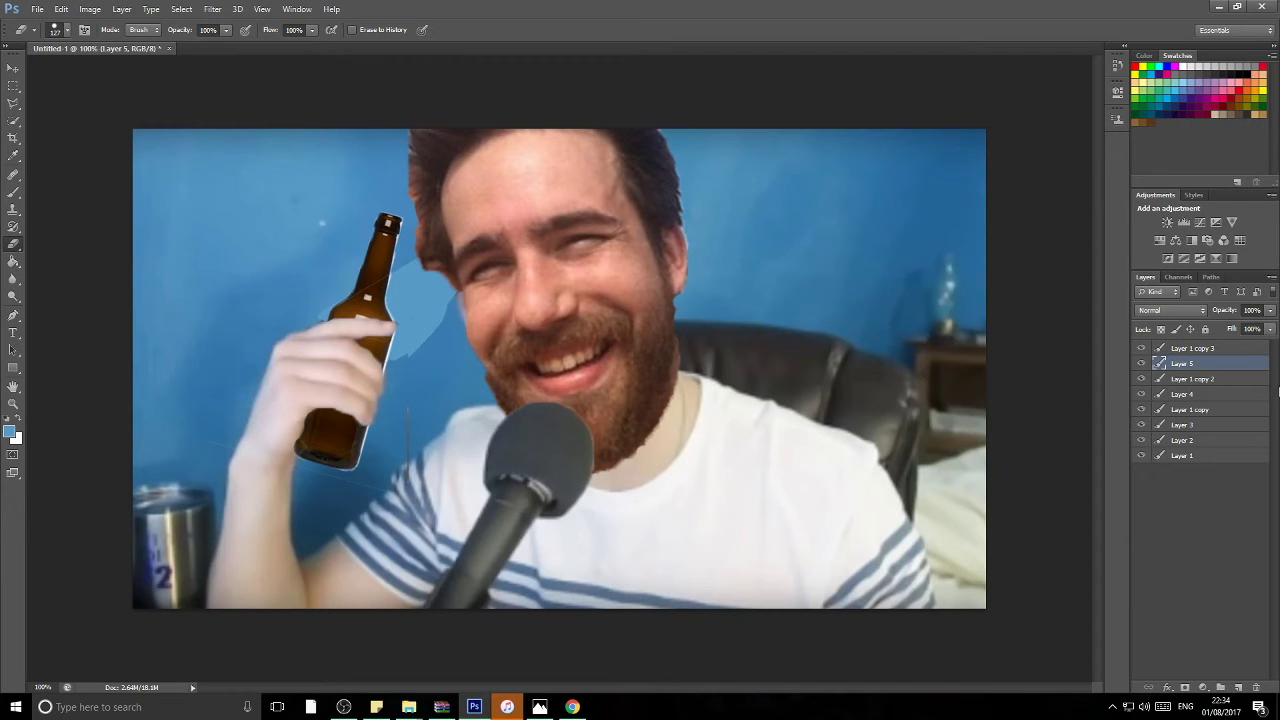
left_click(1220, 395)
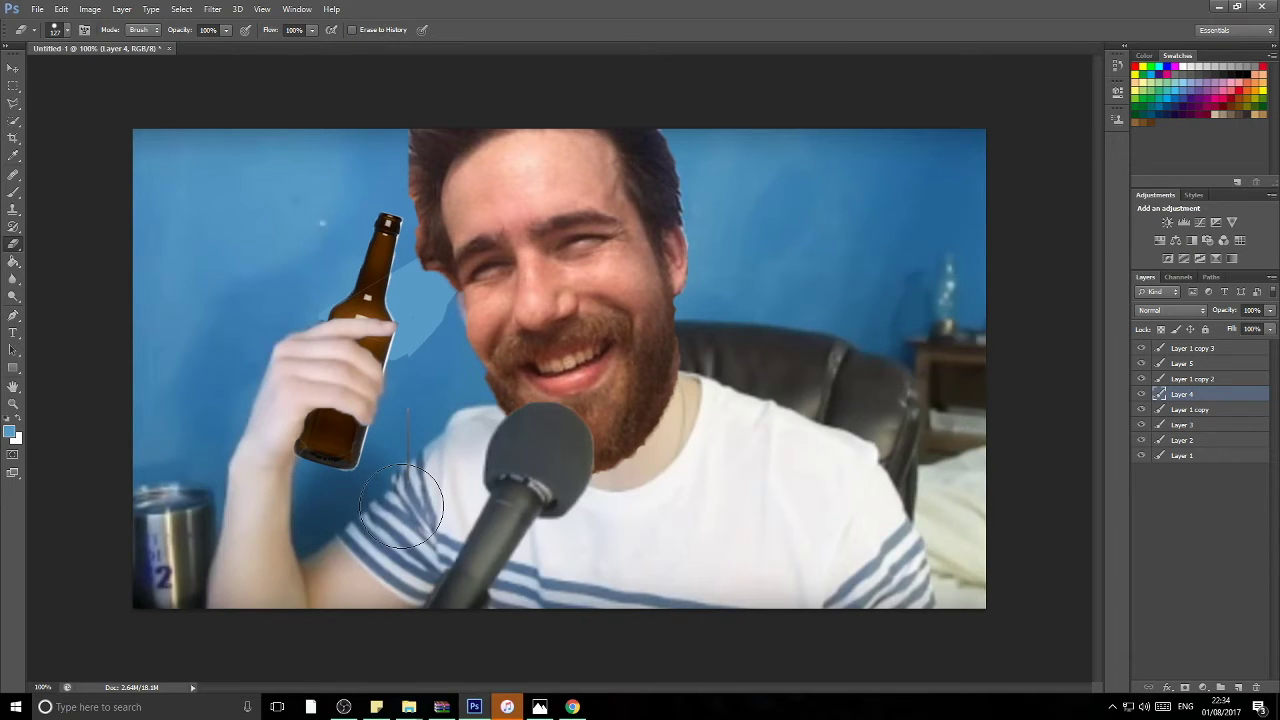
left_click(1205, 350)
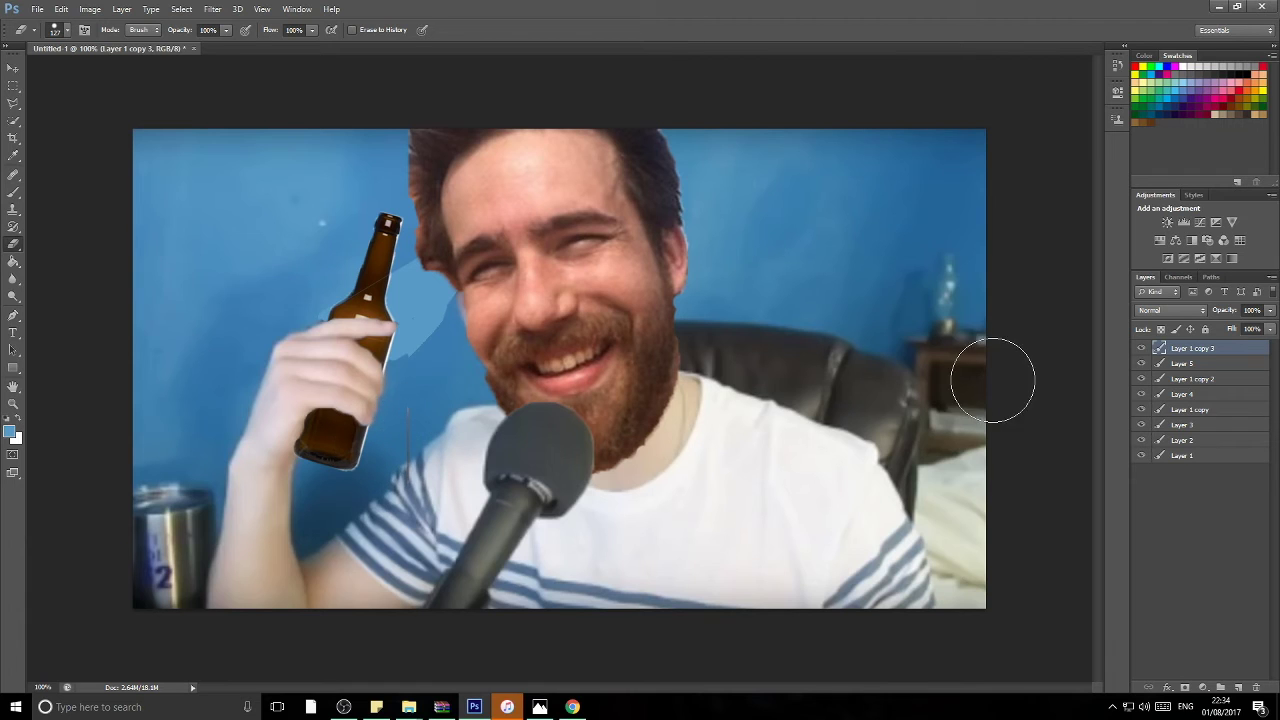
left_click(1165, 364)
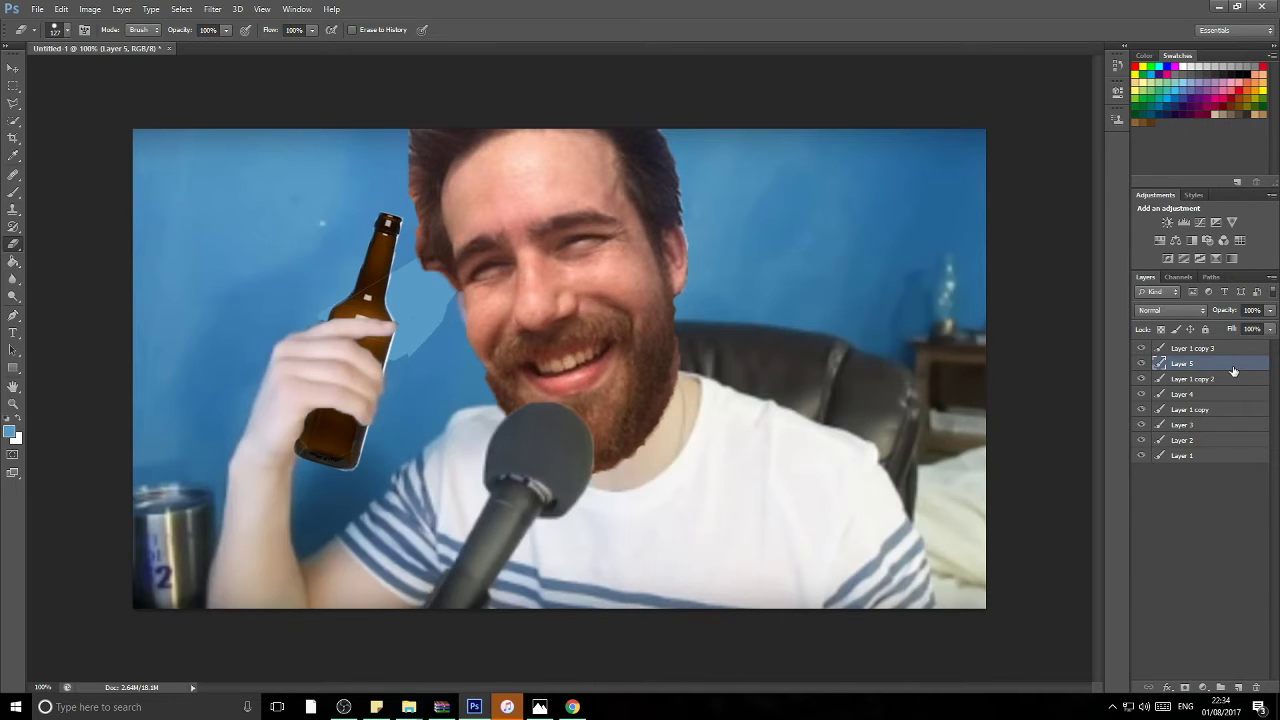
left_click(1226, 380)
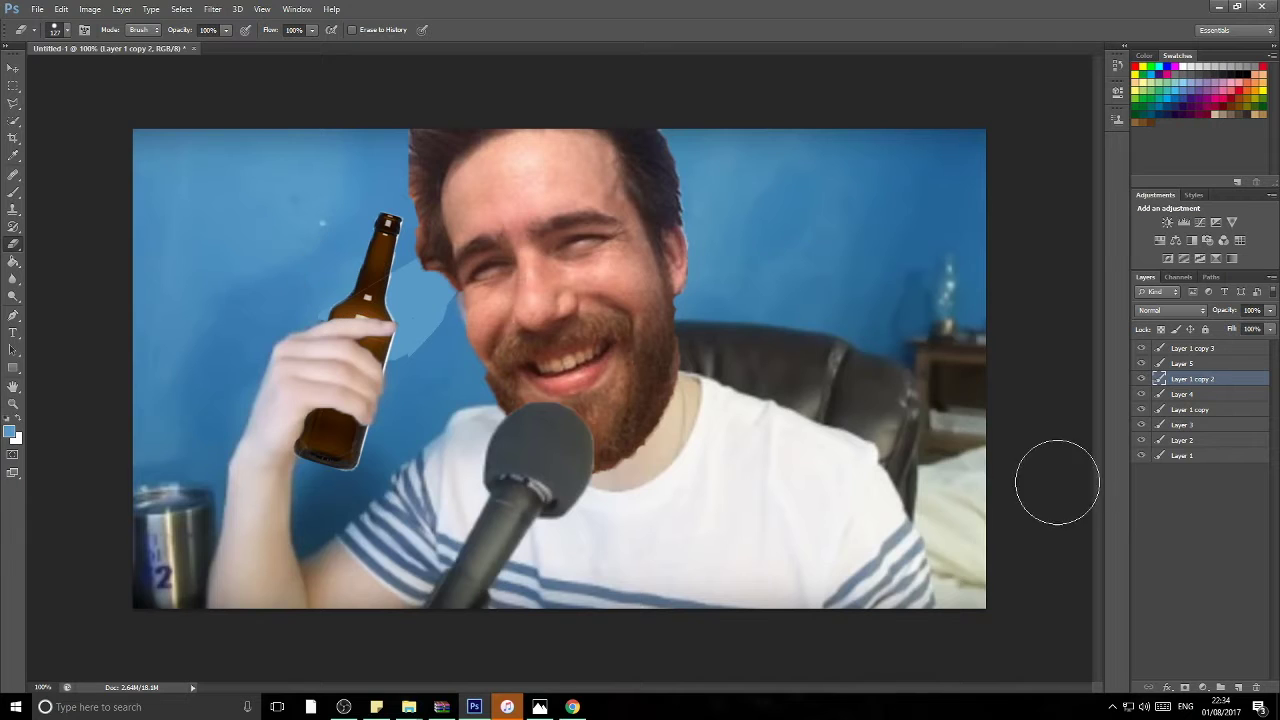
left_click(1179, 347)
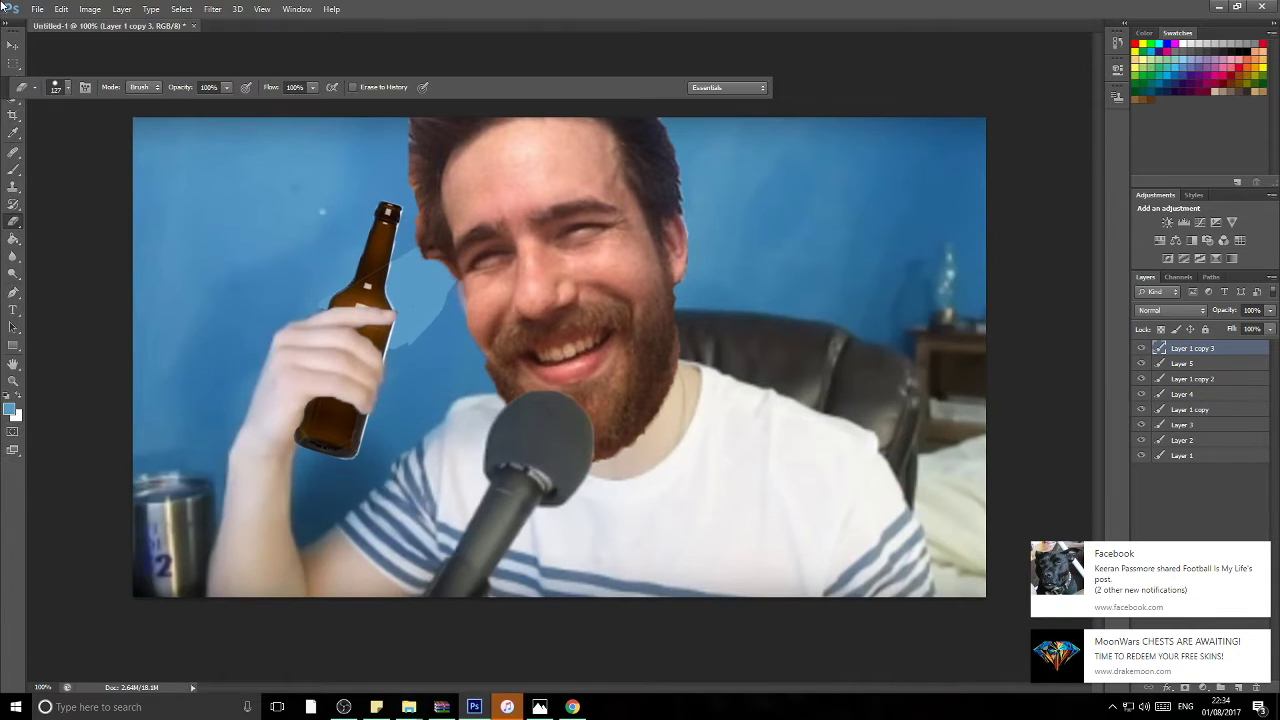
Step: Save the composite as 'the real meat mike.psd' with maximum compatibility kept on
left_click(36, 9)
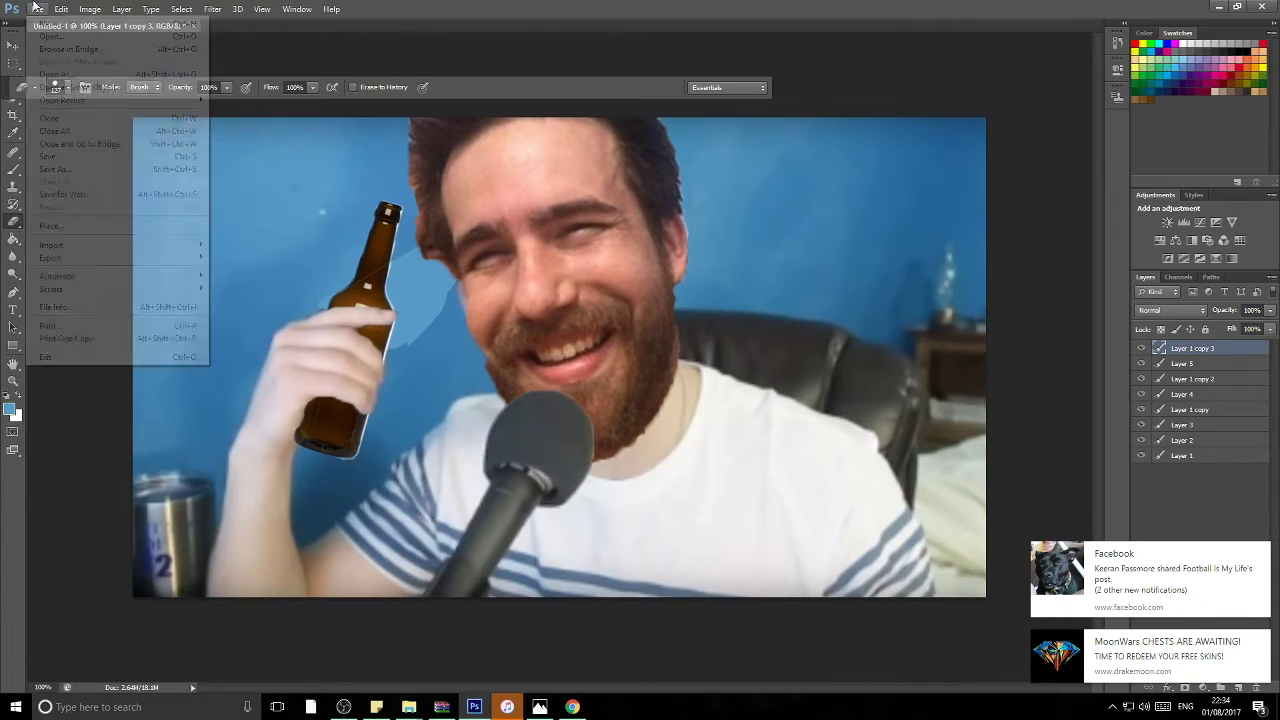
left_click(62, 170)
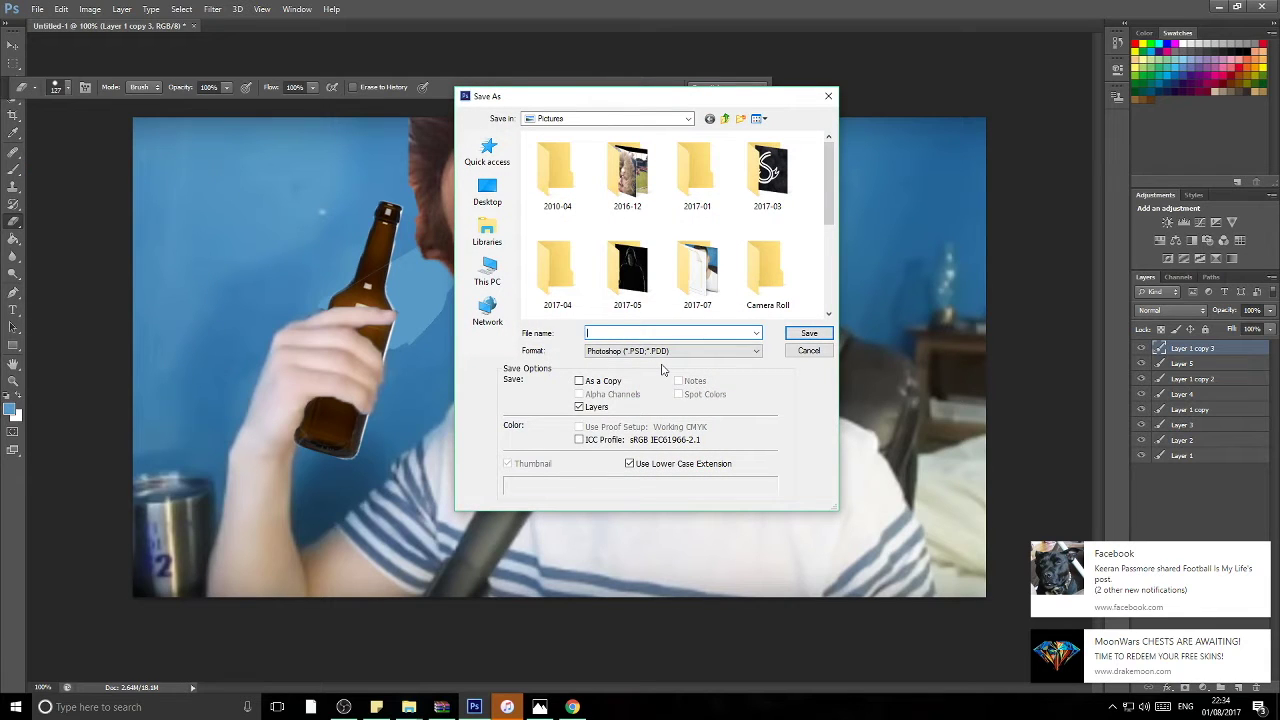
type("the real neat mike")
key("Return")
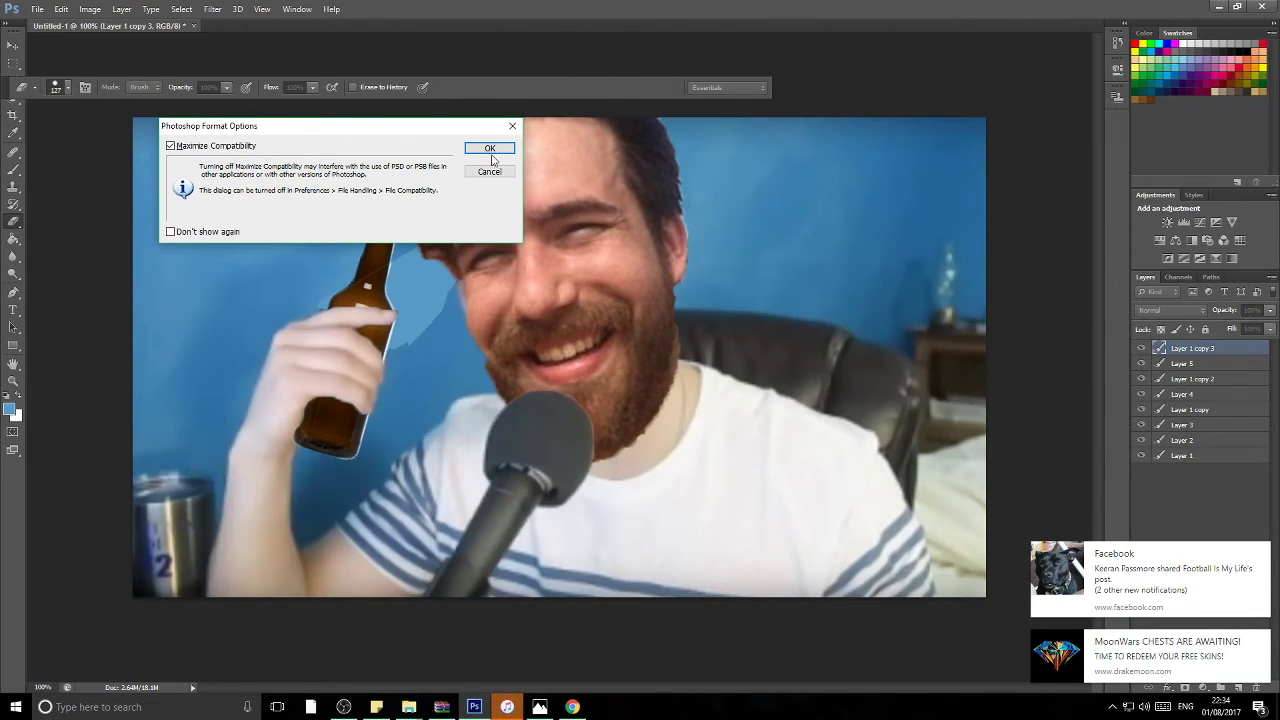
left_click(490, 149)
Step: Launch Twitter from Start and set up two Home tabs, closing the extra third one
key("super")
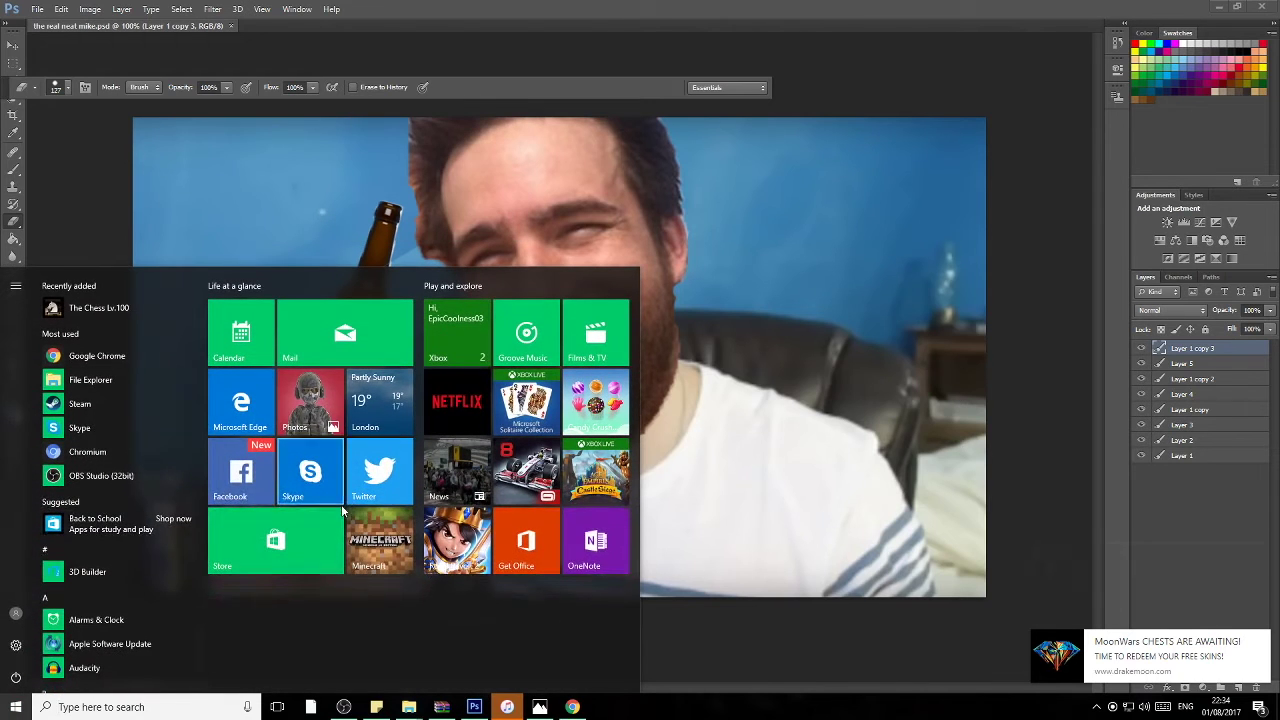
left_click(365, 478)
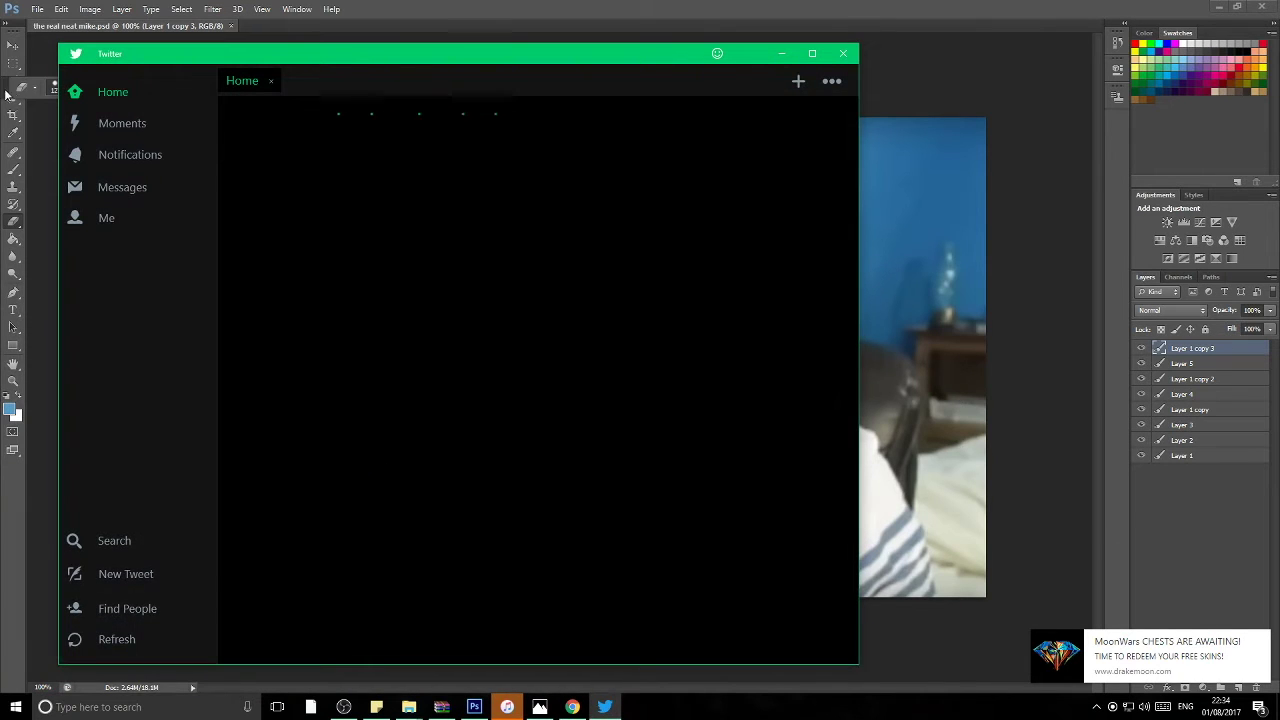
left_click(834, 86)
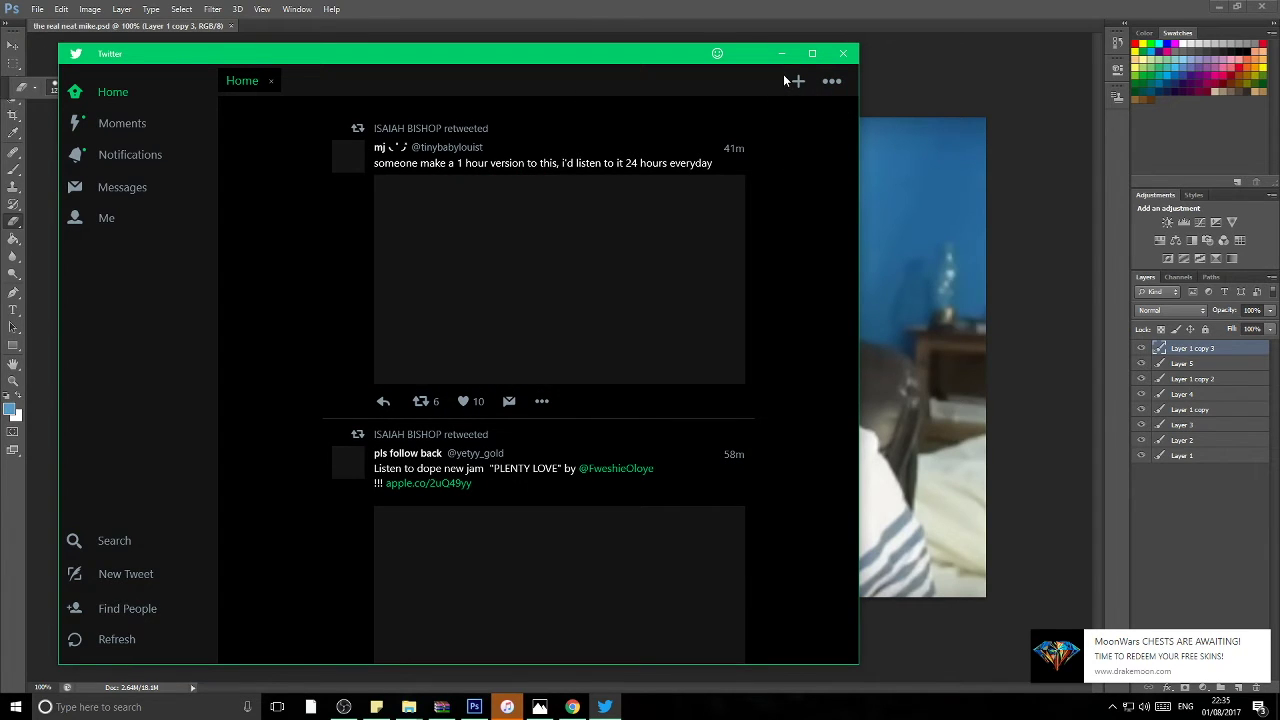
left_click(796, 80)
left_click(796, 80)
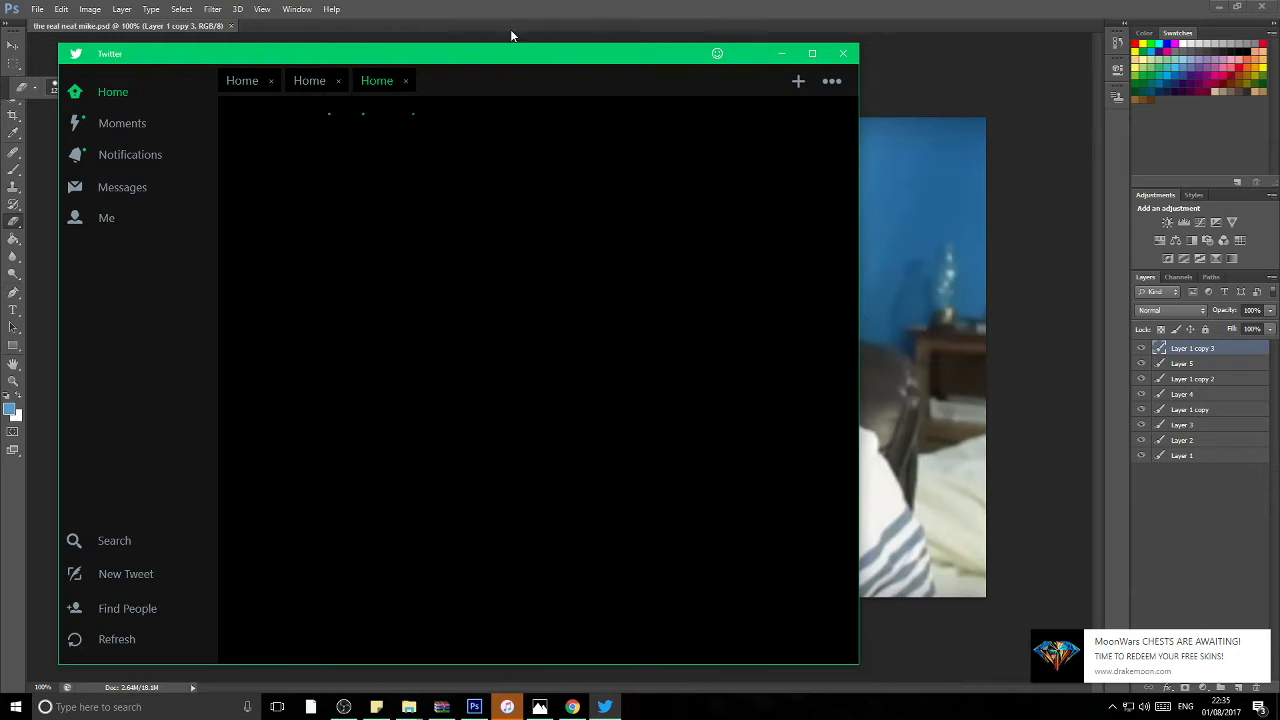
left_click(405, 80)
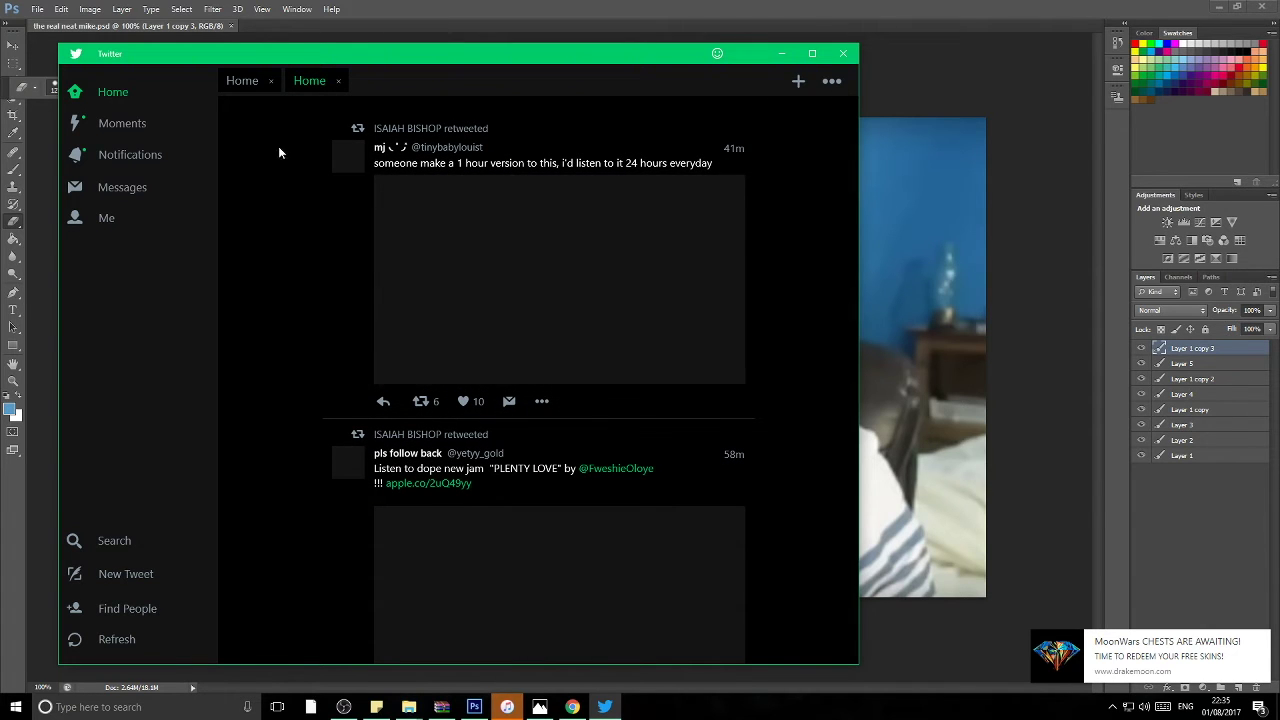
Step: Start a tweet tagging the suggested gamer account, then write 'I think I fixed the problems in your pic'
left_click(126, 574)
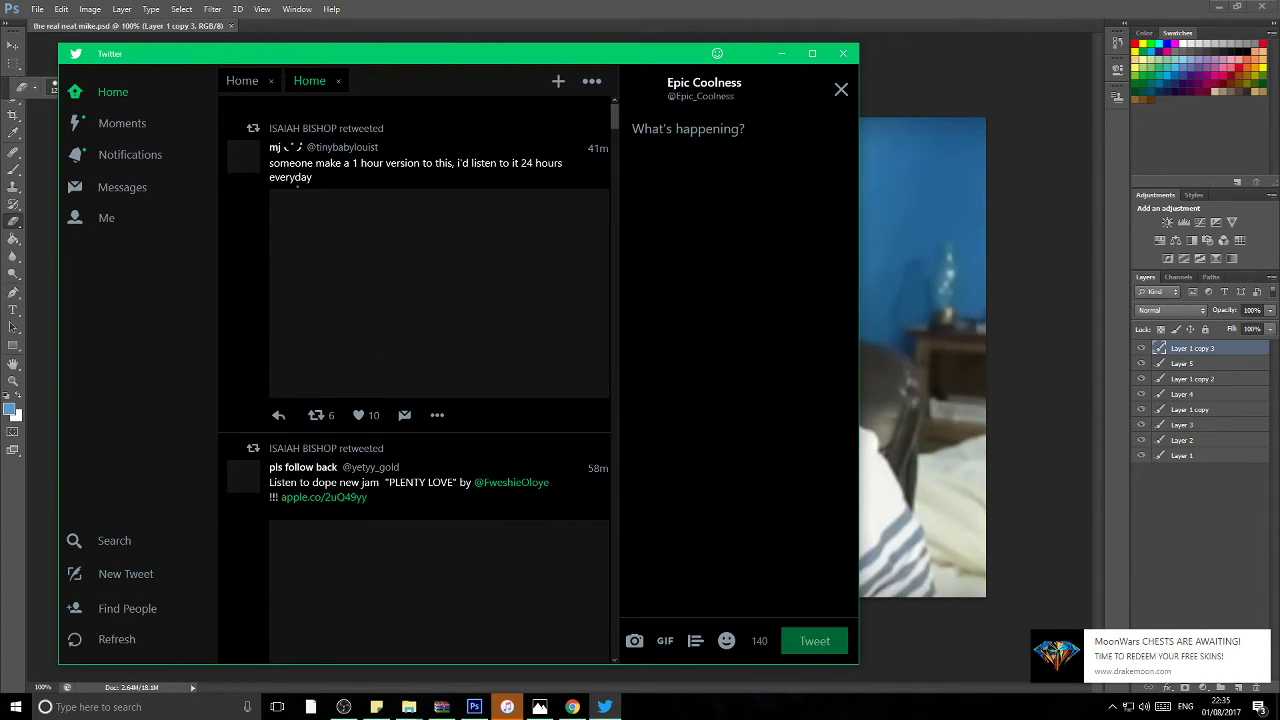
type("@")
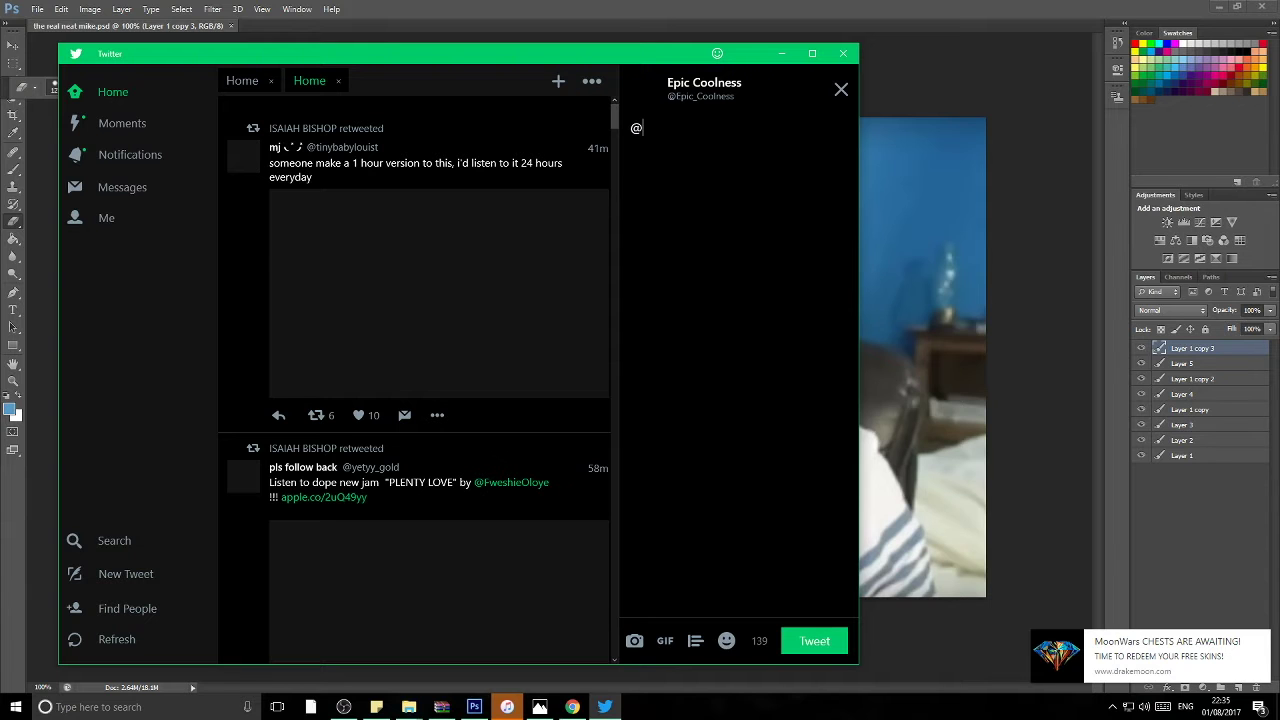
type("neat")
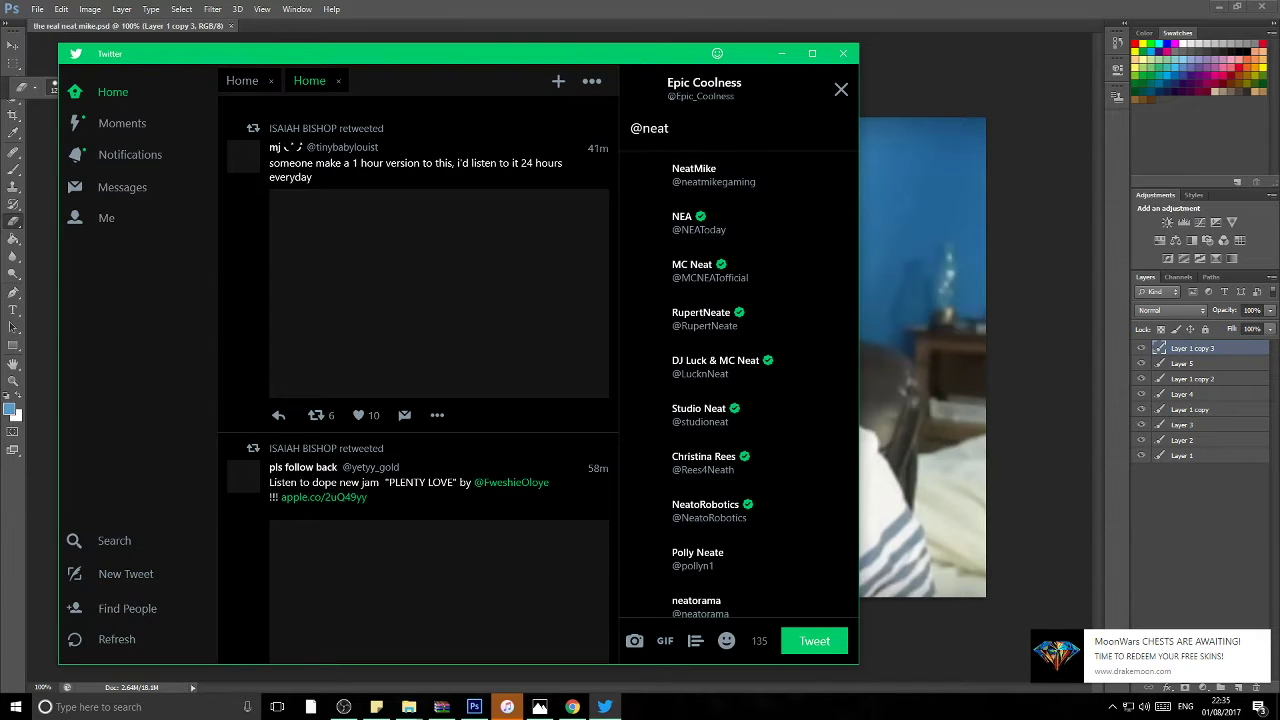
key("Return")
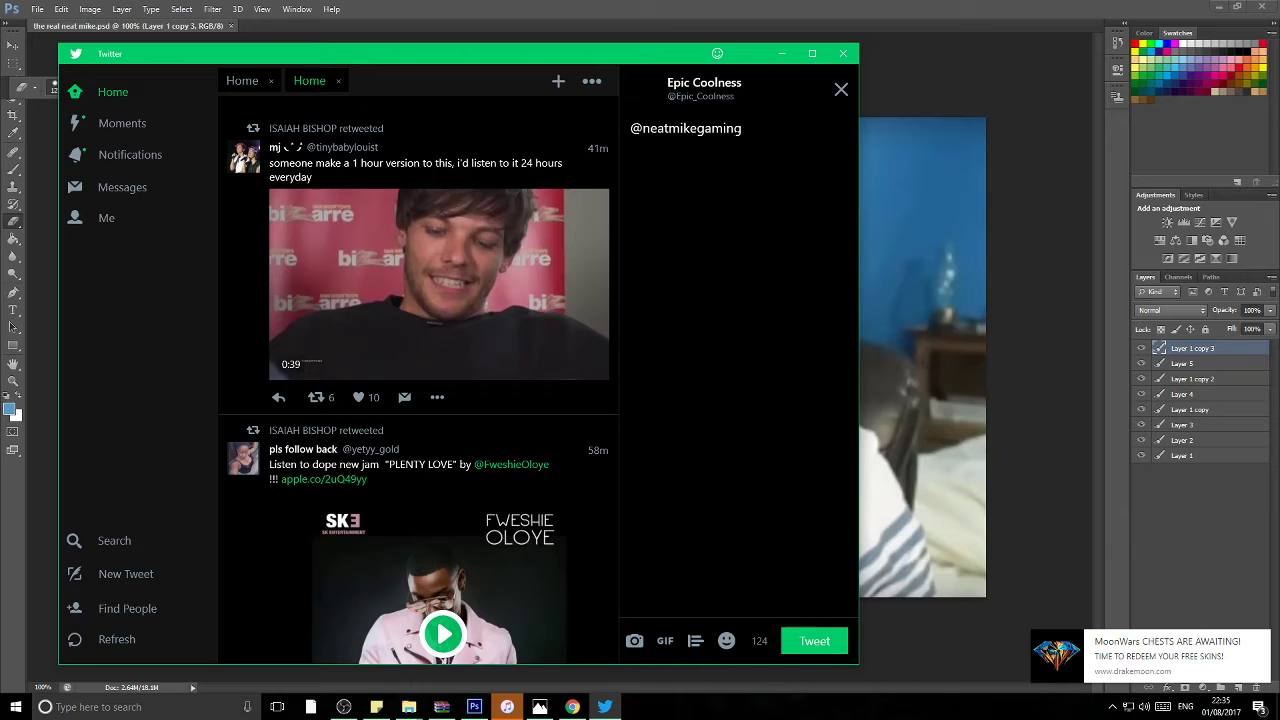
type("I rth")
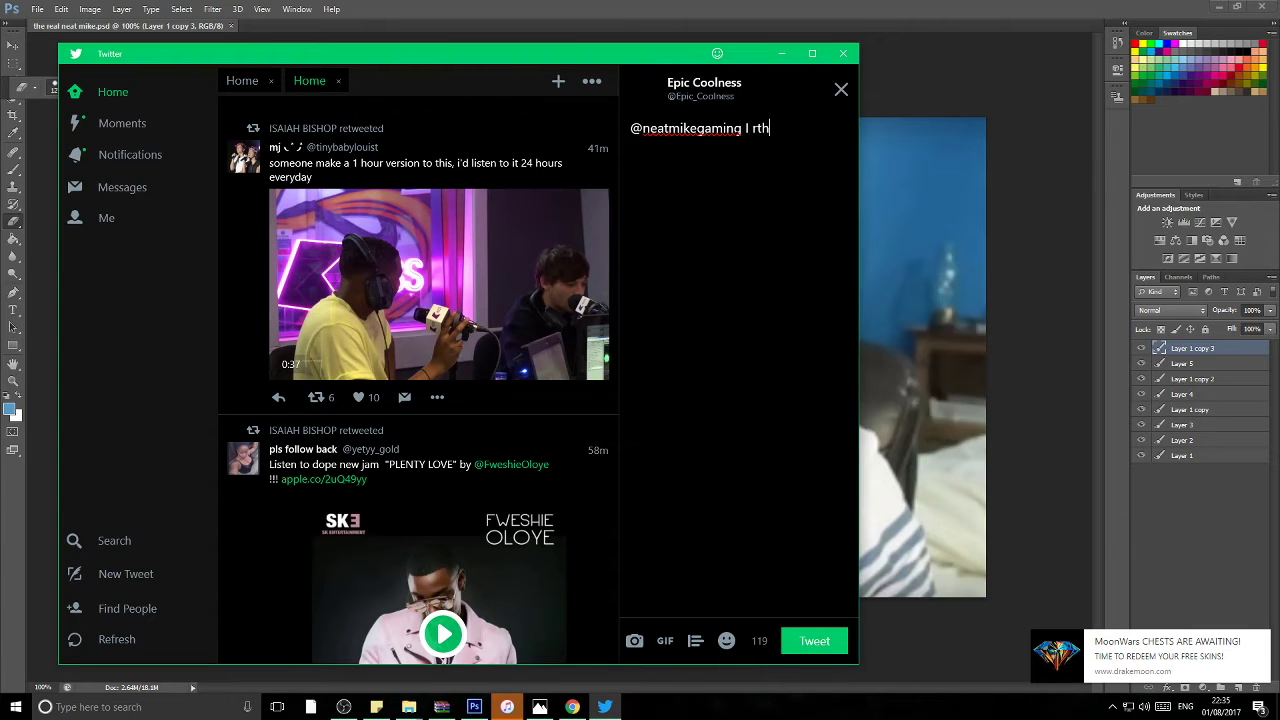
key("BackSpace")
key("BackSpace")
key("BackSpace")
type("tj")
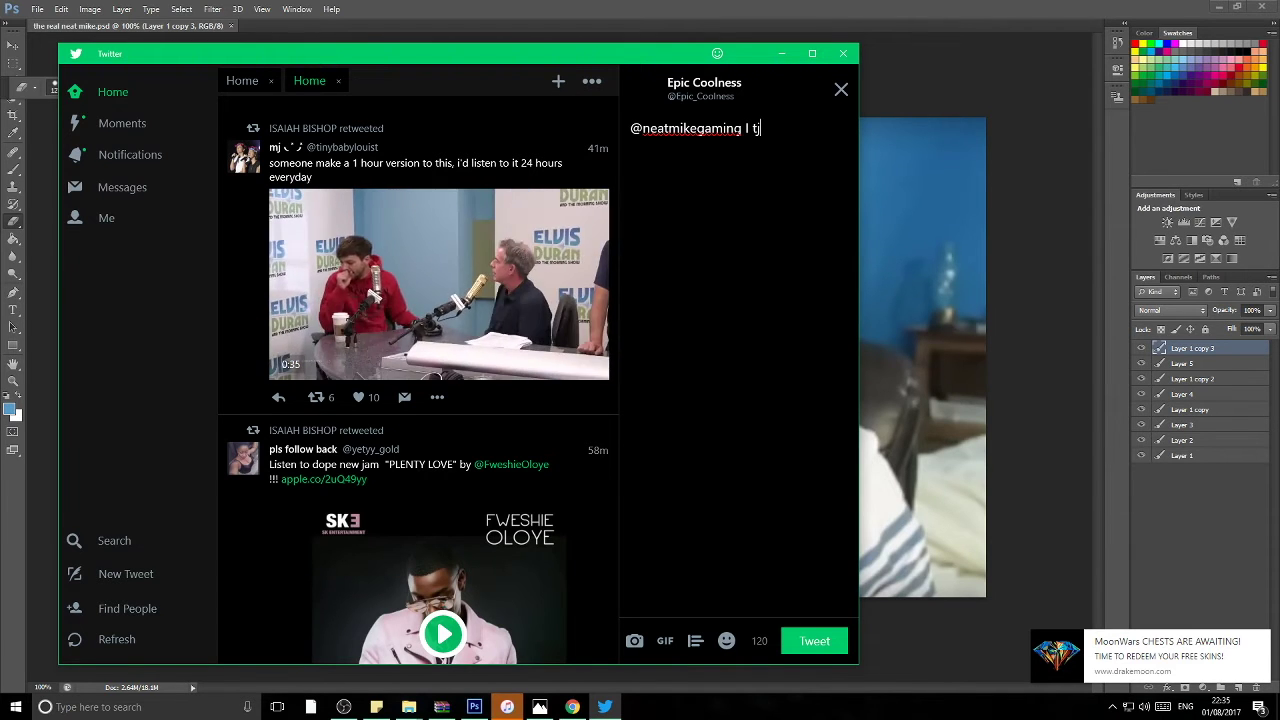
key("BackSpace")
type("hink I ")
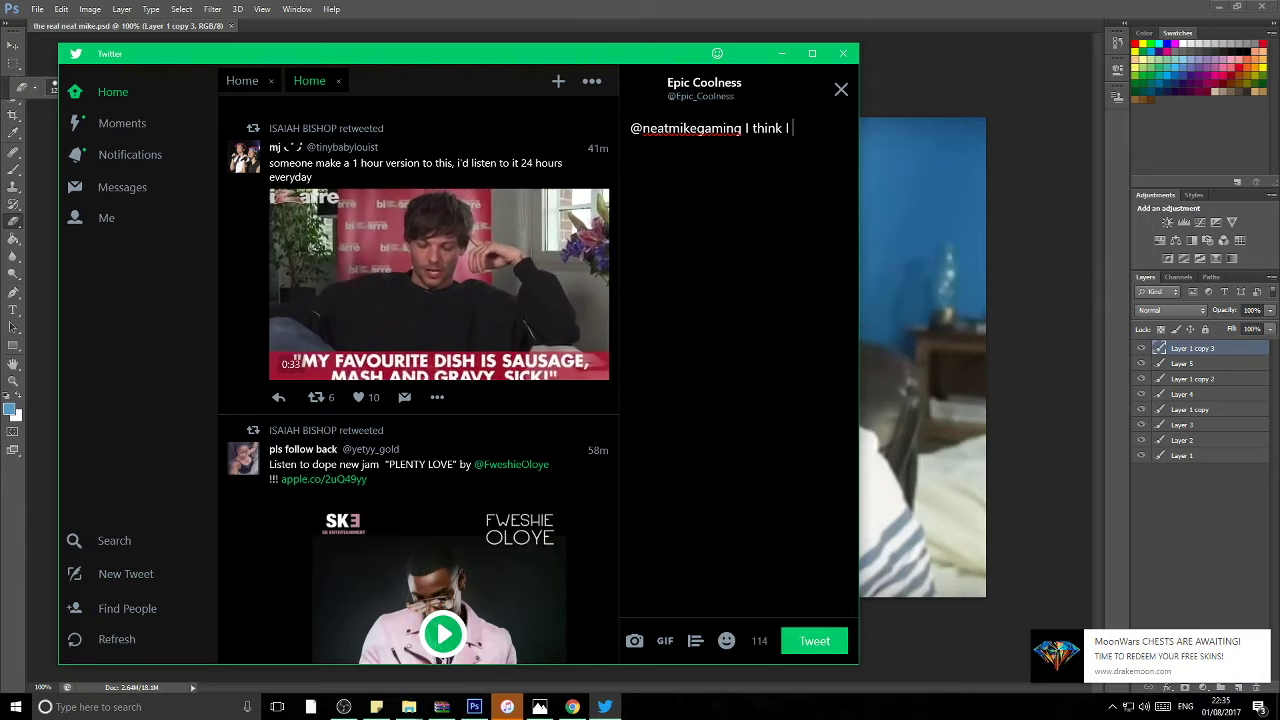
type("fixed ")
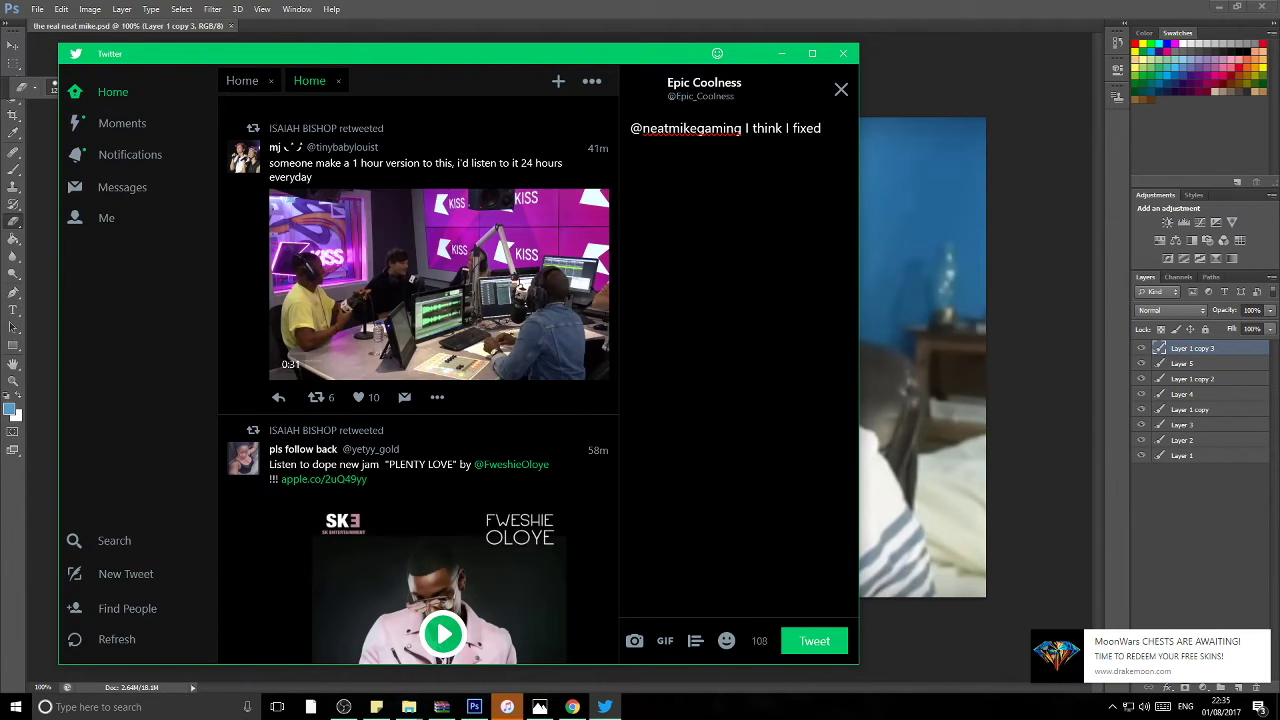
type("the ")
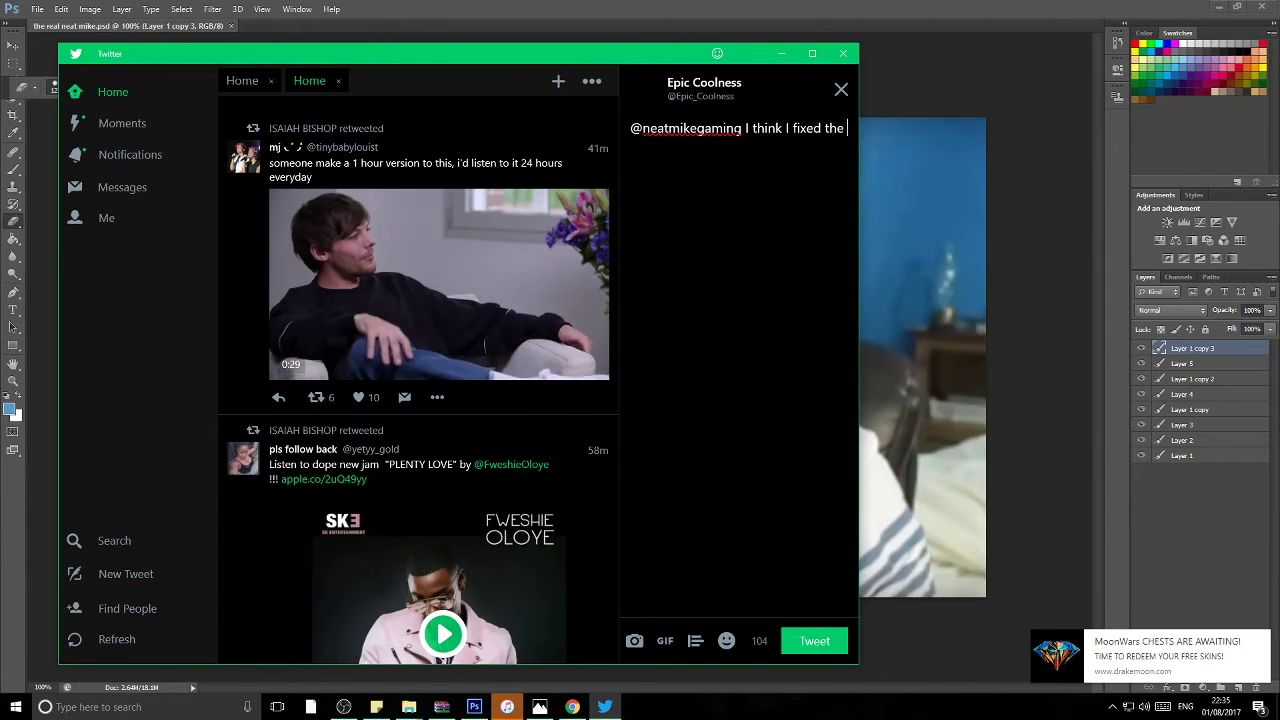
type("proble")
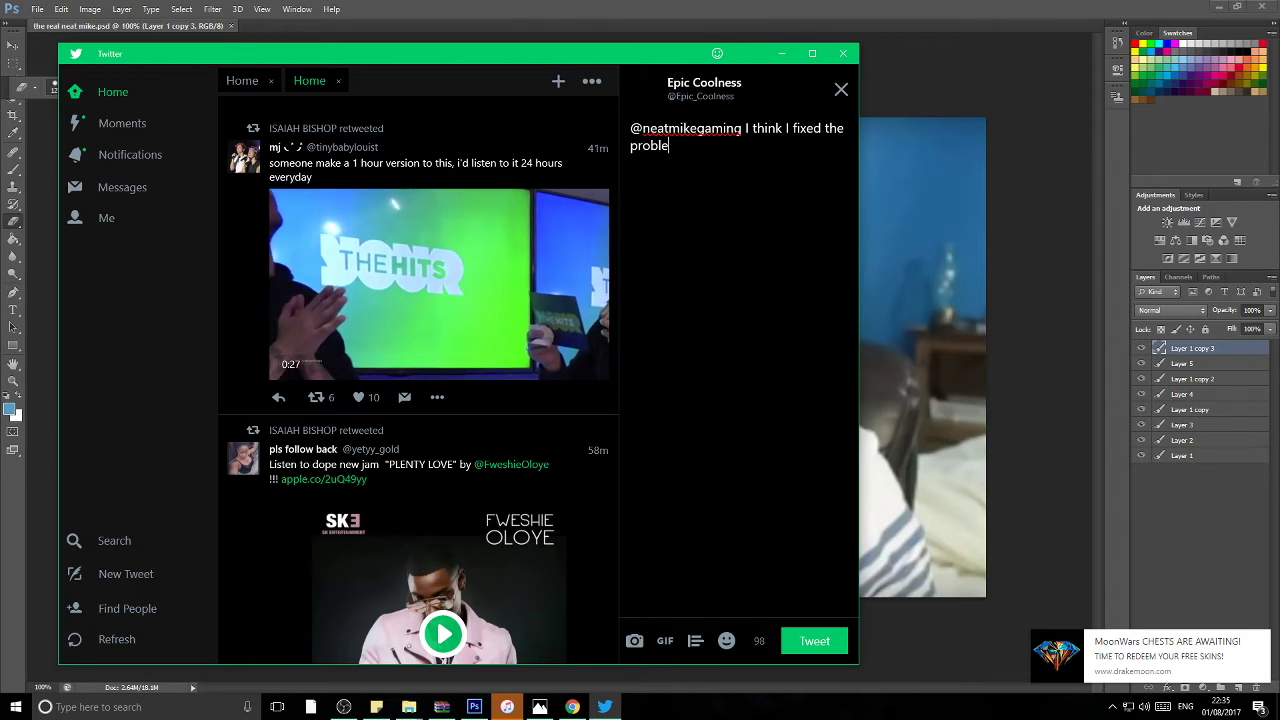
type("ms i")
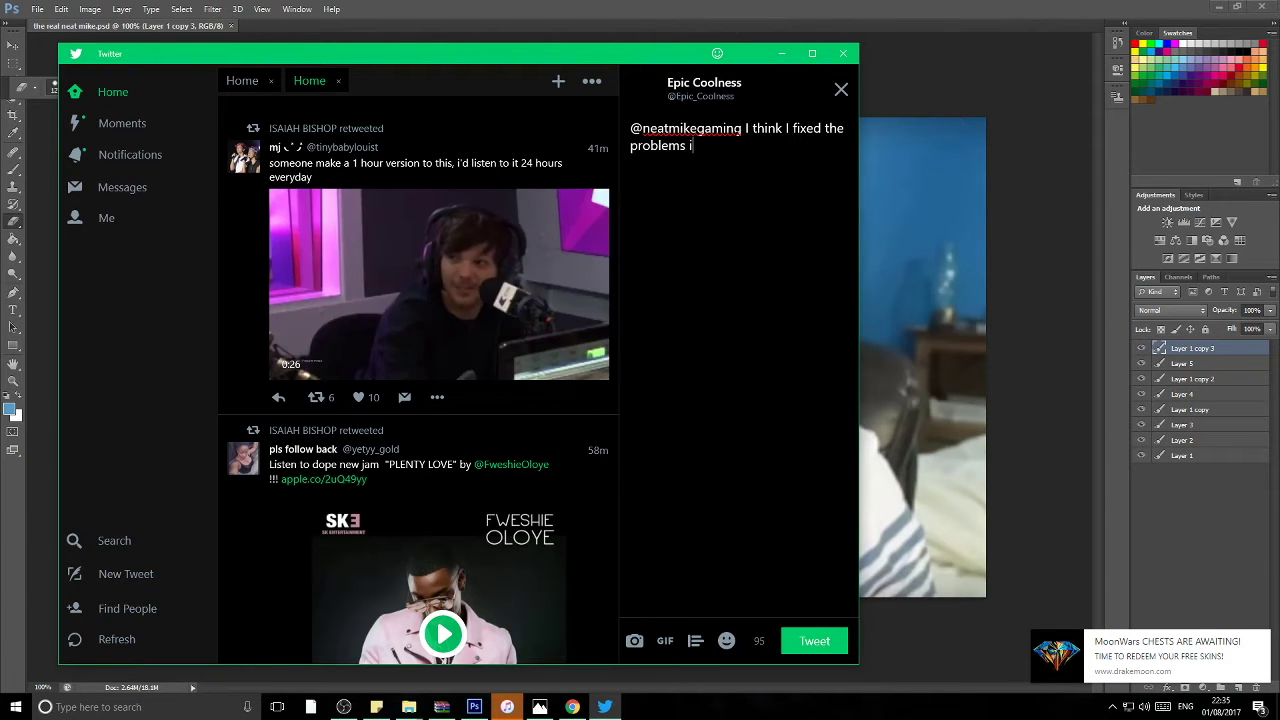
type("n your ")
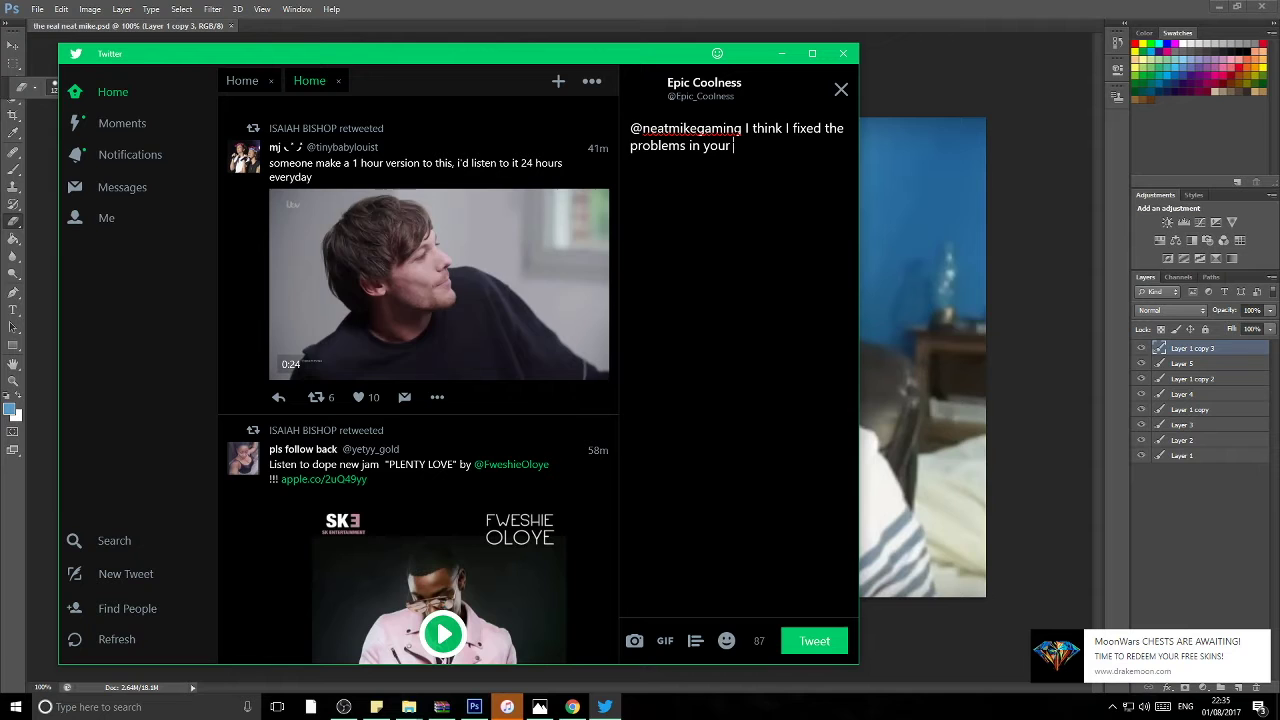
type("pic")
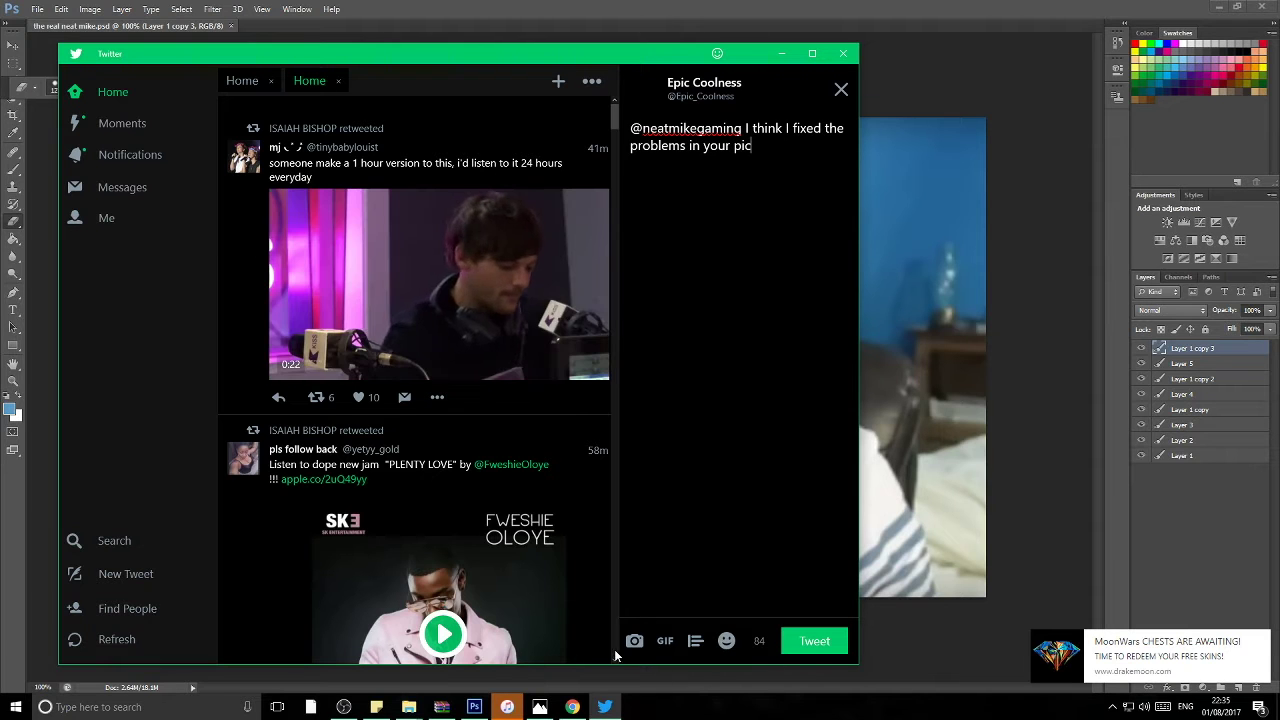
Step: Attach the photo IMG_3155 (2) from the 2017-07 pictures folder to the tweet
left_click(633, 641)
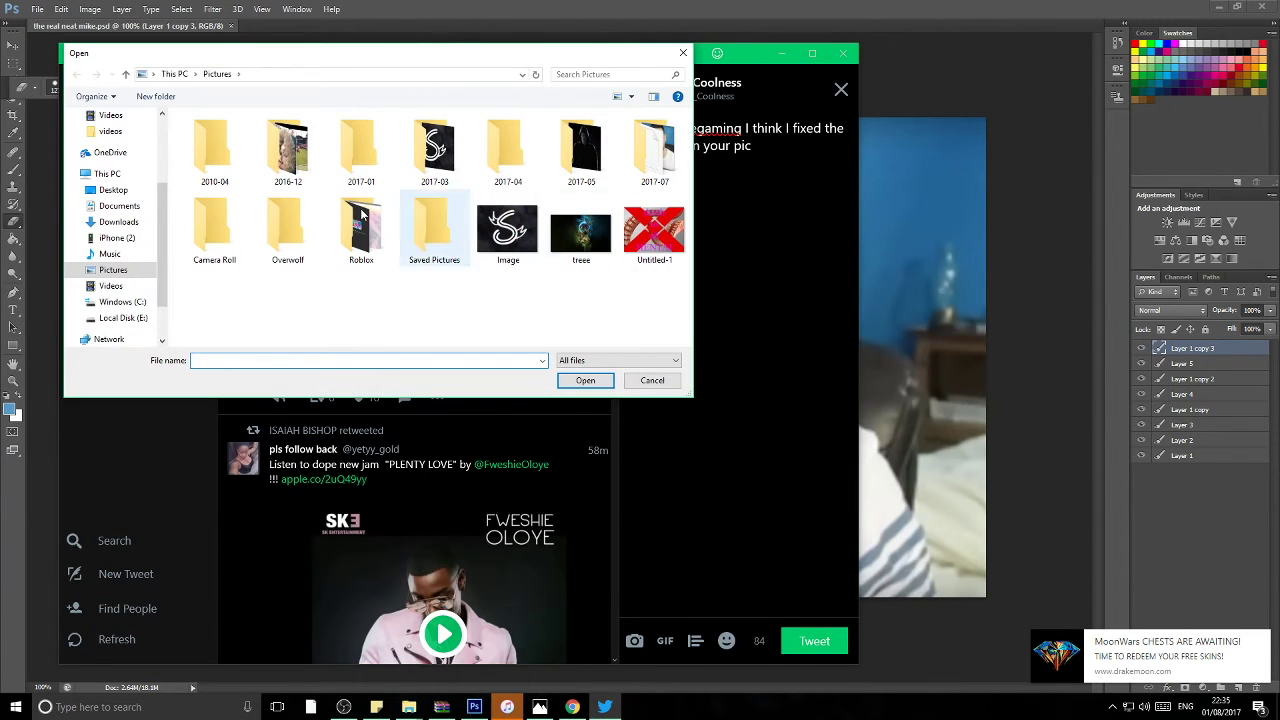
double_click(288, 150)
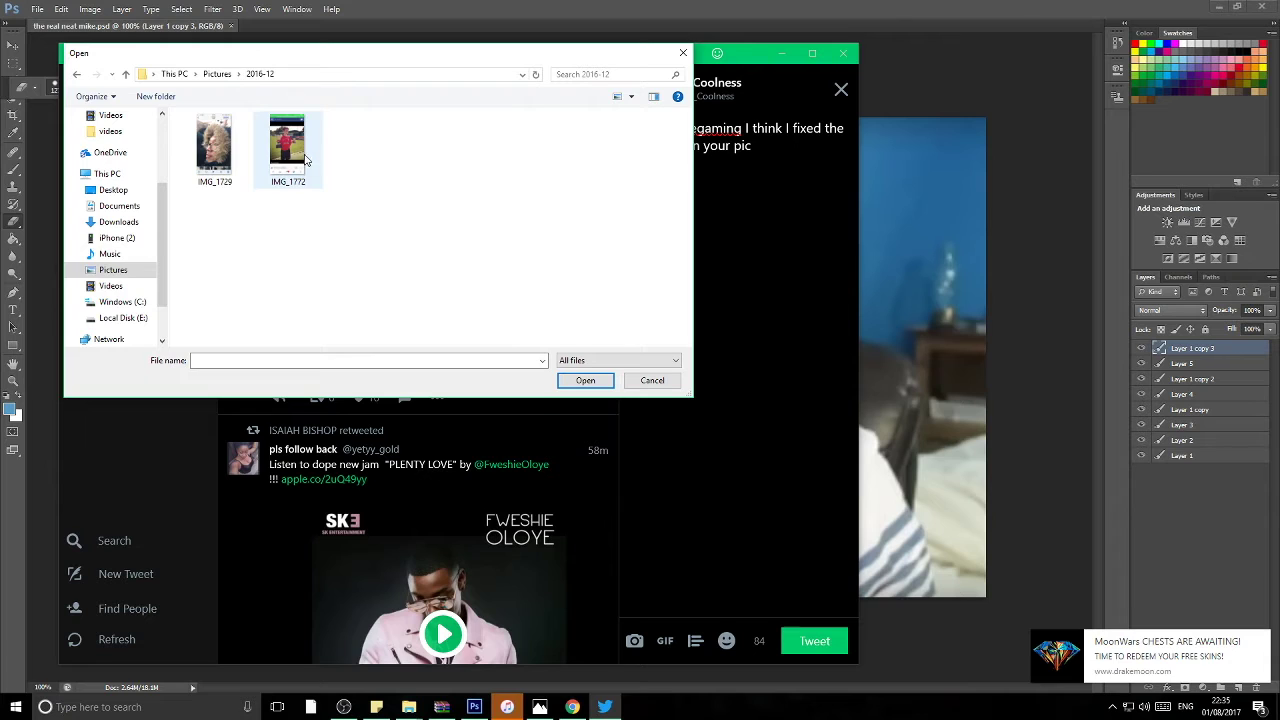
left_click(76, 74)
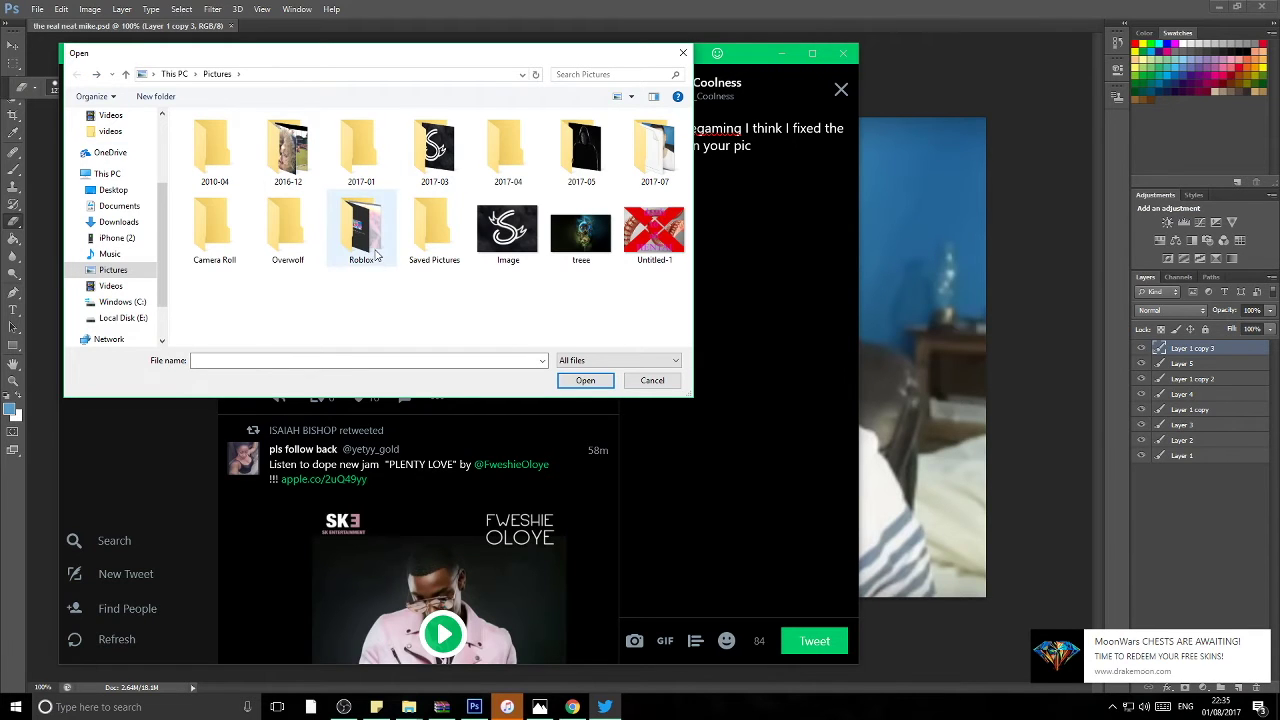
double_click(645, 172)
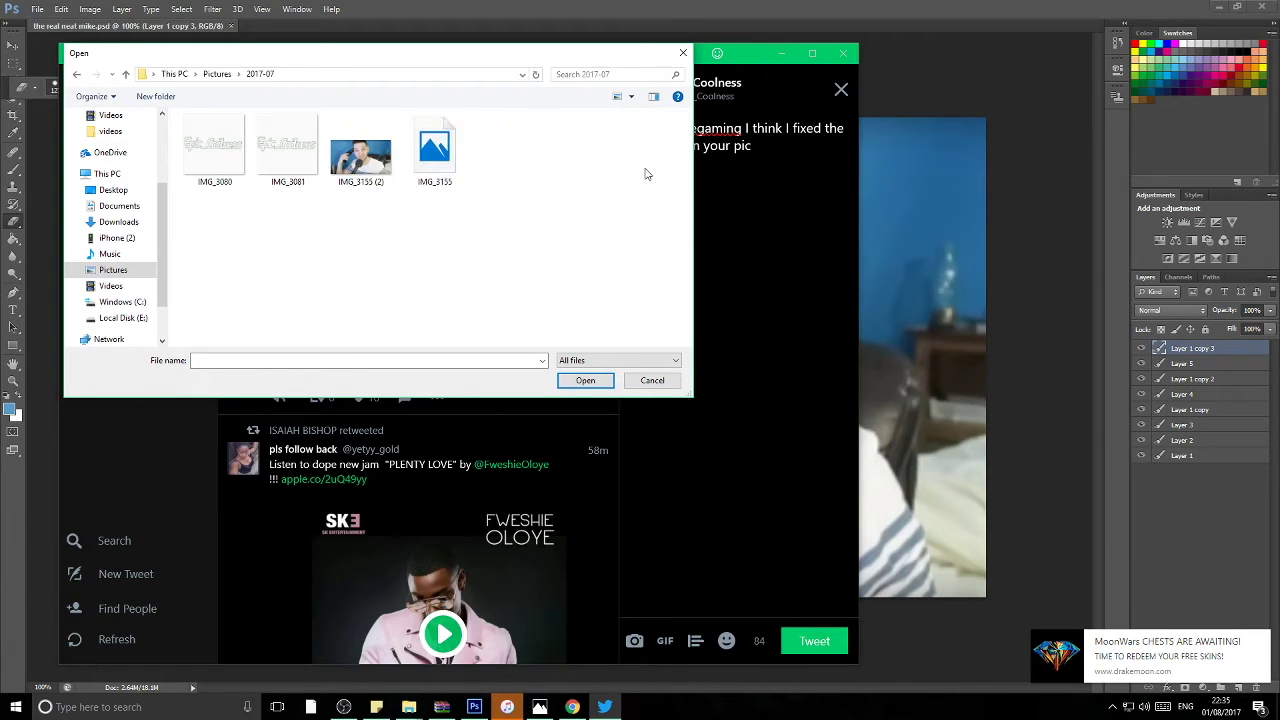
left_click(394, 176)
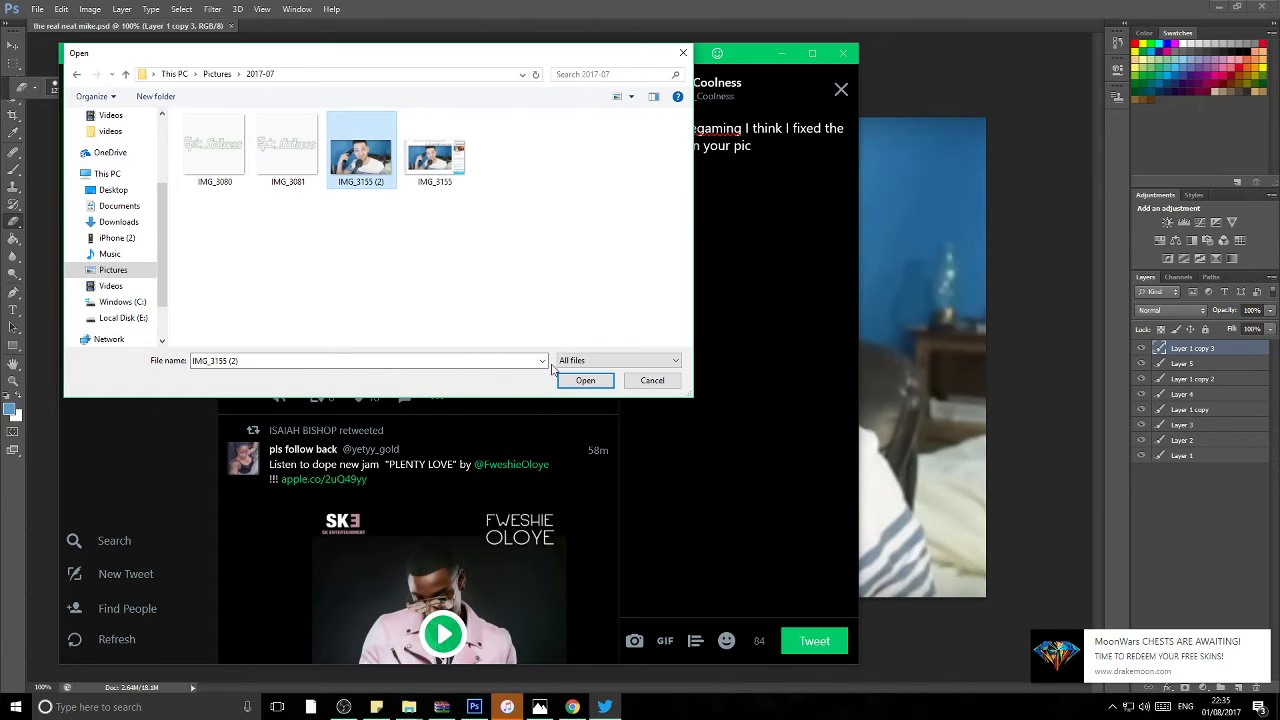
left_click(582, 384)
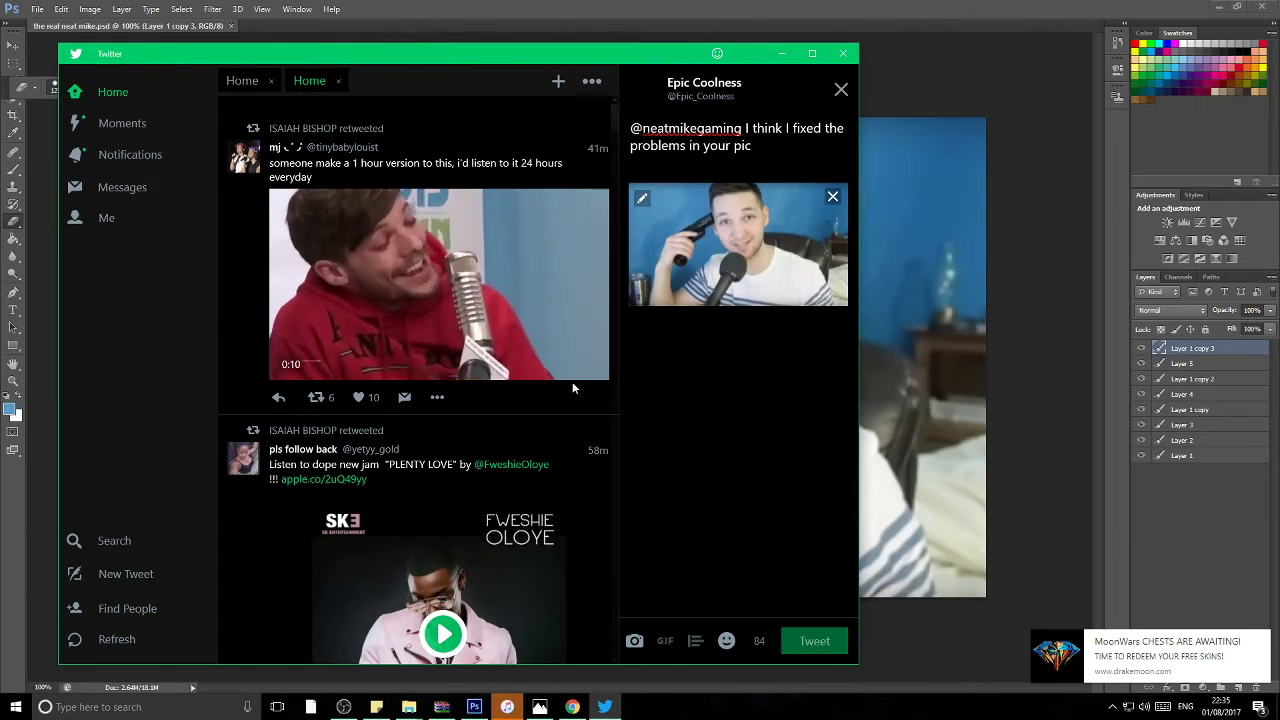
Step: Look through the Roblox and Desktop folders for the edited picture
left_click(638, 645)
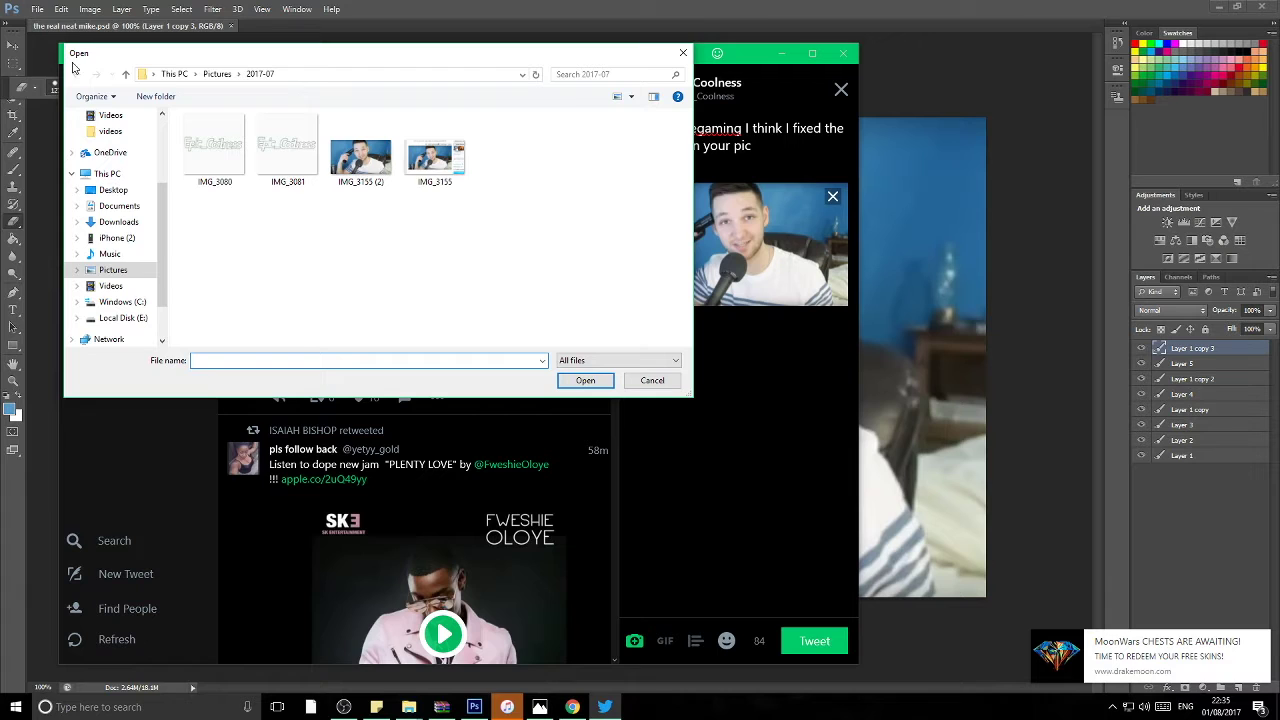
left_click(140, 270)
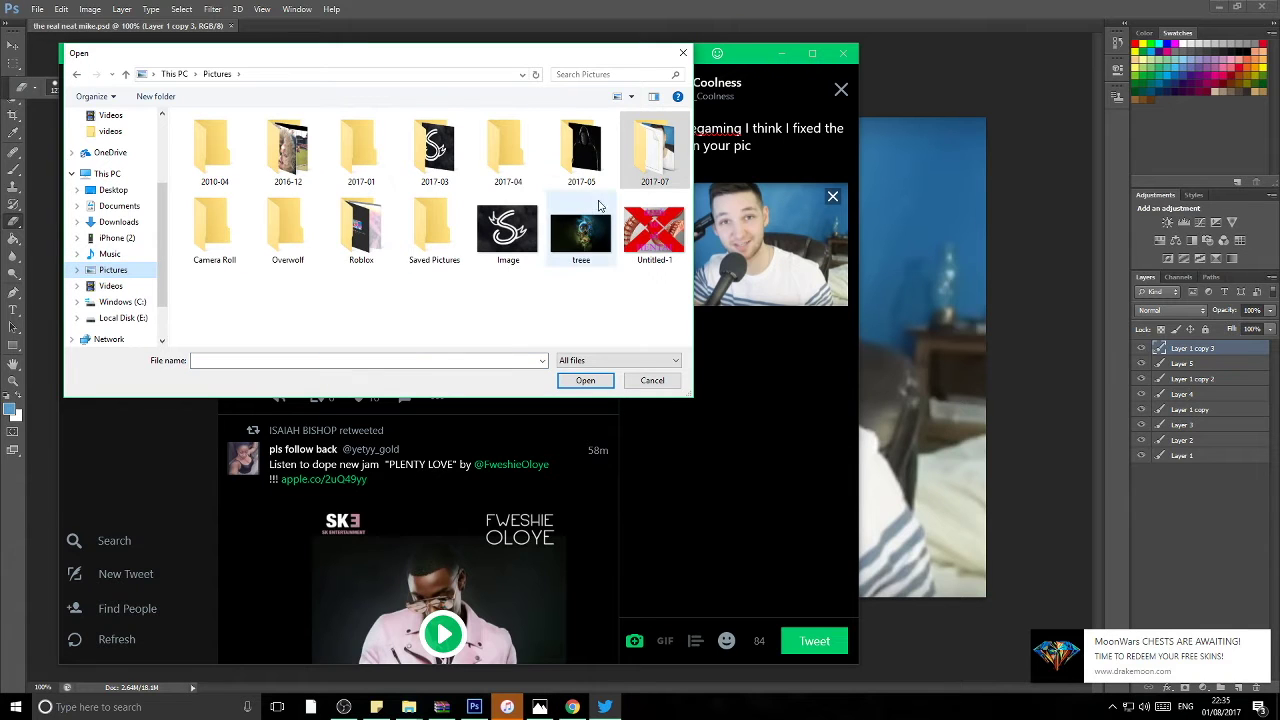
double_click(361, 230)
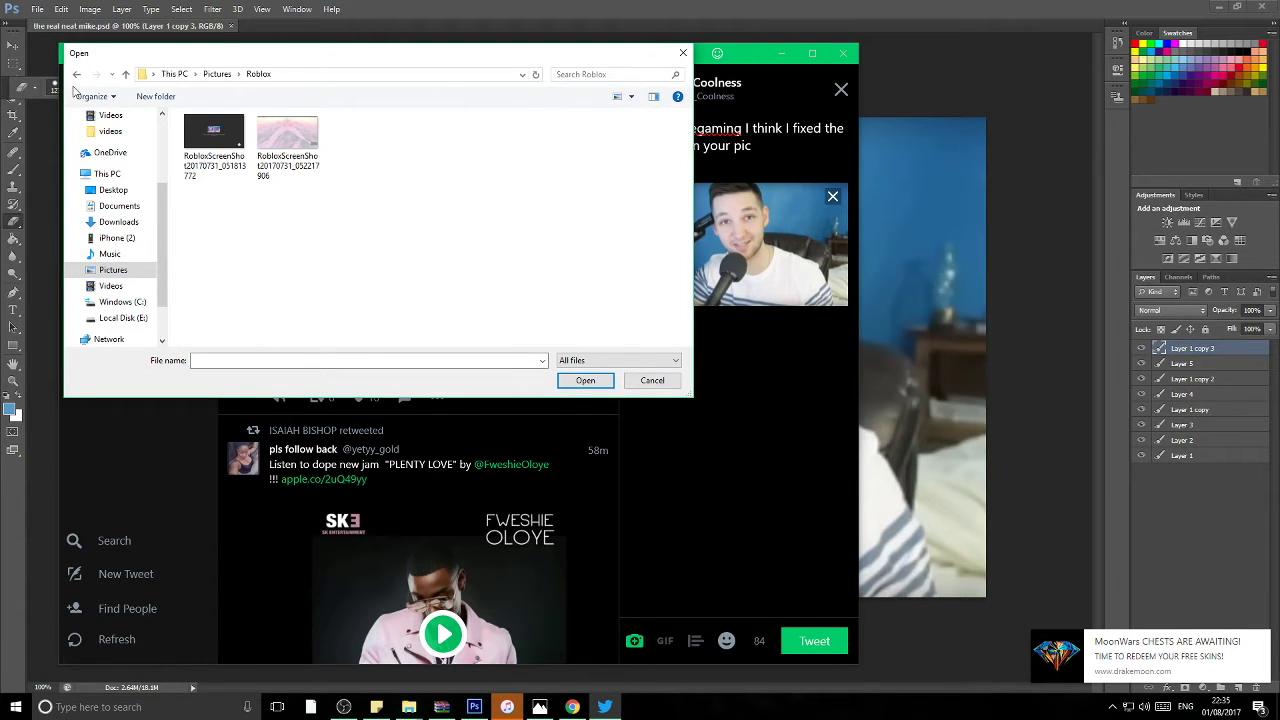
left_click(77, 74)
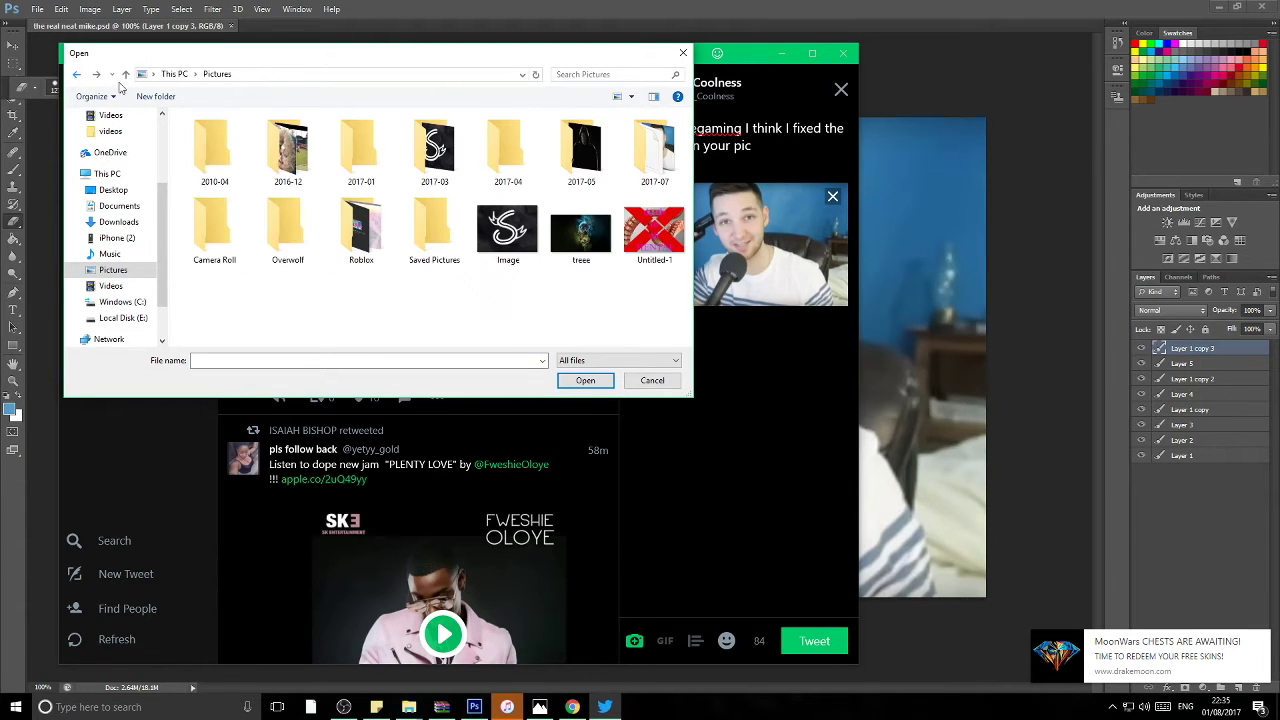
left_click(103, 240)
left_click(106, 206)
left_click(106, 190)
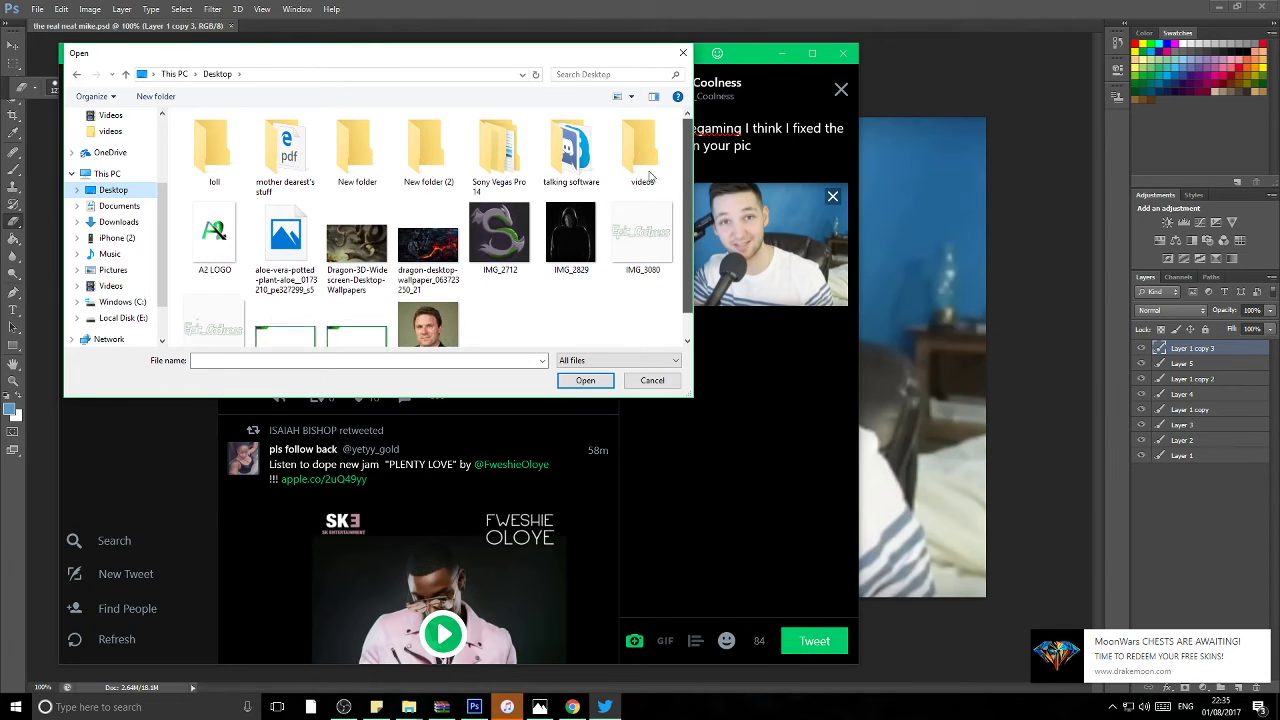
Step: Check Pictures, Music and iPhone storage without finding the edit, then return to Photoshop
left_click(112, 270)
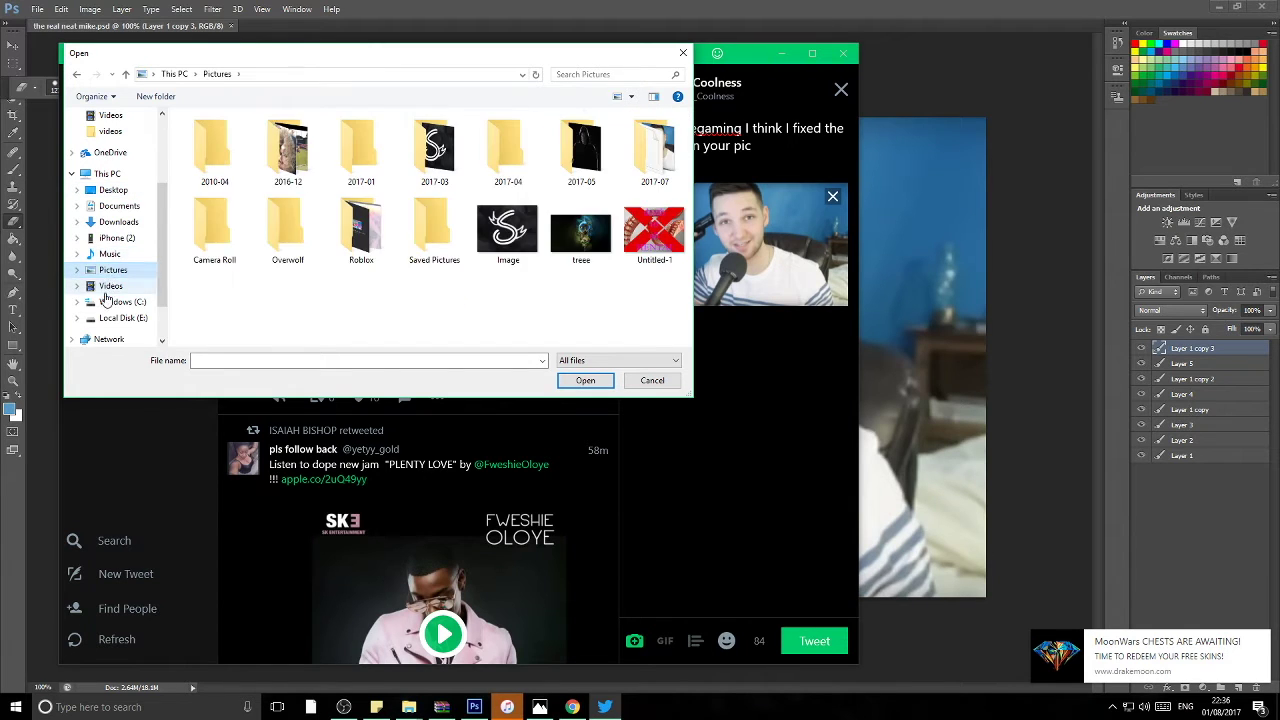
left_click(108, 287)
left_click(110, 317)
left_click(110, 302)
left_click(98, 255)
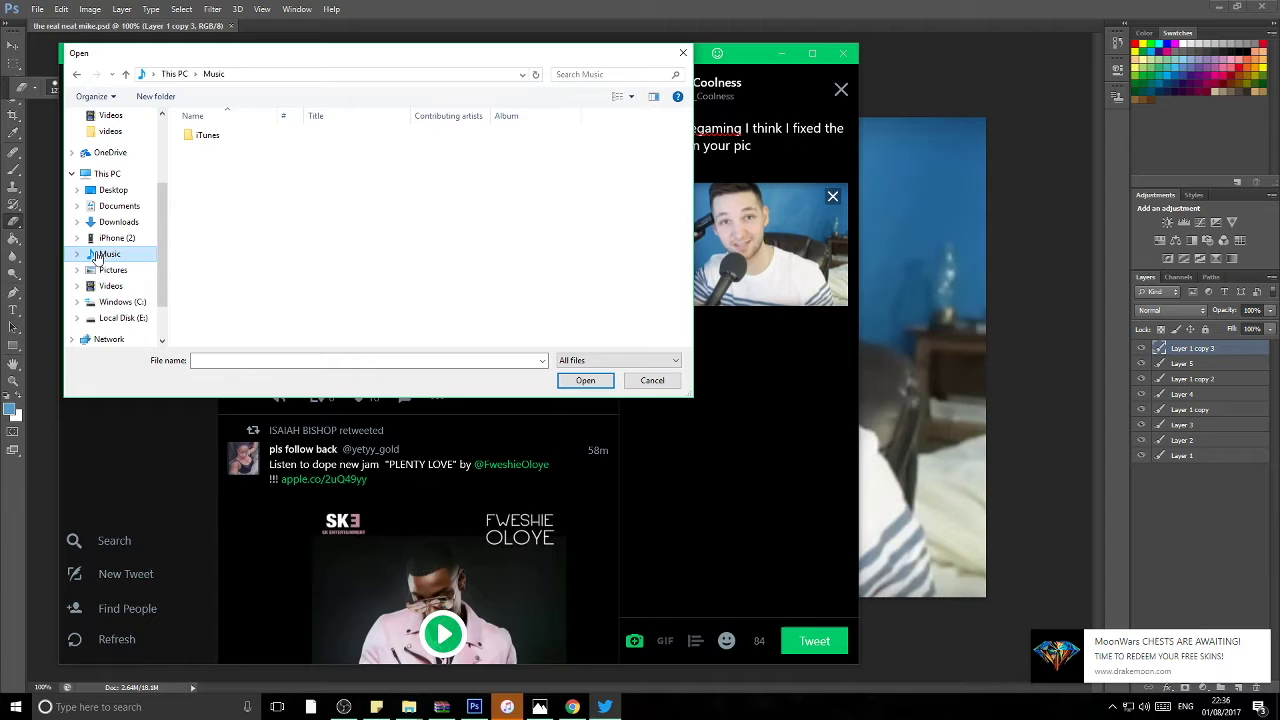
left_click(116, 238)
left_click(915, 472)
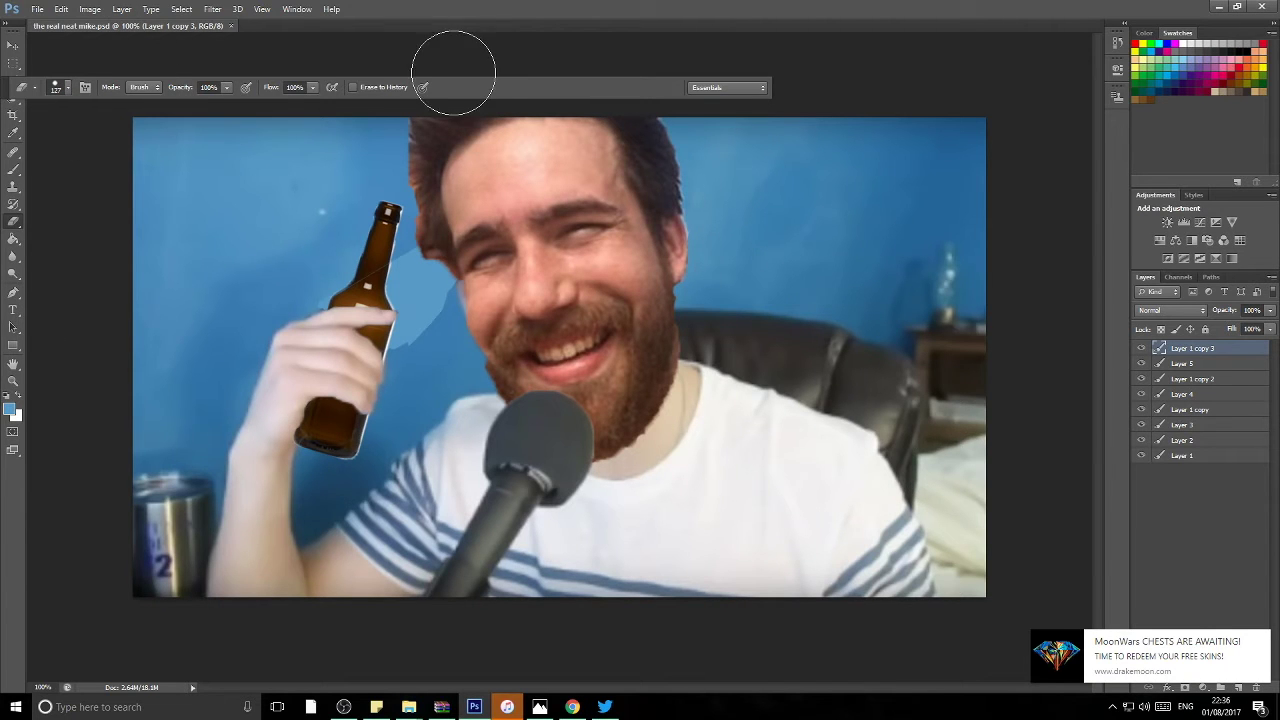
left_click(13, 45)
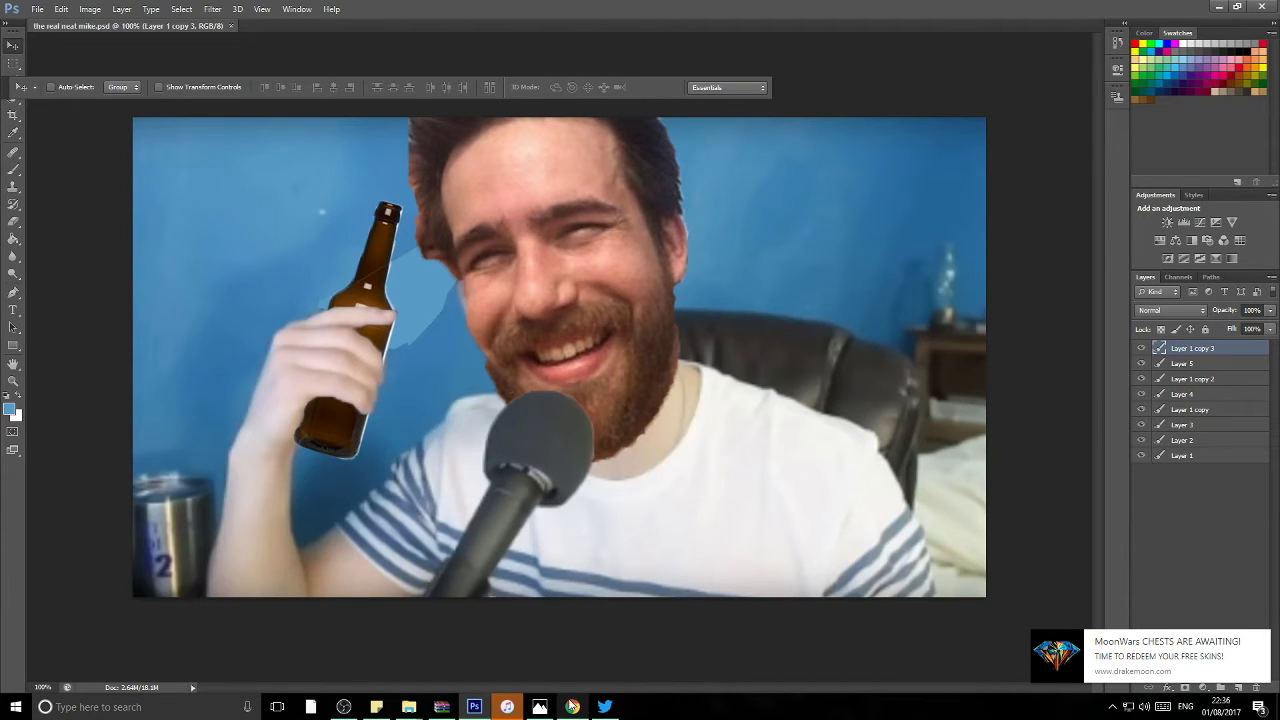
left_click(540, 706)
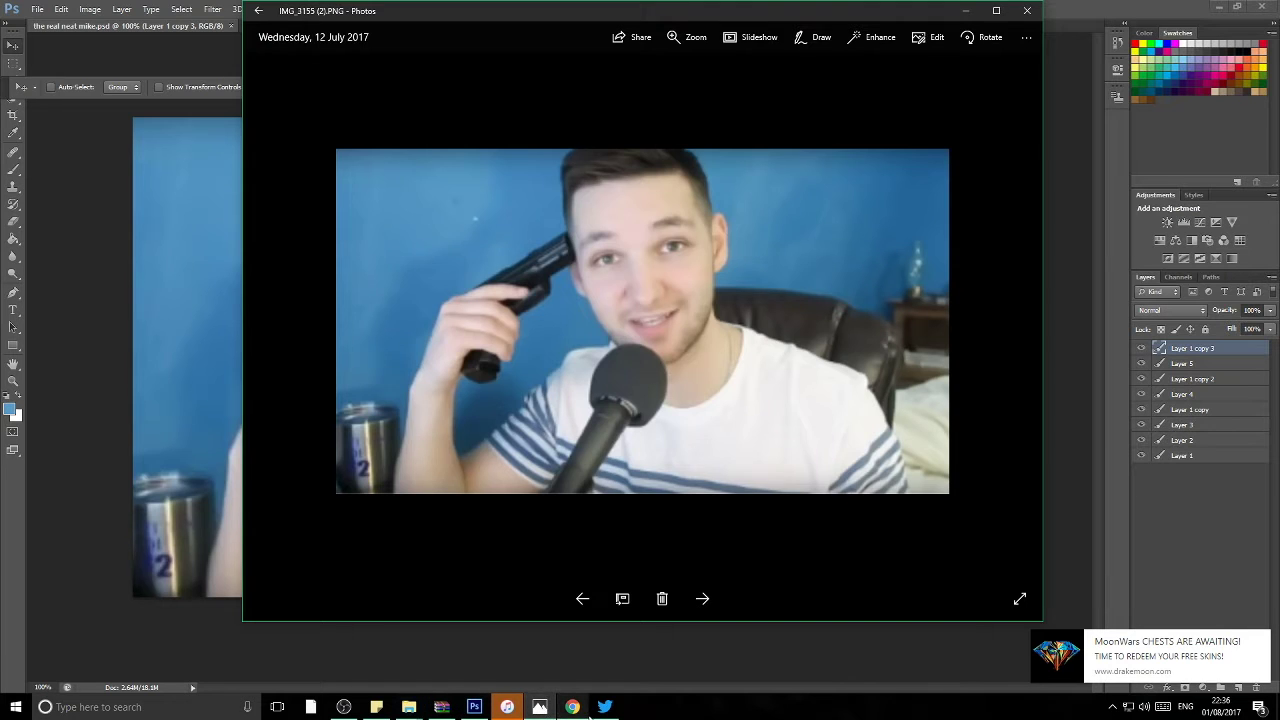
left_click(604, 706)
left_click(110, 253)
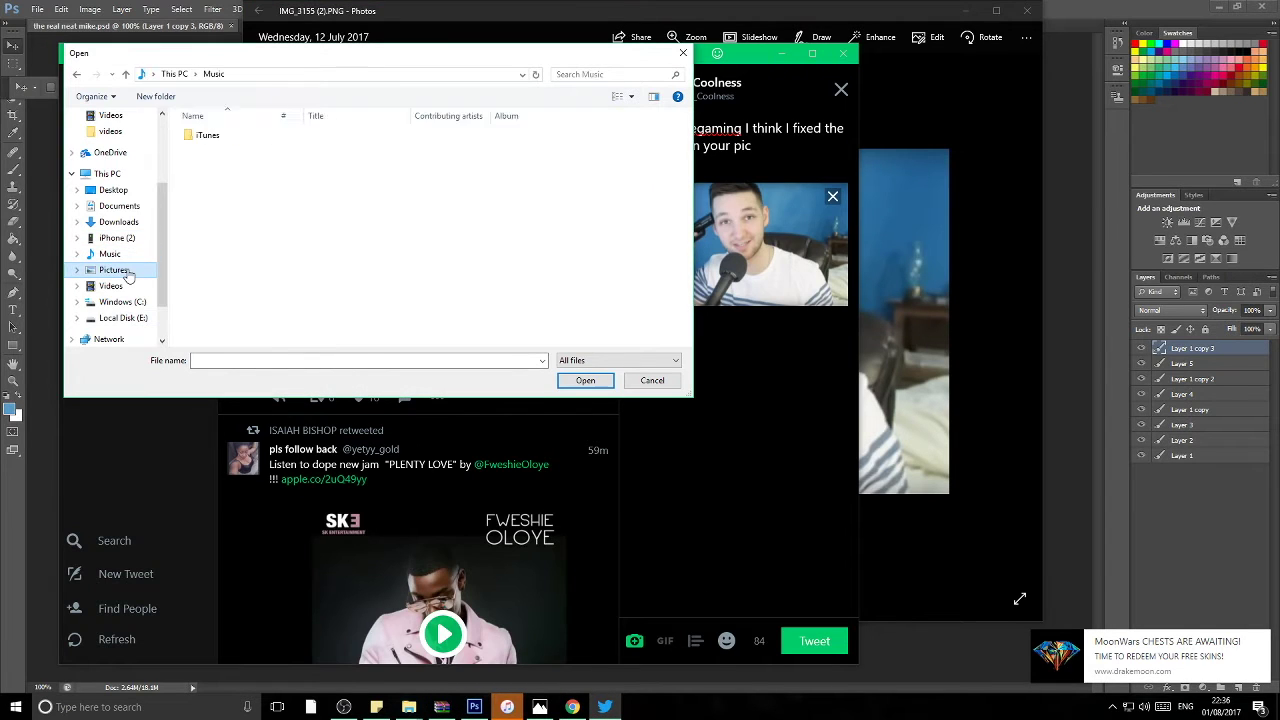
left_click(127, 274)
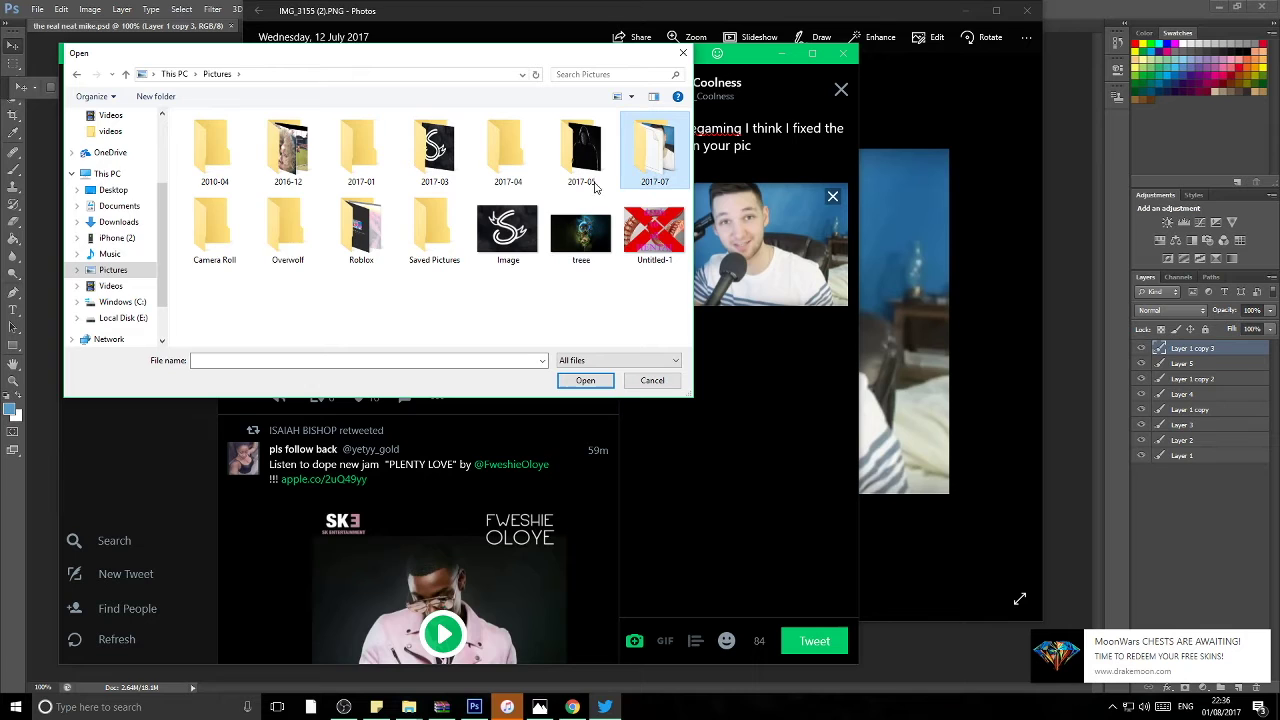
left_click(110, 286)
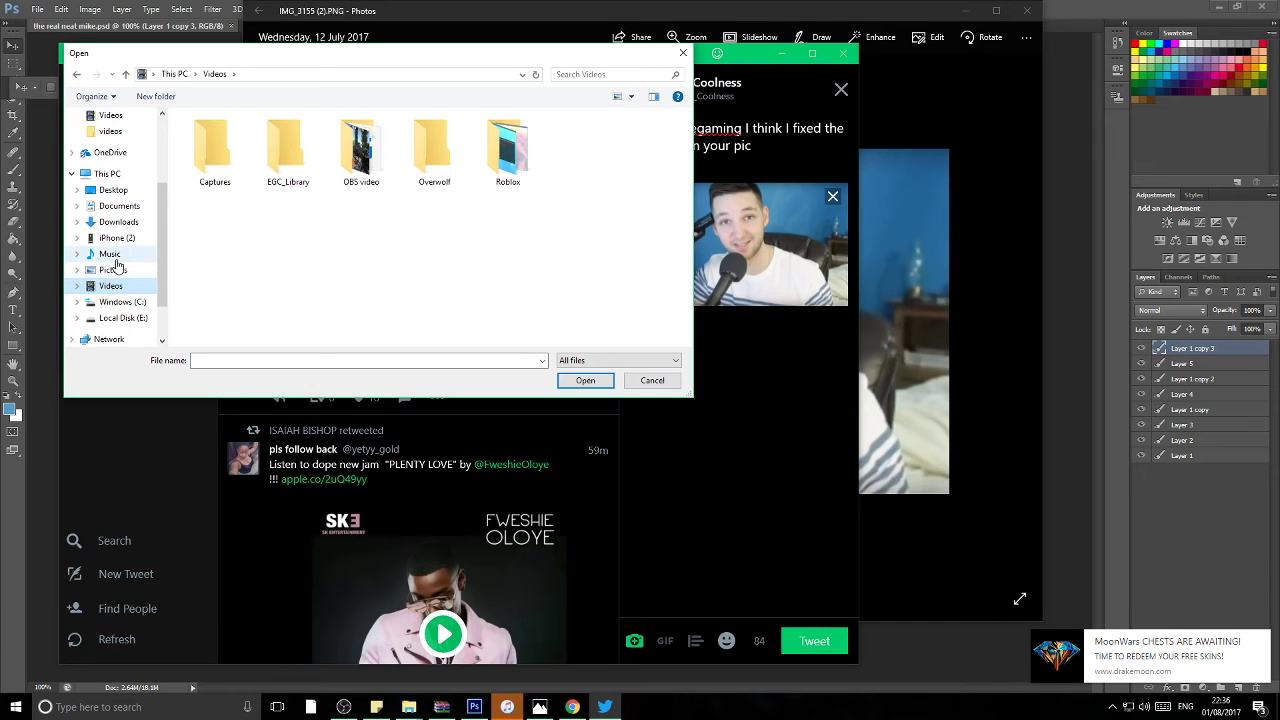
left_click(110, 190)
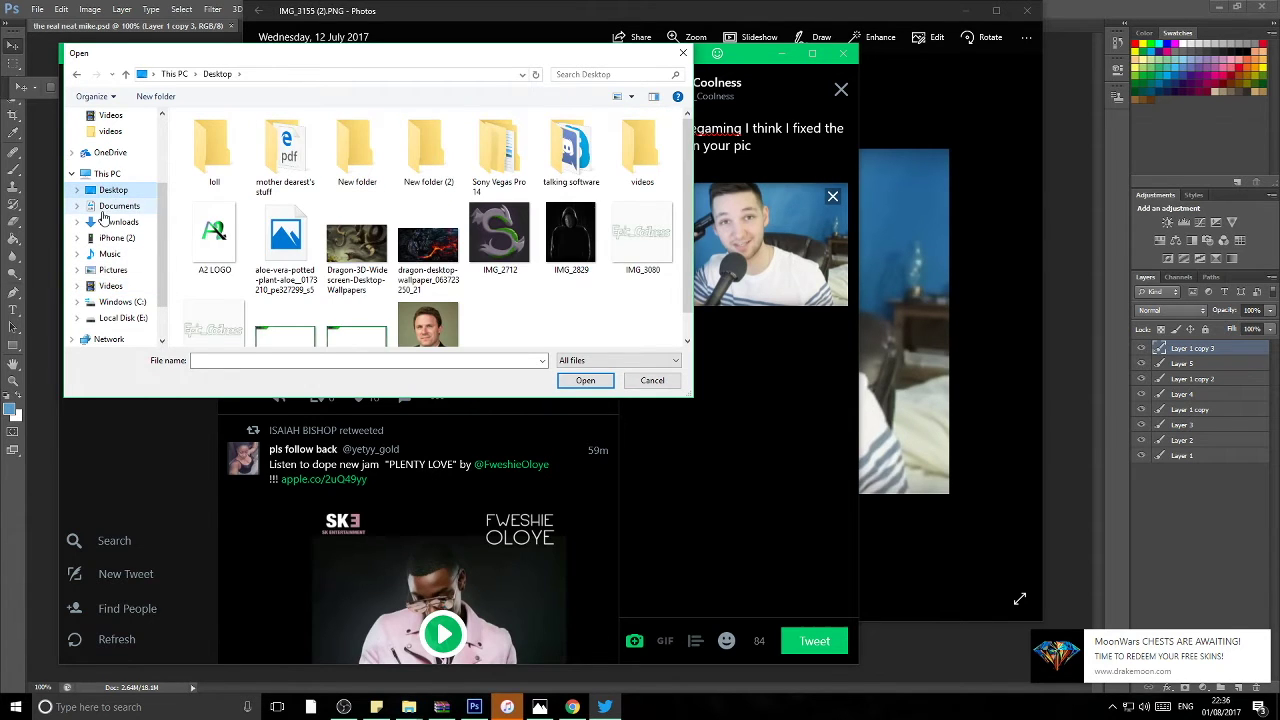
scroll(546, 265, "down", 1)
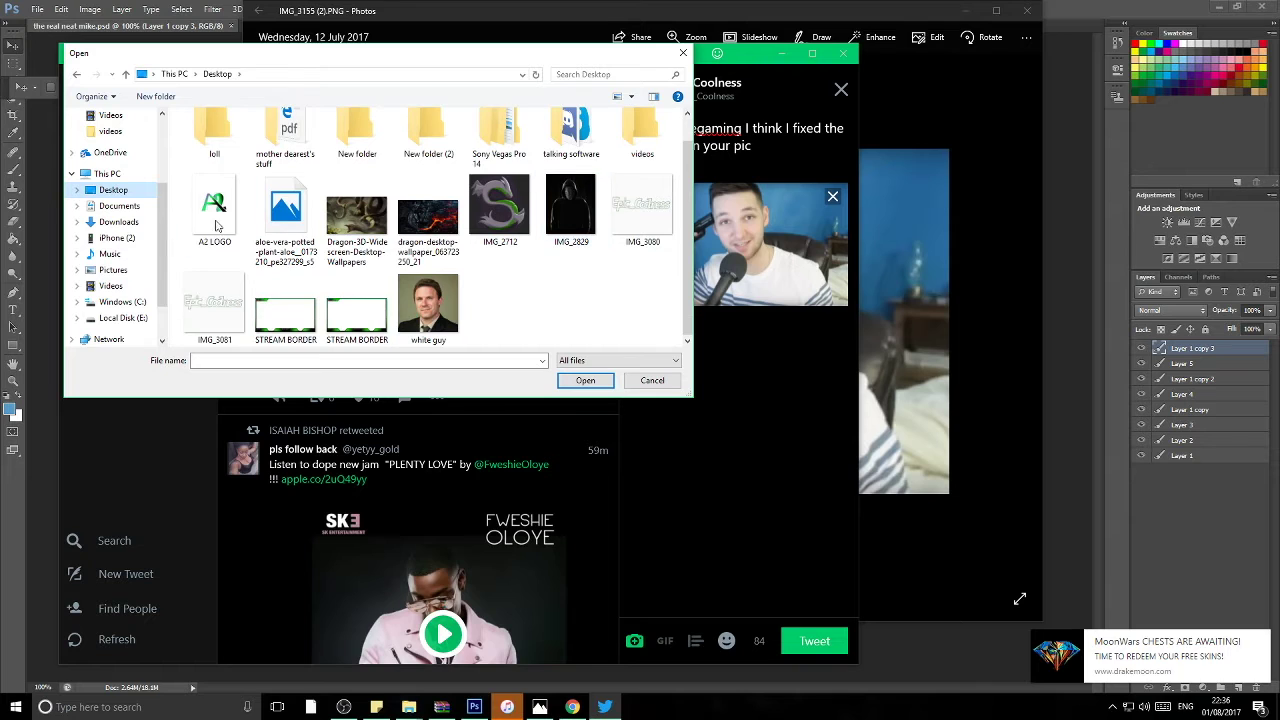
left_click(100, 222)
left_click(95, 206)
left_click(97, 254)
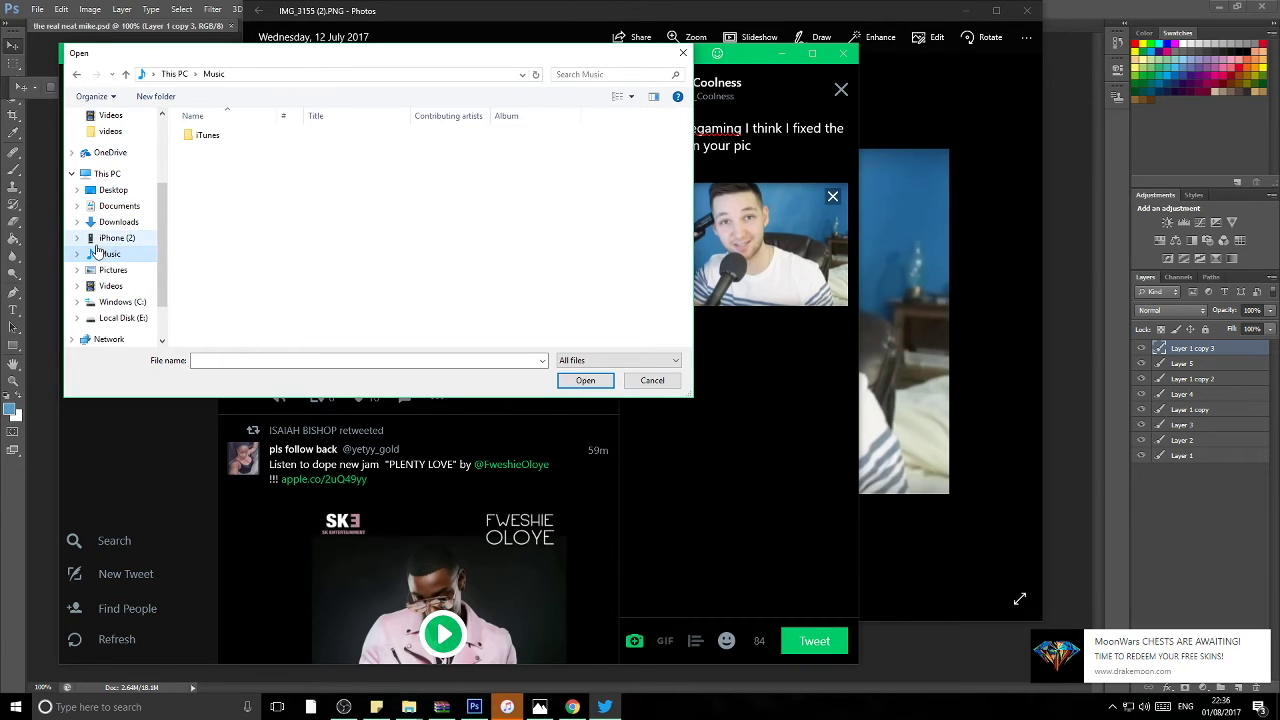
left_click(104, 238)
left_click(112, 270)
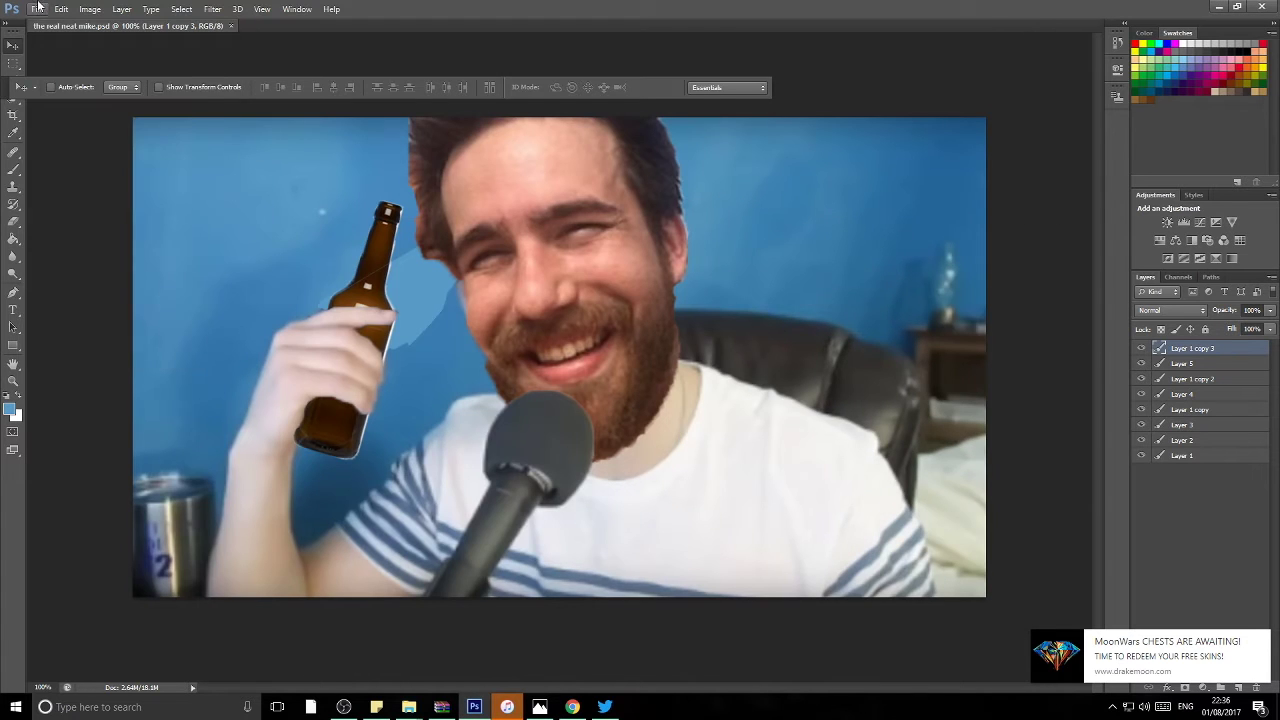
Step: Save a PNG copy of the composite, 'the real neat mike.png', with default PNG options
left_click(38, 8)
left_click(85, 166)
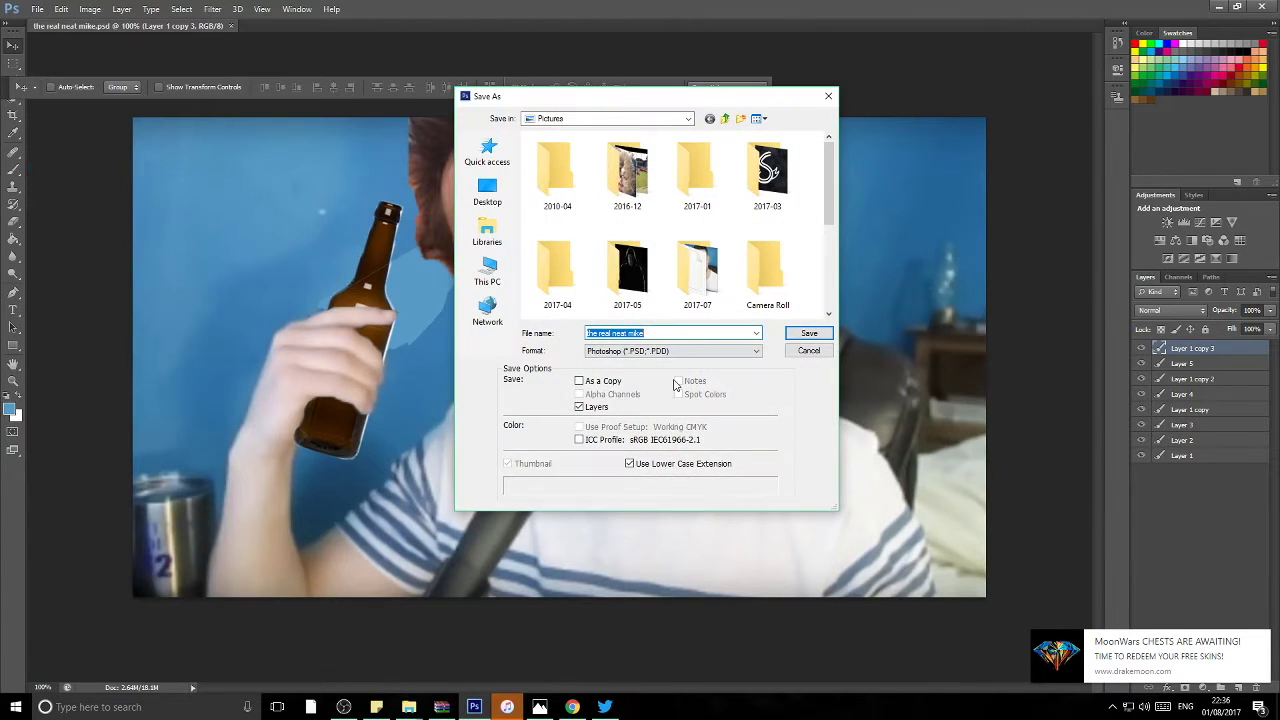
left_click(647, 355)
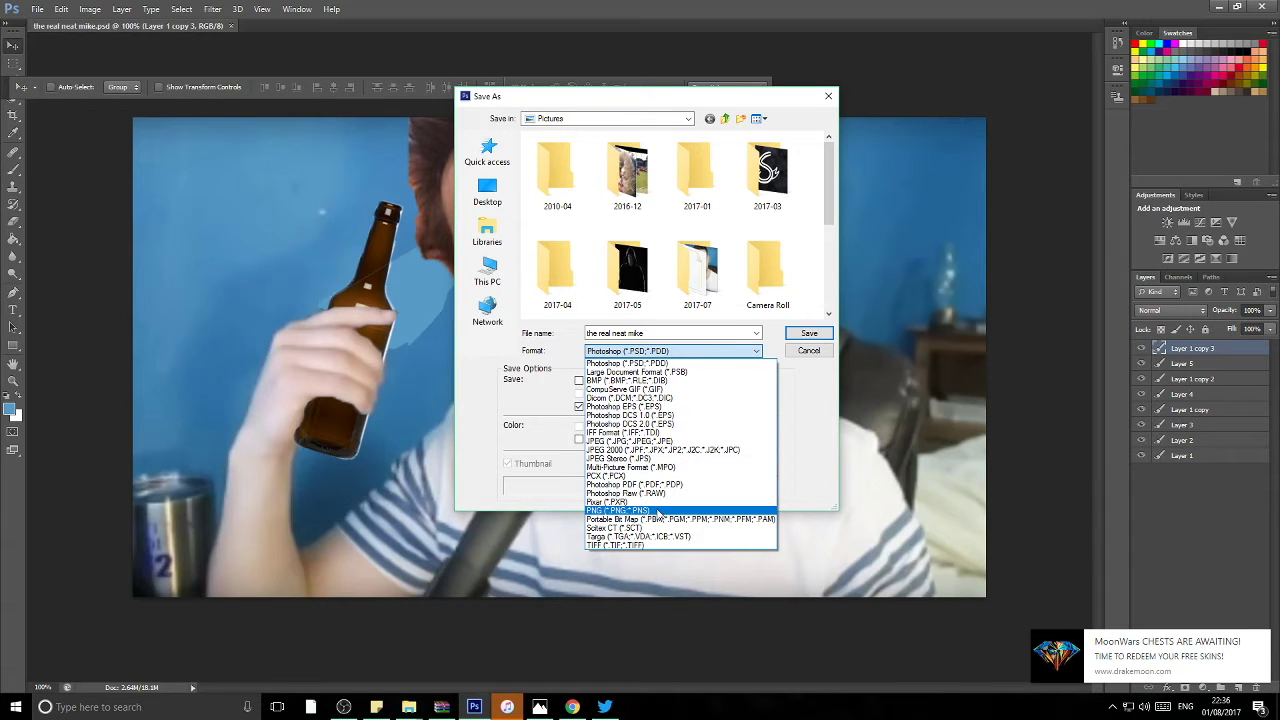
left_click(648, 511)
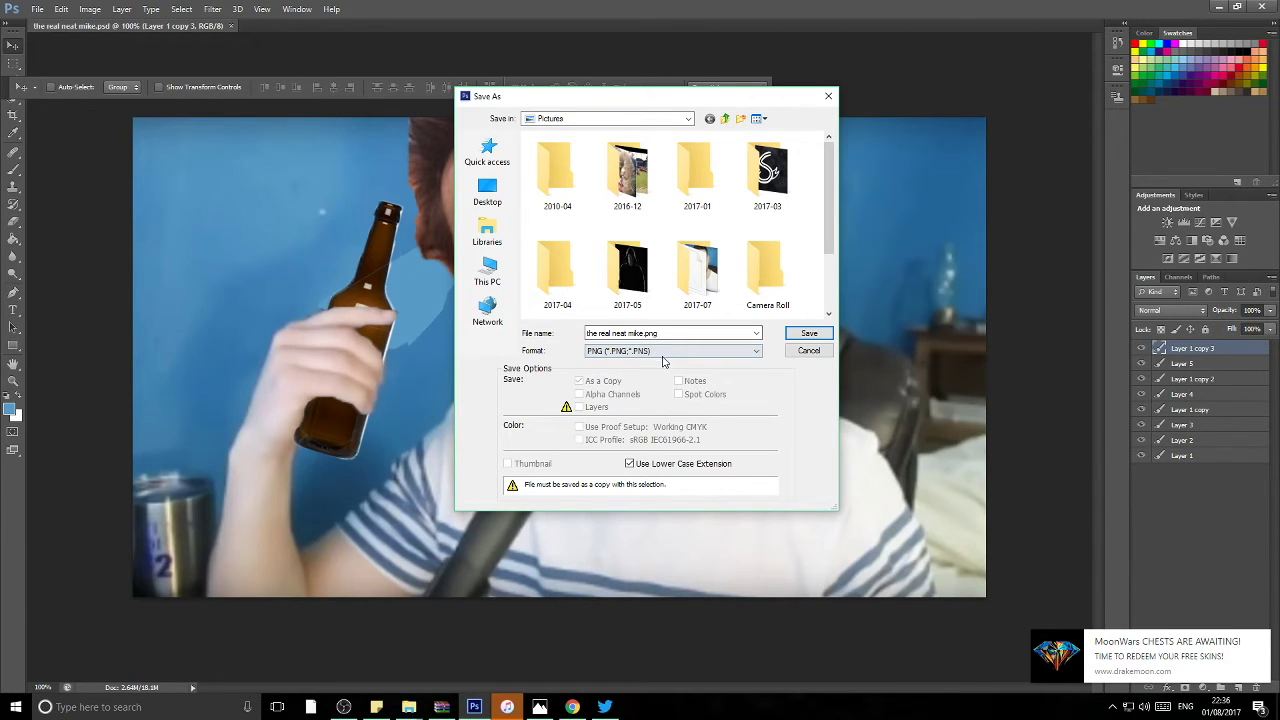
left_click(808, 335)
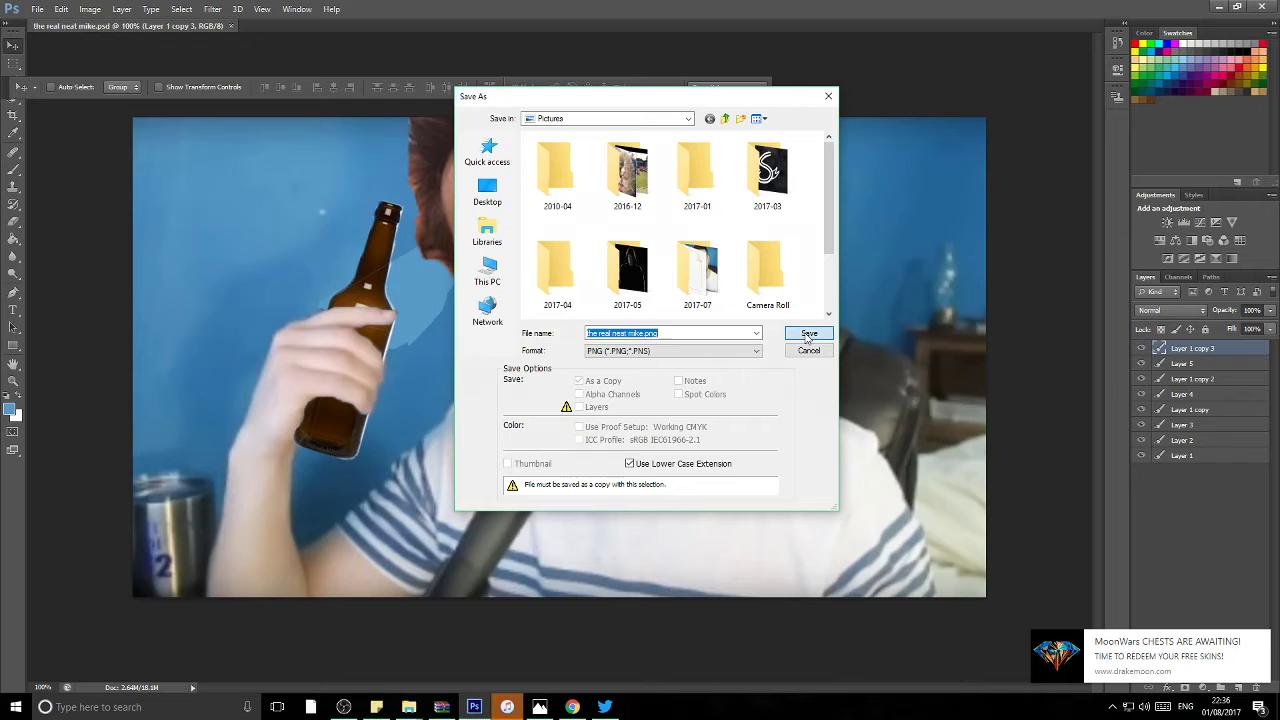
left_click(684, 222)
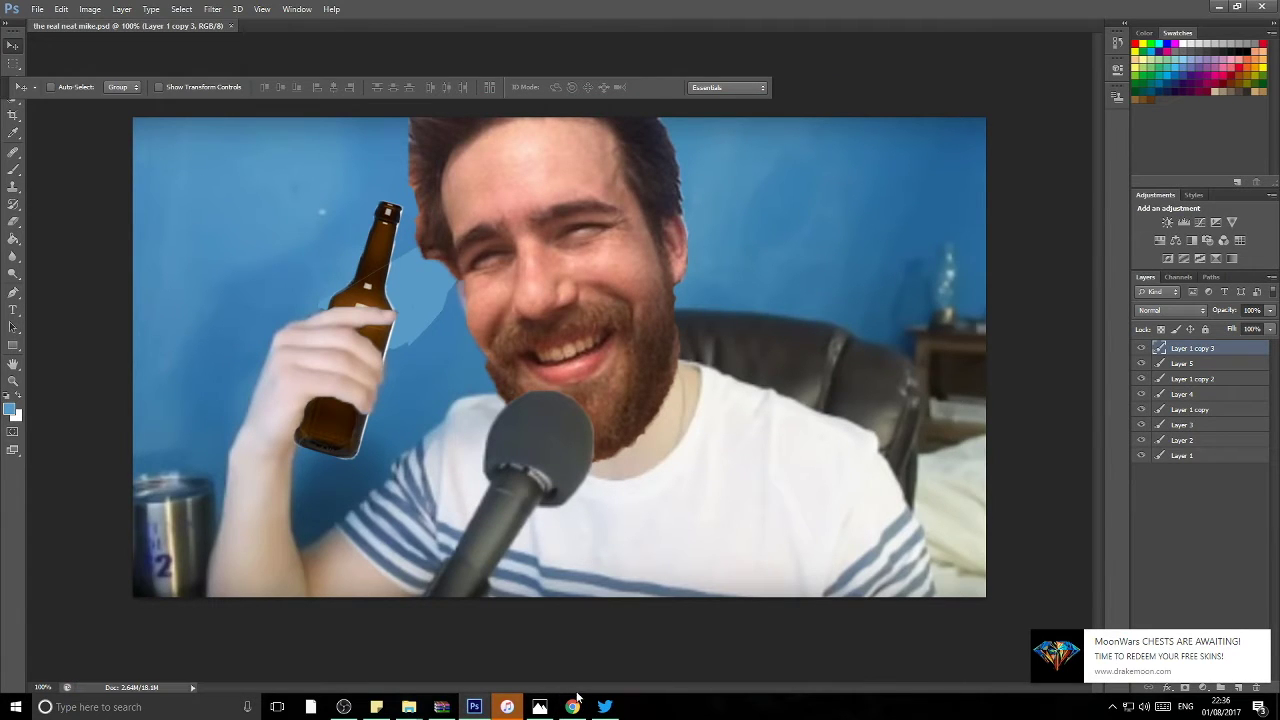
Step: Attach 'the real neat mike' from Pictures and post the reply with both photos
left_click(615, 706)
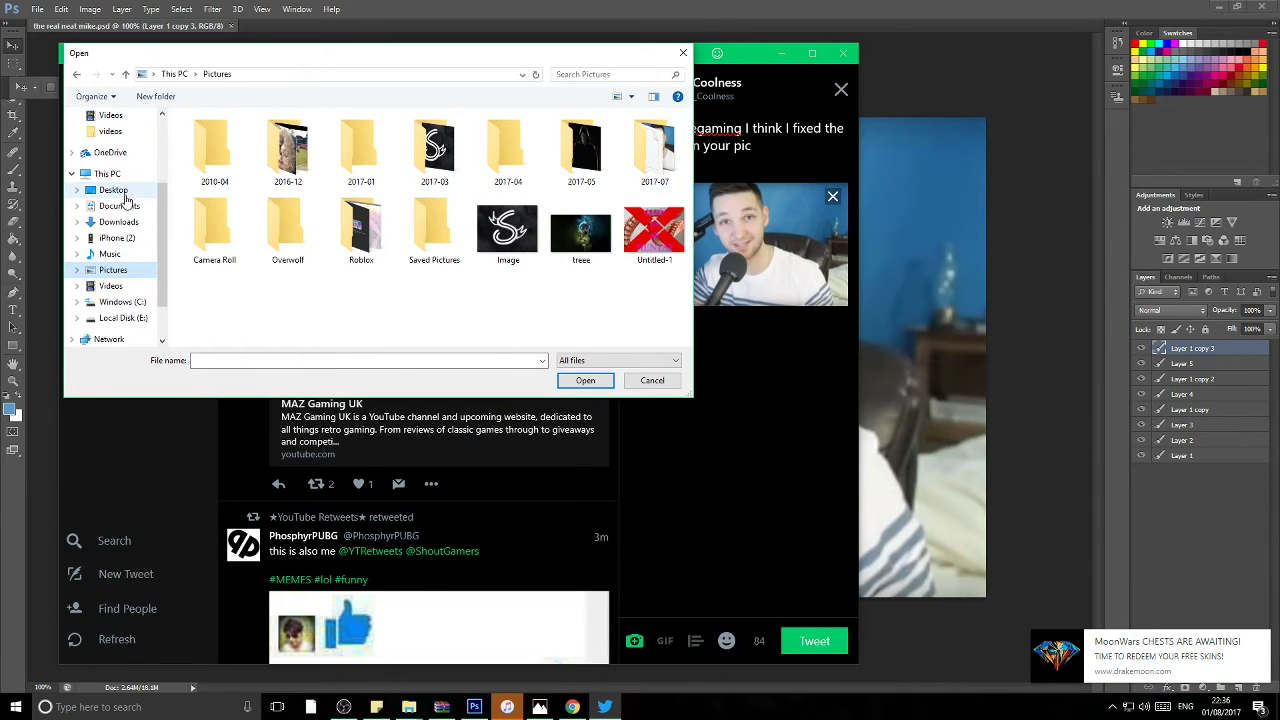
left_click(117, 237)
left_click(113, 270)
left_click(578, 235)
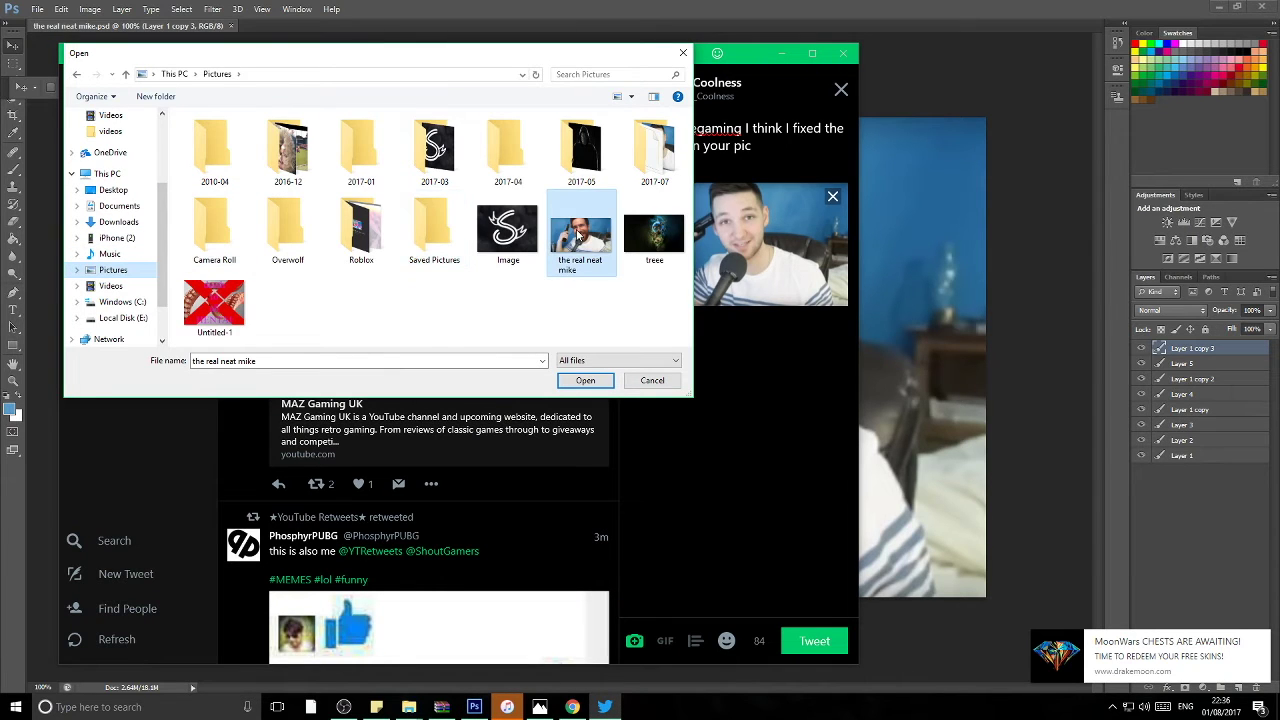
left_click(599, 383)
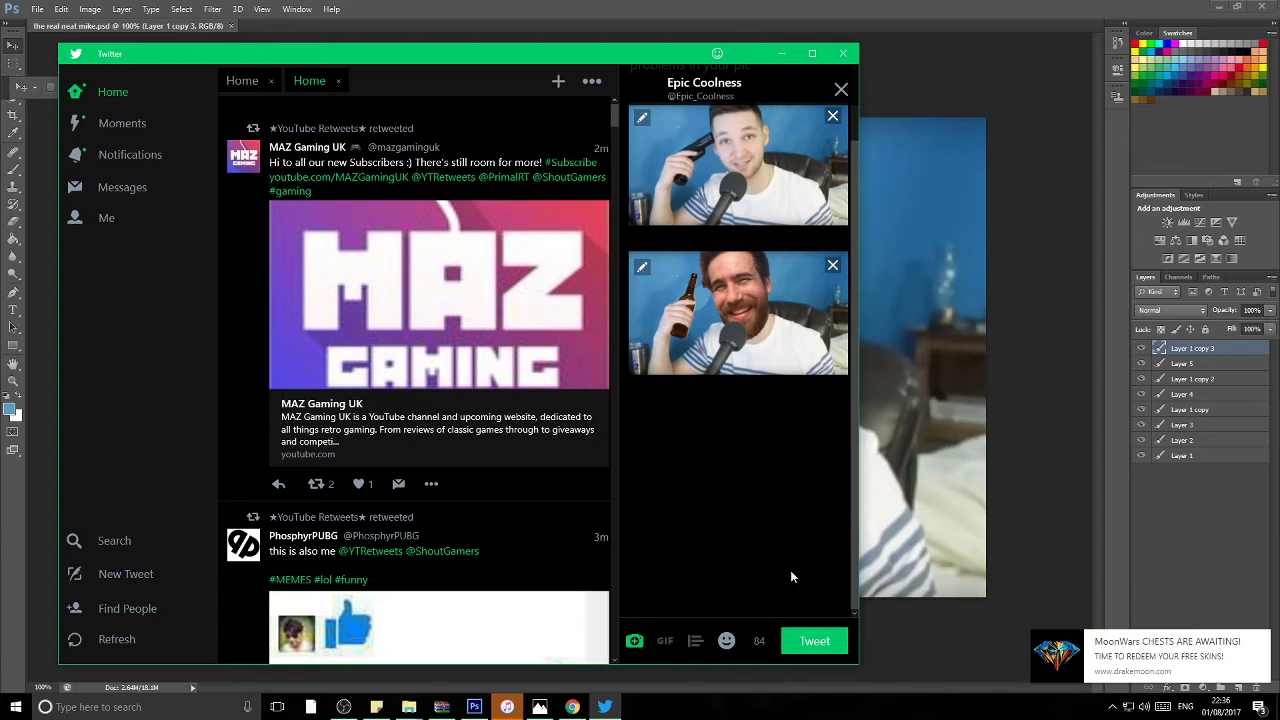
scroll(714, 508, "up", 2)
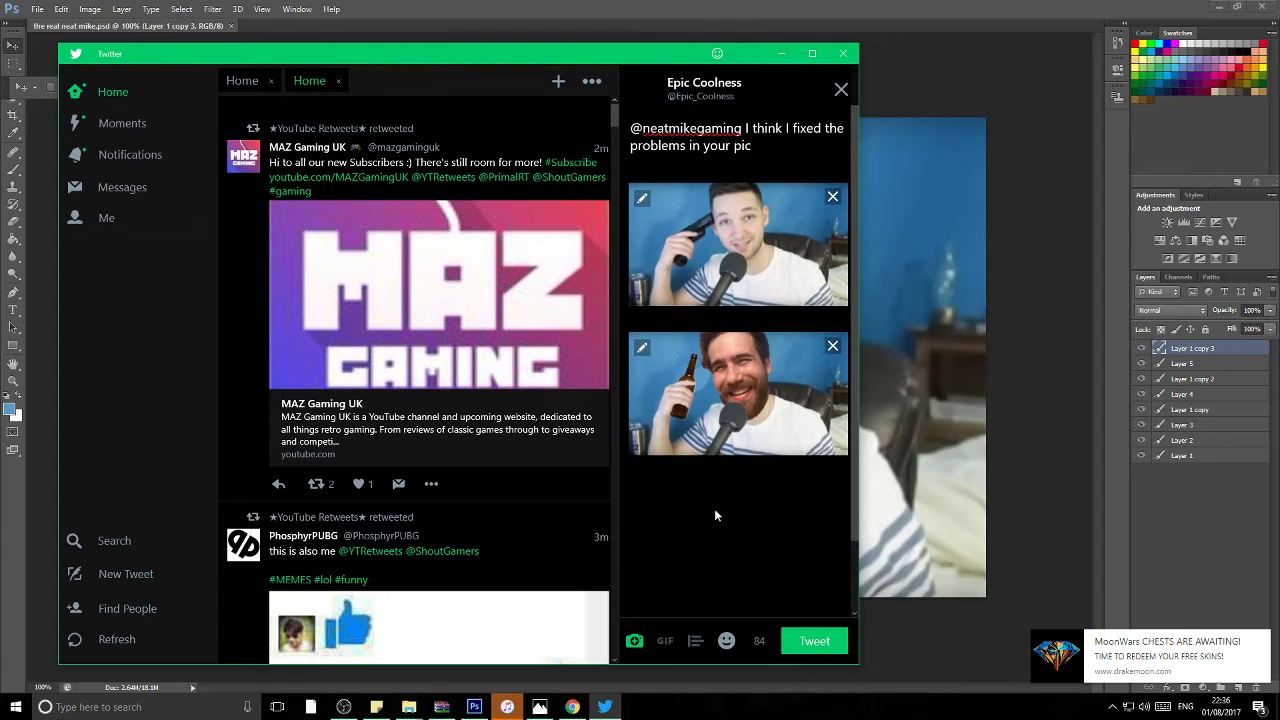
left_click(814, 645)
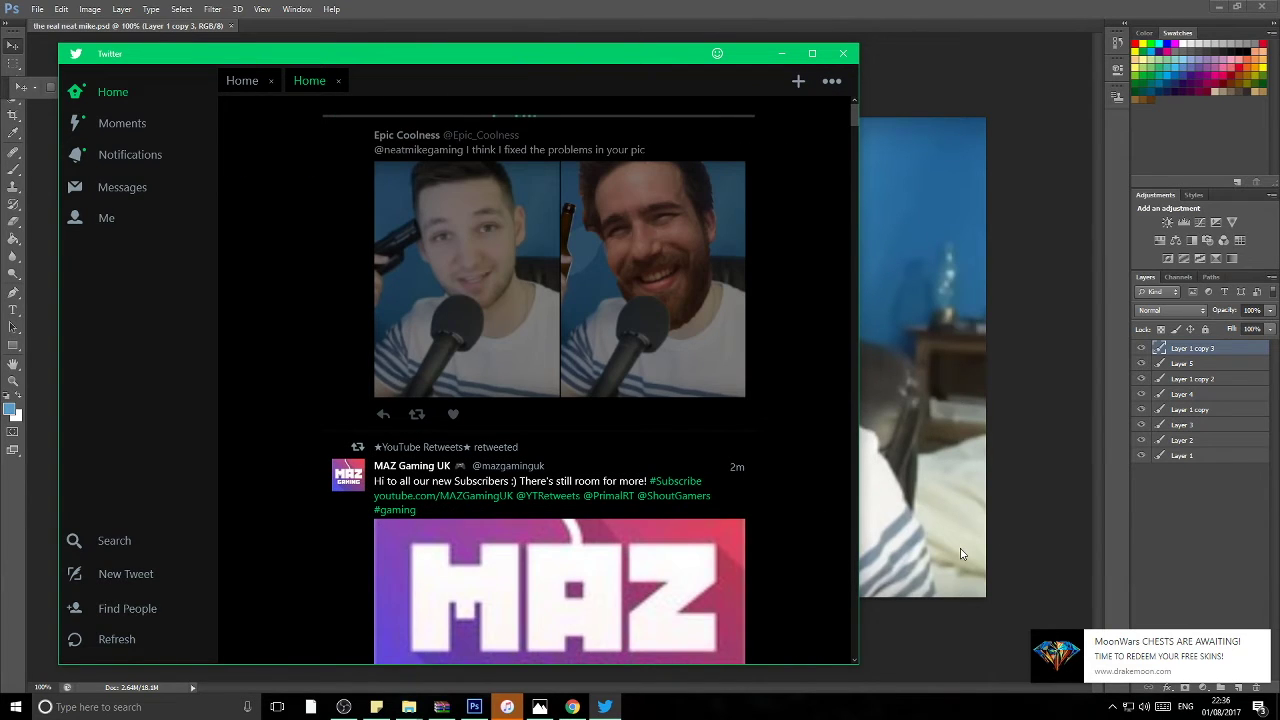
left_click(908, 666)
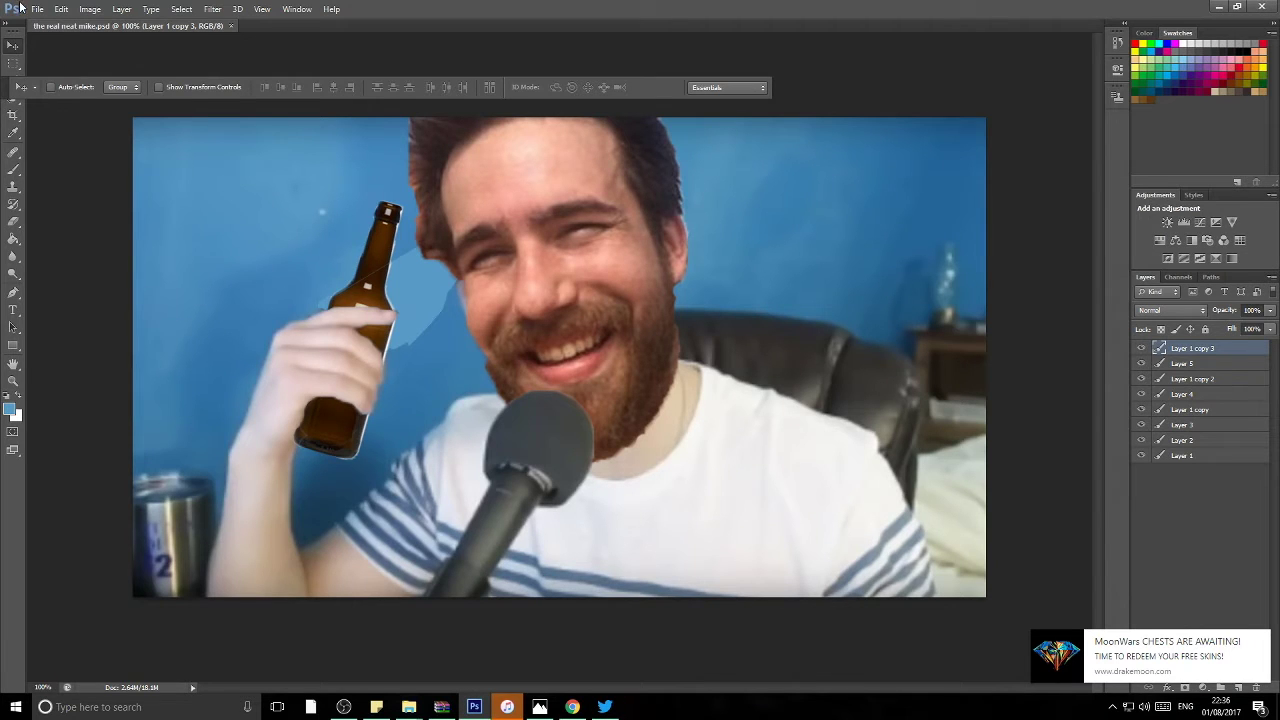
Step: Open the IMG_1772.PNG trophy screenshot from the 2016-12 folder
left_click(37, 9)
left_click(45, 22)
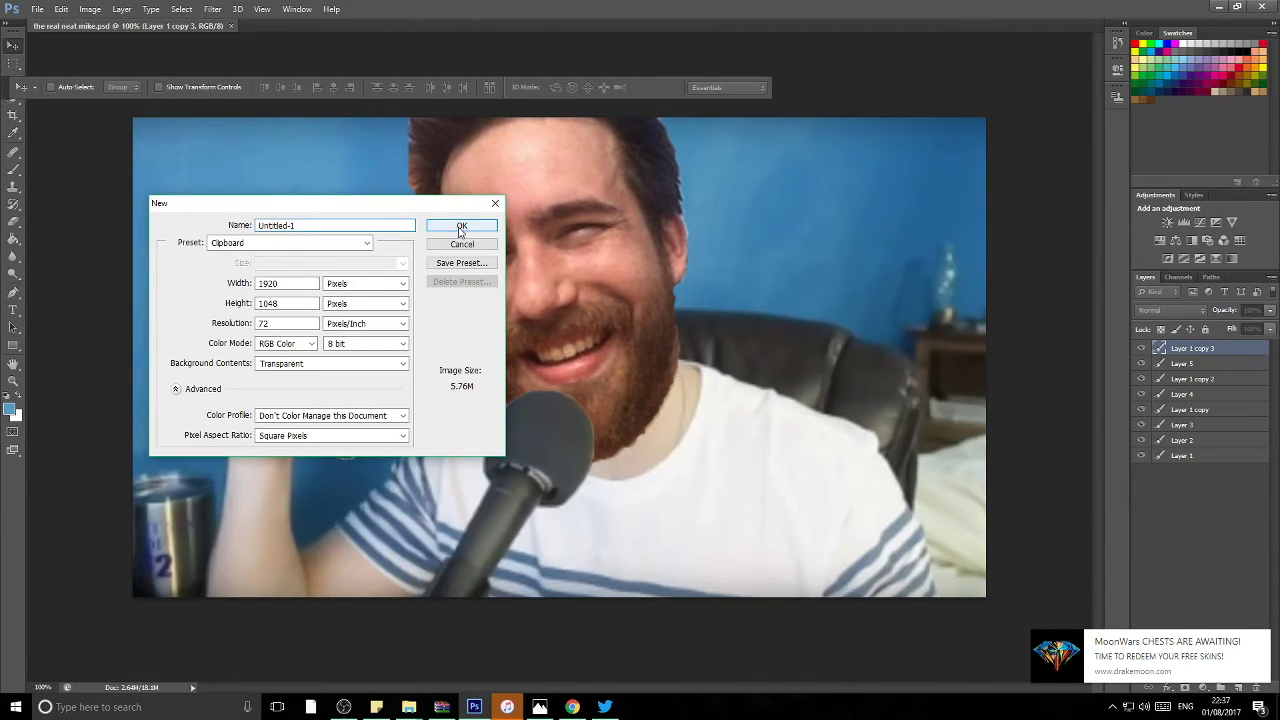
left_click(461, 227)
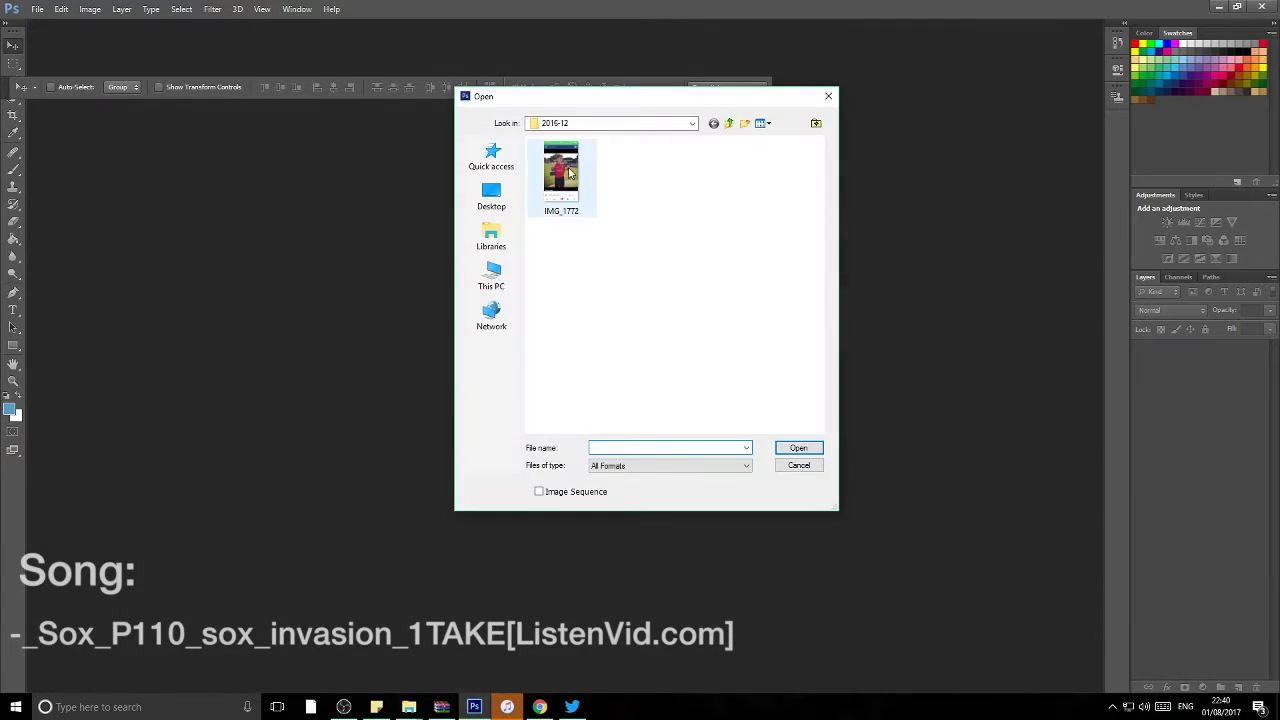
double_click(566, 175)
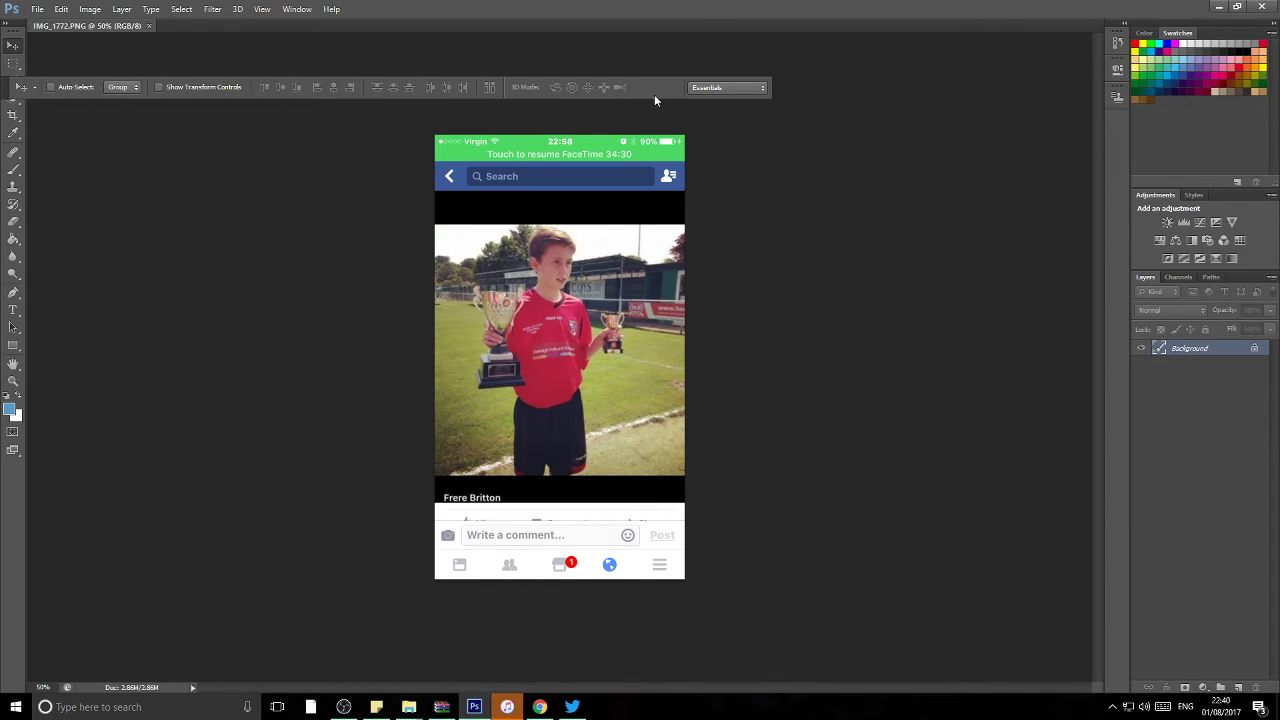
Step: Dock the tool options bar along the top and pick the Quick Selection tool
left_click(30, 87)
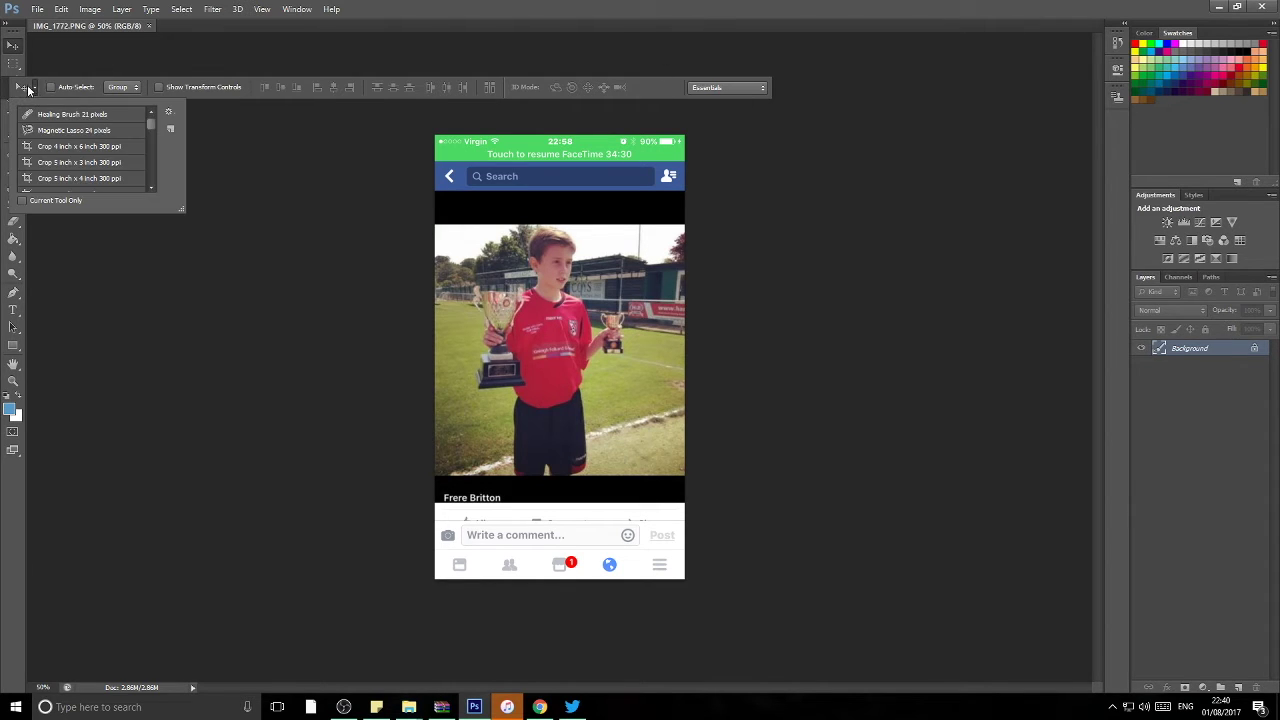
left_click(28, 87)
left_click_drag(6, 89, 136, 42)
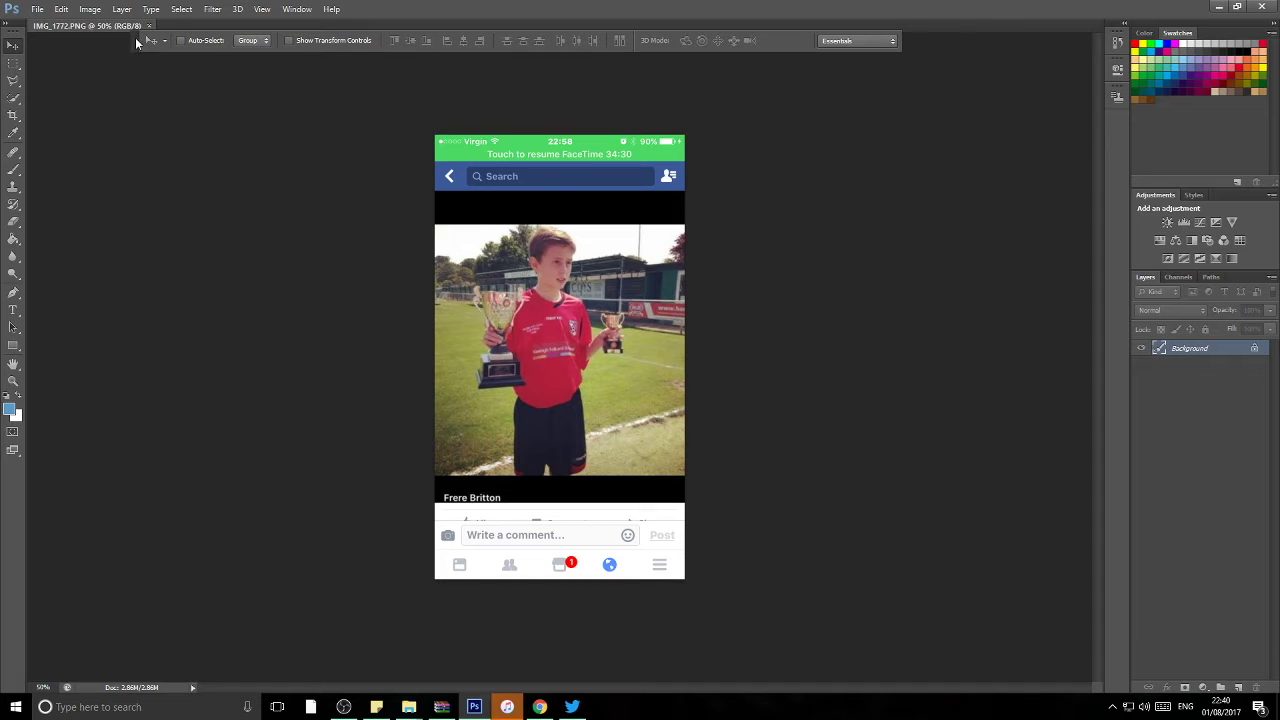
left_click(13, 97)
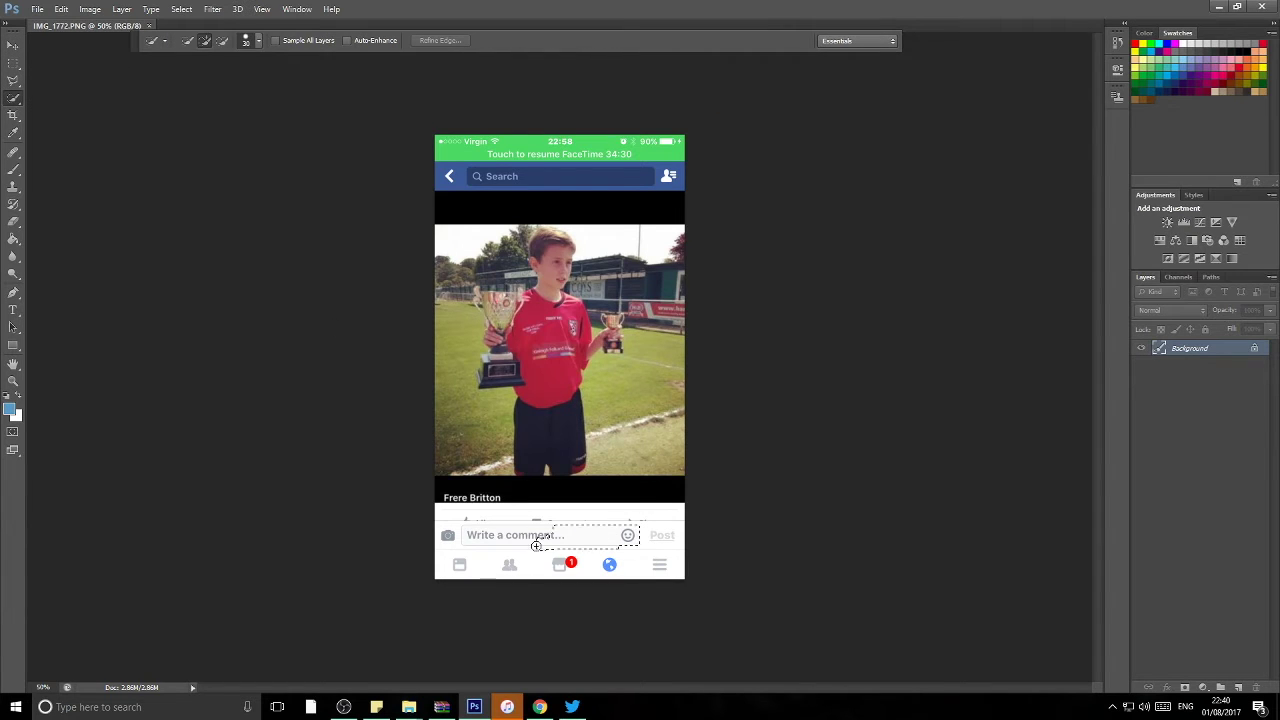
Step: Select the bottom comment bar and fill it with the white background colour
left_click_drag(508, 561, 533, 552)
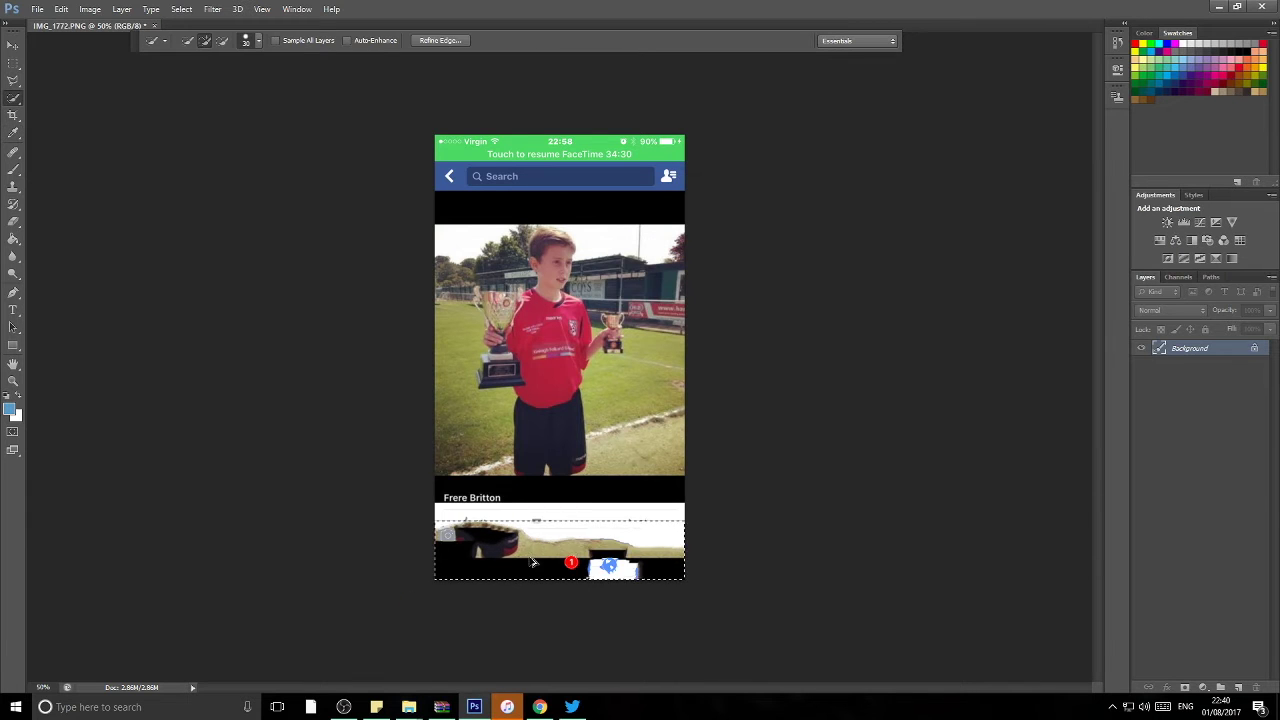
key("shift+F5")
left_click(626, 217)
left_click(620, 240)
left_click(716, 206)
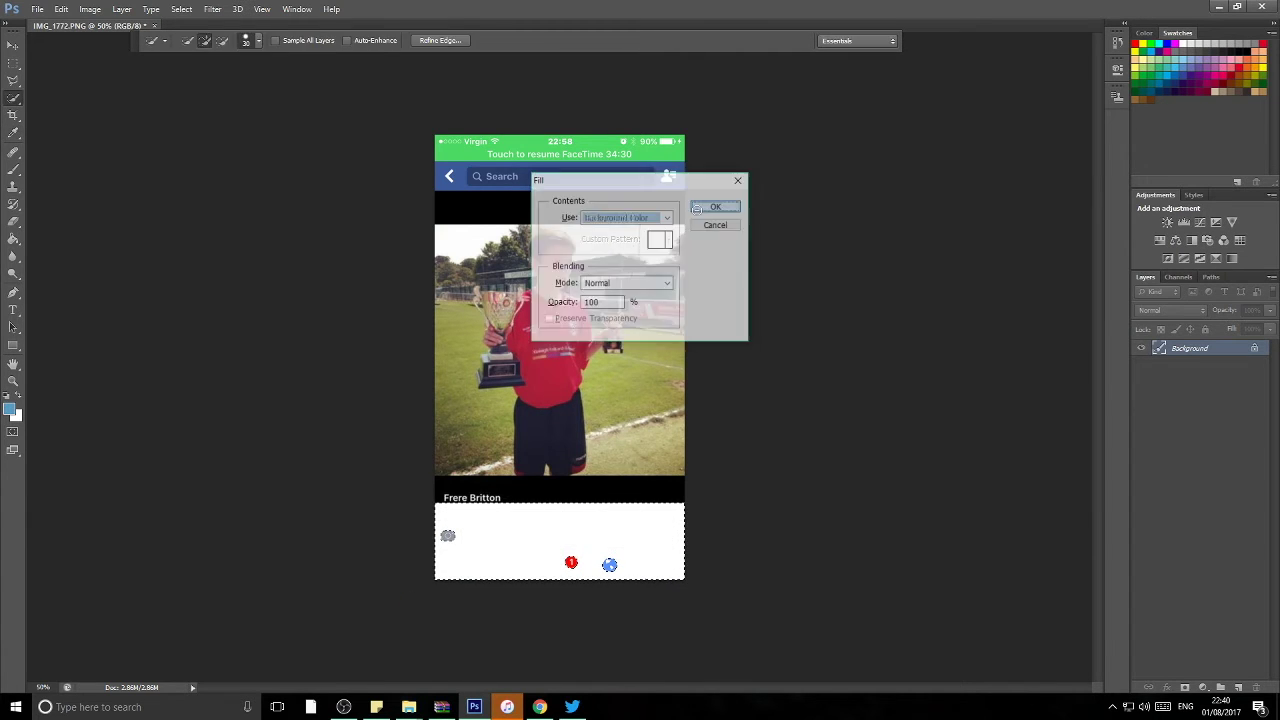
key("shift+F5")
left_click(716, 206)
key("shift+F5")
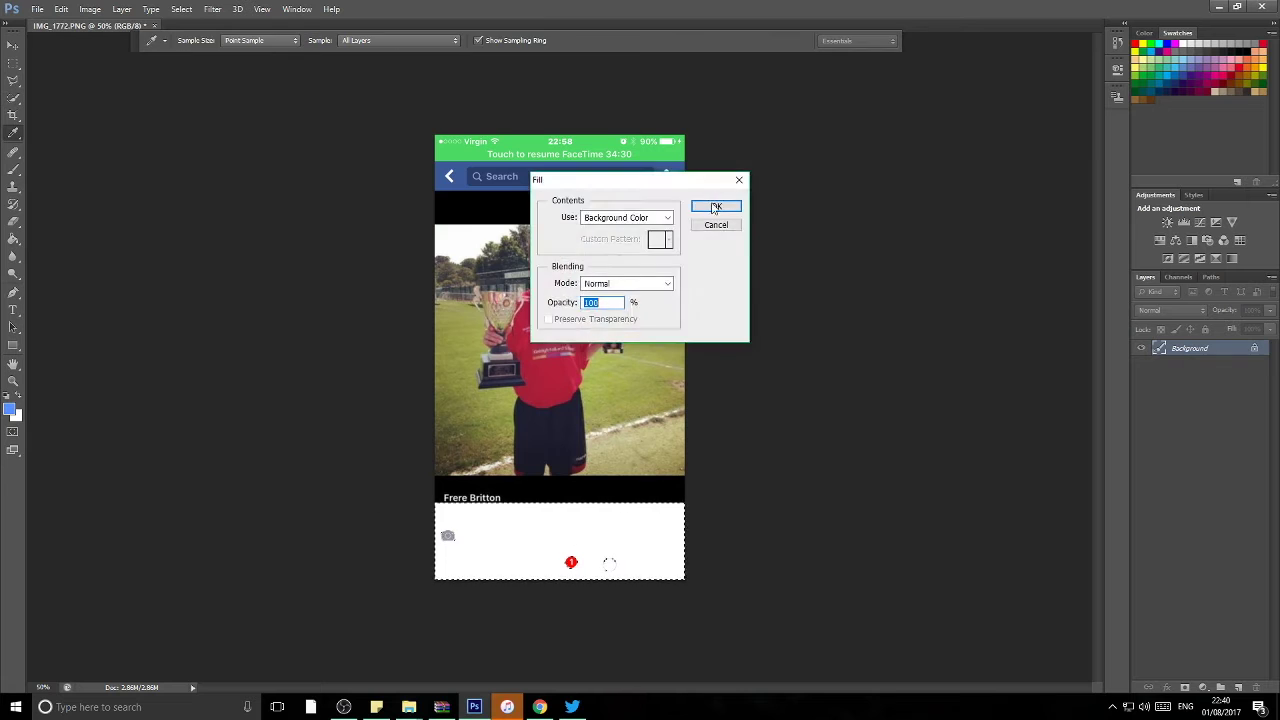
left_click(571, 562)
left_click(617, 266)
Step: Erase the black bar under the photo and the green and blue top bars to white
key("Escape")
key("e")
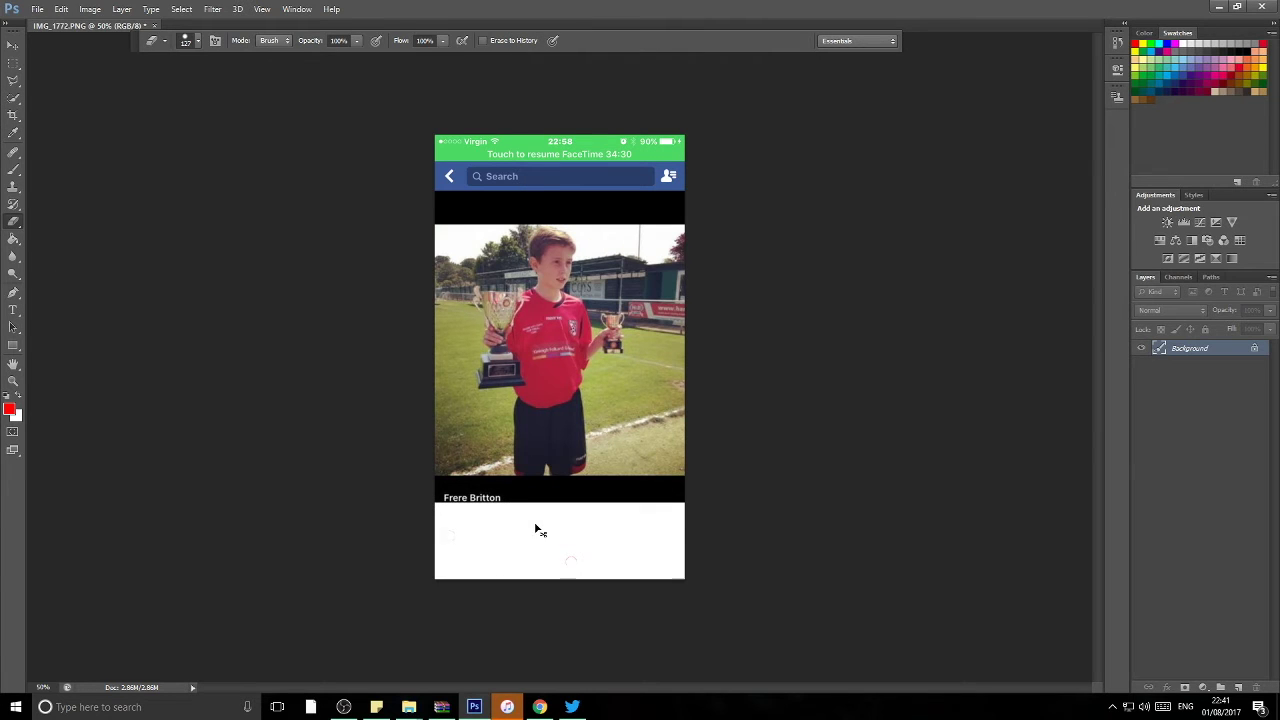
mouse_move(470, 500)
left_mouse_down()
mouse_move(437, 498)
mouse_move(700, 497)
left_mouse_up()
left_click(436, 205, "shift")
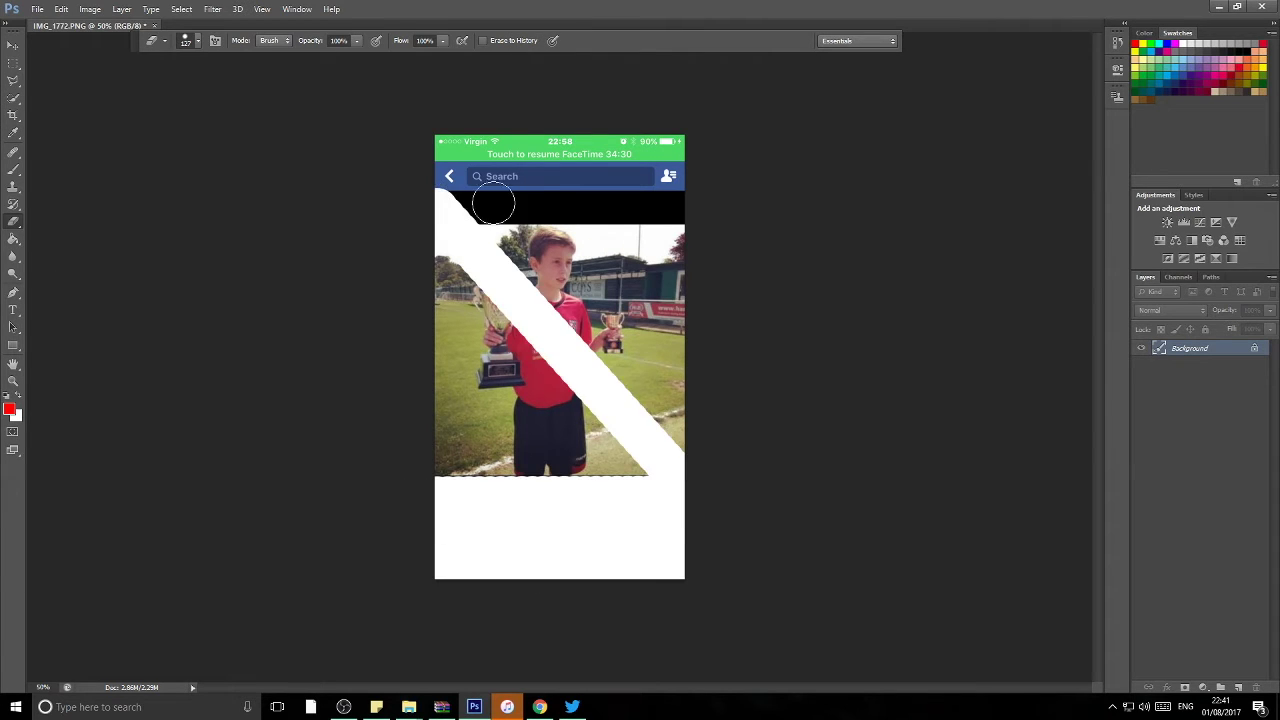
key("ctrl+z")
left_click(436, 205)
left_click_drag(482, 204, 712, 203)
mouse_move(409, 141)
left_mouse_down()
mouse_move(589, 168)
mouse_move(1002, 165)
mouse_move(482, 148)
left_mouse_up()
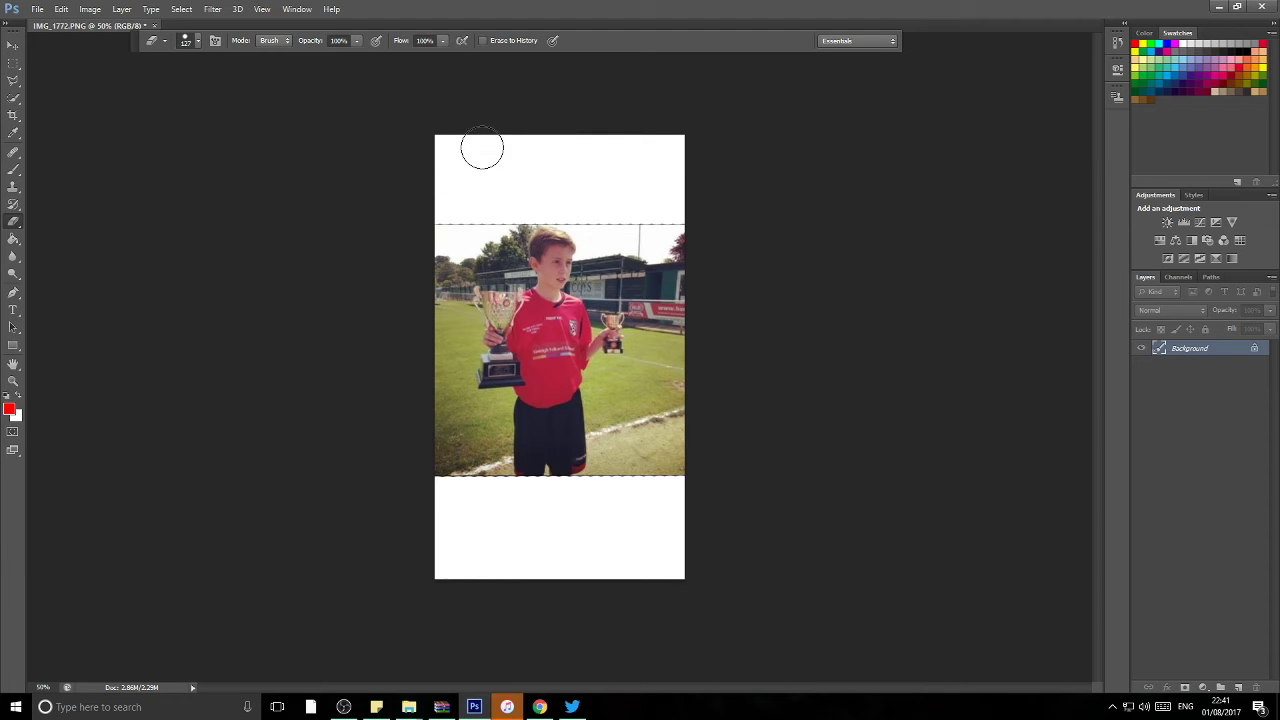
left_click(3, 51)
Step: Convert the Background to Layer 0 and enlarge the photo to cover the whole canvas
right_click(1245, 347)
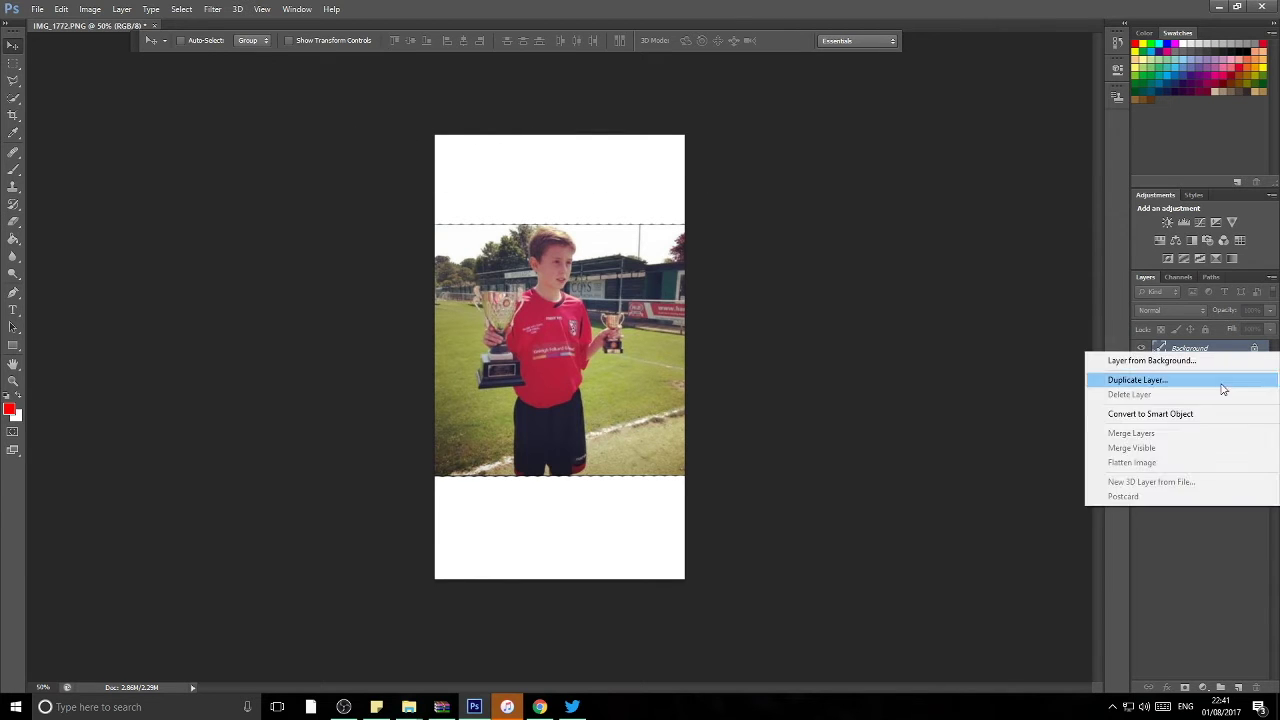
left_click(1157, 374)
left_click(452, 163)
key("ctrl+t")
left_click_drag(435, 136, 372, 52)
left_click_drag(708, 553, 704, 531)
key("ctrl+minus")
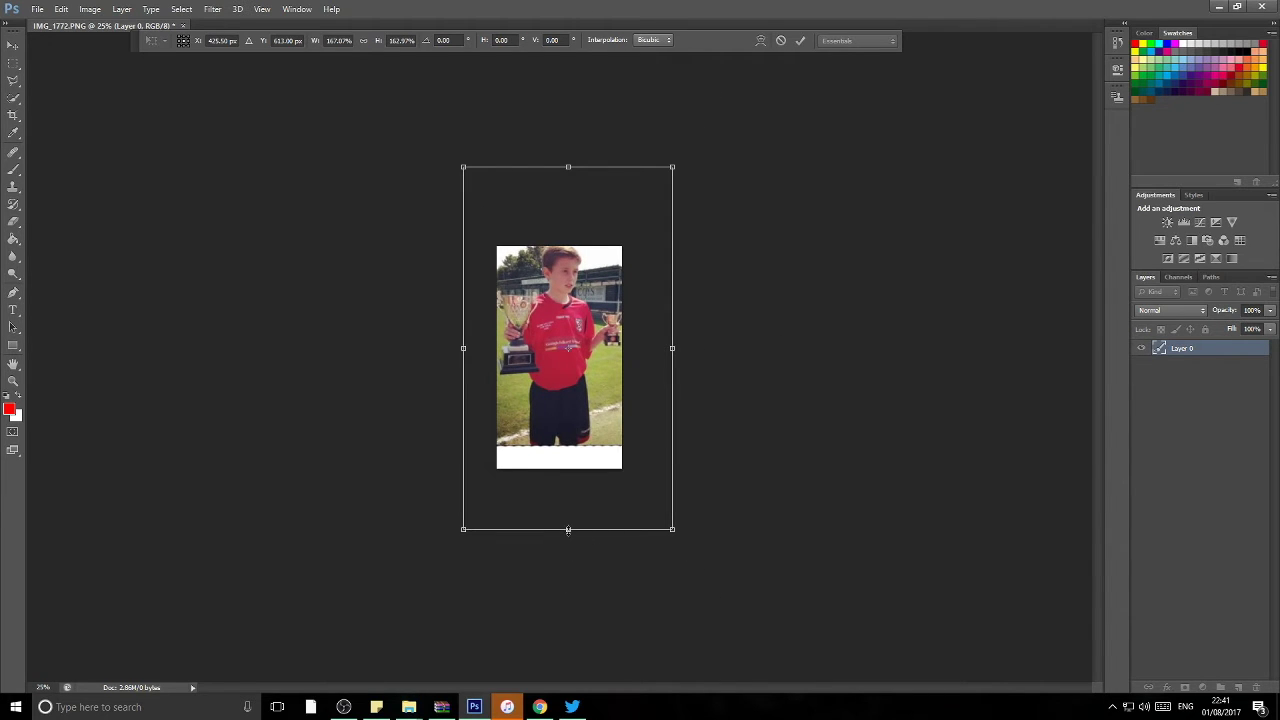
left_click_drag(568, 531, 587, 586)
key("Return")
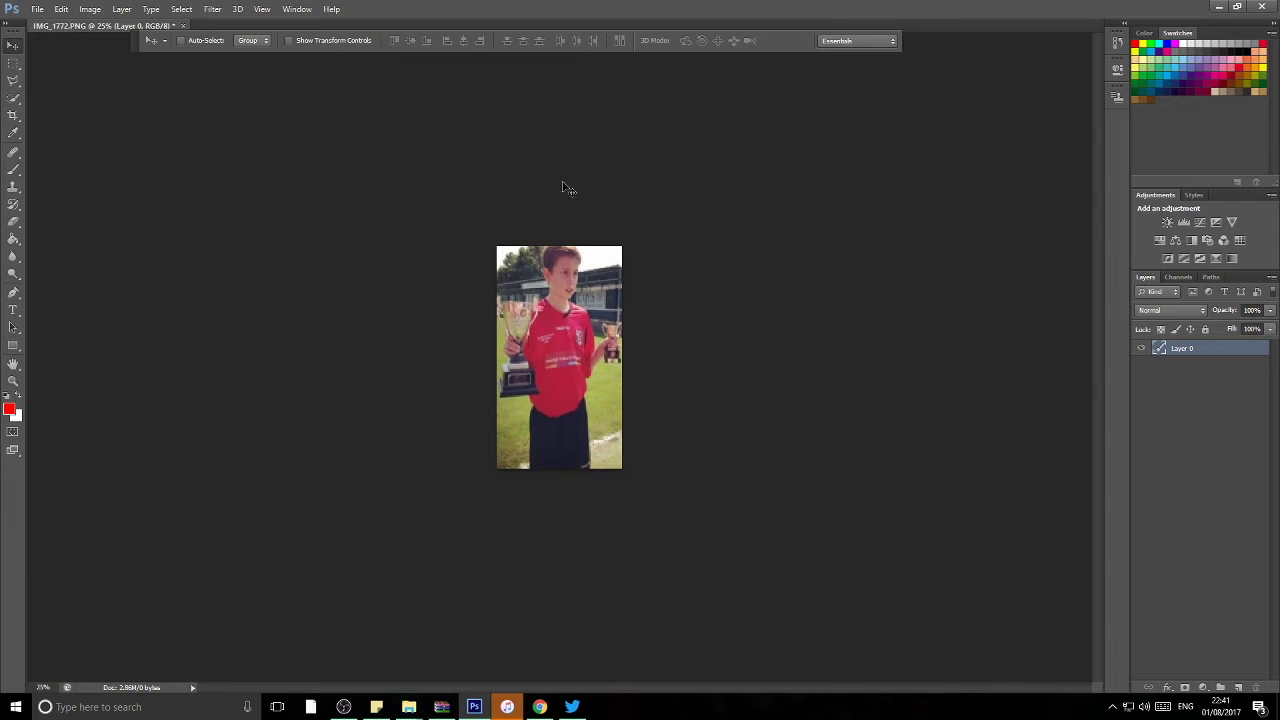
key("ctrl+plus")
key("ctrl+plus")
key("ctrl+plus")
key("ctrl+plus")
scroll(1030, 330, "up", 5)
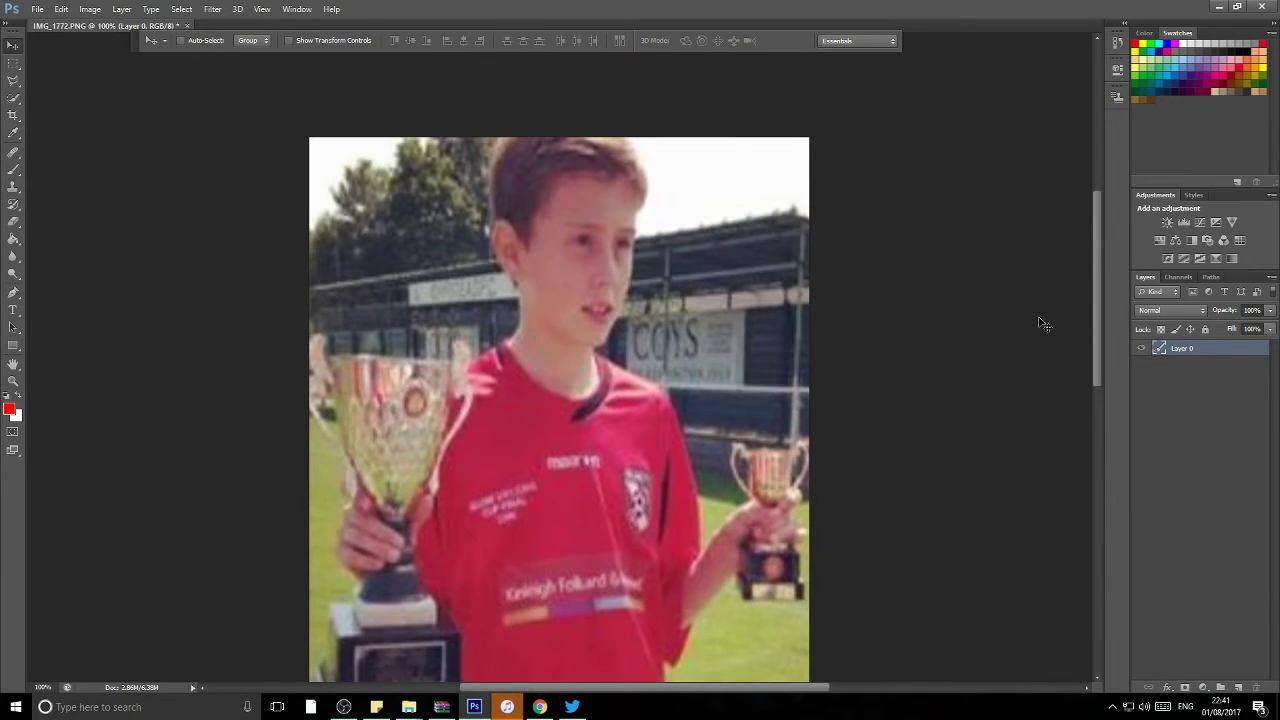
Step: Switch to the Polygonal Lasso tool
left_click(13, 80)
right_click(13, 80)
left_click(60, 101)
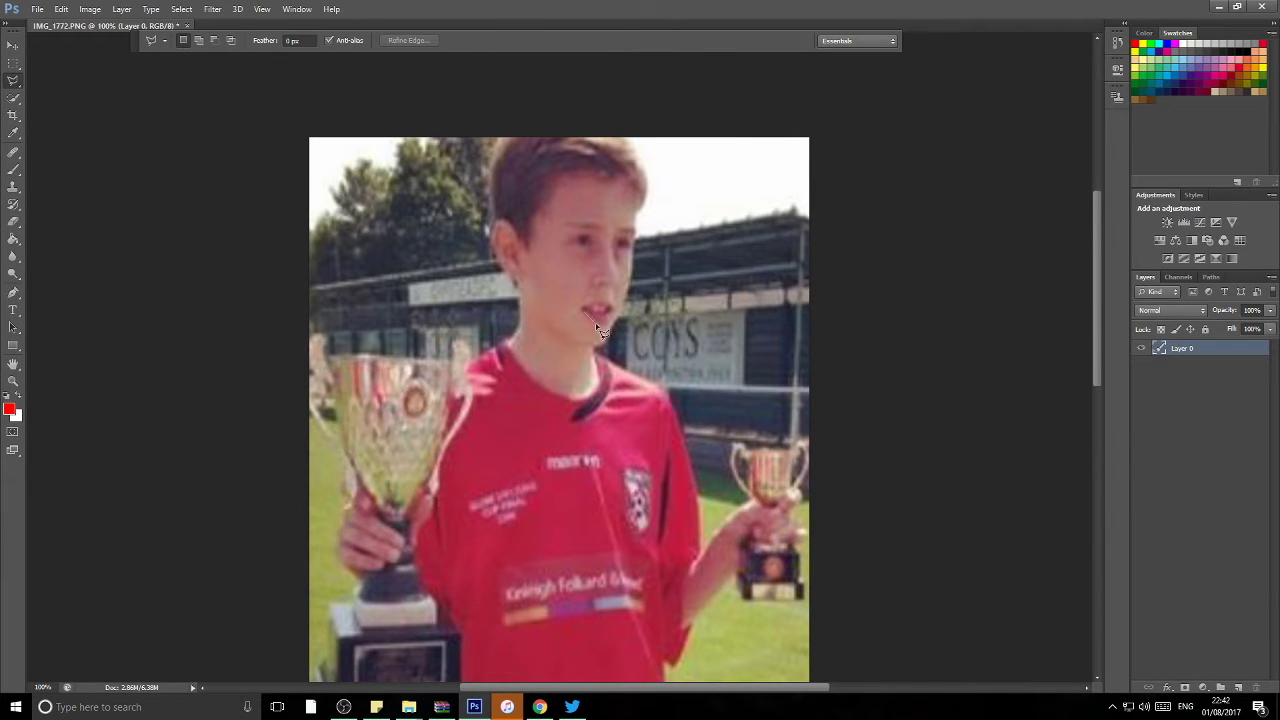
Step: Select the boy's lips and stretch, widen and skew the lip patch
left_click(586, 316)
key("ctrl+t")
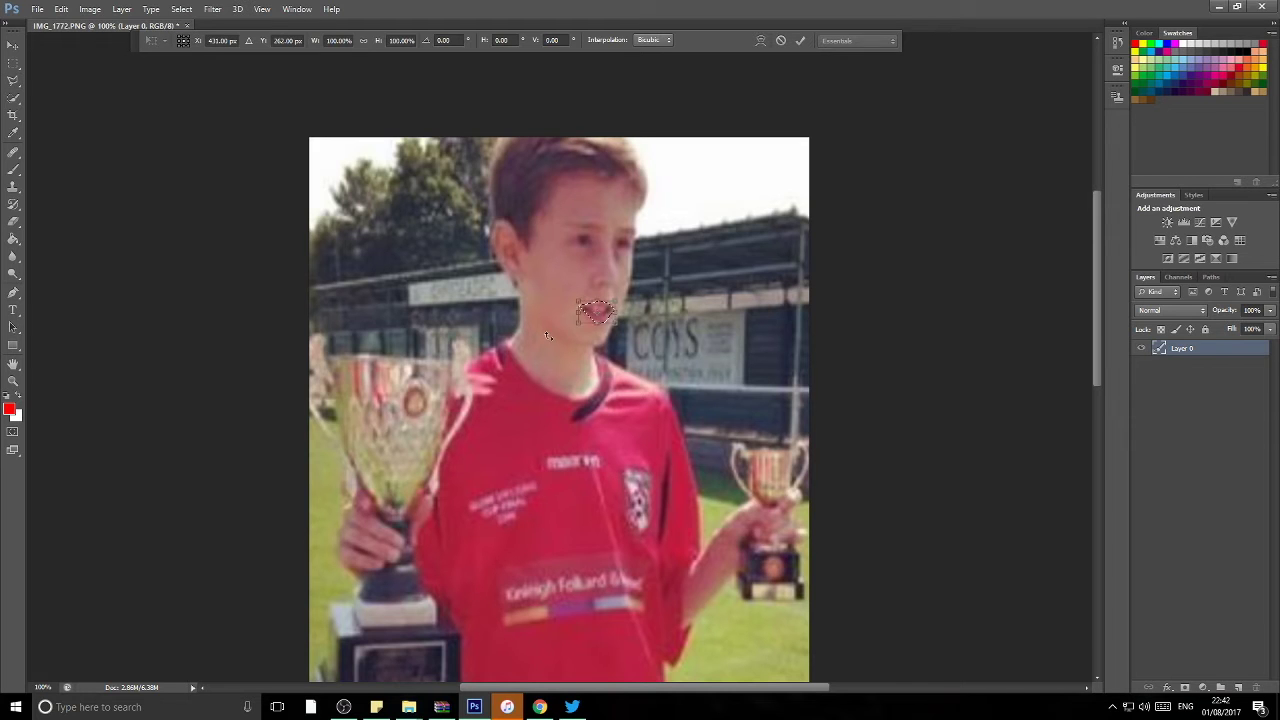
left_click_drag(577, 302, 624, 357)
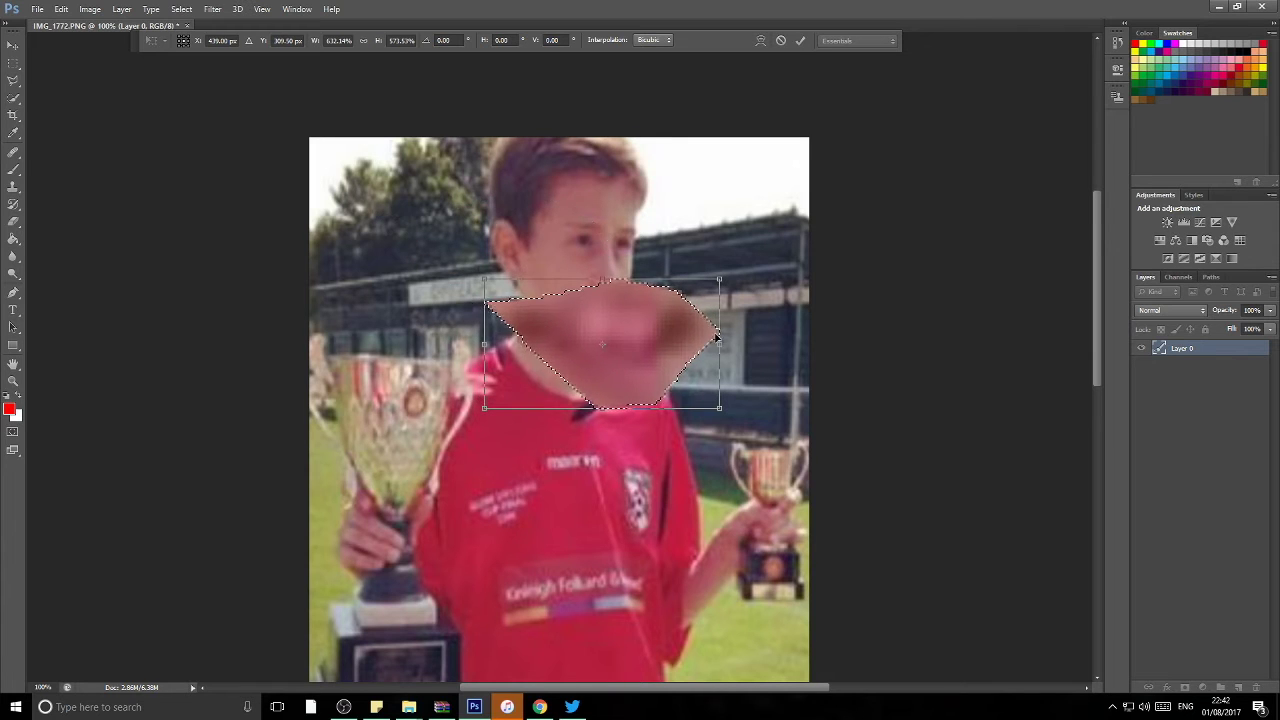
left_click_drag(711, 347, 760, 330)
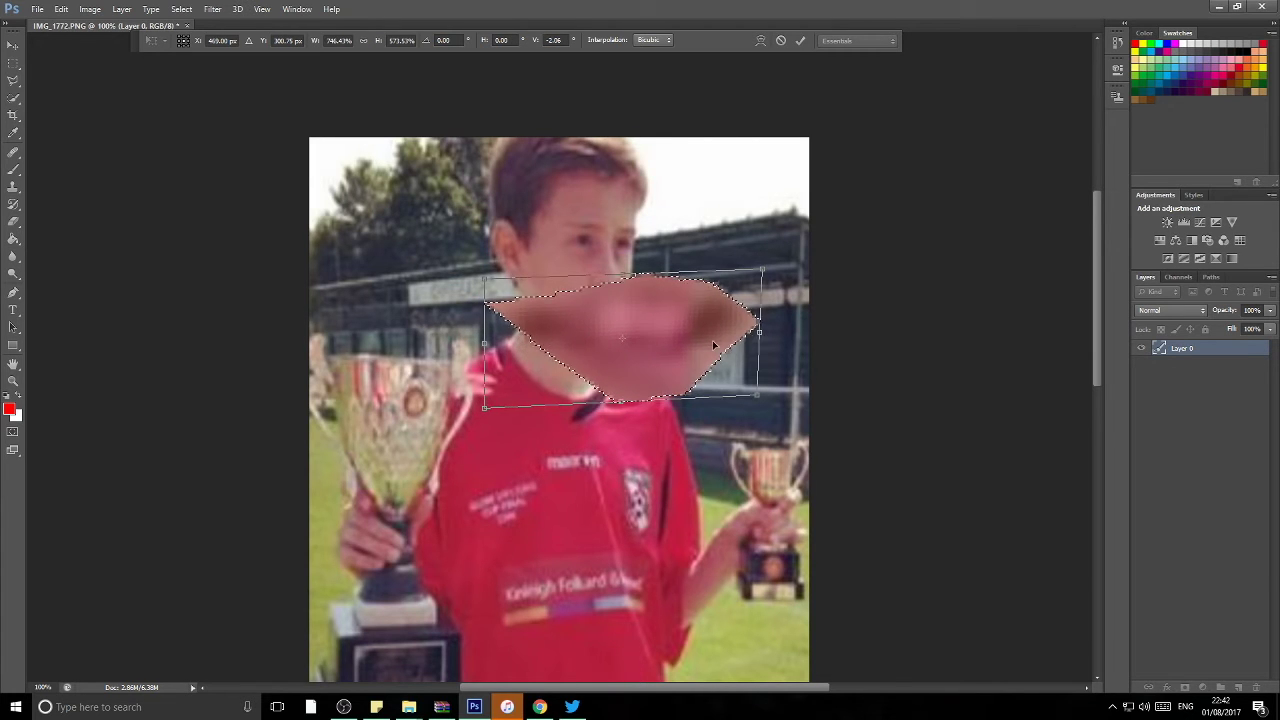
left_click_drag(484, 407, 477, 328)
left_click_drag(769, 280, 786, 263)
left_click_drag(622, 285, 612, 288)
key("Return")
Step: Shrink the lip patch to mouth size, rotate it about 7°, and deselect
key("ctrl+t")
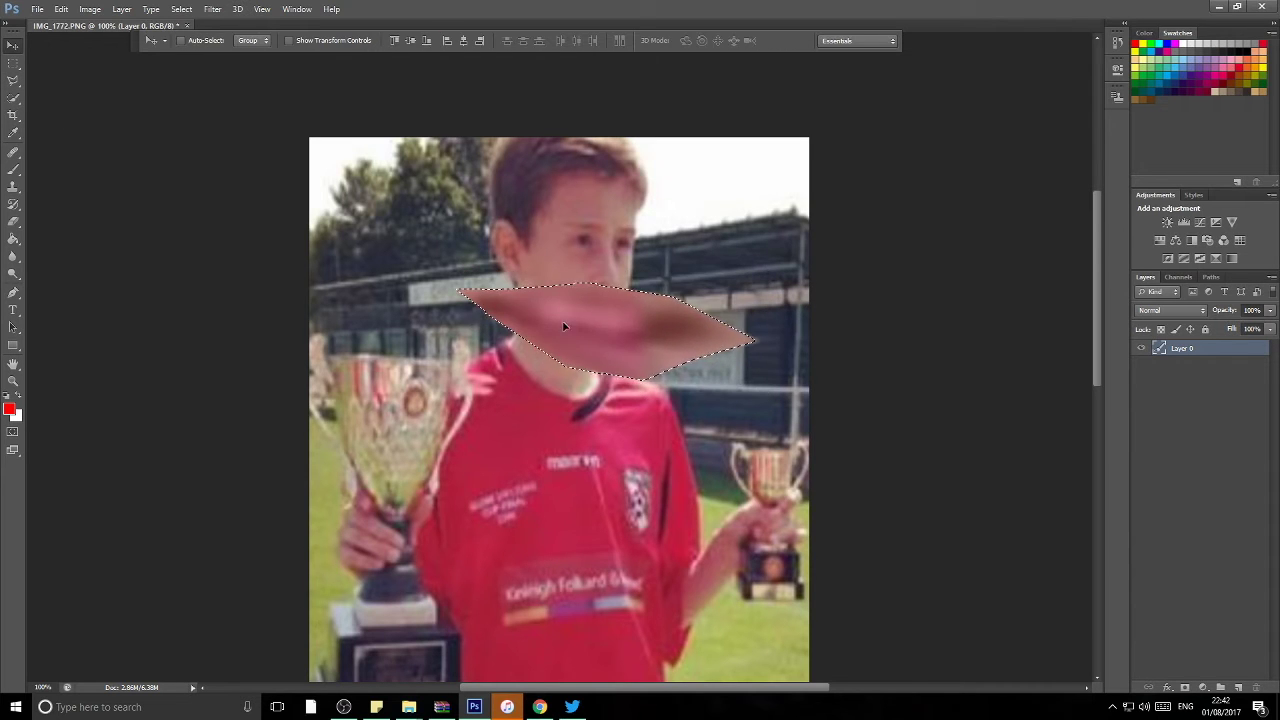
left_click_drag(763, 283, 596, 328)
key("Return")
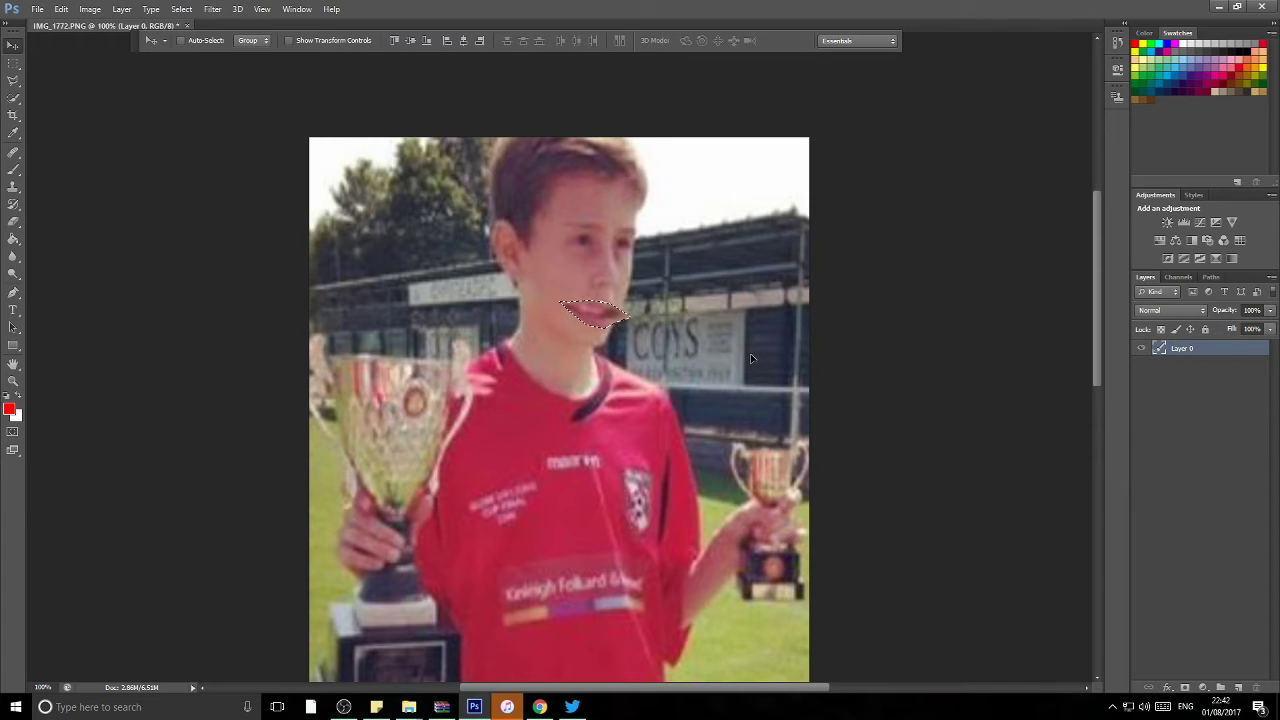
key("ctrl+t")
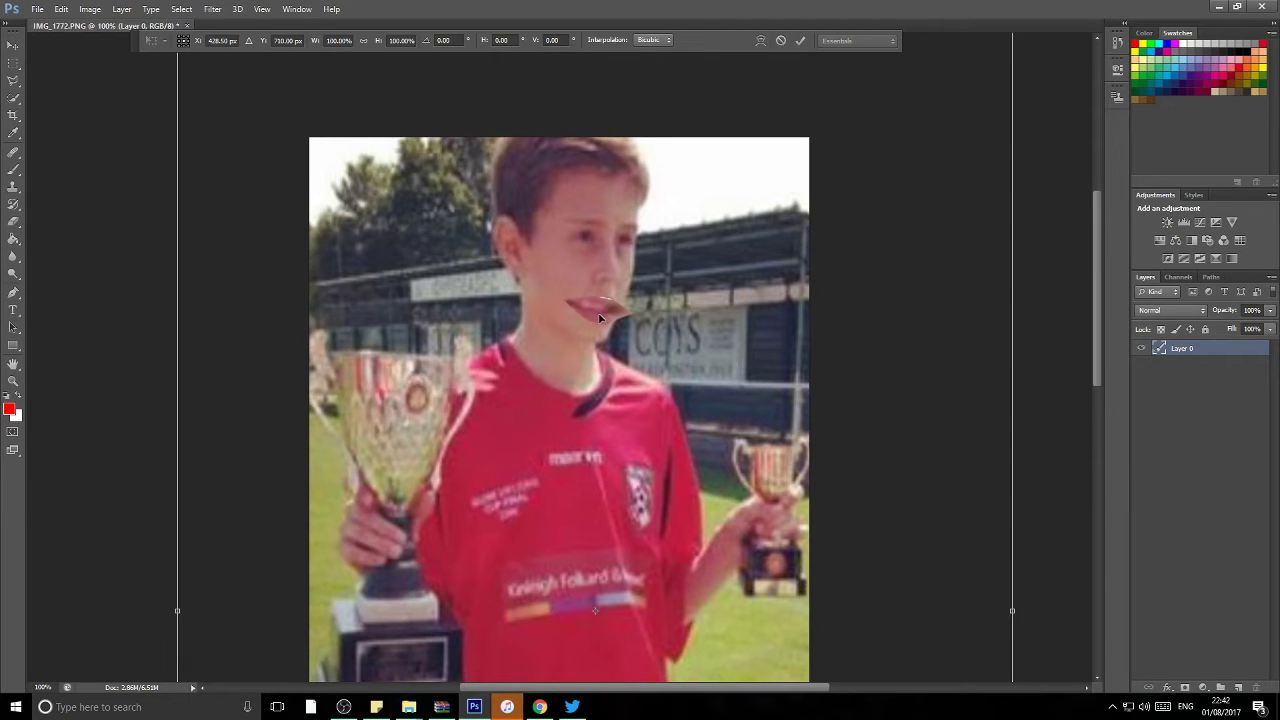
left_click_drag(645, 320, 652, 307)
key("Return")
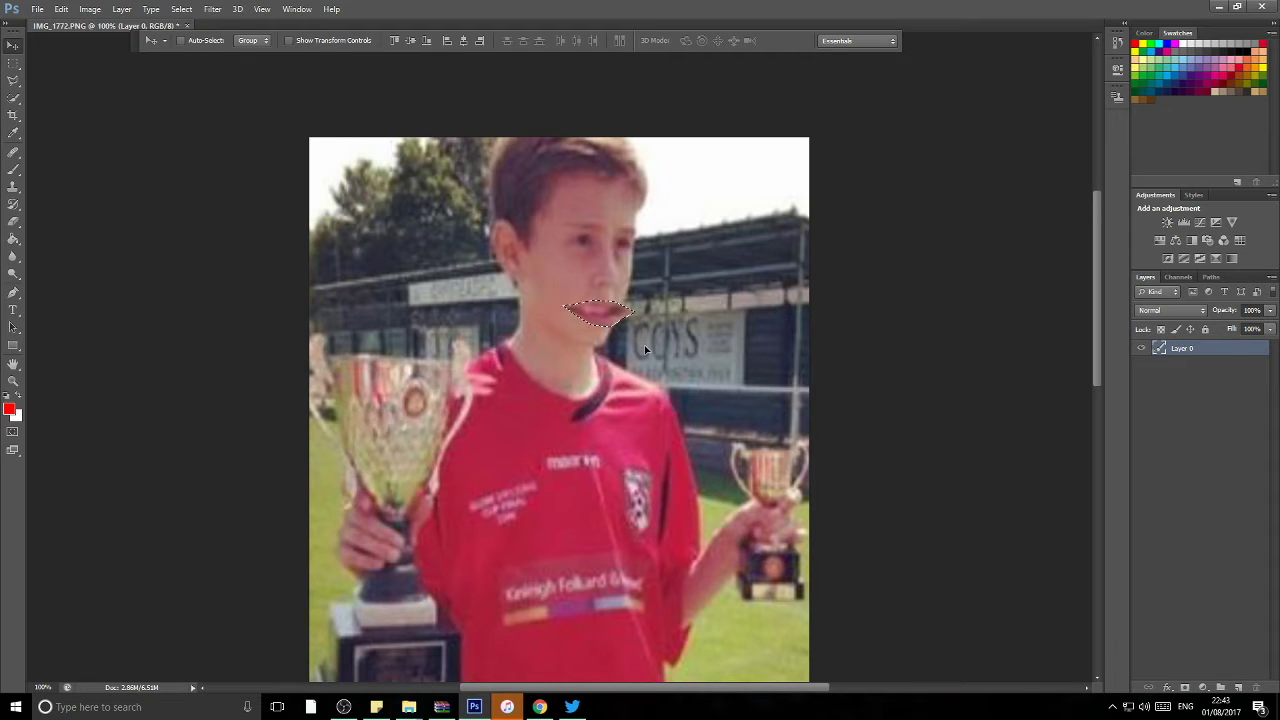
key("ctrl+d")
Step: Quick Select and delete the boy's hair, then paste the knit hat in as Layer 1
key("w")
mouse_move(514, 209)
left_mouse_down()
mouse_move(588, 168)
mouse_move(587, 212)
mouse_move(540, 230)
left_mouse_up()
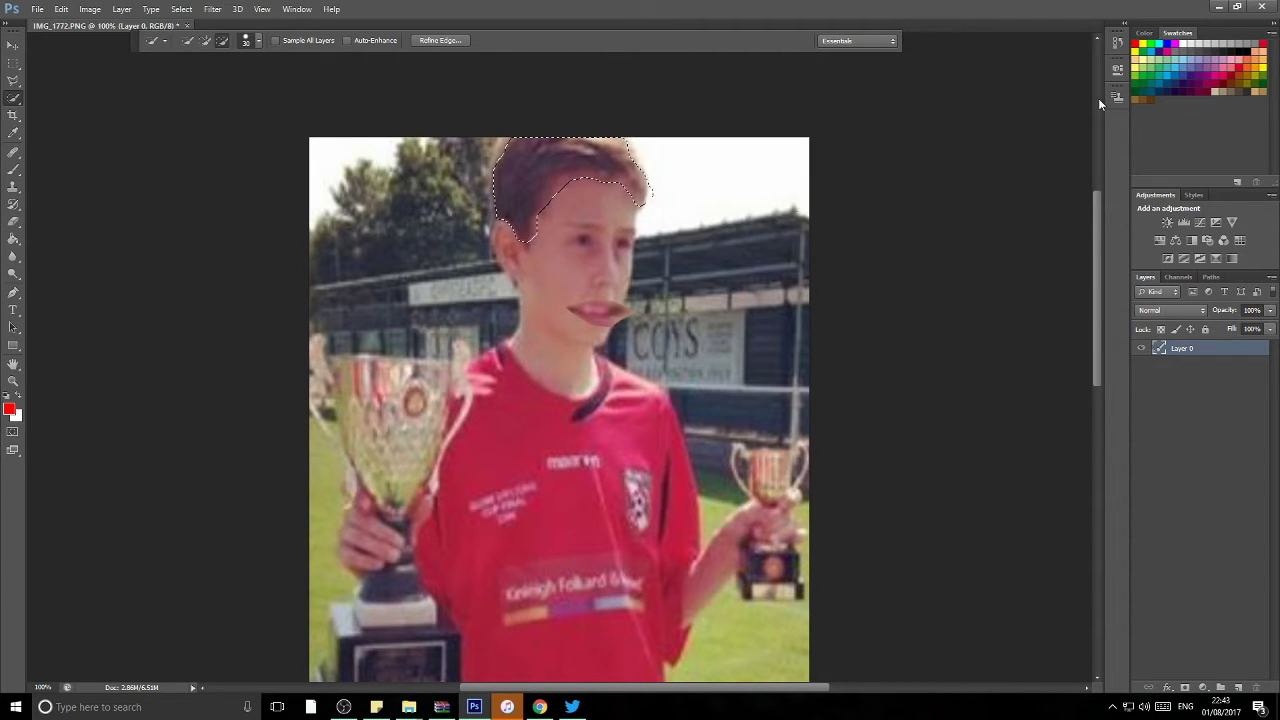
key("Delete")
left_click(540, 706)
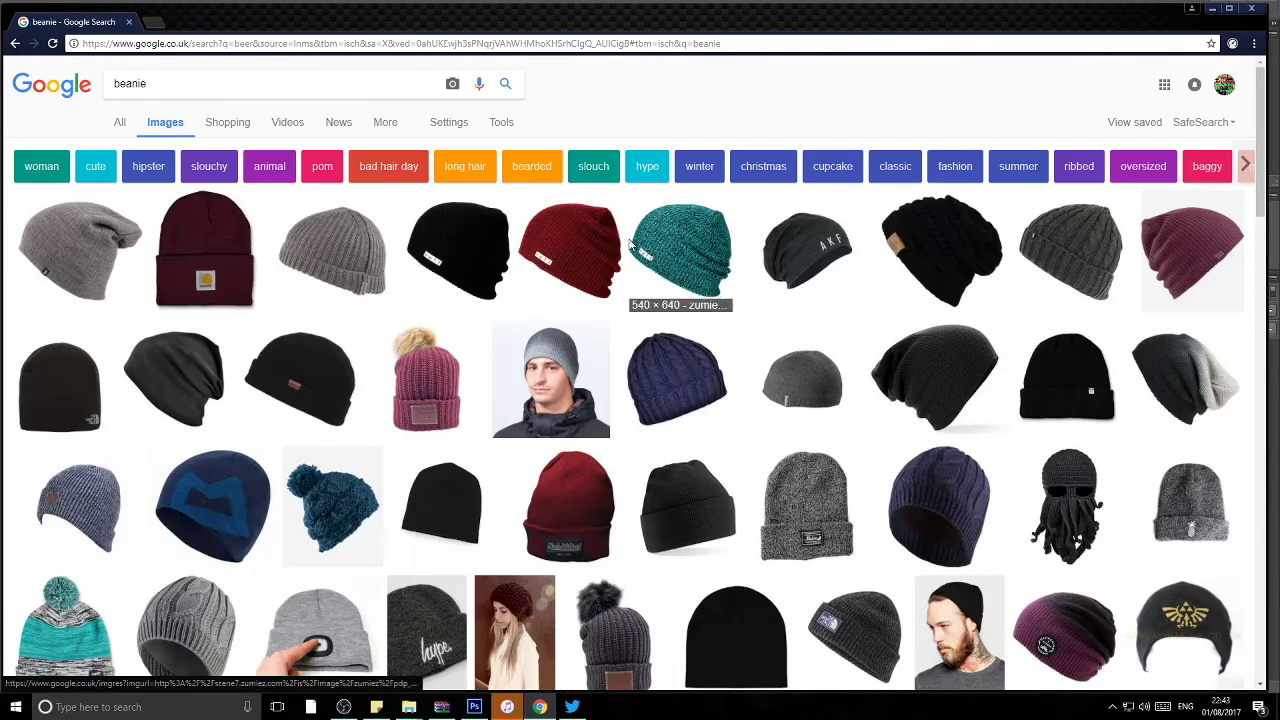
left_click(474, 706)
key("ctrl+v")
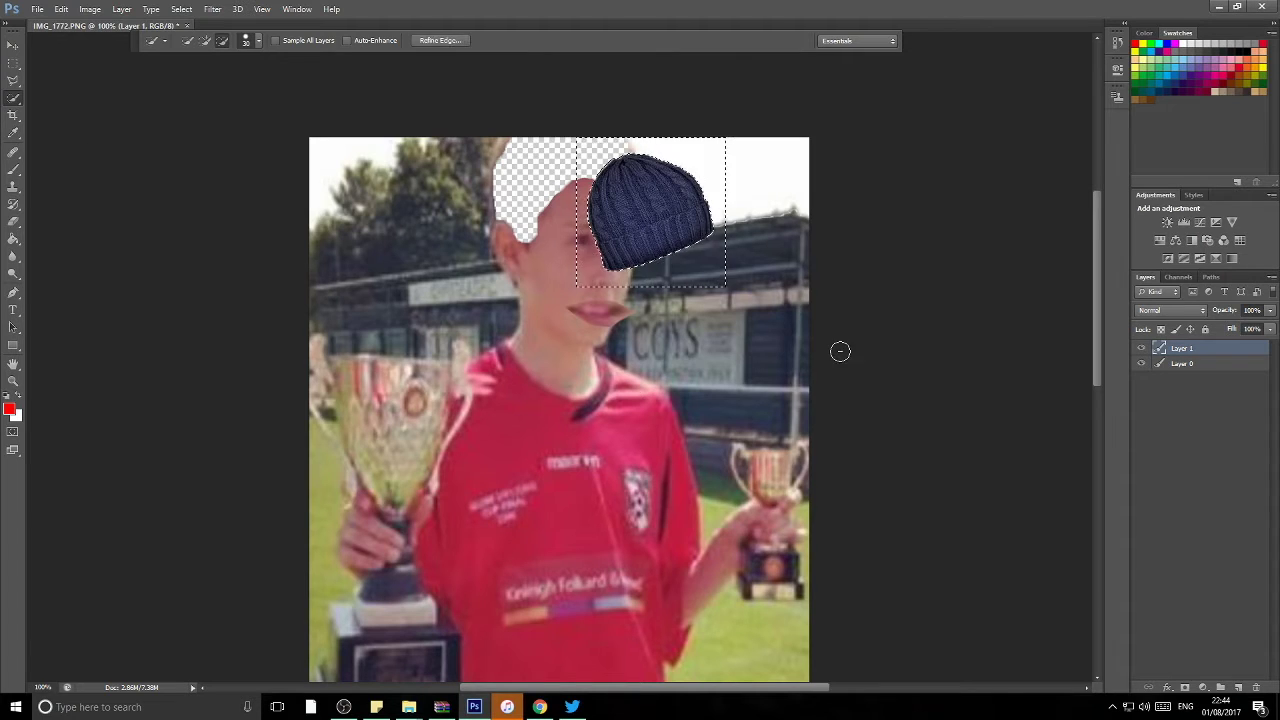
key("ctrl+t")
key("Return")
Step: Move Layer 0 above the hat and erase the forehead with a 33 px eraser
left_click_drag(1217, 362, 1215, 345)
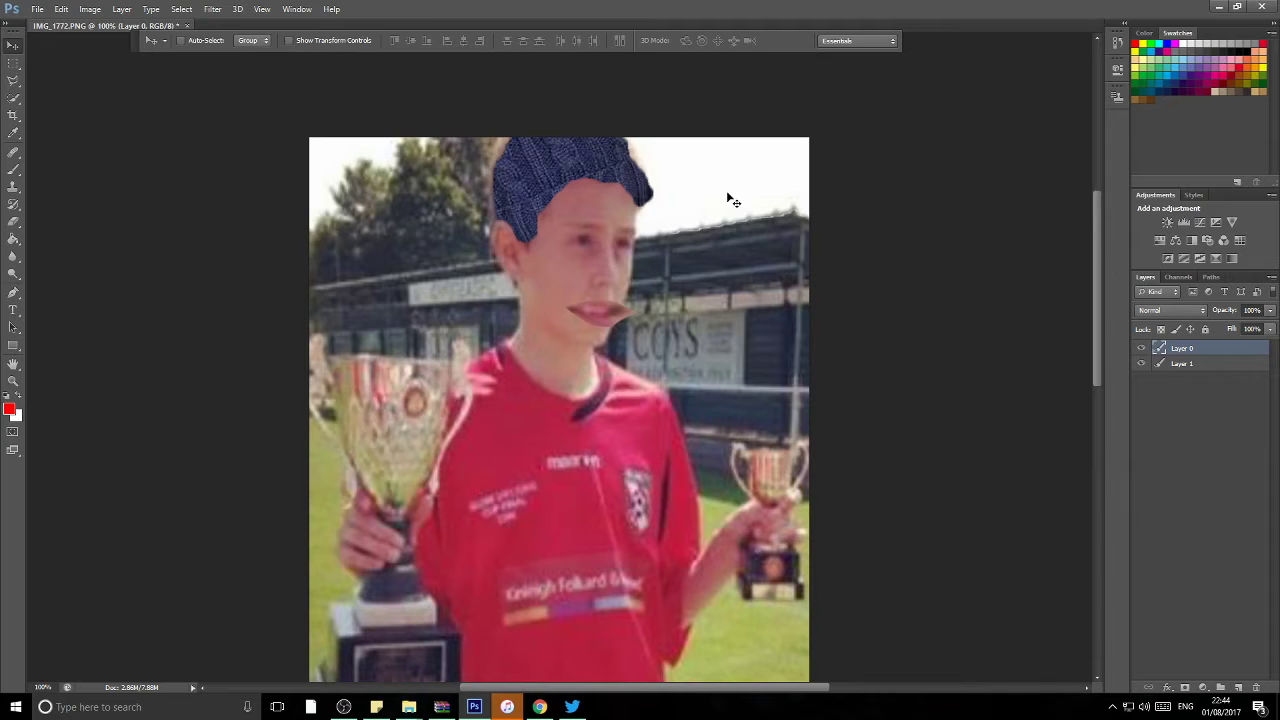
key("e")
left_click(197, 40)
left_click_drag(200, 63, 168, 63)
mouse_move(530, 220)
left_mouse_down()
mouse_move(620, 190)
mouse_move(560, 205)
left_mouse_up()
left_click_drag(497, 143, 650, 185)
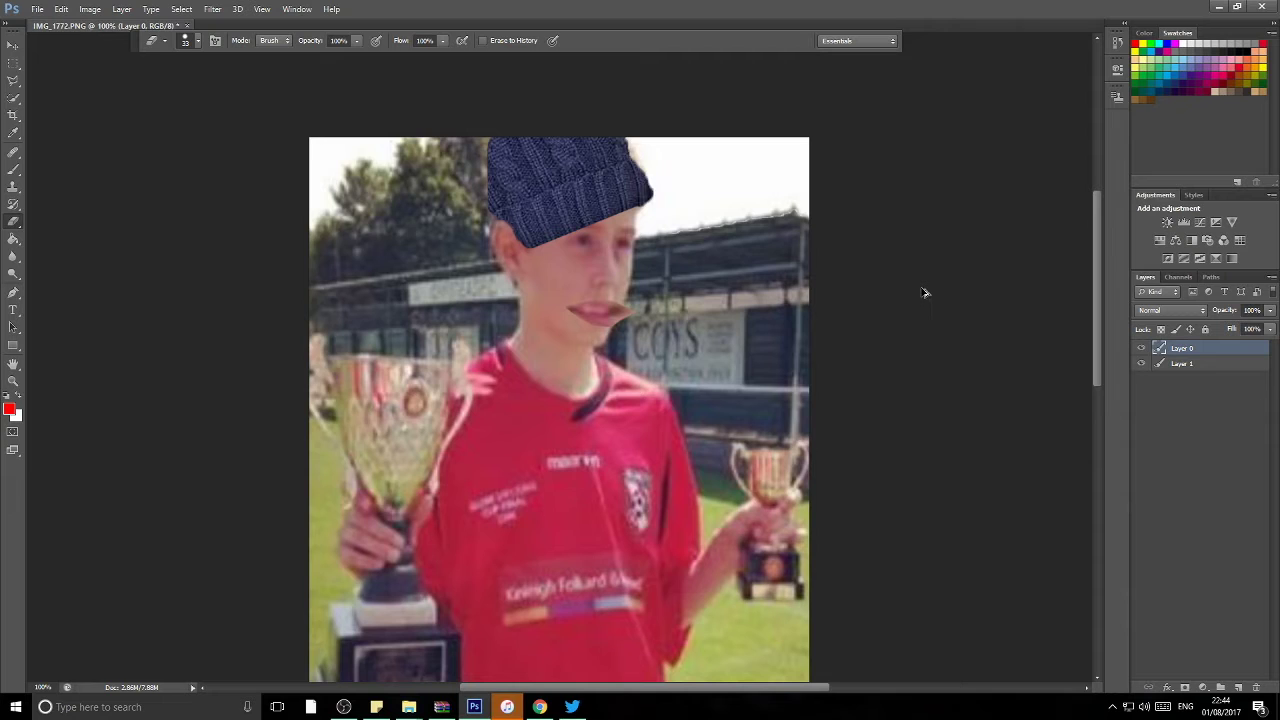
Step: Try rotating the hat layer, cancel it, and return to erasing on Layer 0
left_click(14, 47)
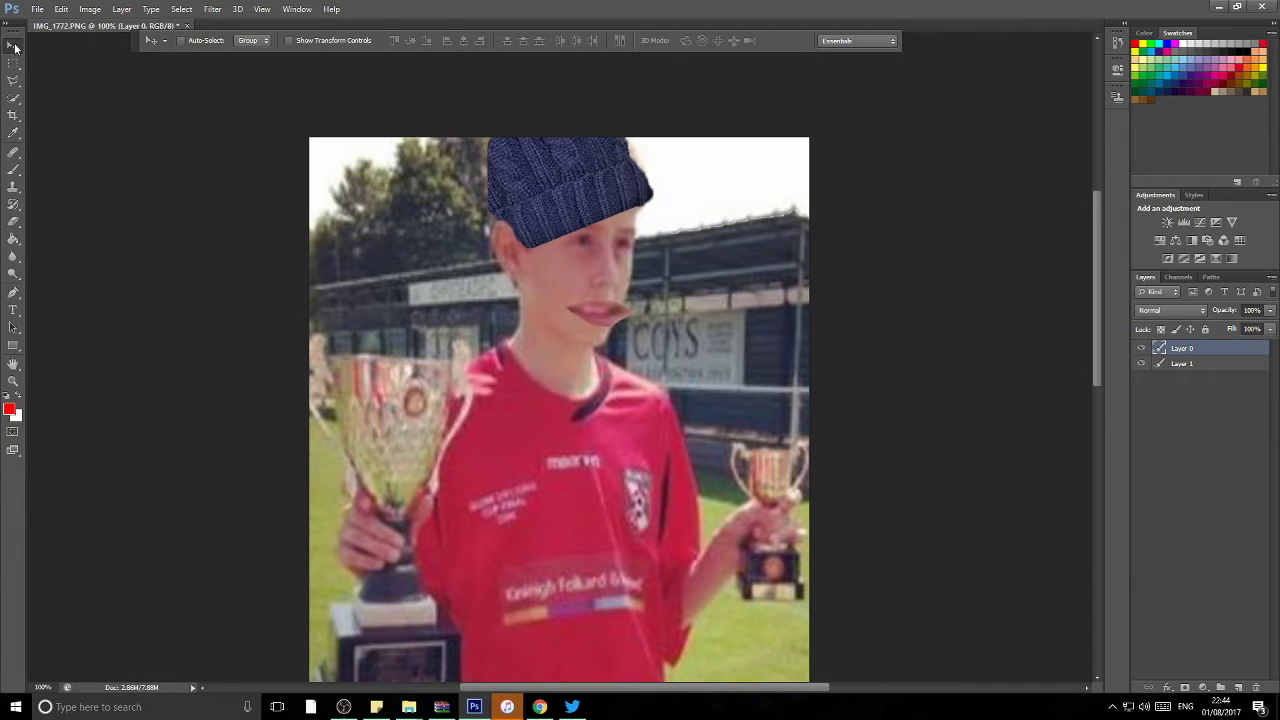
key("ctrl+t")
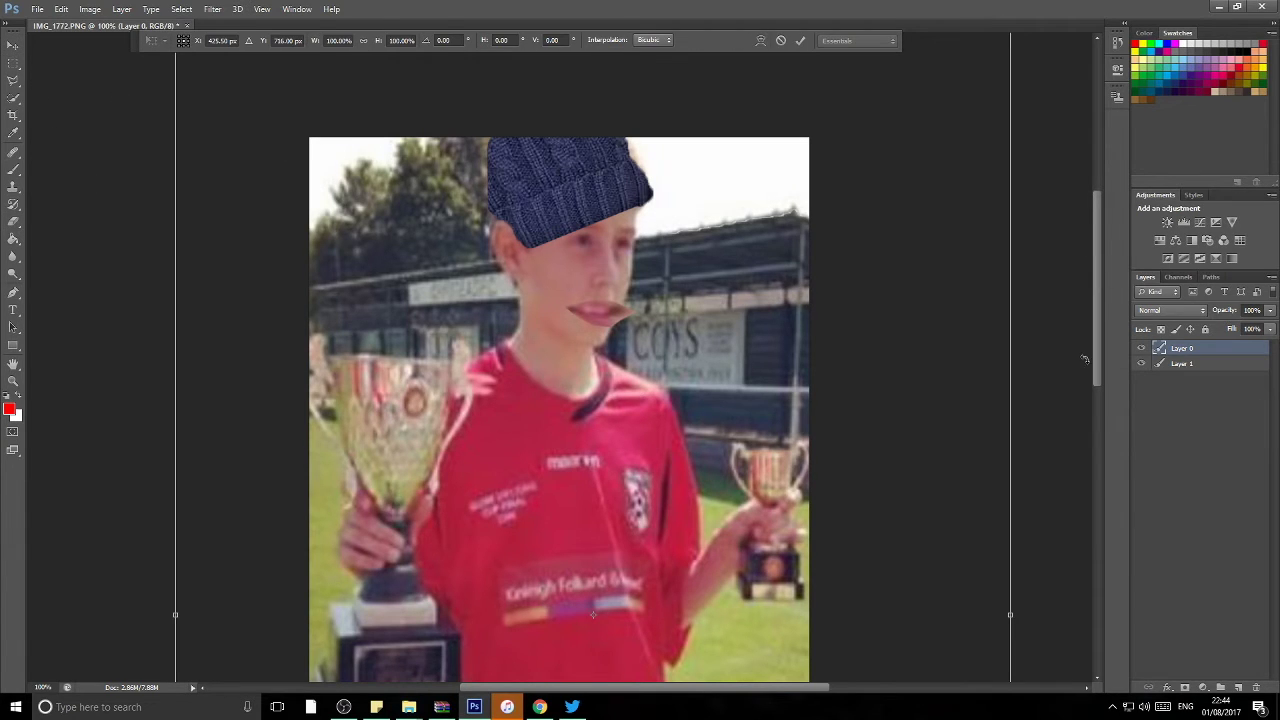
key("Return")
left_click(1182, 363)
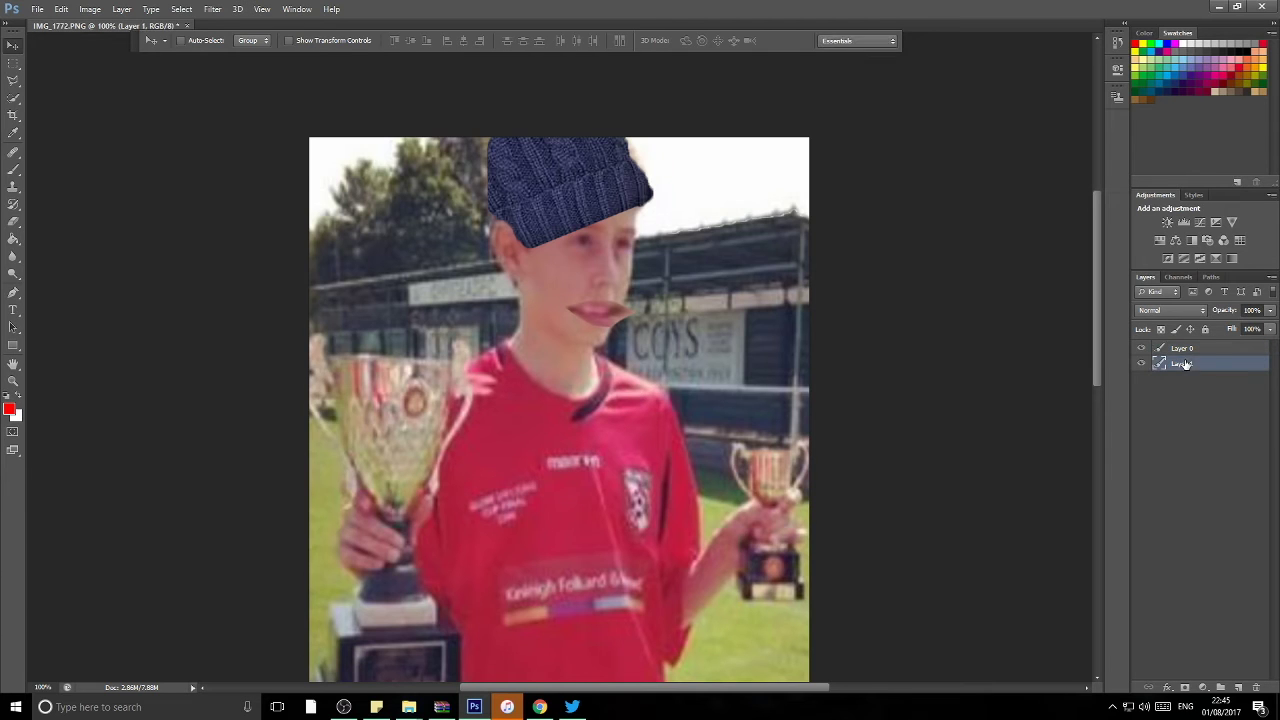
key("ctrl+t")
left_click_drag(668, 77, 677, 74)
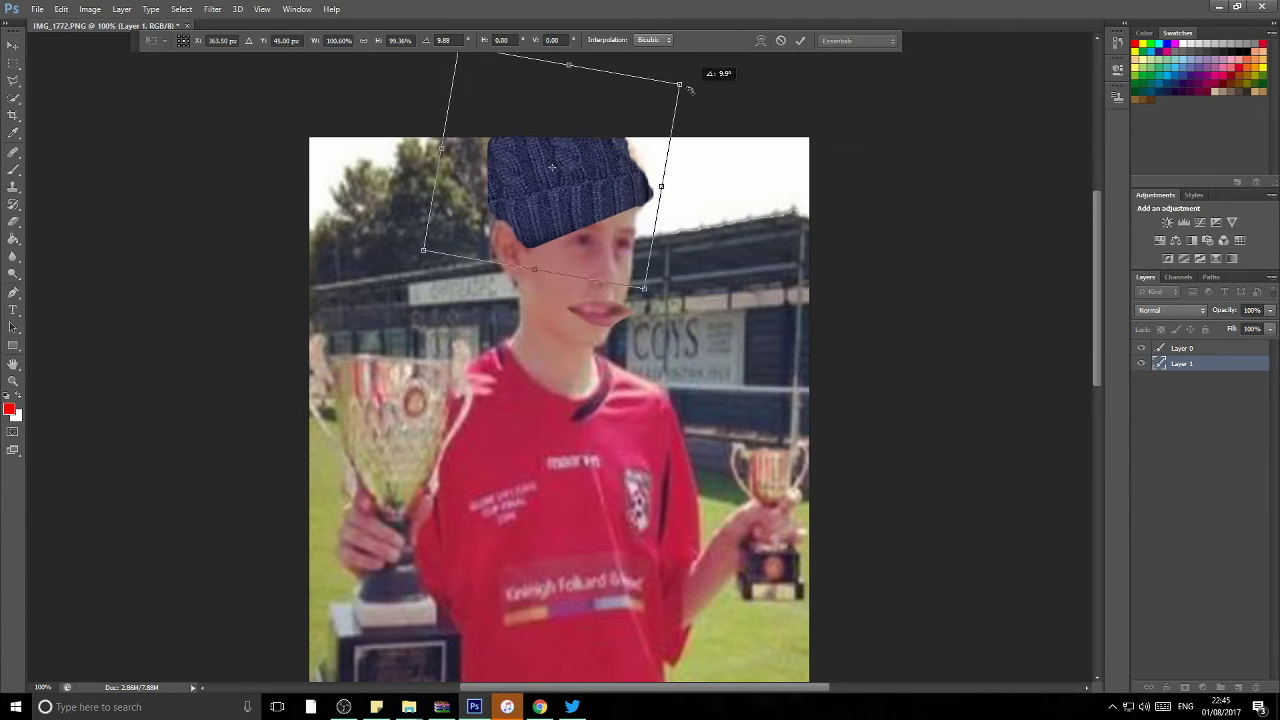
key("Escape")
key("e")
key("alt+bracketright")
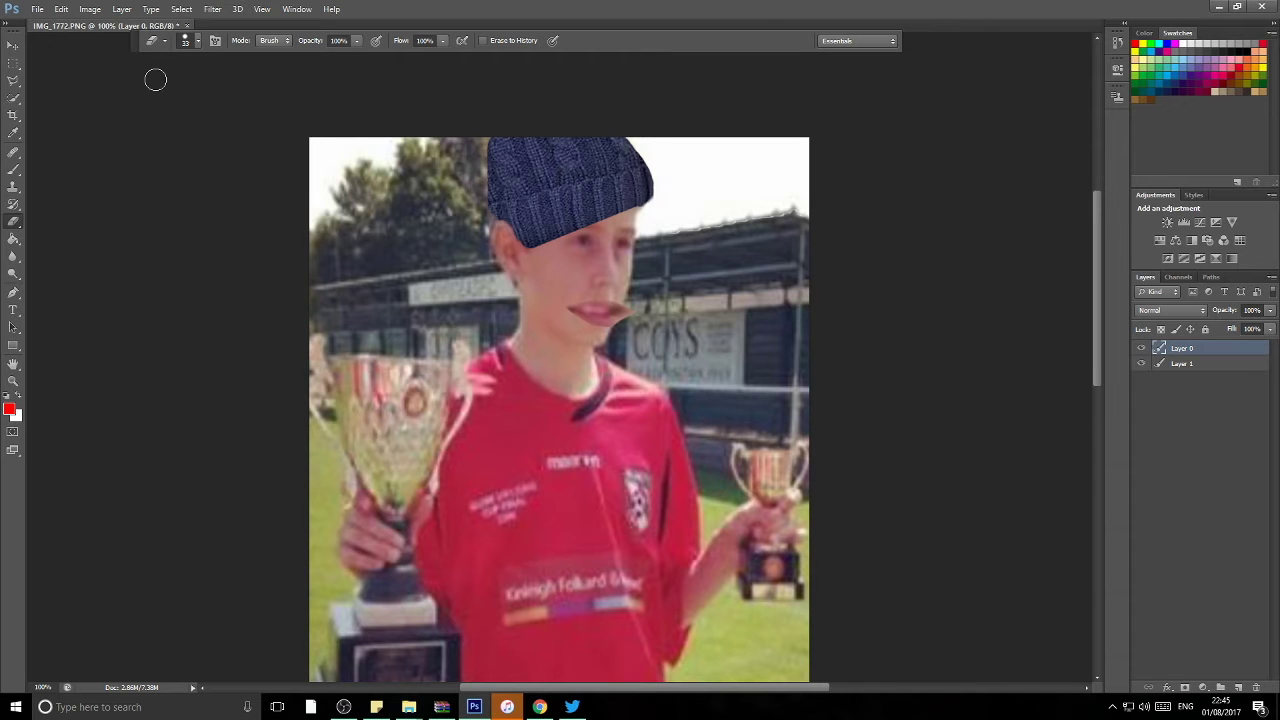
Step: Zoom in by the boy's ear, erase stray hat-edge pixels with a smaller eraser, then zoom back out
scroll(160, 88, "down", 2)
scroll(558, 369, "up", 5)
scroll(1085, 360, "up", 2)
left_click_drag(1097, 358, 1086, 169)
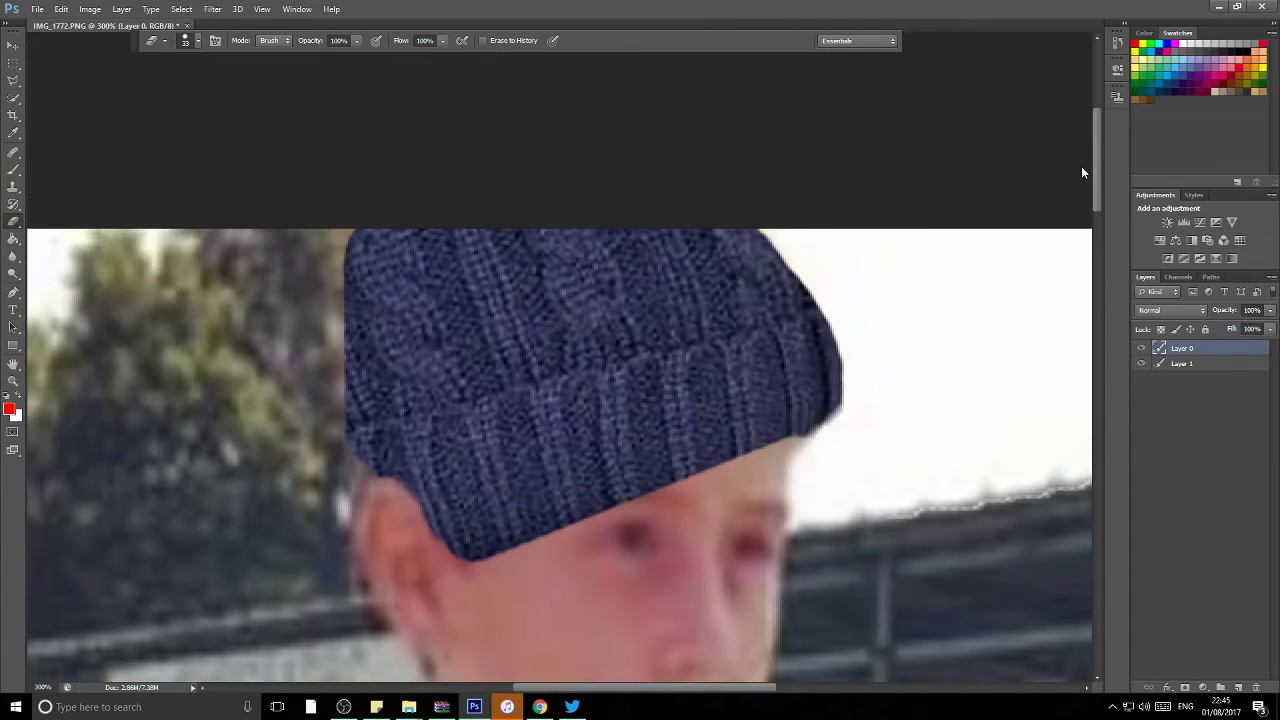
left_click(197, 41)
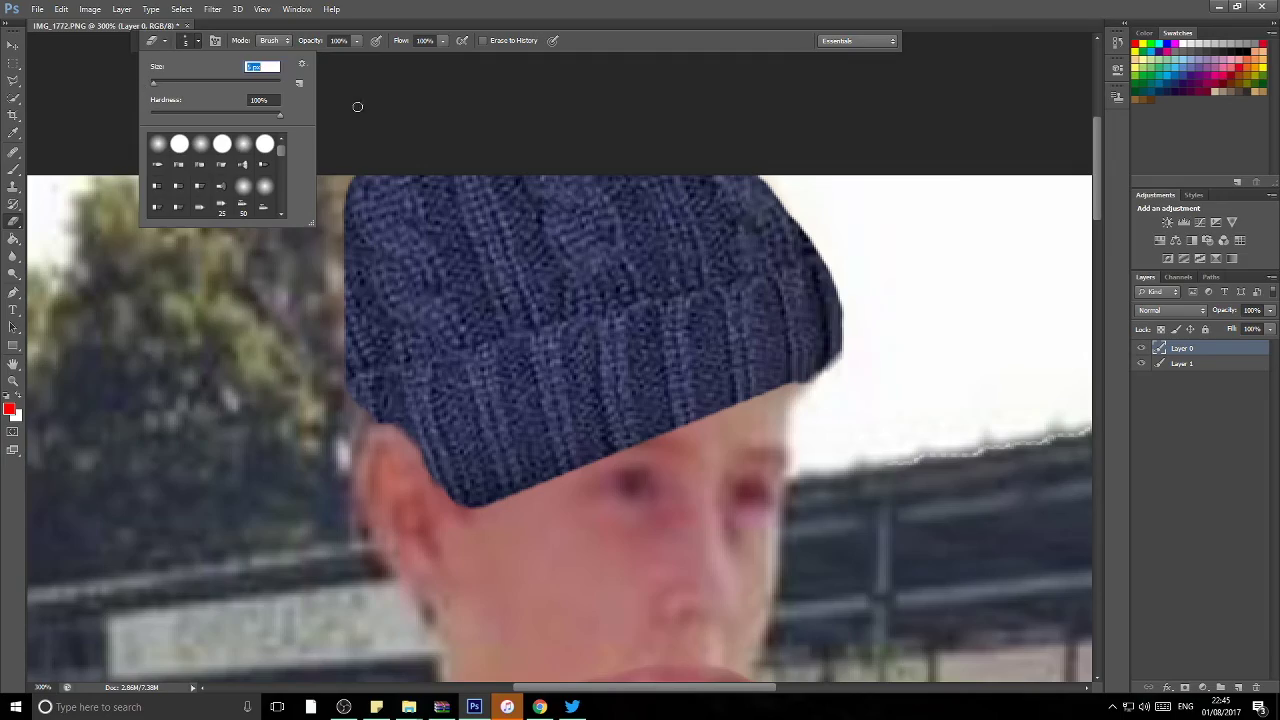
scroll(357, 107, "up", 3)
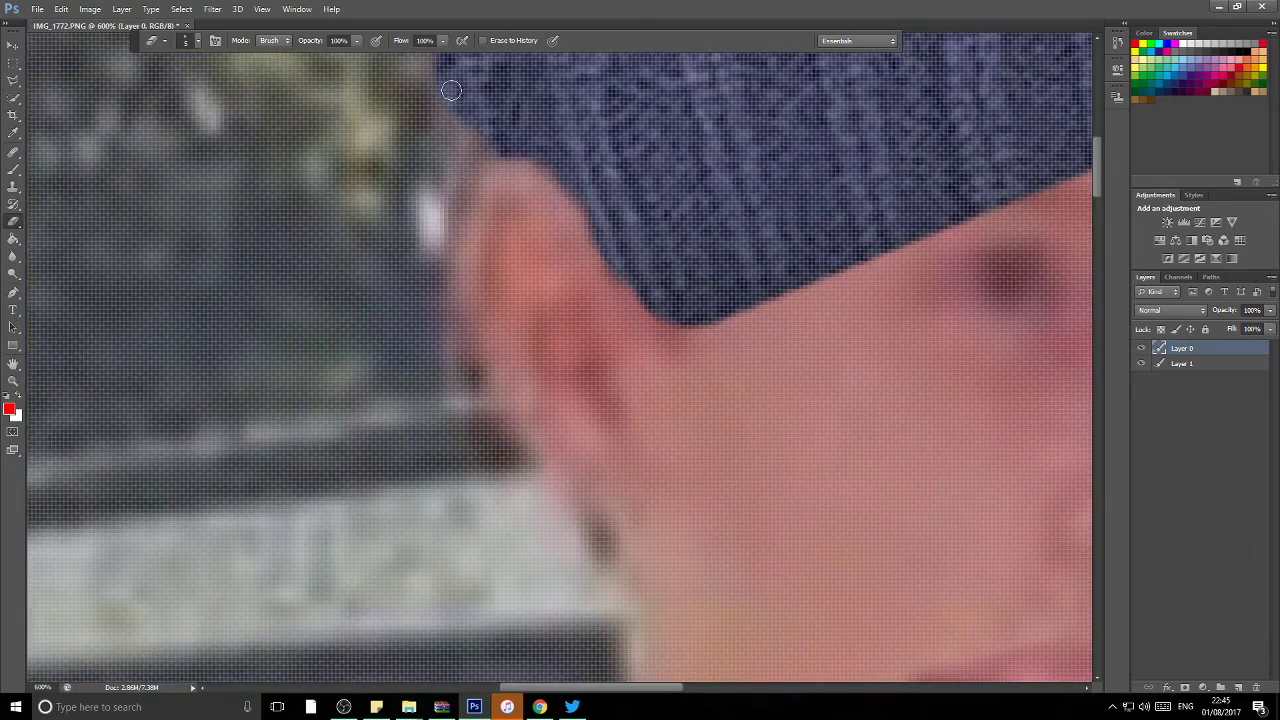
mouse_move(451, 91)
left_mouse_down()
mouse_move(451, 236)
mouse_move(470, 140)
left_mouse_up()
scroll(477, 386, "up", 10)
scroll(440, 352, "down", 2)
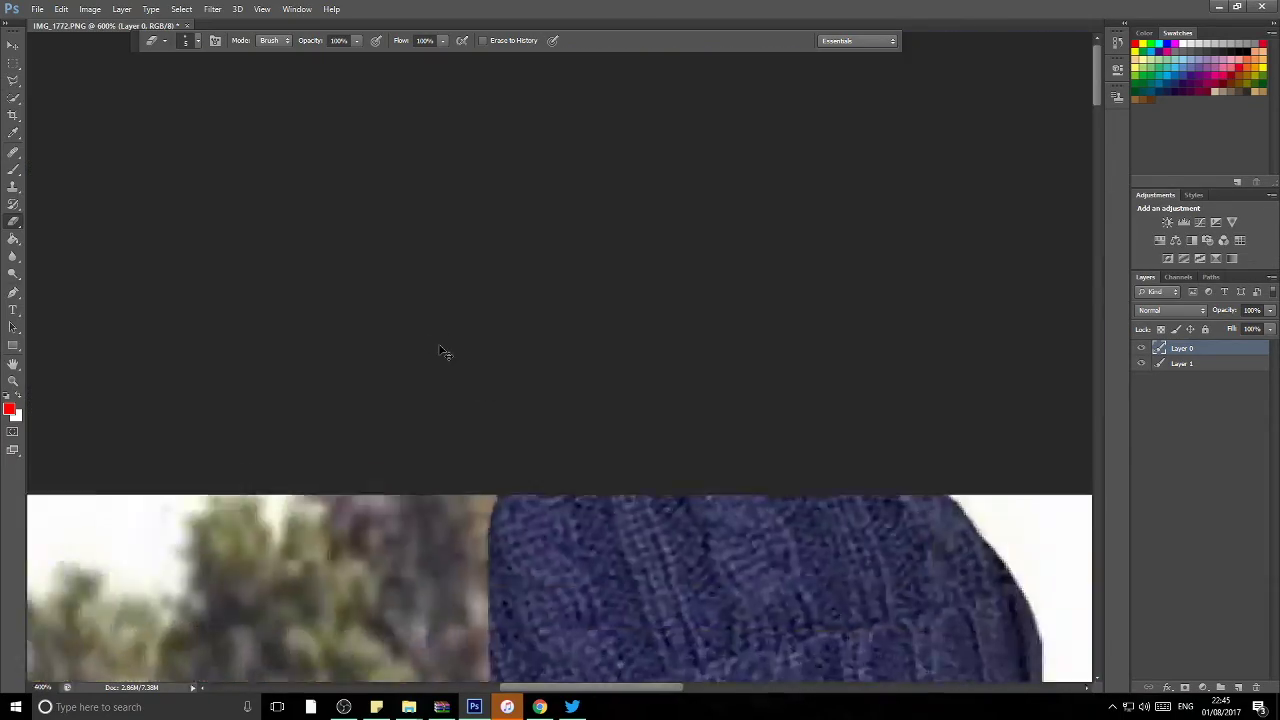
scroll(440, 352, "down", 5)
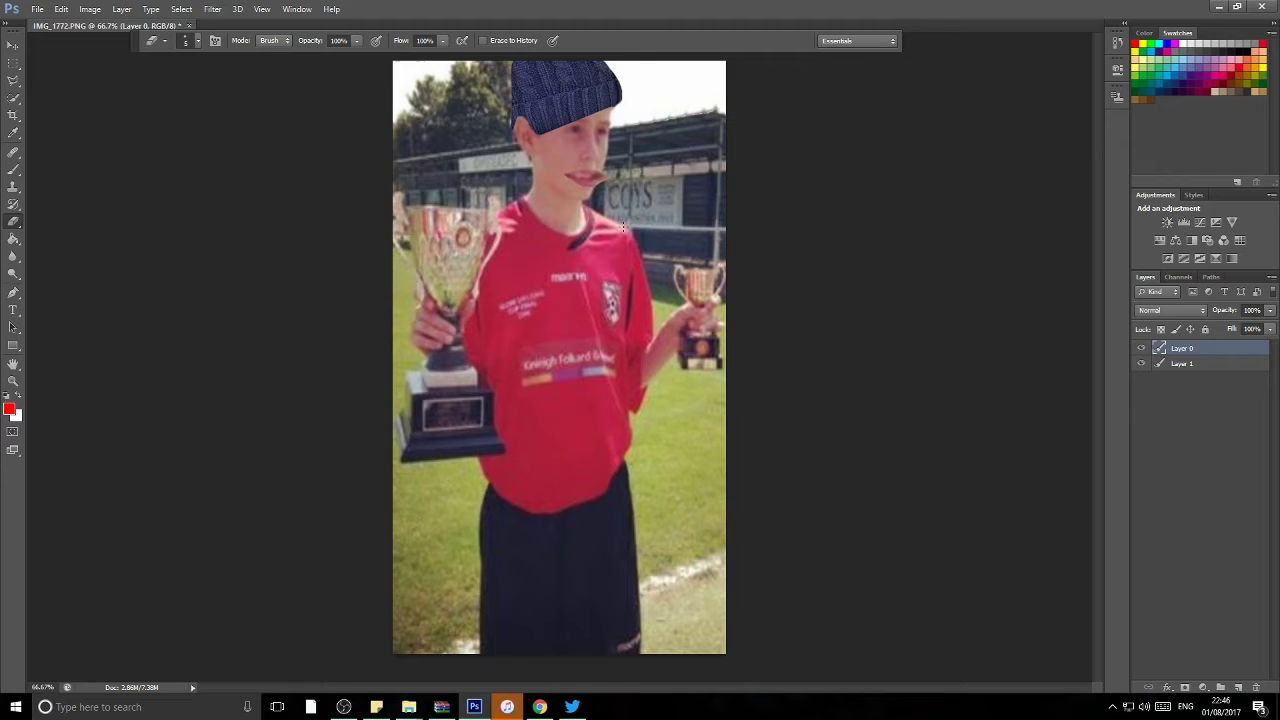
Step: Lasso around the trophy plaque, glance at Refine Edge, then drop the selection
left_click(13, 246)
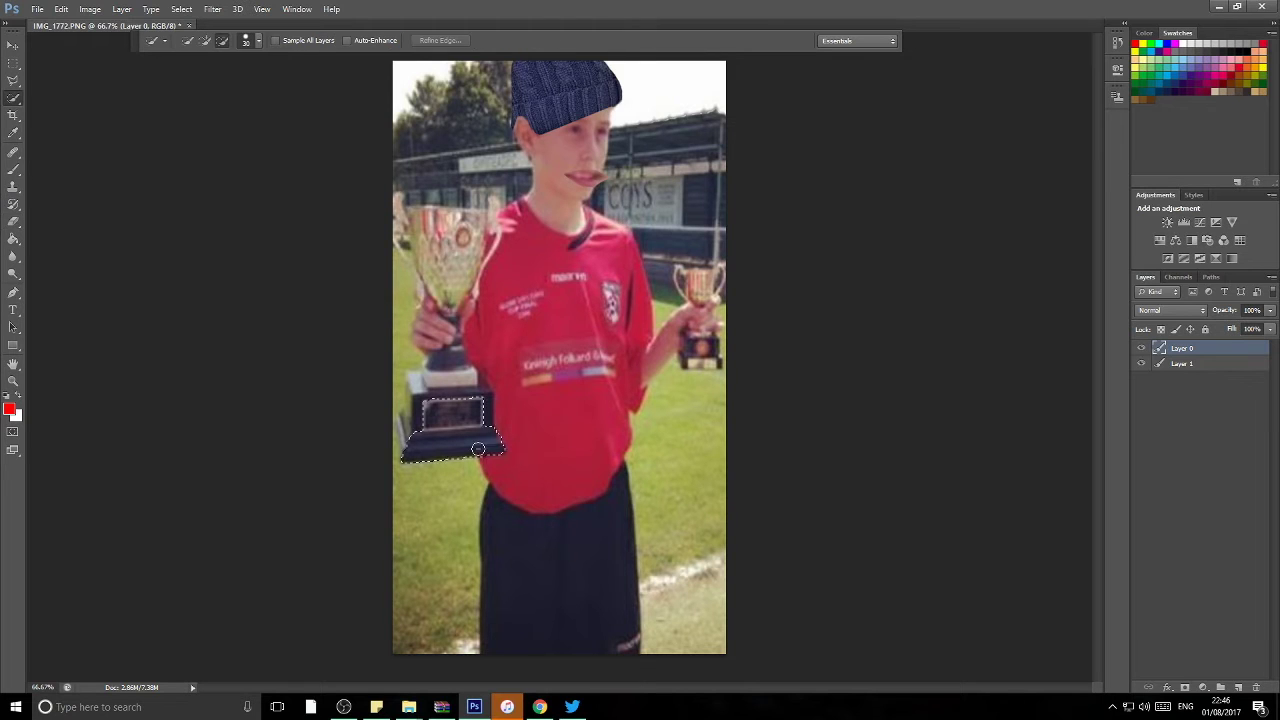
left_click(450, 414)
key("l")
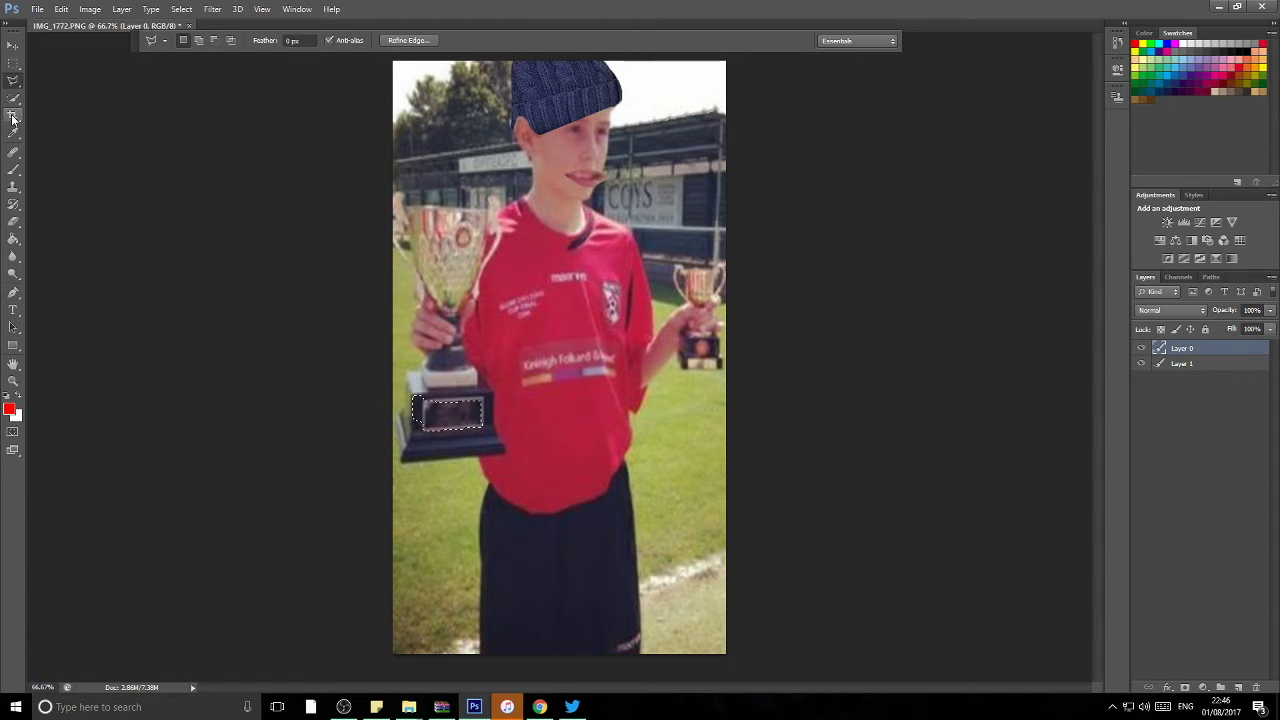
right_click(426, 430)
left_click(596, 186)
key("Escape")
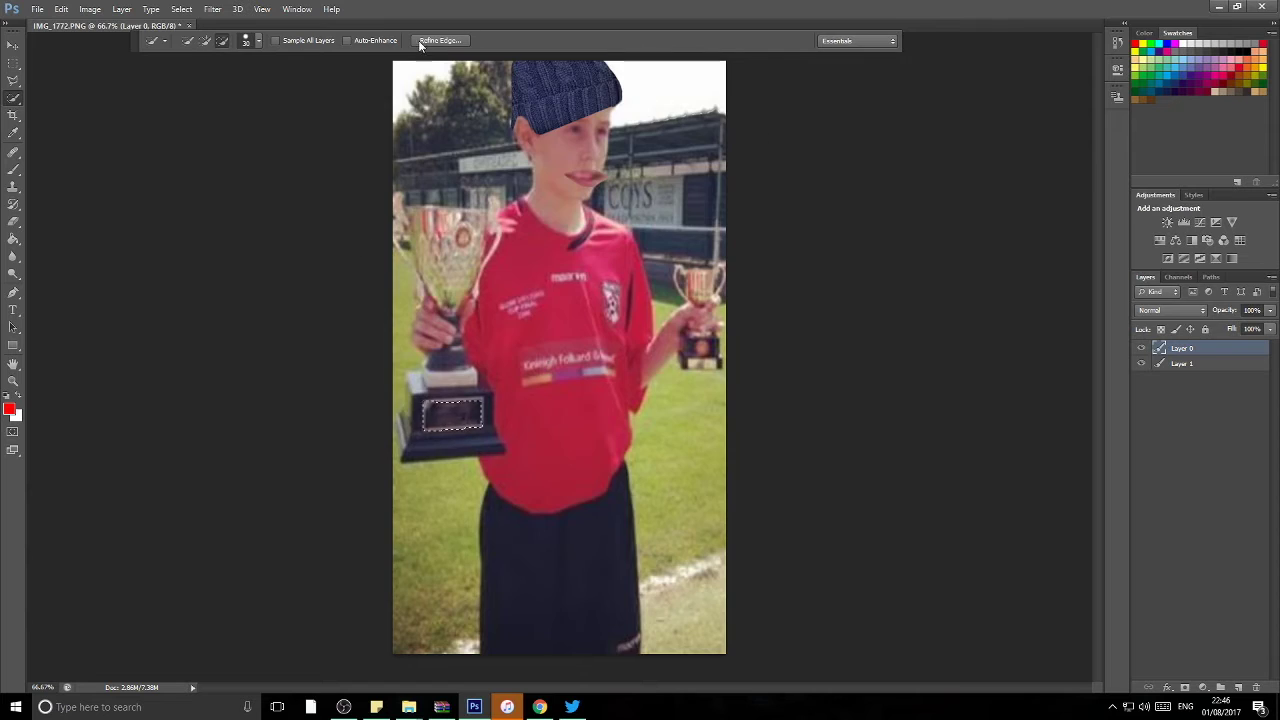
right_click(433, 418)
left_click(466, 417)
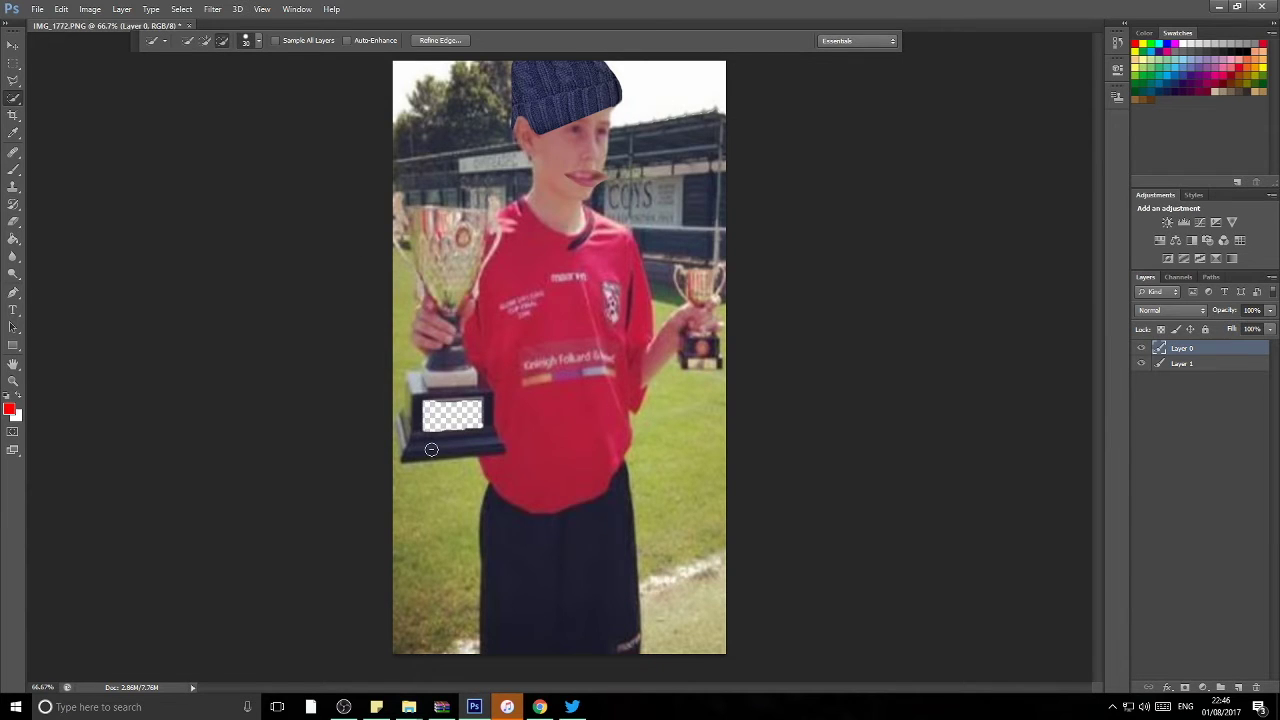
Step: Select and delete the grass on both sides and the stands to the boy's right
left_click(455, 495)
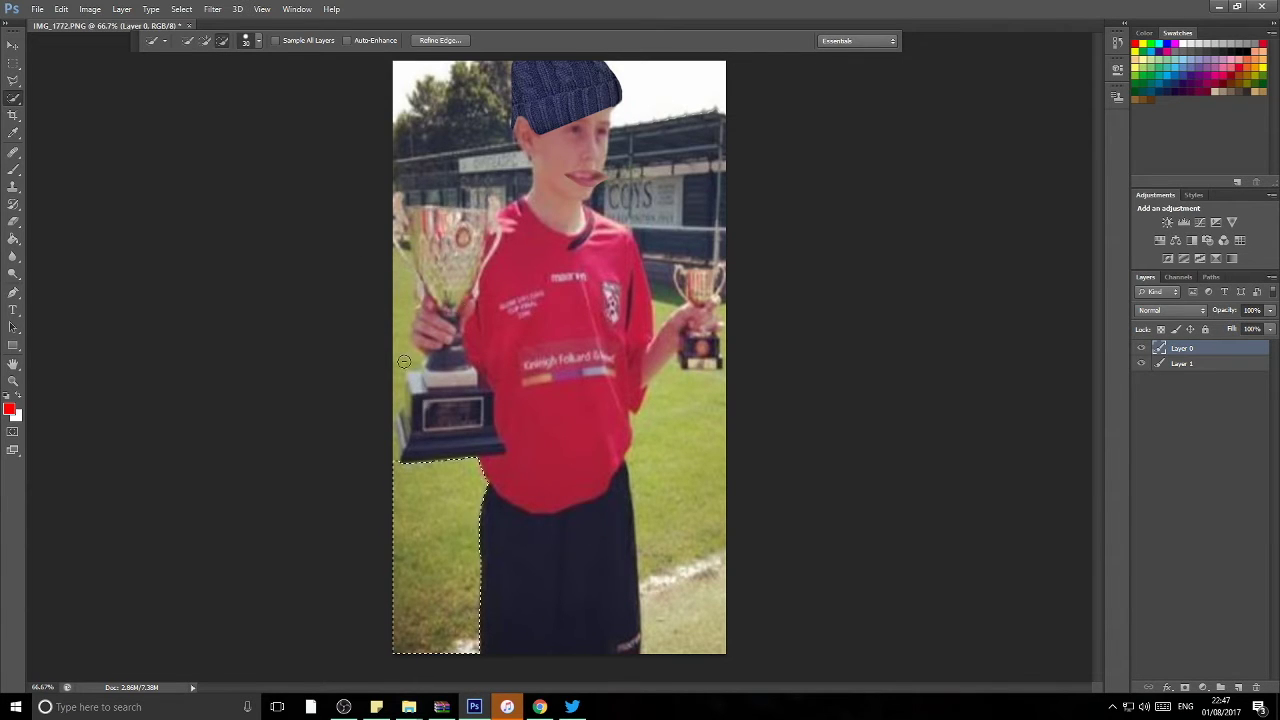
key("Delete")
left_click(682, 452)
key("Delete")
left_click_drag(663, 177, 664, 244)
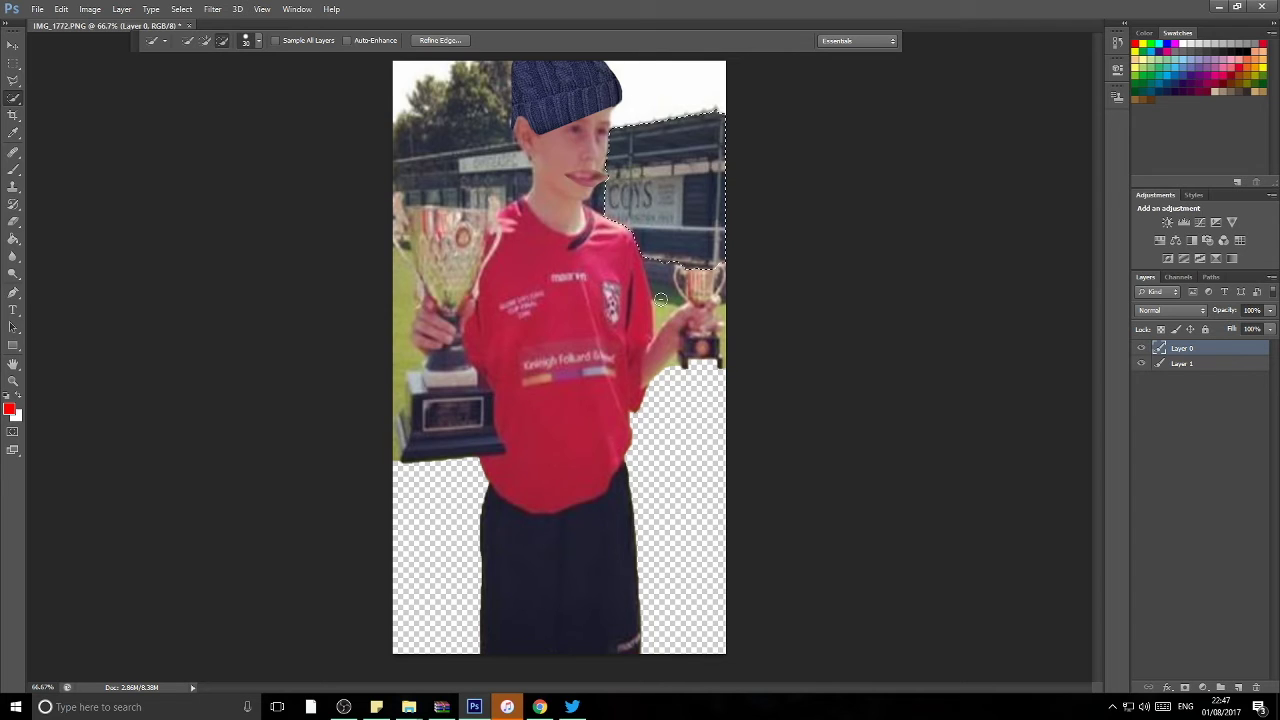
key("Delete")
left_click(205, 40)
mouse_move(400, 265)
left_mouse_down()
mouse_move(383, 371)
mouse_move(410, 455)
left_mouse_up()
key("Delete")
left_click(664, 290)
key("Delete")
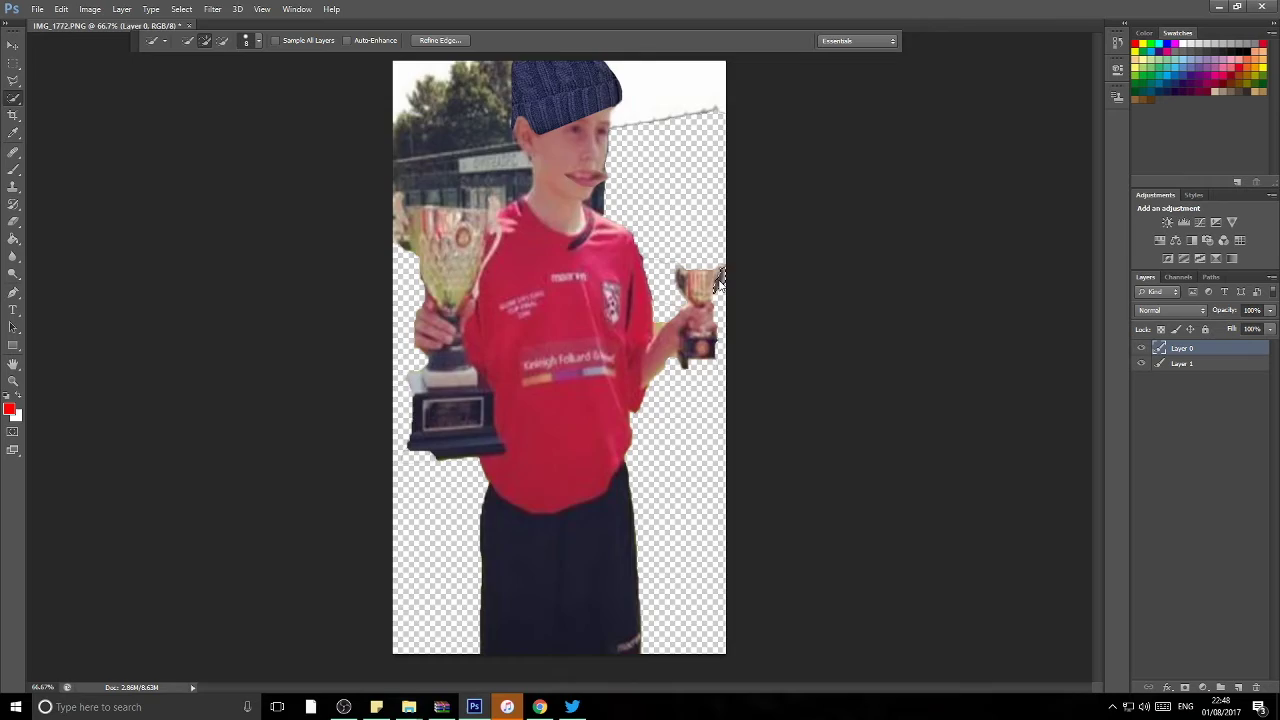
Step: Delete the upper-left background and set up the Eraser on Layer 0, viewing the whole photo
key("ctrl+plus")
key("ctrl+plus")
key("ctrl+plus")
key("ctrl+minus")
scroll(606, 514, "up", 3)
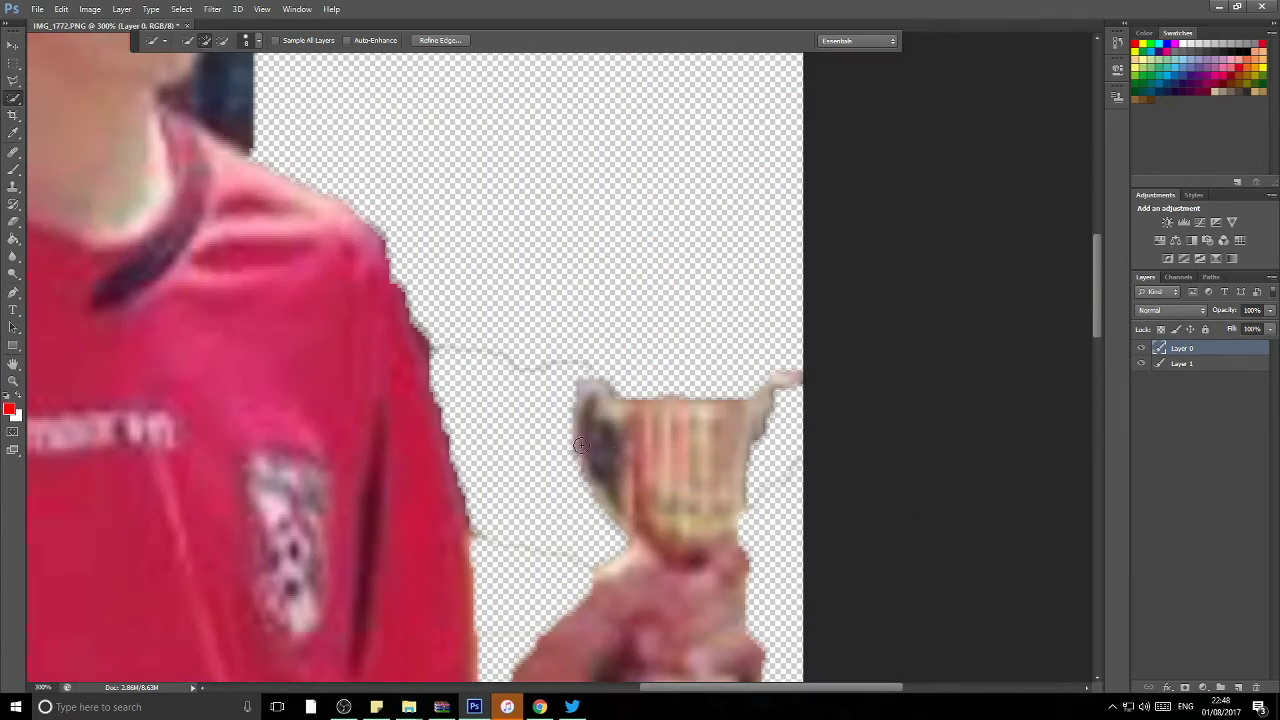
key("ctrl+minus")
key("Delete")
key("e")
left_click(197, 40)
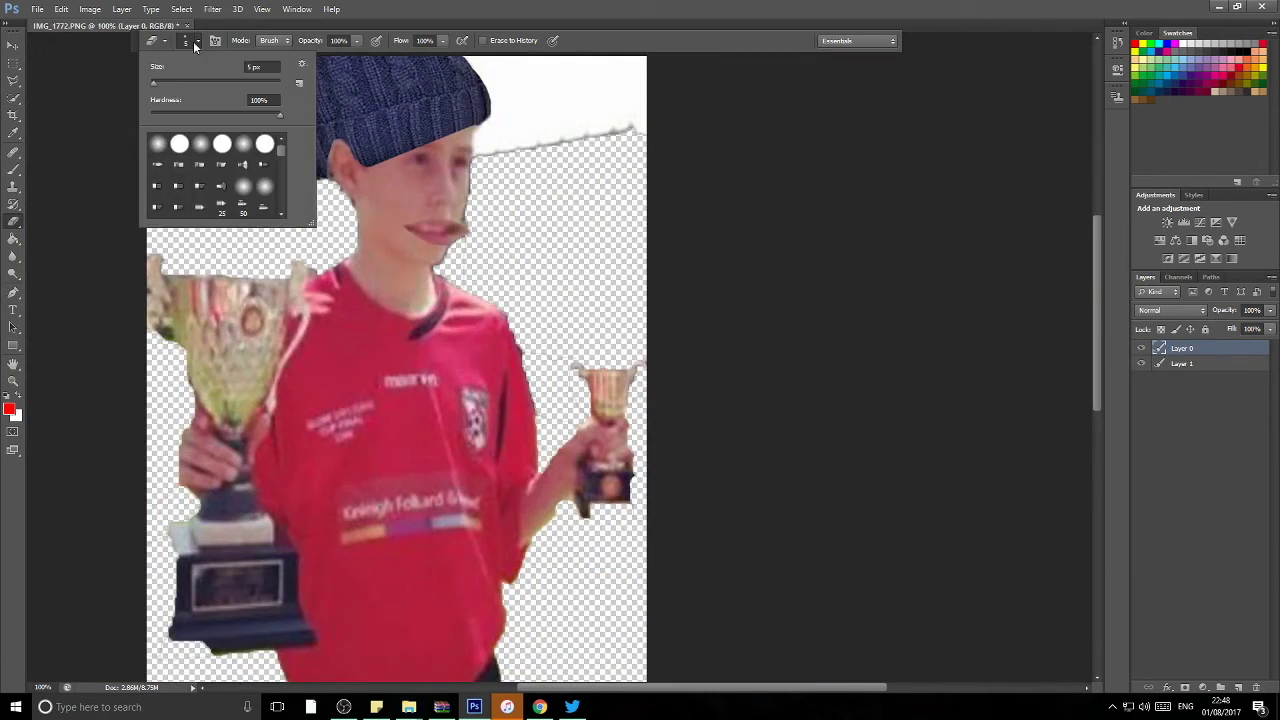
scroll(655, 90, "down", 2)
scroll(629, 108, "up", 2)
key("ctrl+minus")
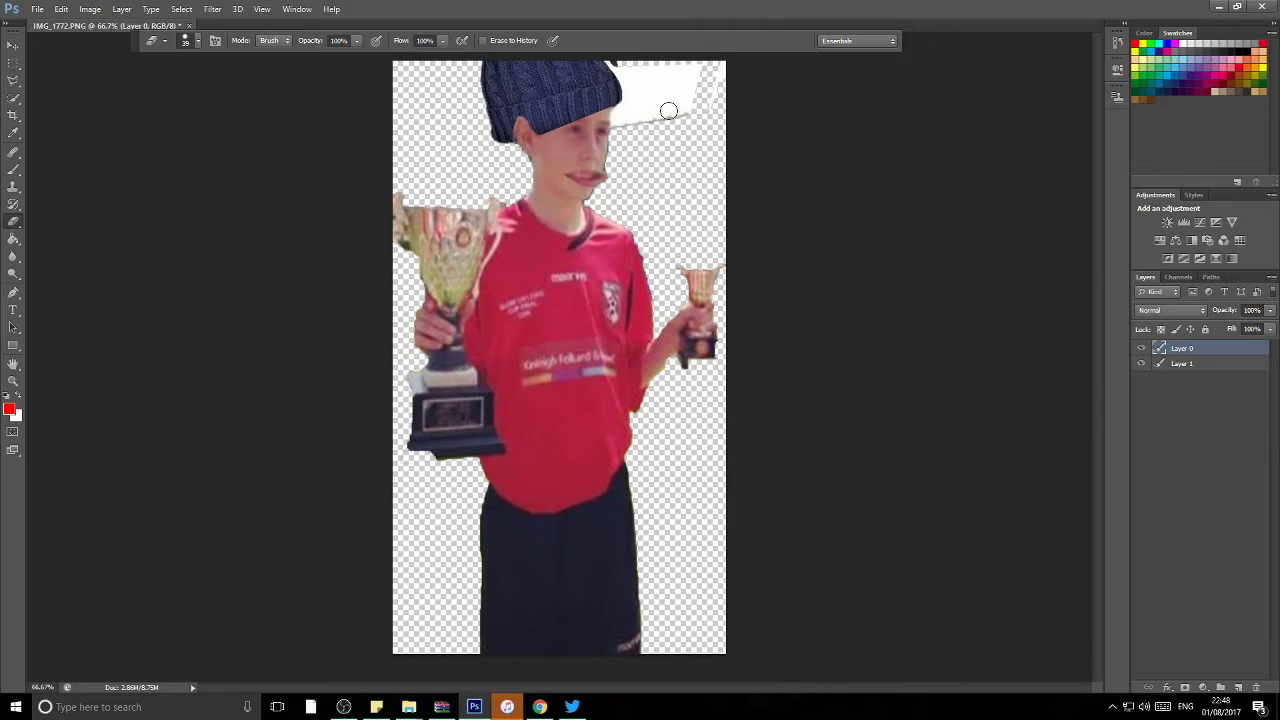
key("alt+bracketleft")
key("alt+bracketright")
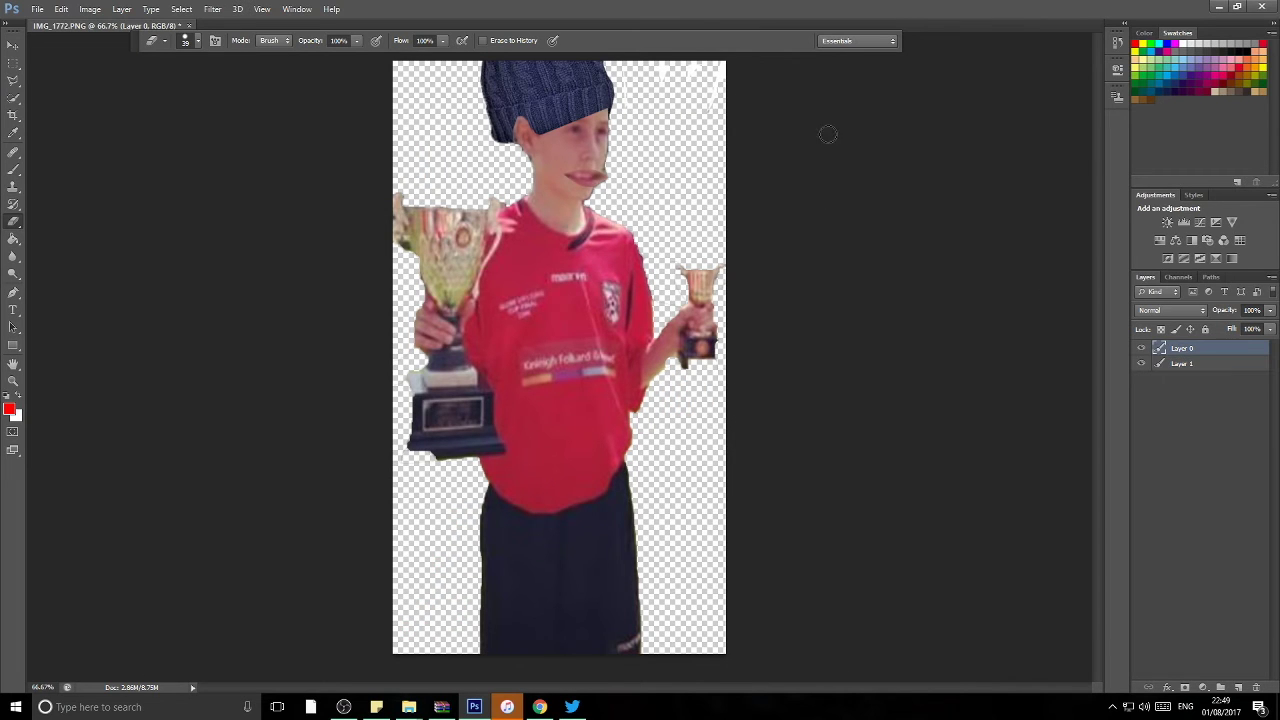
Step: Search images for 'prison', copy a corridor picture, and paste it into the photo as Layer 2
left_click(539, 707)
scroll(372, 200, "up", 1)
left_click(372, 86)
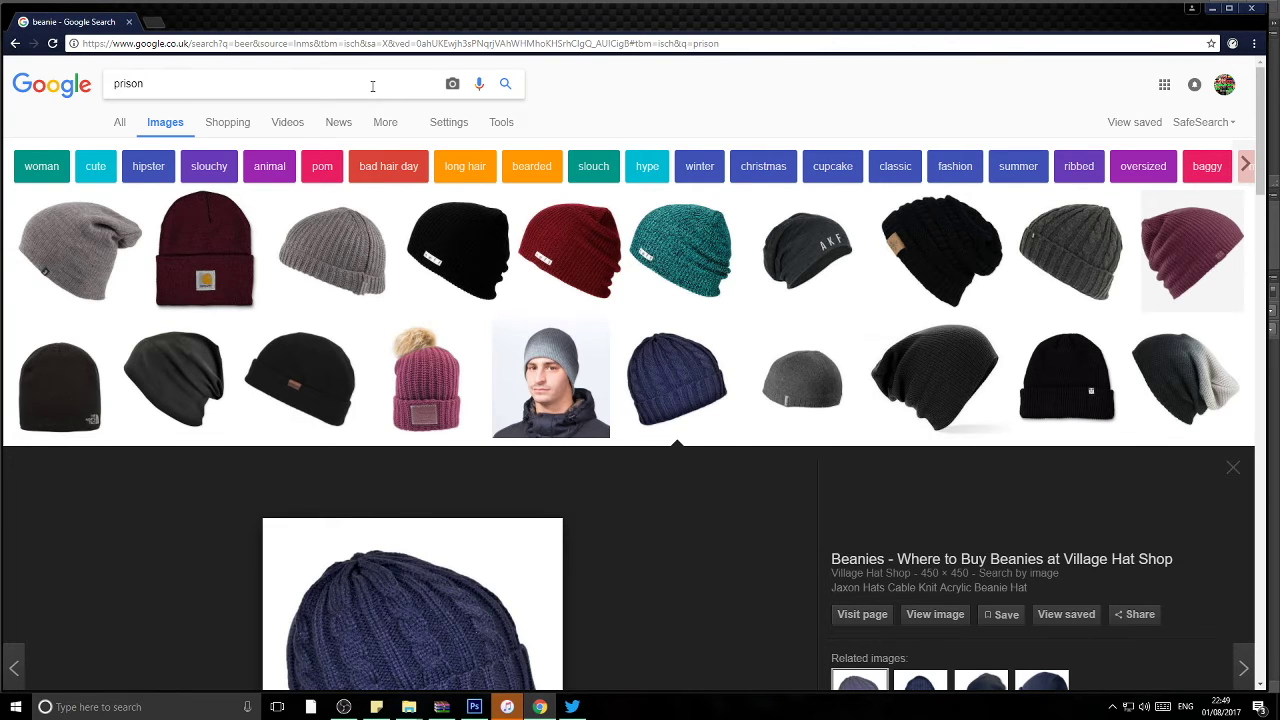
key("Return")
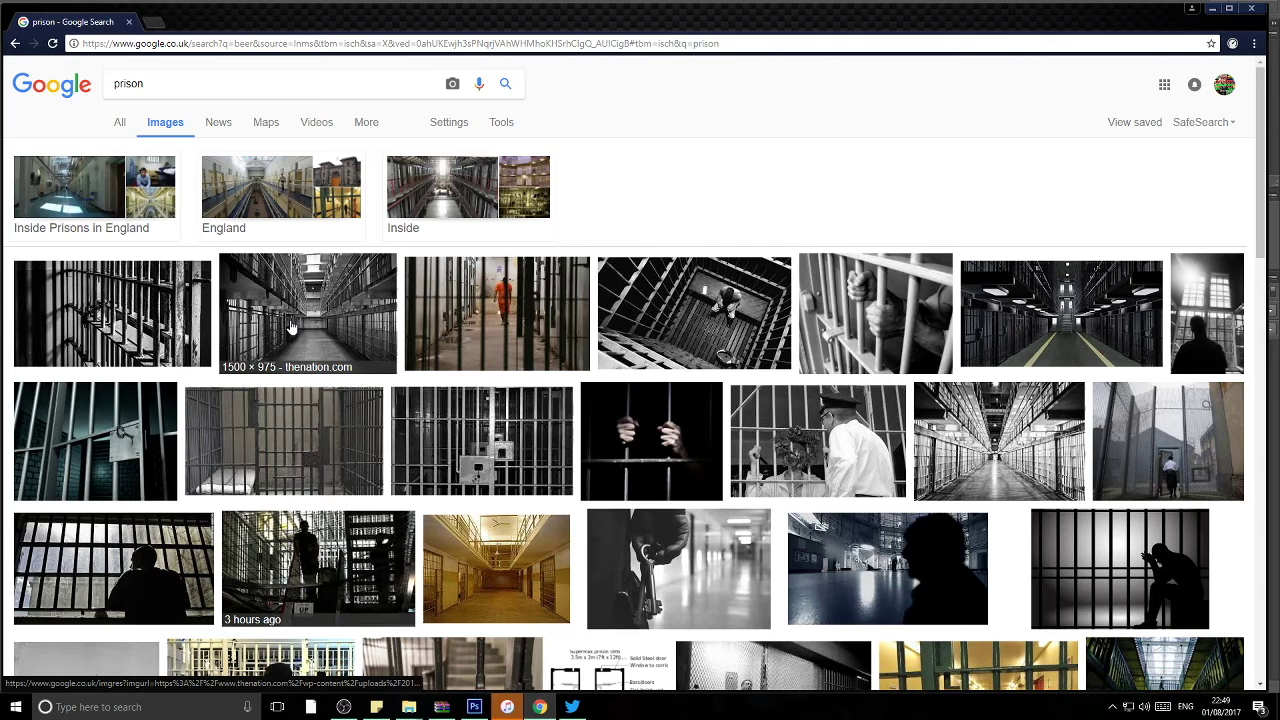
right_click(288, 318)
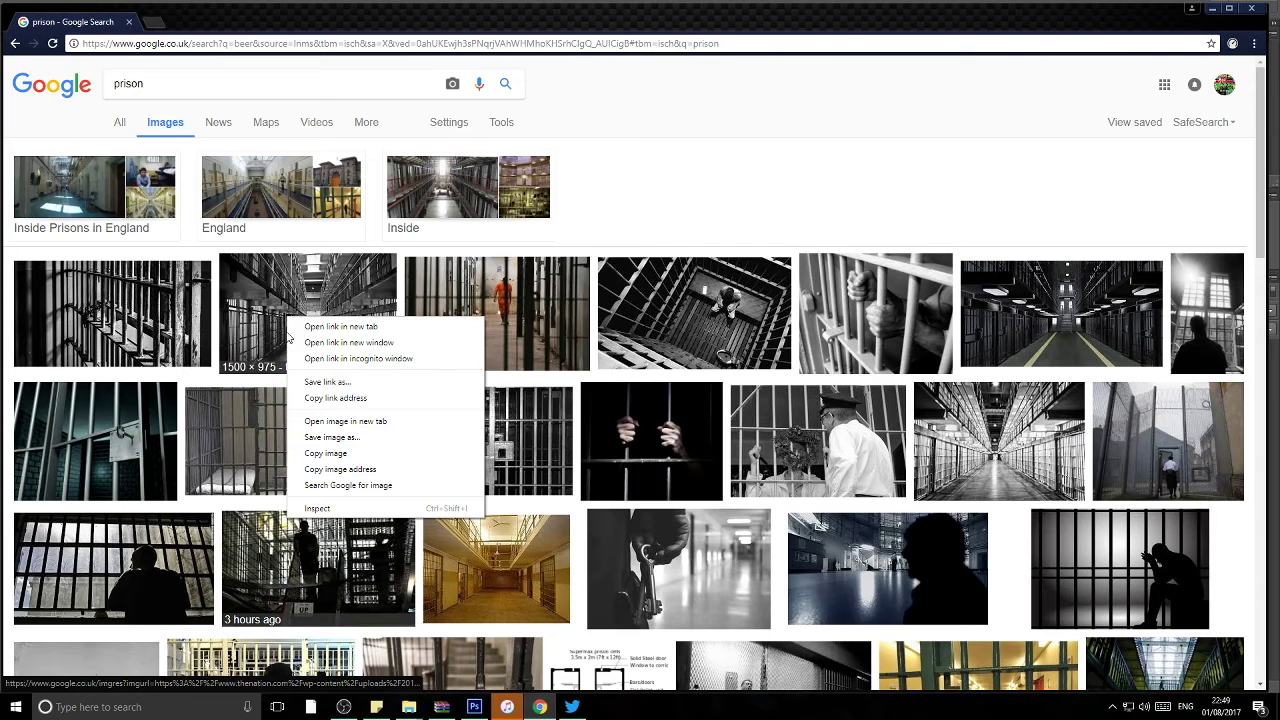
left_click(325, 453)
left_click(474, 707)
key("ctrl+v")
Step: Move Layer 2 to the bottom and scale it up to cover the whole canvas
left_click_drag(1212, 399, 1212, 395)
key("ctrl+t")
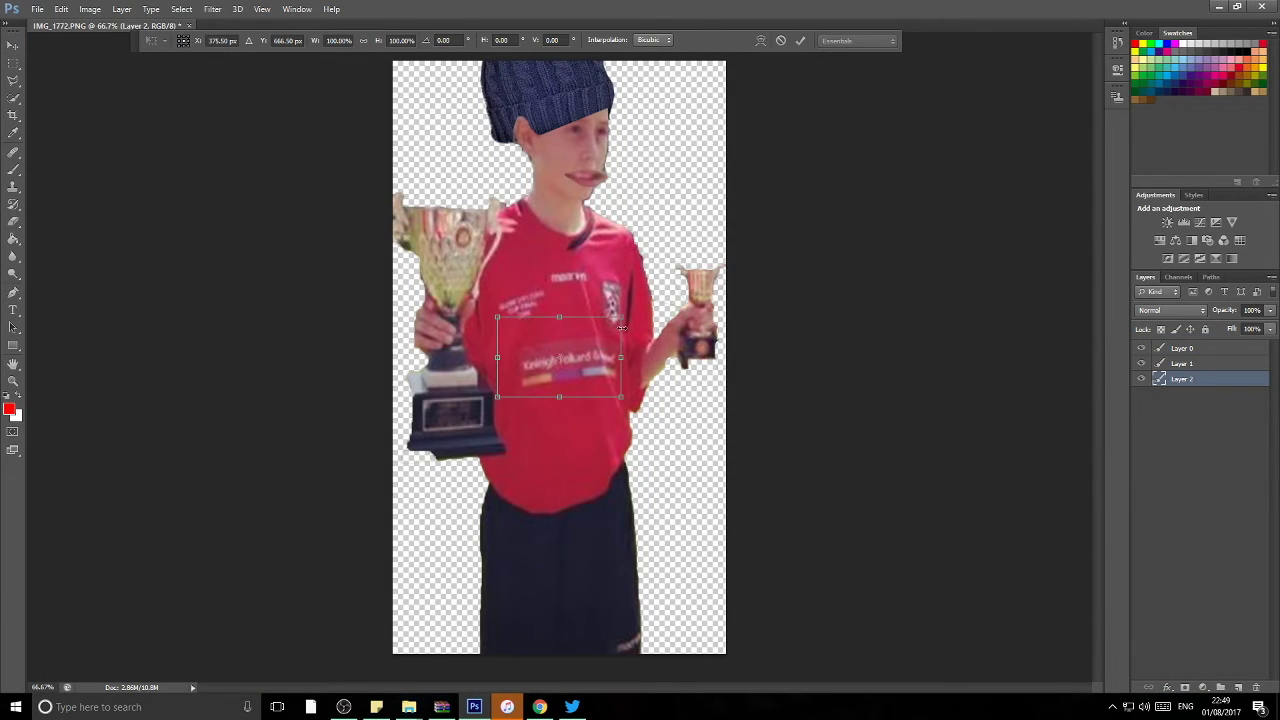
left_click_drag(621, 317, 834, 166)
left_click_drag(491, 166, 322, 66)
left_click_drag(588, 392, 583, 666)
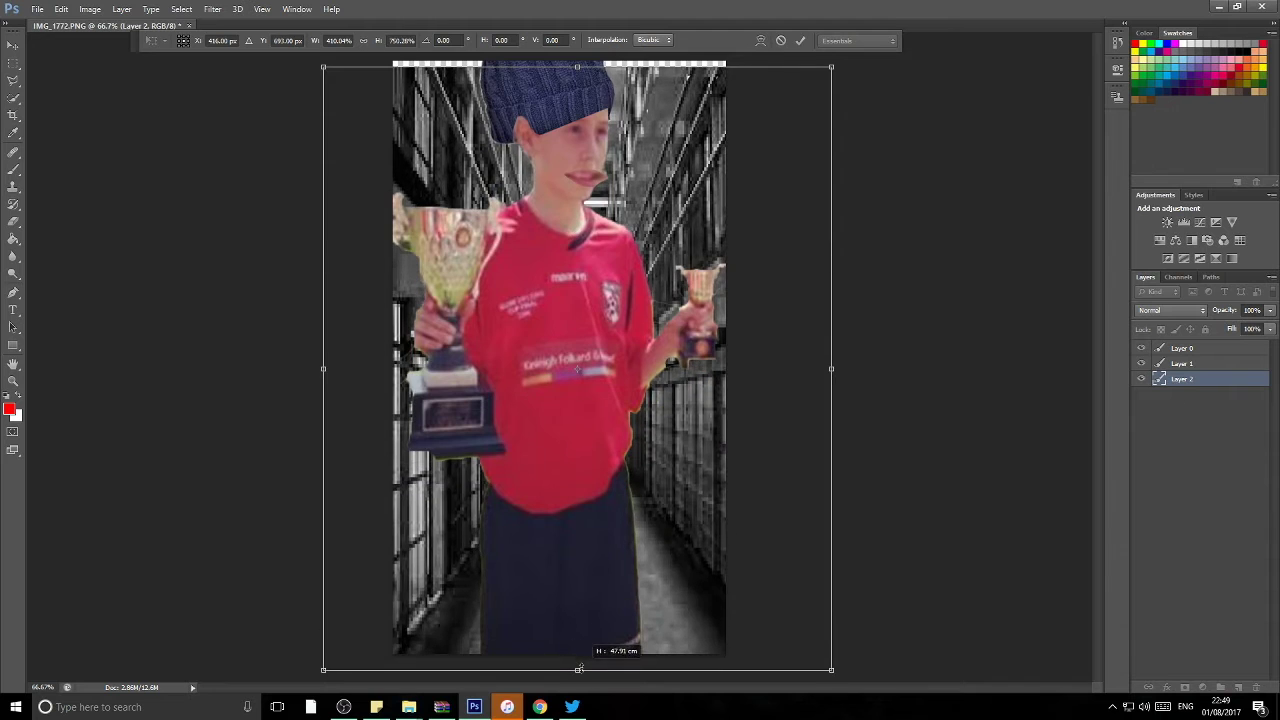
key("Return")
Step: Quick Select the boy's red shirt on Layer 0, then deselect it
key("e")
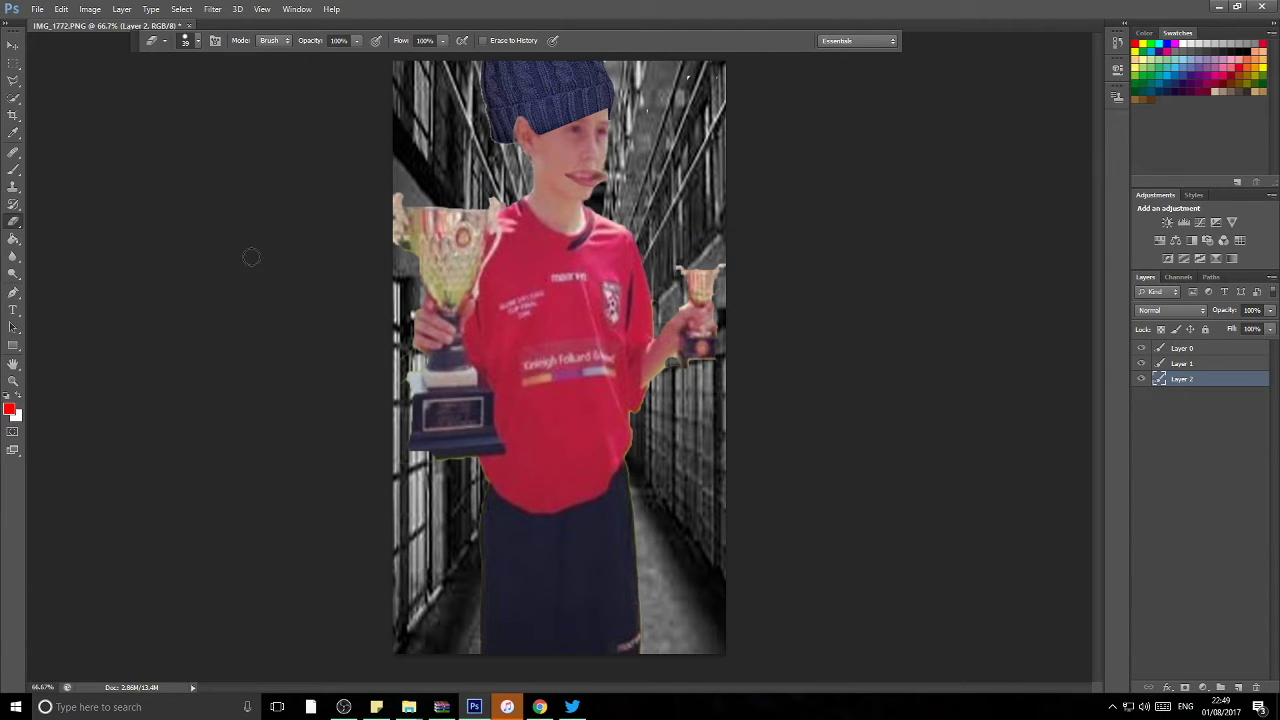
key("alt+period")
key("alt+comma")
key("w")
mouse_move(500, 350)
left_mouse_down()
mouse_move(585, 467)
mouse_move(630, 443)
left_mouse_up()
key("ctrl+d")
left_click(1182, 348)
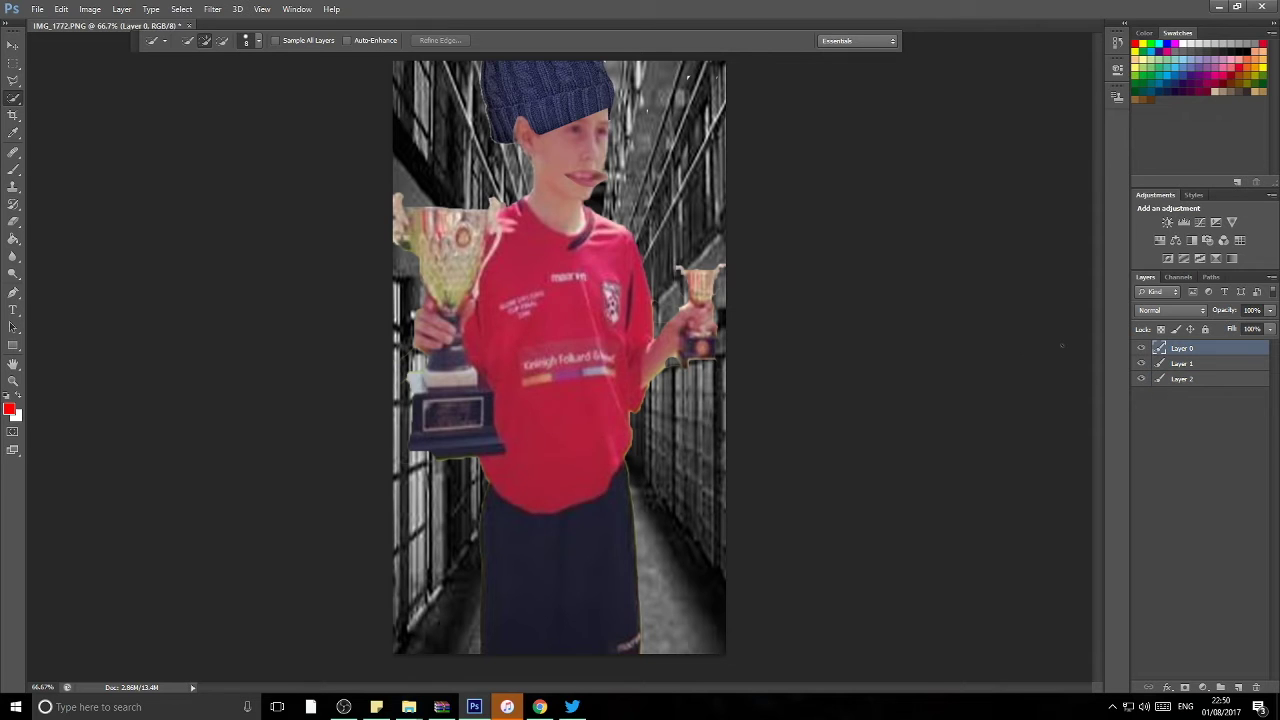
left_click_drag(495, 400, 500, 480)
key("alt+comma")
mouse_move(558, 210)
left_mouse_down()
mouse_move(566, 270)
mouse_move(520, 500)
left_mouse_up()
mouse_move(600, 370)
left_mouse_down()
mouse_move(600, 485)
mouse_move(623, 450)
mouse_move(630, 260)
left_mouse_up()
key("ctrl+d")
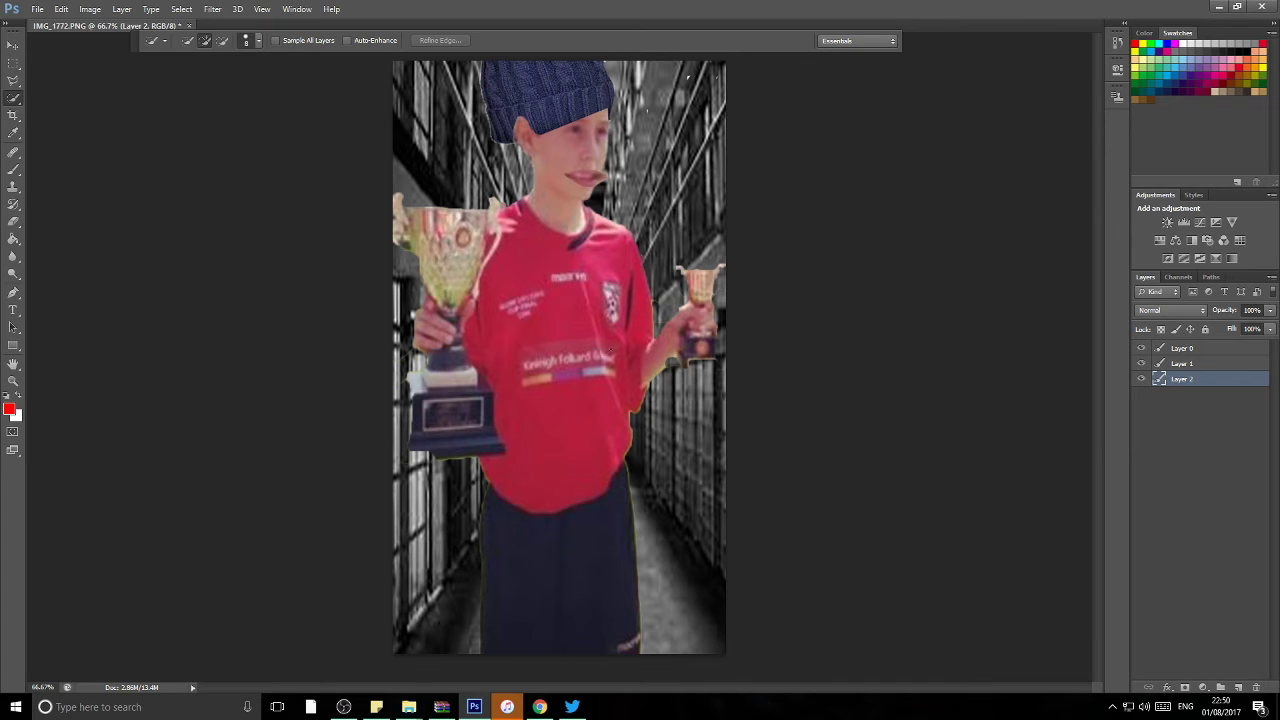
Step: Search images for 'prison shirt', then paste the striped shirt over the boy's torso as Layer 3
left_click(539, 706)
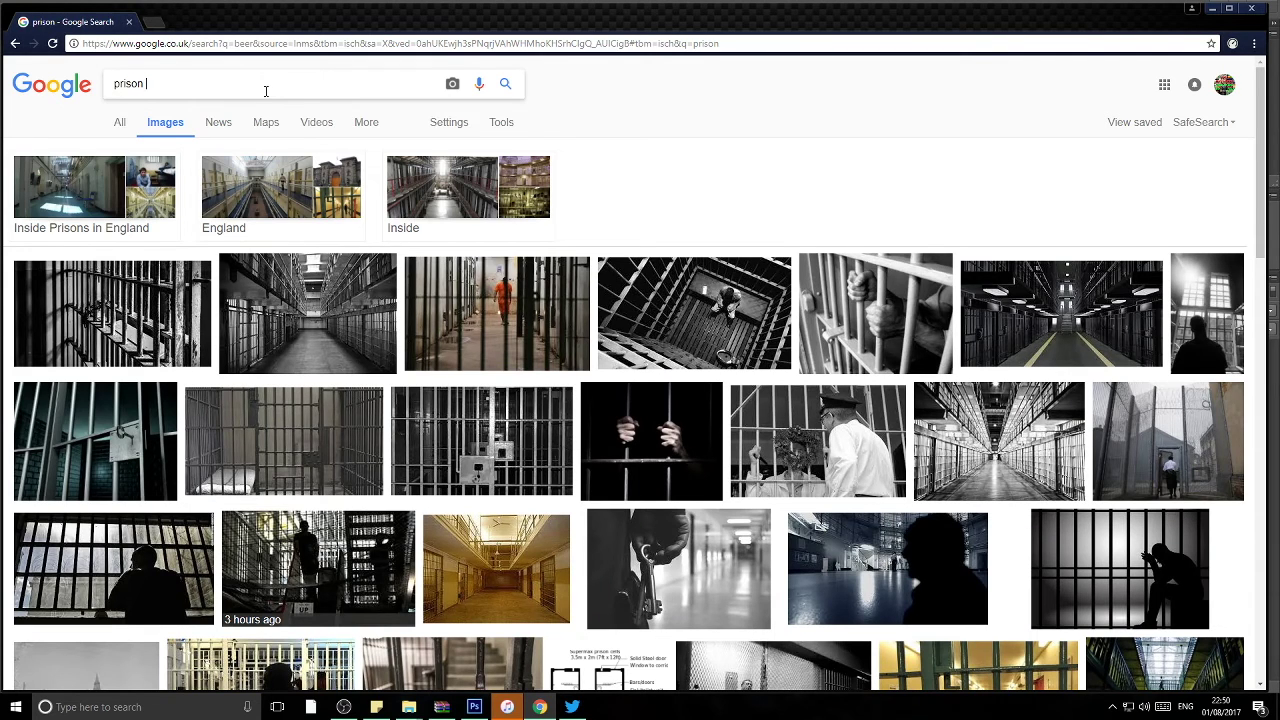
type("shirt")
key("Return")
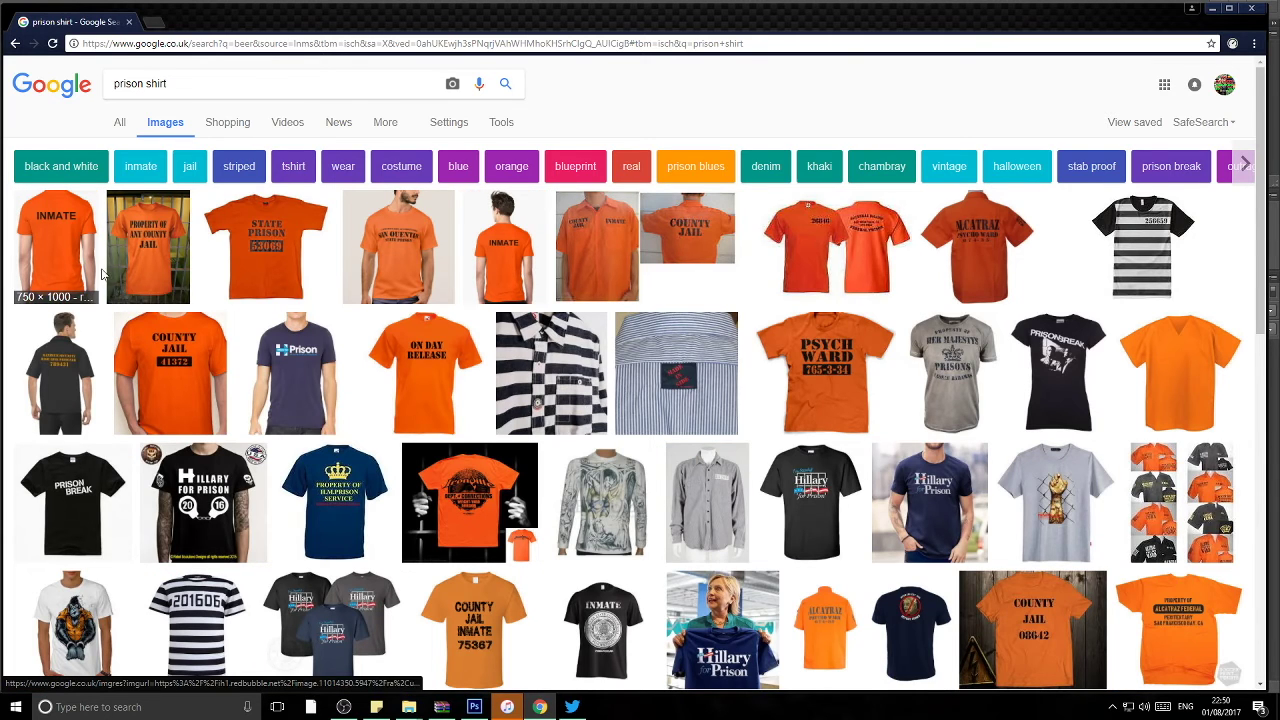
left_click(1142, 248)
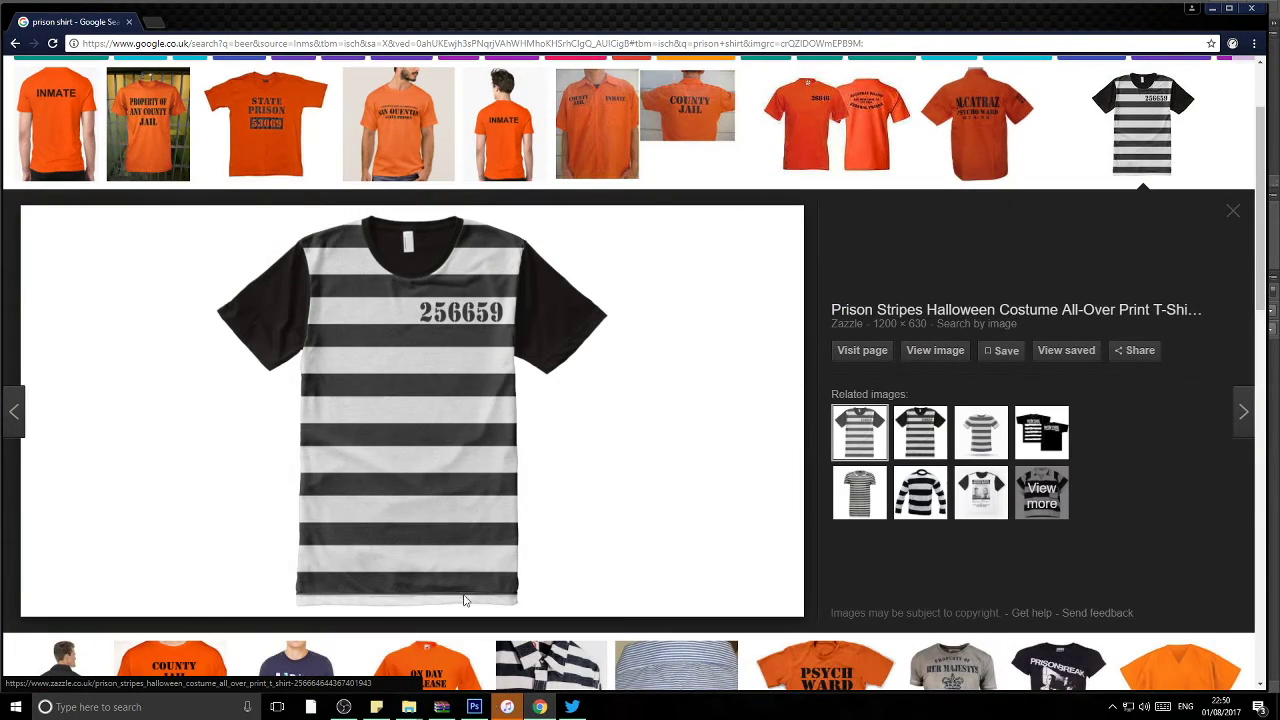
left_click(474, 707)
key("ctrl+v")
mouse_move(678, 320)
left_mouse_down()
mouse_move(578, 342)
mouse_move(574, 330)
left_mouse_up()
Step: Delete the white background around the striped shirt and stretch the shirt to the right
key("w")
left_click(663, 357)
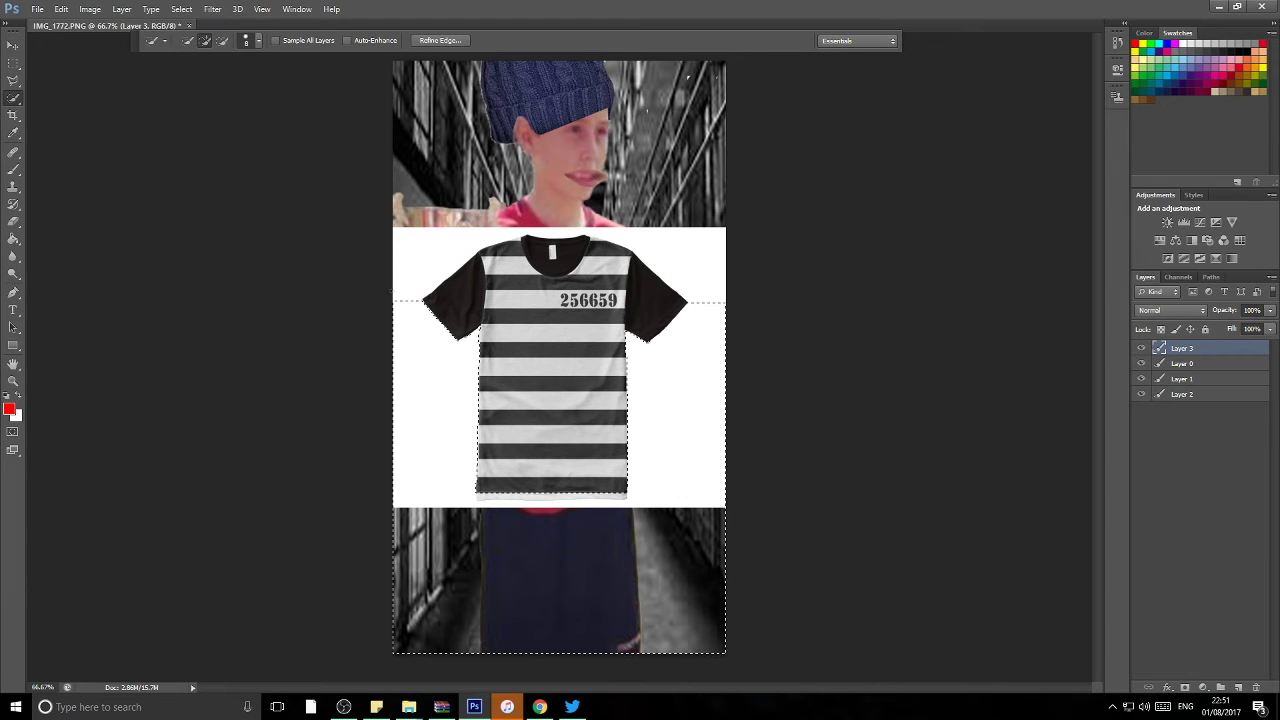
key("Delete")
key("ctrl+d")
key("v")
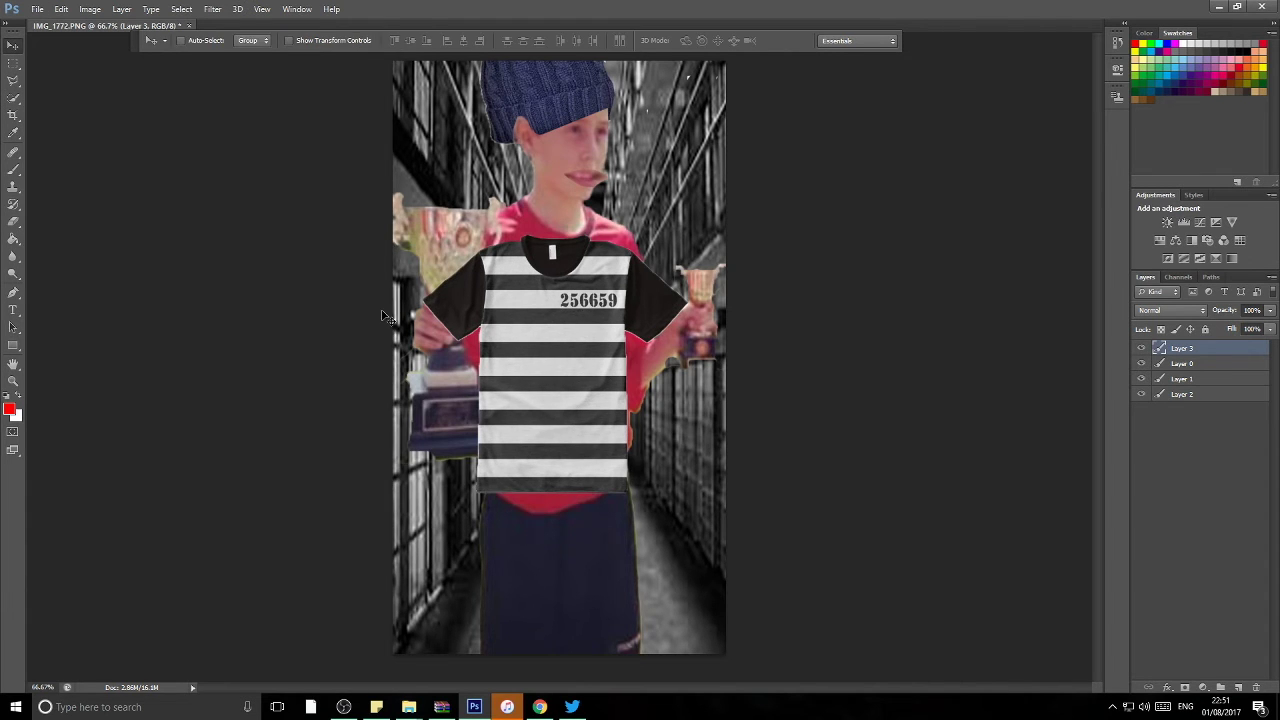
key("ctrl+t")
left_click_drag(829, 366, 851, 300)
key("Return")
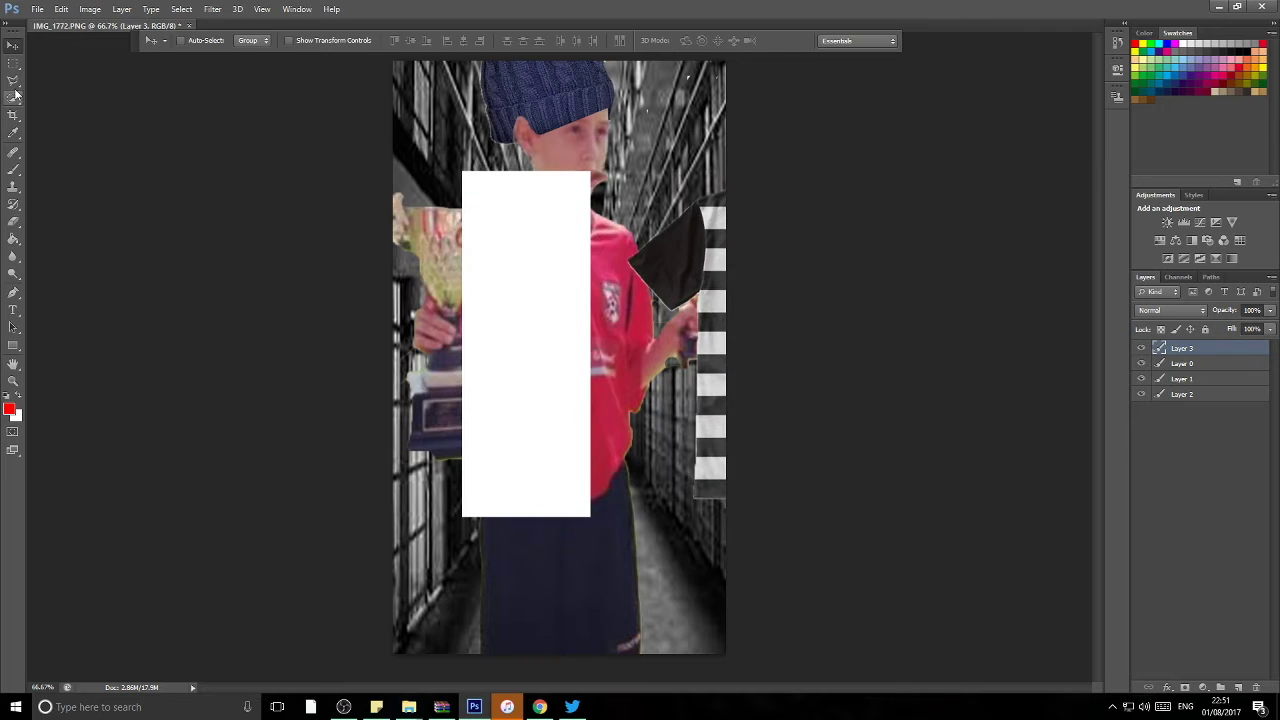
Step: Erase the white rectangle over the boy's chest with a round eraser brush
left_click(14, 97)
left_click(528, 316)
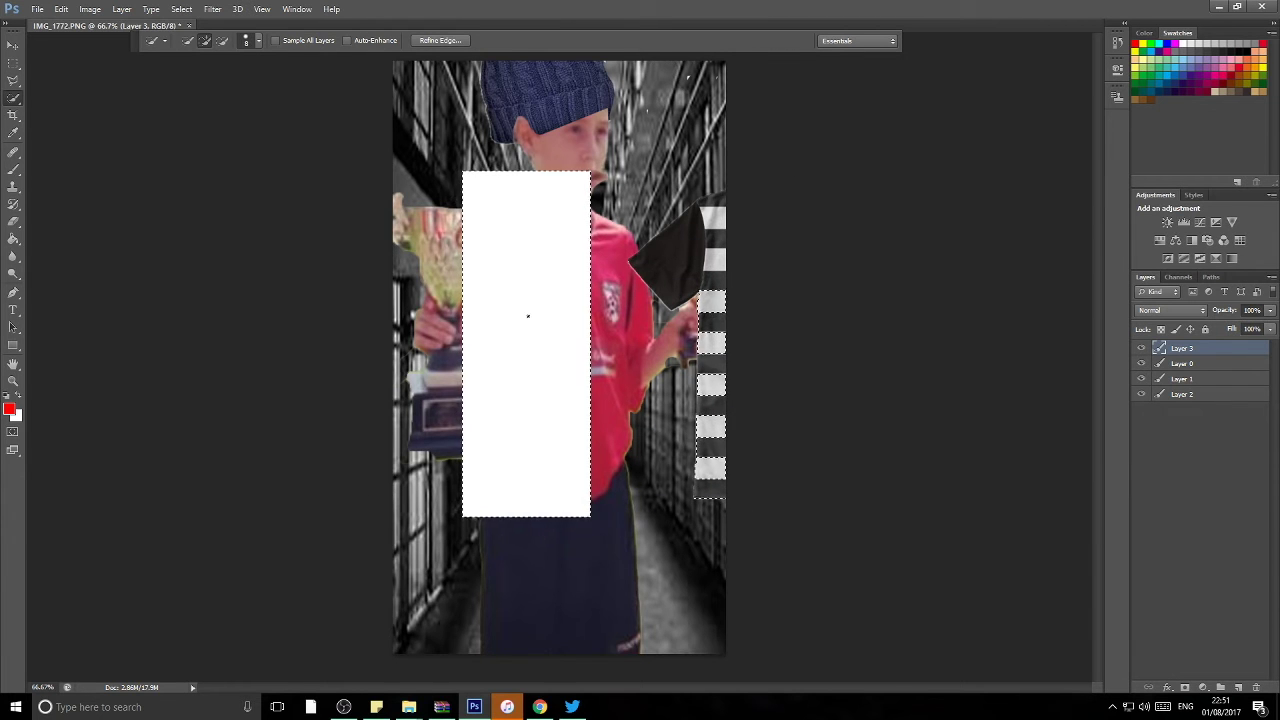
key("ctrl+d")
key("v")
key("ctrl+alt+z")
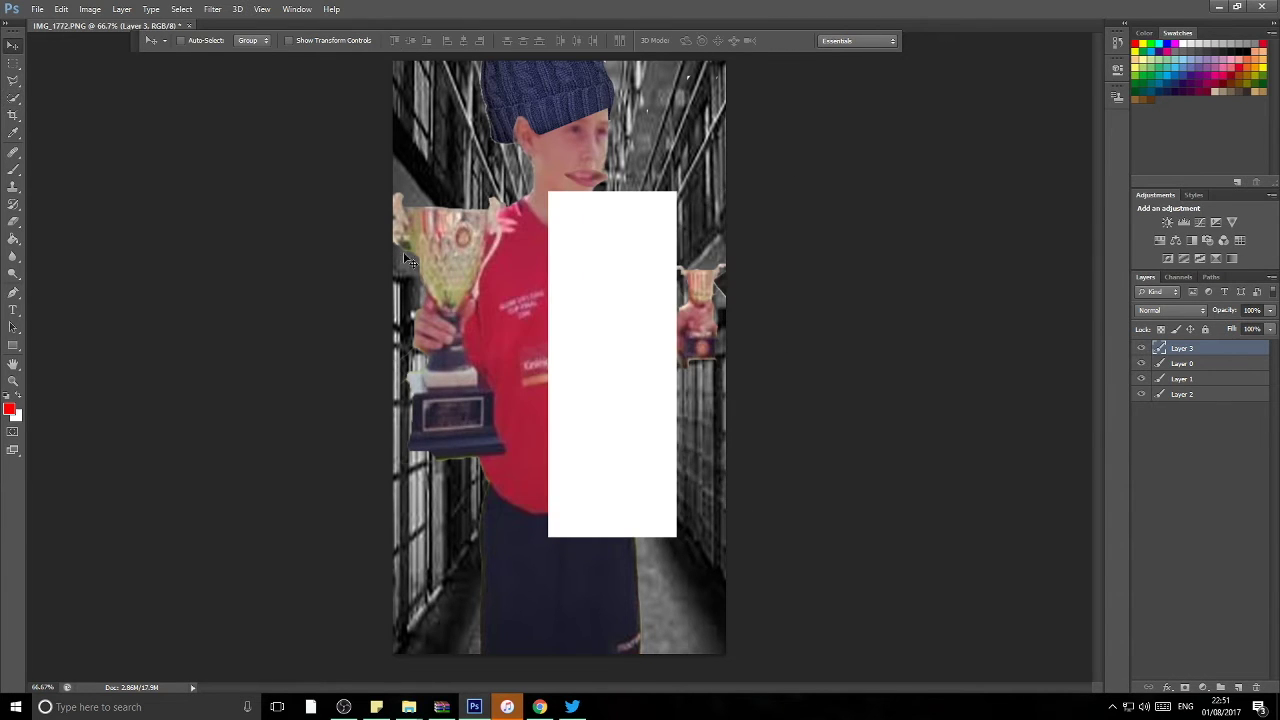
key("e")
left_click(185, 40)
left_click(580, 250)
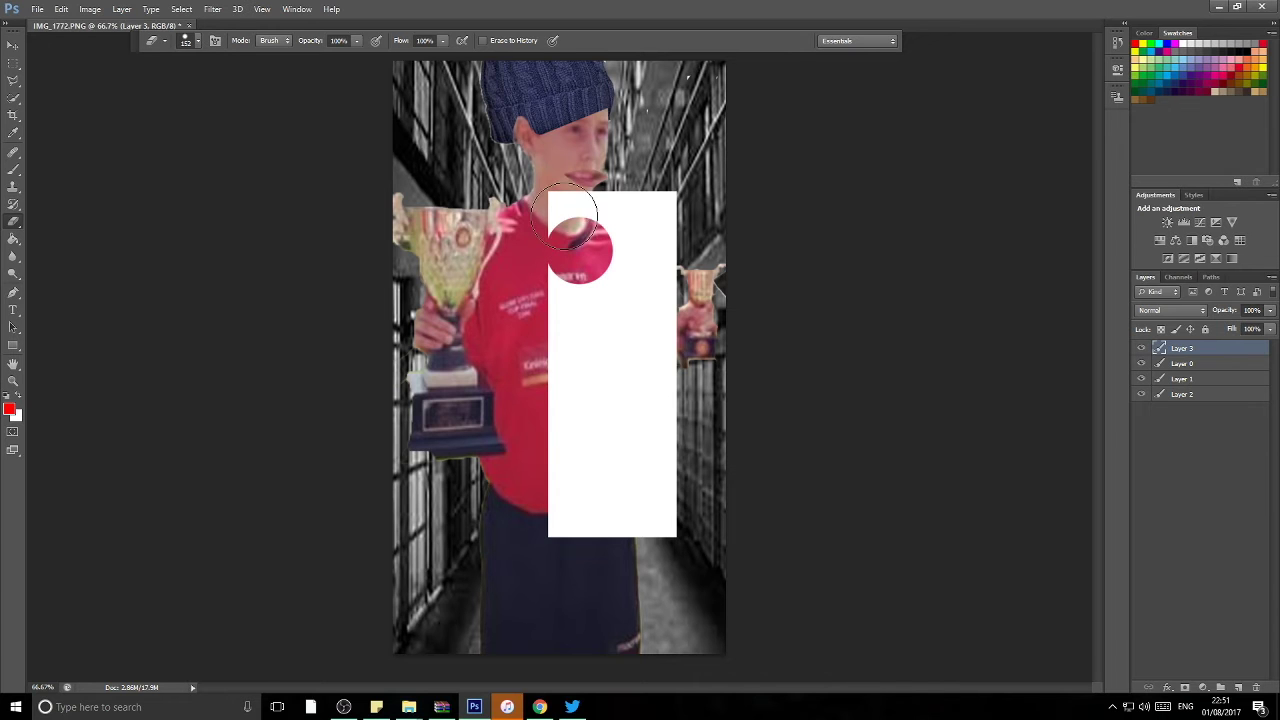
mouse_move(572, 222)
left_mouse_down()
mouse_move(660, 205)
mouse_move(600, 540)
mouse_move(590, 300)
left_mouse_up()
Step: Move the striped shirt up about 40 px and hide Layer 3
key("ctrl+t")
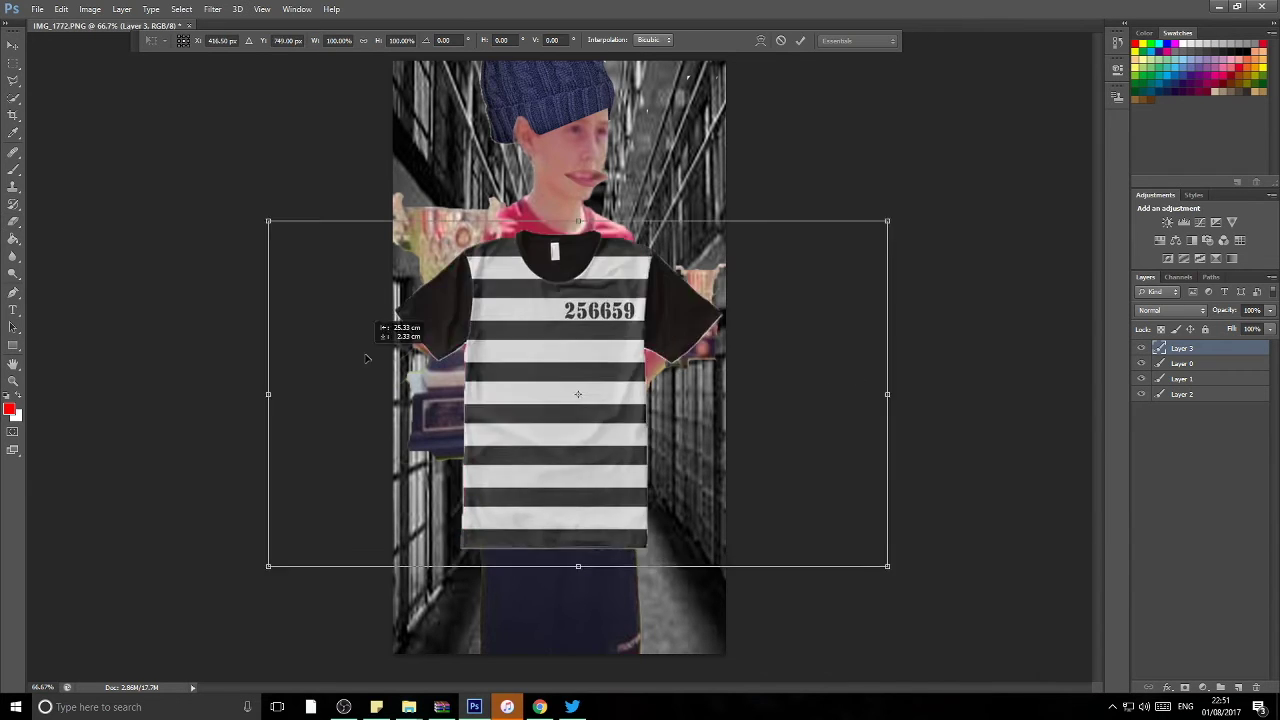
mouse_move(366, 358)
left_mouse_down()
mouse_move(657, 346)
mouse_move(620, 346)
left_mouse_up()
key("Return")
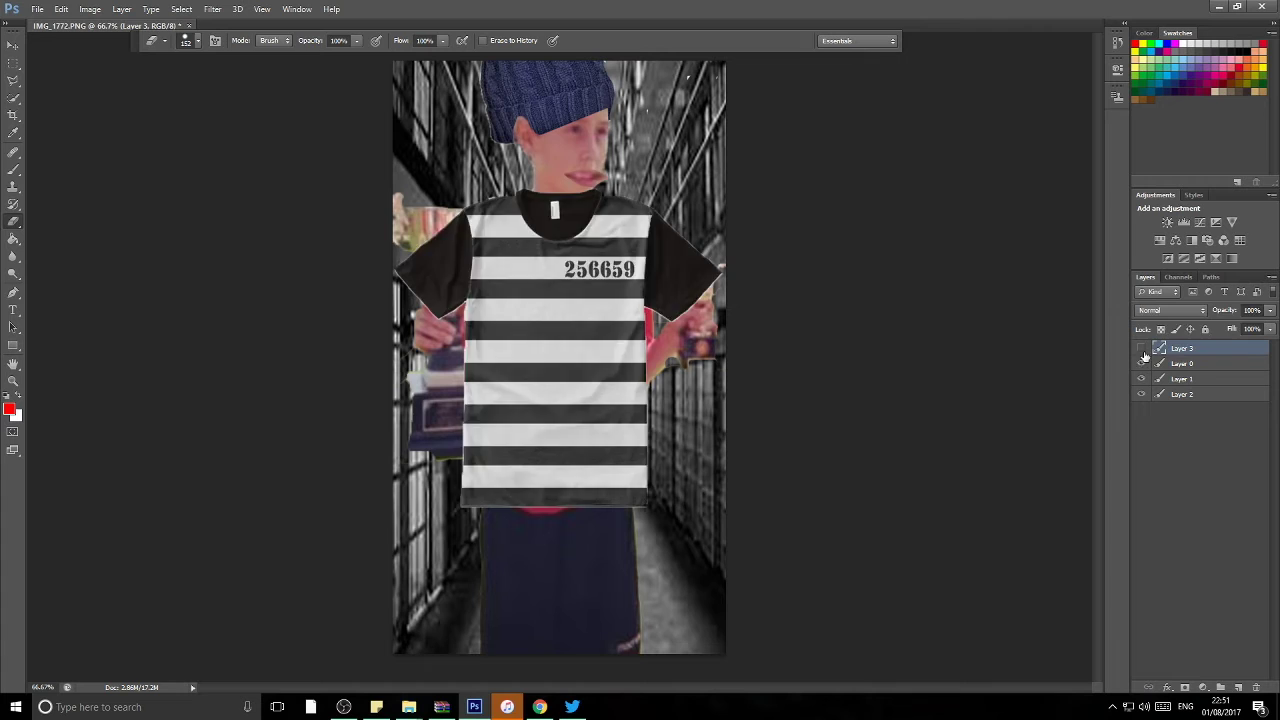
left_click(1141, 348)
Step: Select Layer 0, pick a new eraser brush tip, and duplicate Layer 0
left_click(1182, 363)
left_click(190, 40)
double_click(220, 157)
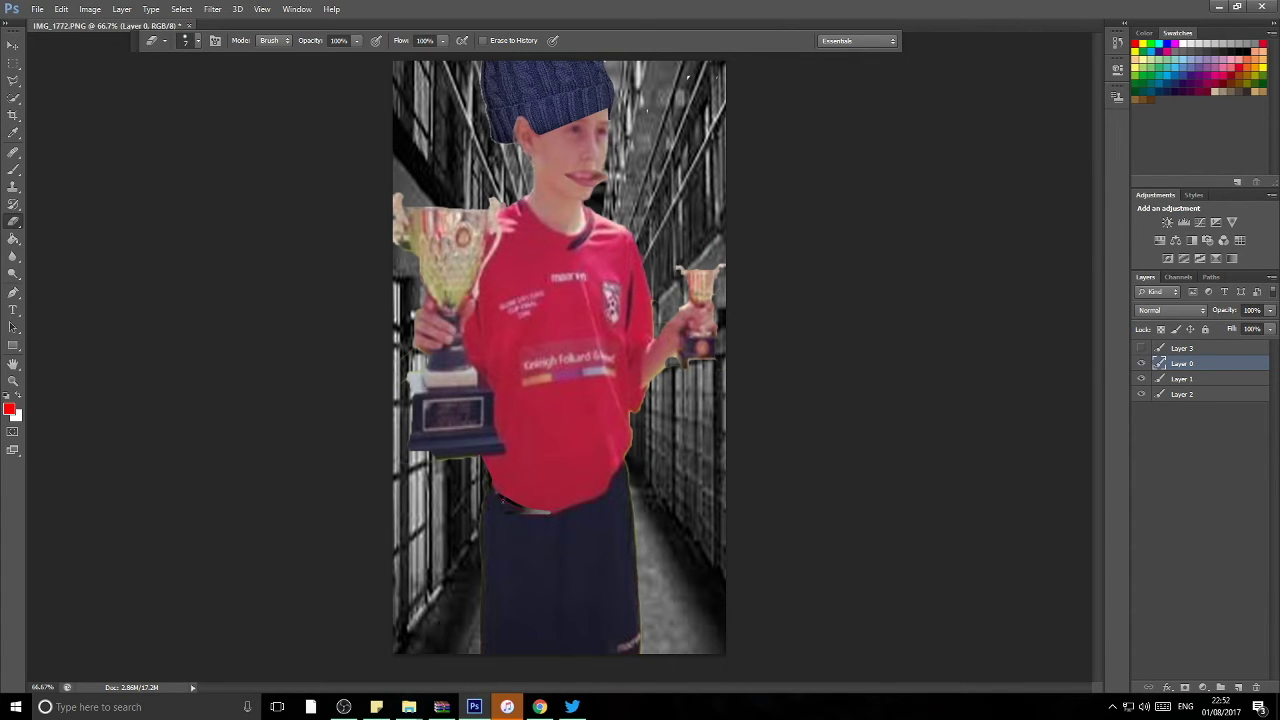
right_click(1212, 368)
left_click(1100, 232)
key("Return")
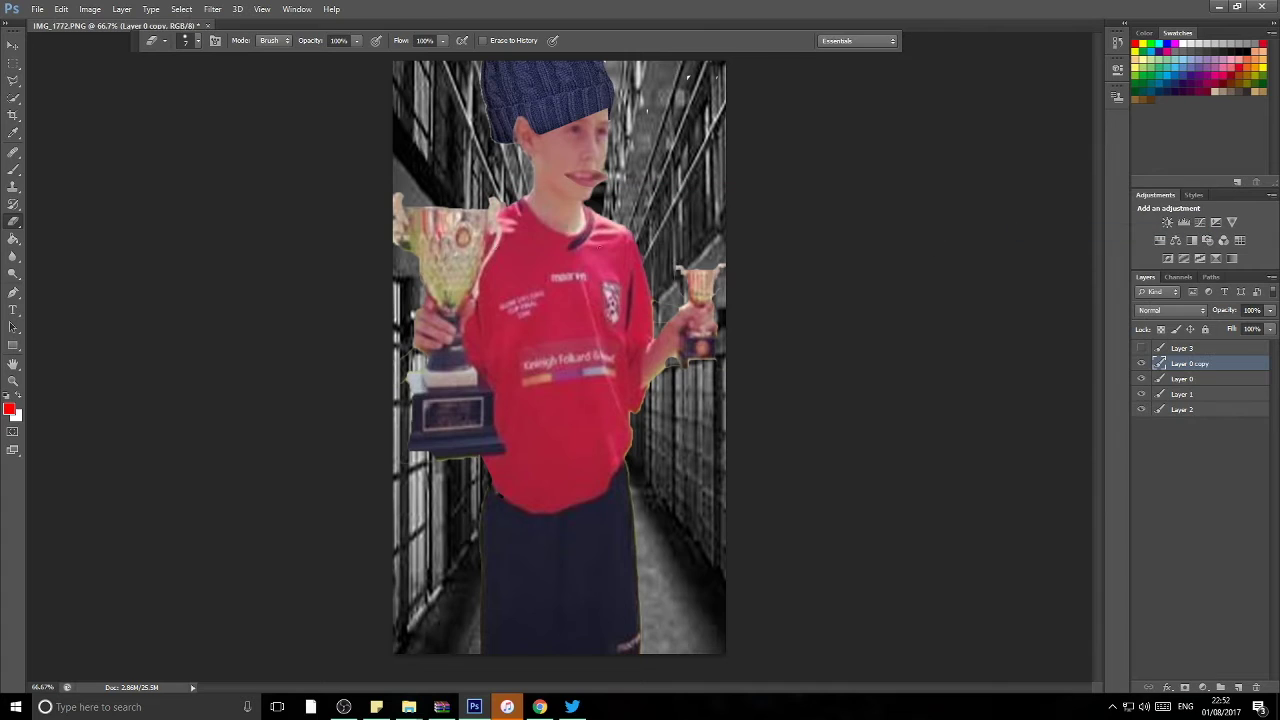
Step: Show the striped shirt Layer 3 again and drag Layer 0 copy above it
key("l")
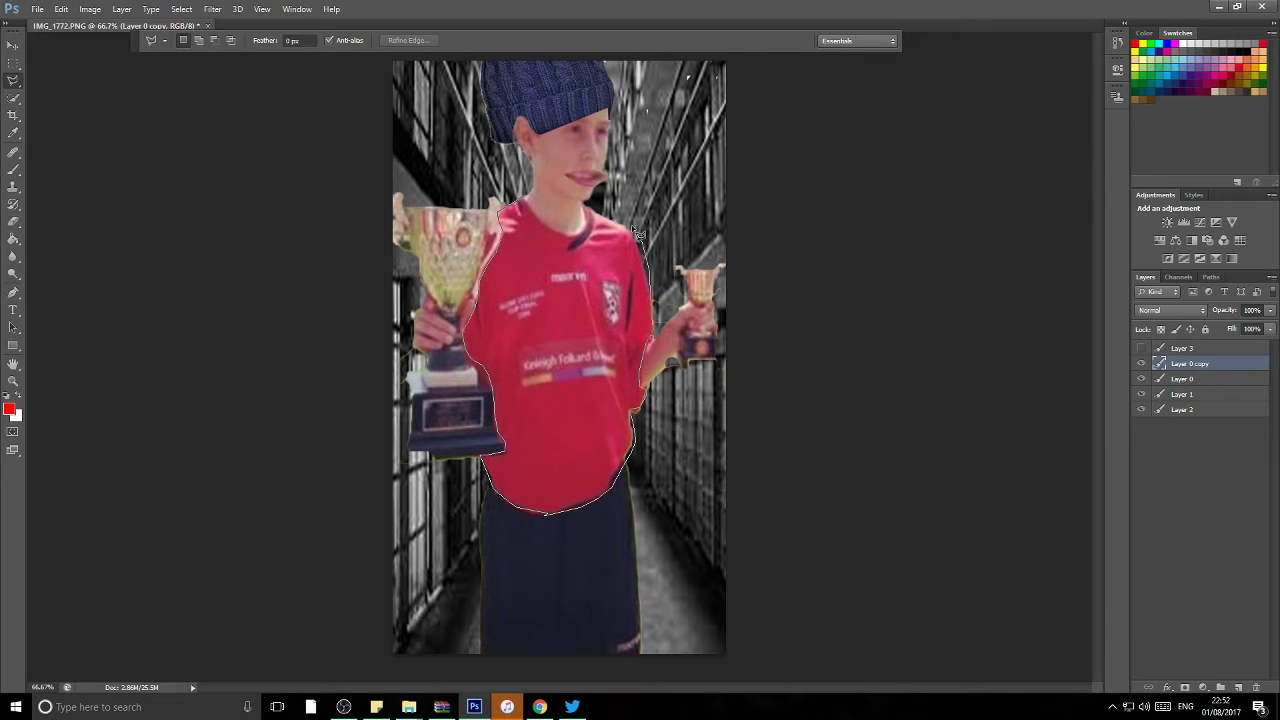
left_click(1141, 348)
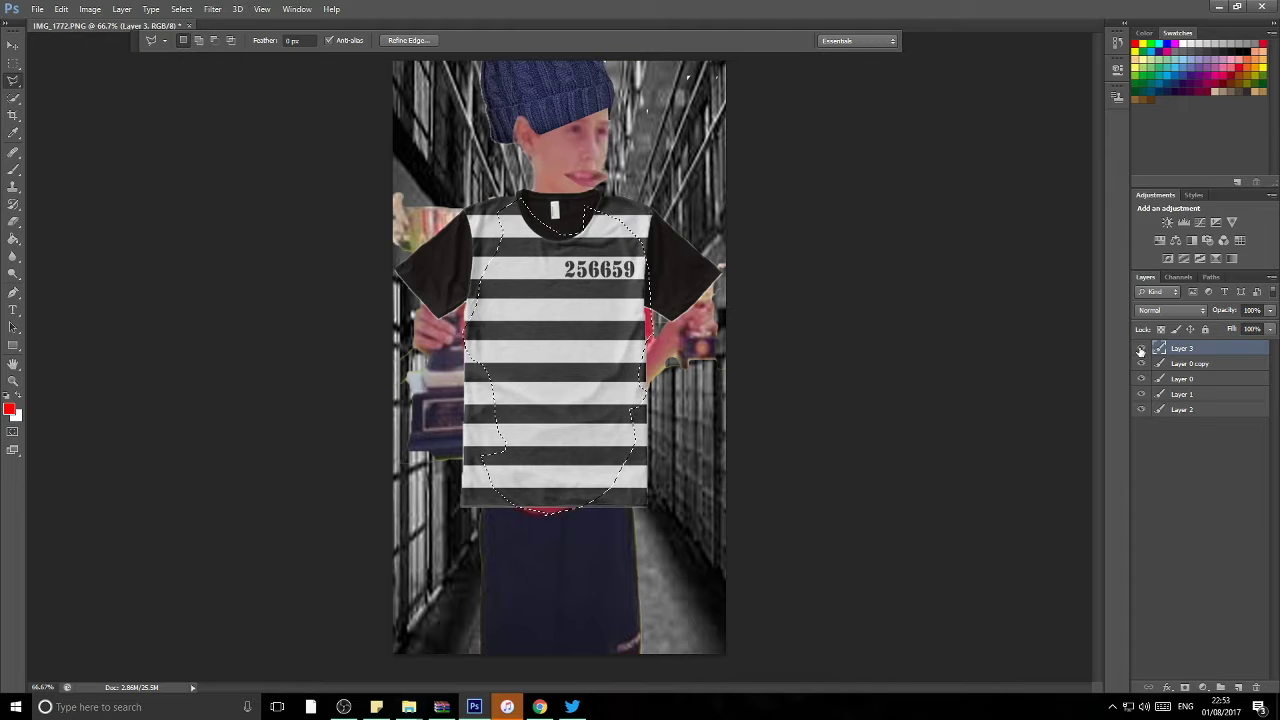
left_click(1188, 348)
right_click(1205, 347)
left_click(1190, 363)
right_click(1190, 363)
left_click_drag(1190, 363, 1190, 345)
Step: Clip the striped shirt to the layer below, keeping Layer 0 copy above it
left_click(675, 338)
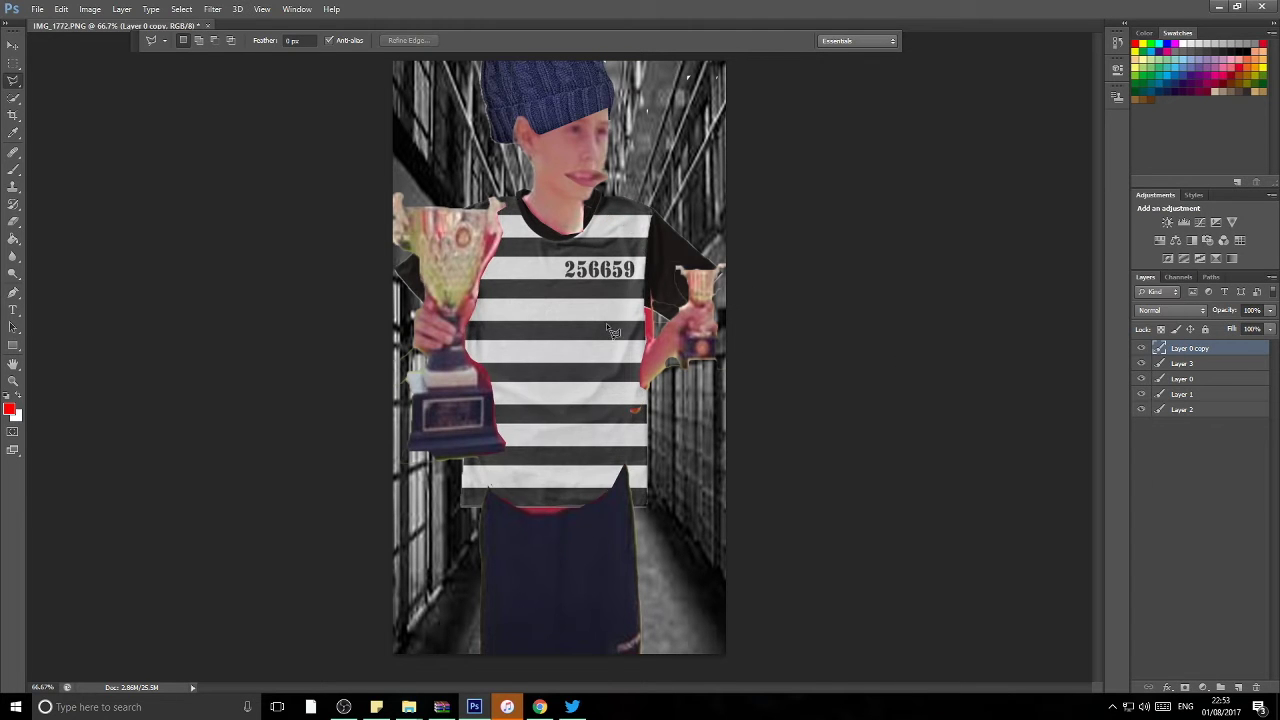
right_click(1203, 349)
left_click(1171, 345)
left_click_drag(1171, 345, 1175, 385)
right_click(1200, 348)
left_click(1066, 348)
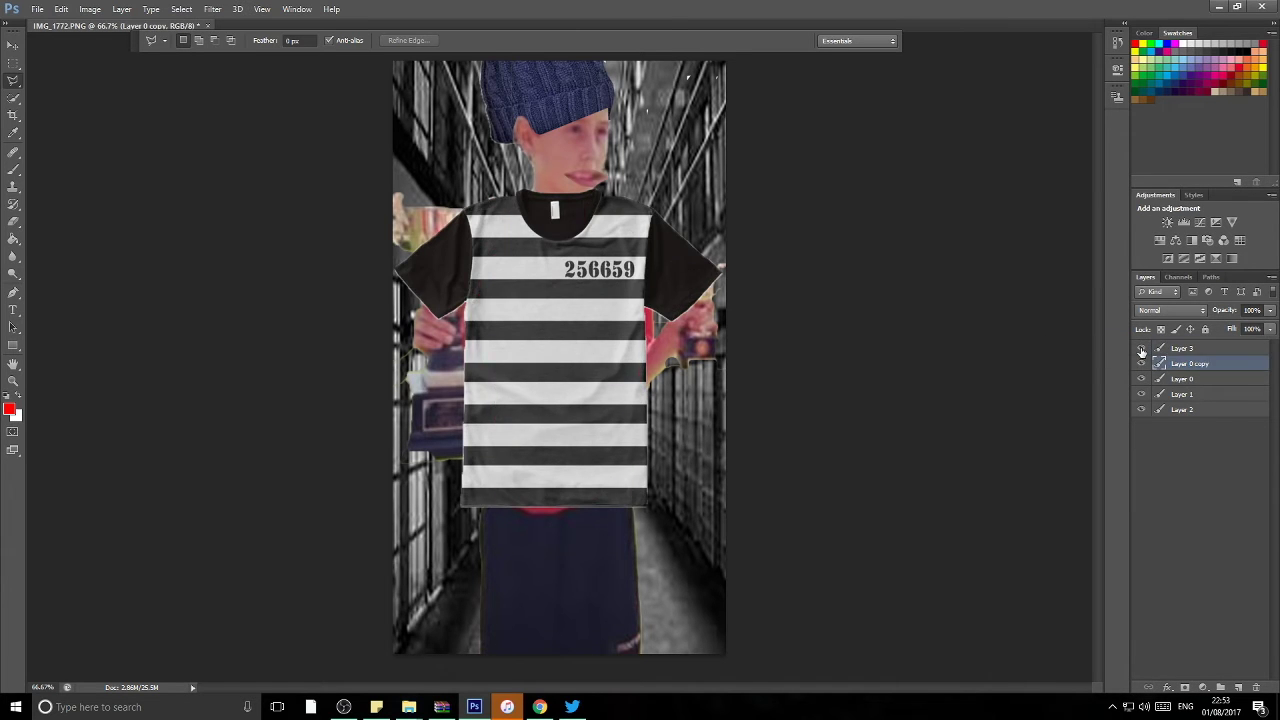
left_click_drag(1141, 351, 1150, 344)
left_click(1141, 348)
left_click(1141, 348)
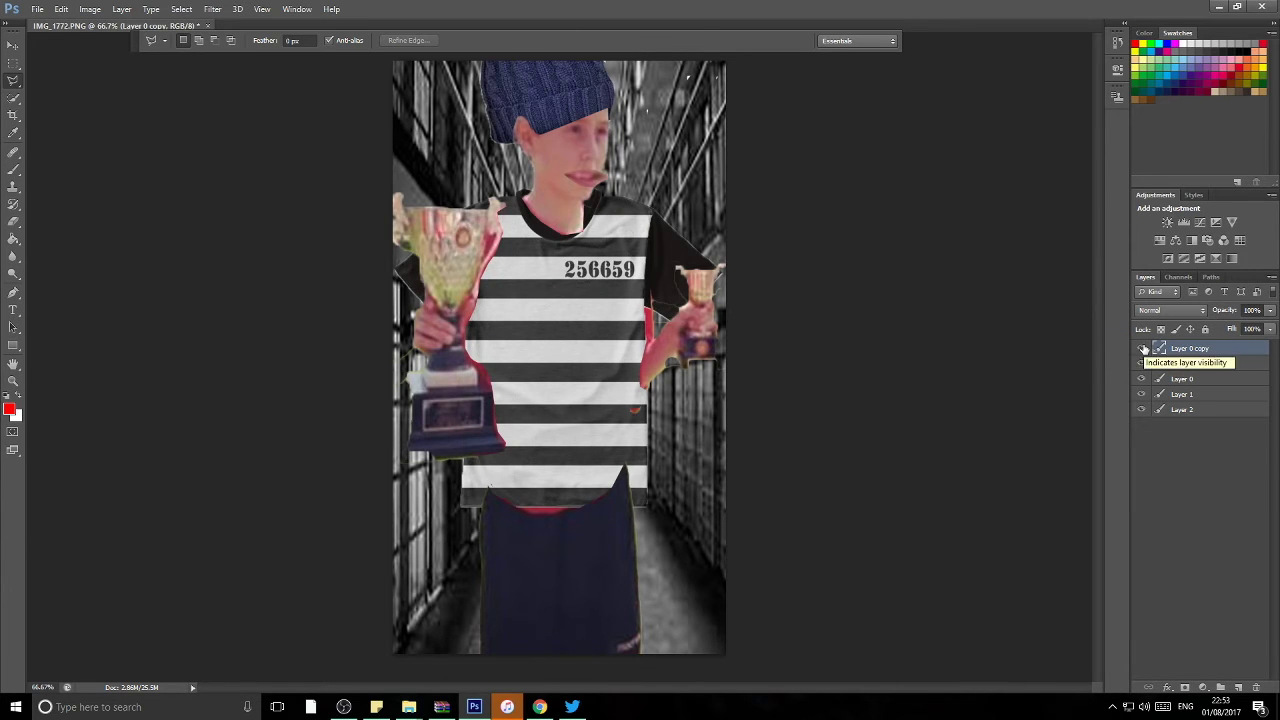
Step: Select the striped shirt layer and set the Eraser brush size to 145 px
key("e")
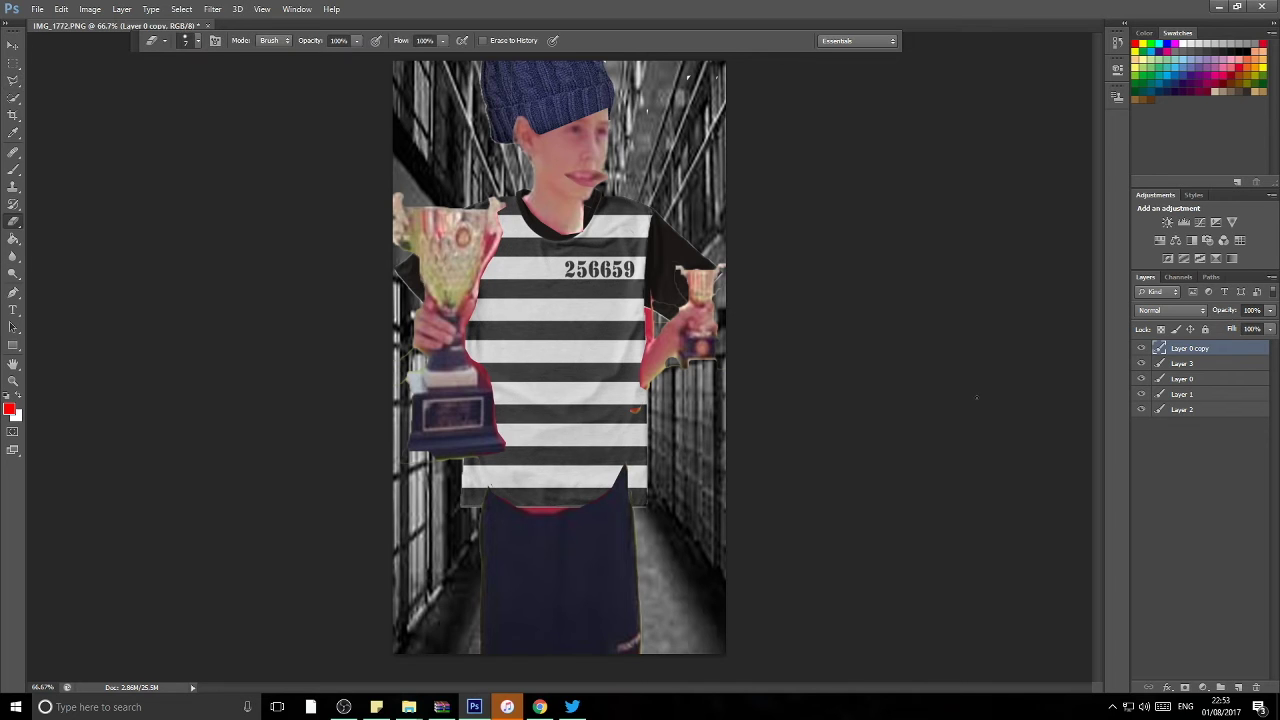
left_click(1182, 363)
left_click(185, 40)
left_click(198, 40)
left_click(198, 40)
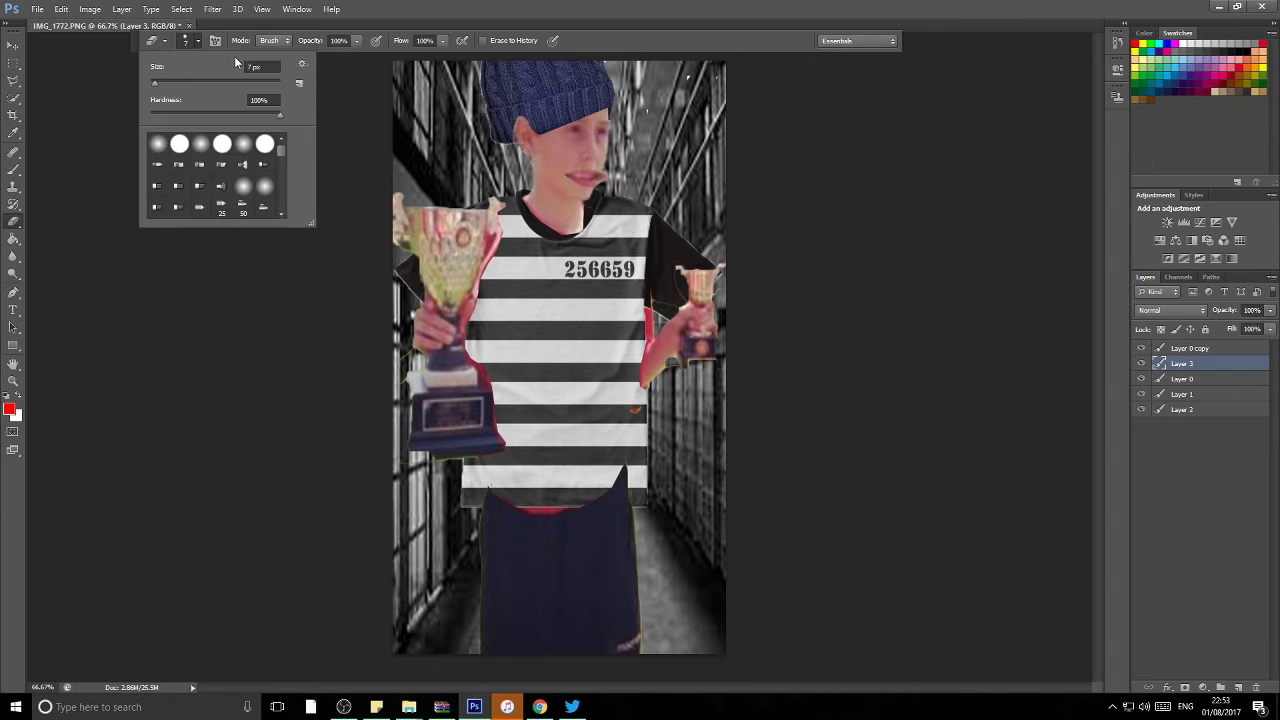
left_click_drag(236, 63, 290, 63)
key("Return")
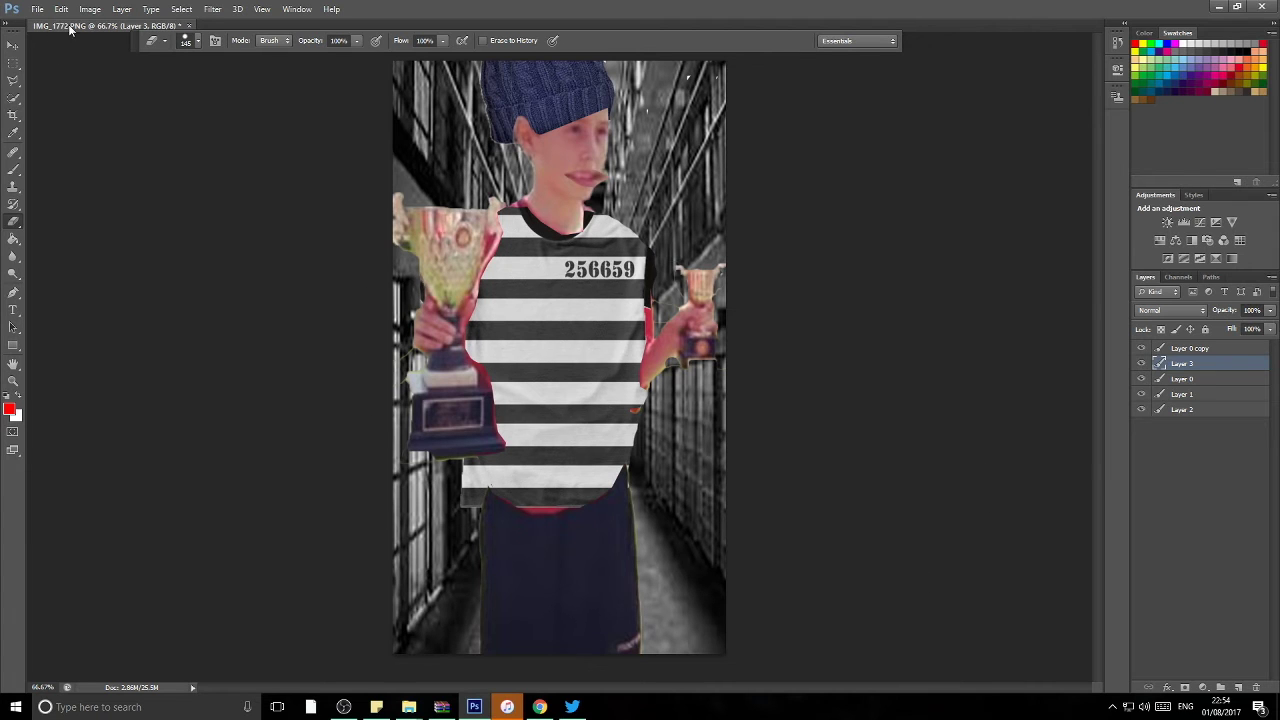
left_click(37, 9)
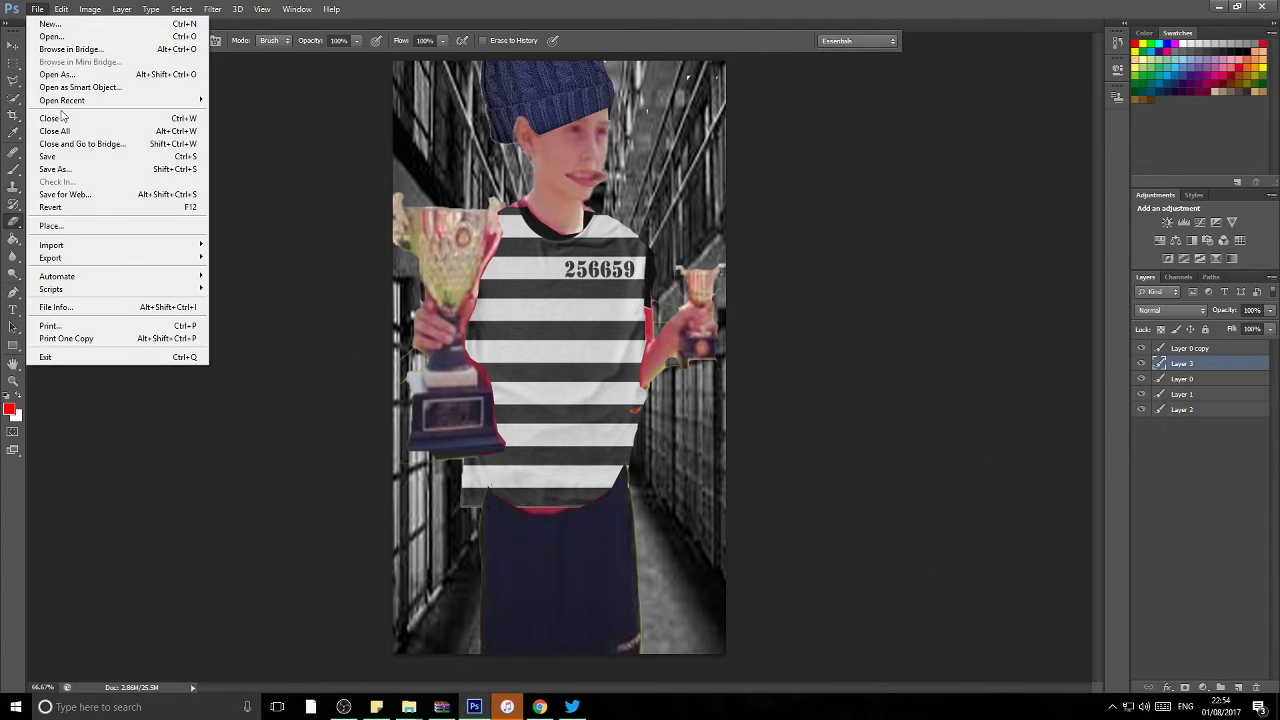
Step: Save the prisoner edit as IMG_1772.png, replacing the existing file, and close the document
left_click(80, 170)
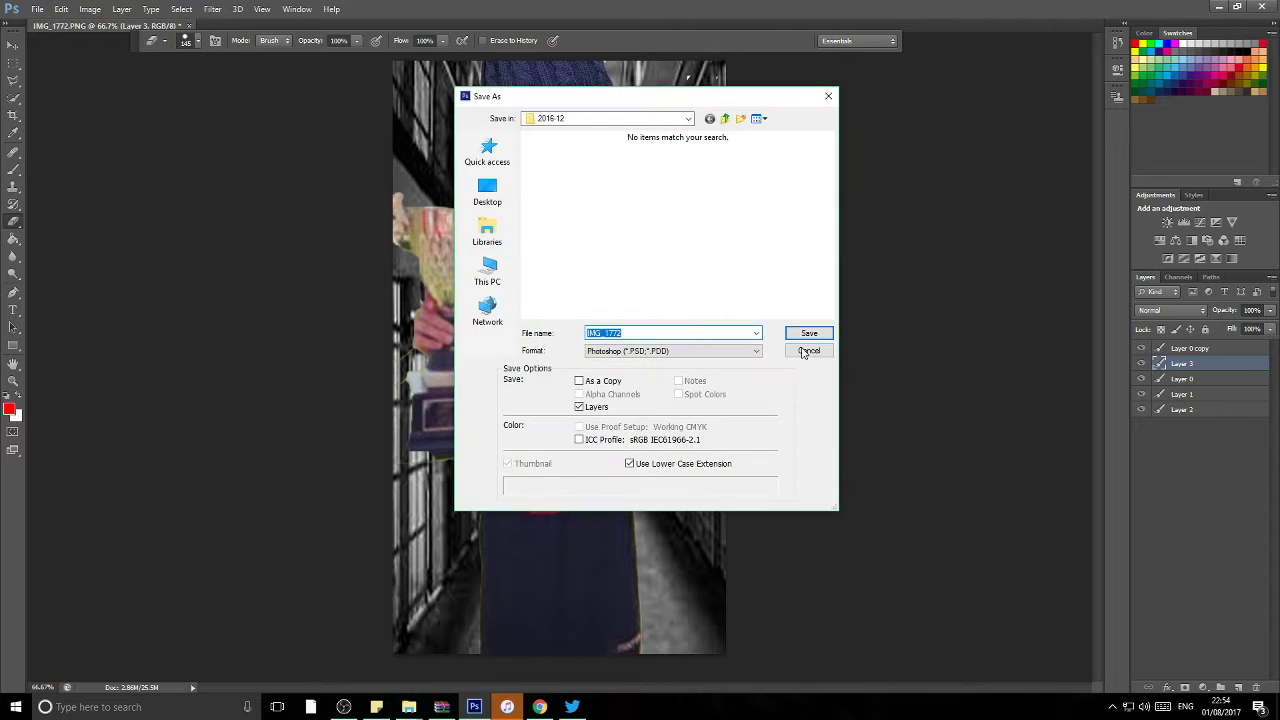
left_click(655, 351)
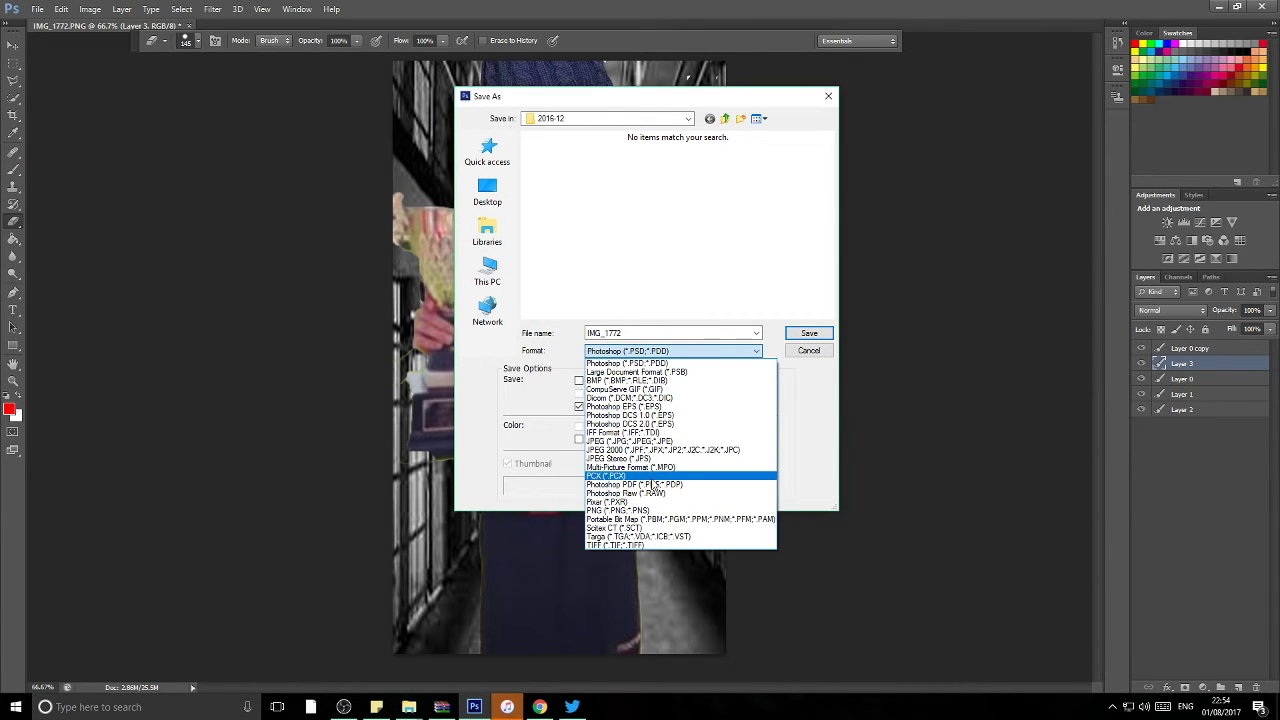
left_click(640, 511)
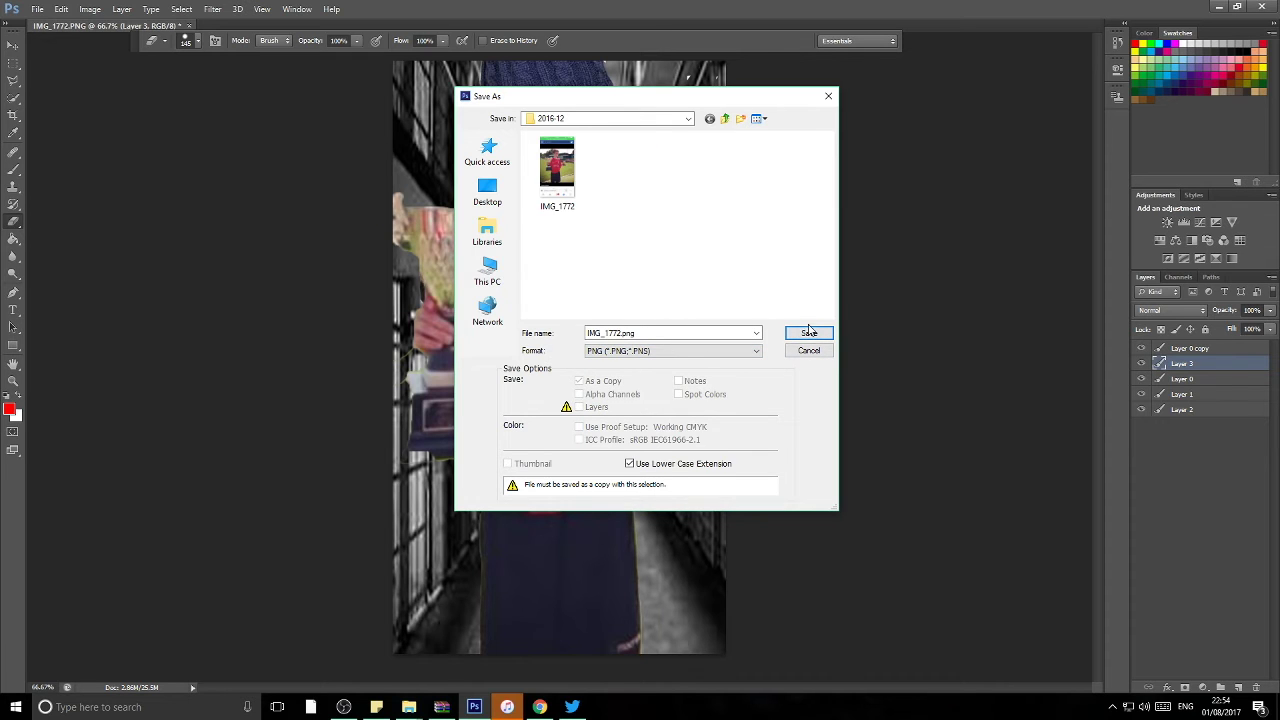
left_click(806, 333)
left_click(586, 270)
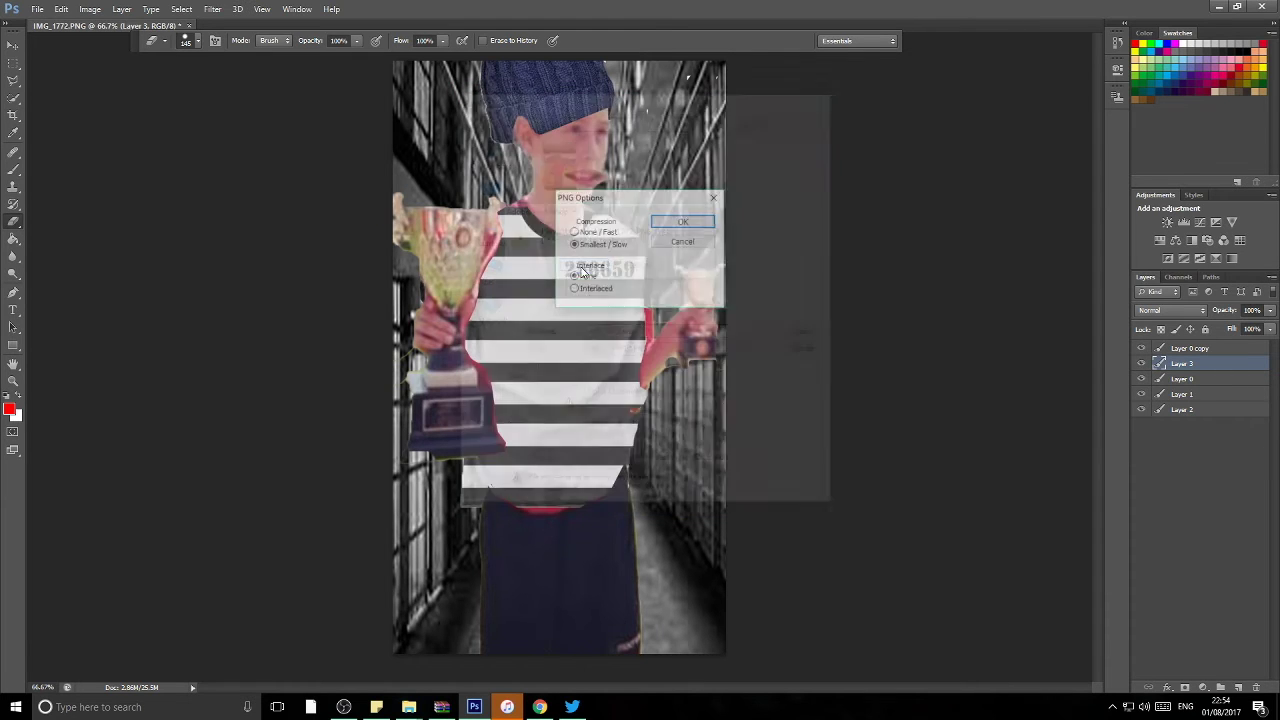
left_click(684, 218)
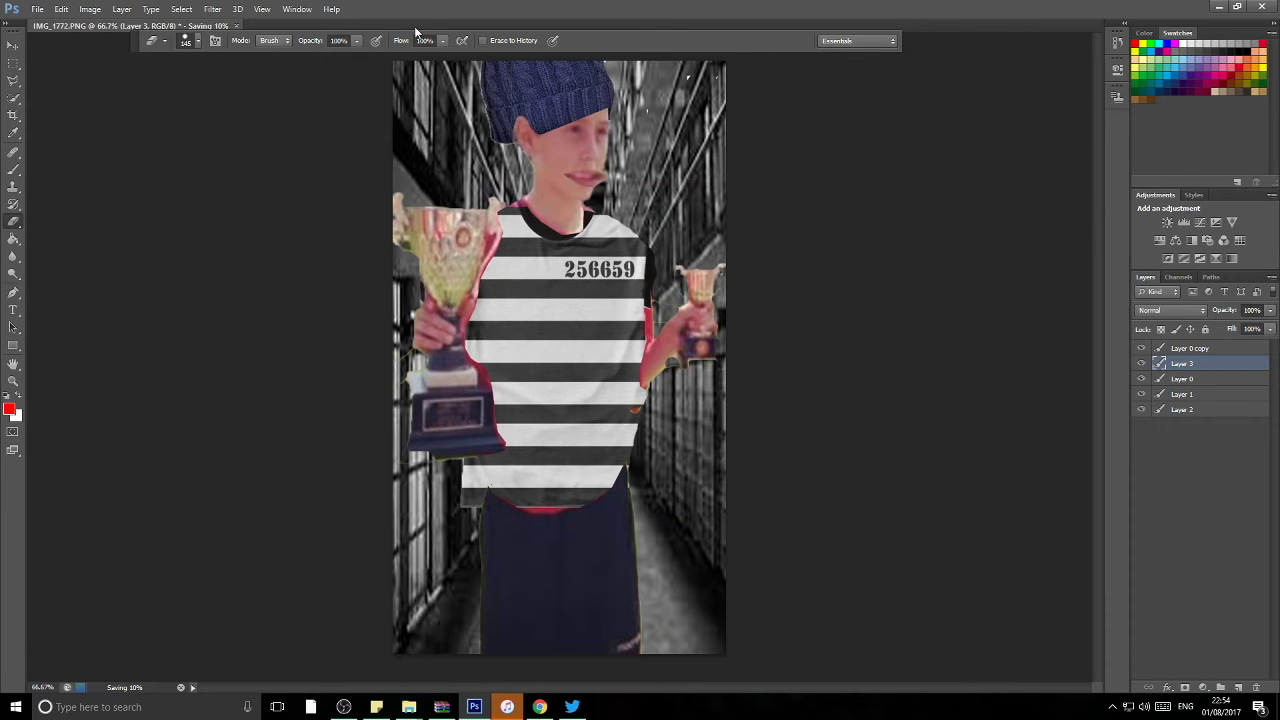
left_click(237, 26)
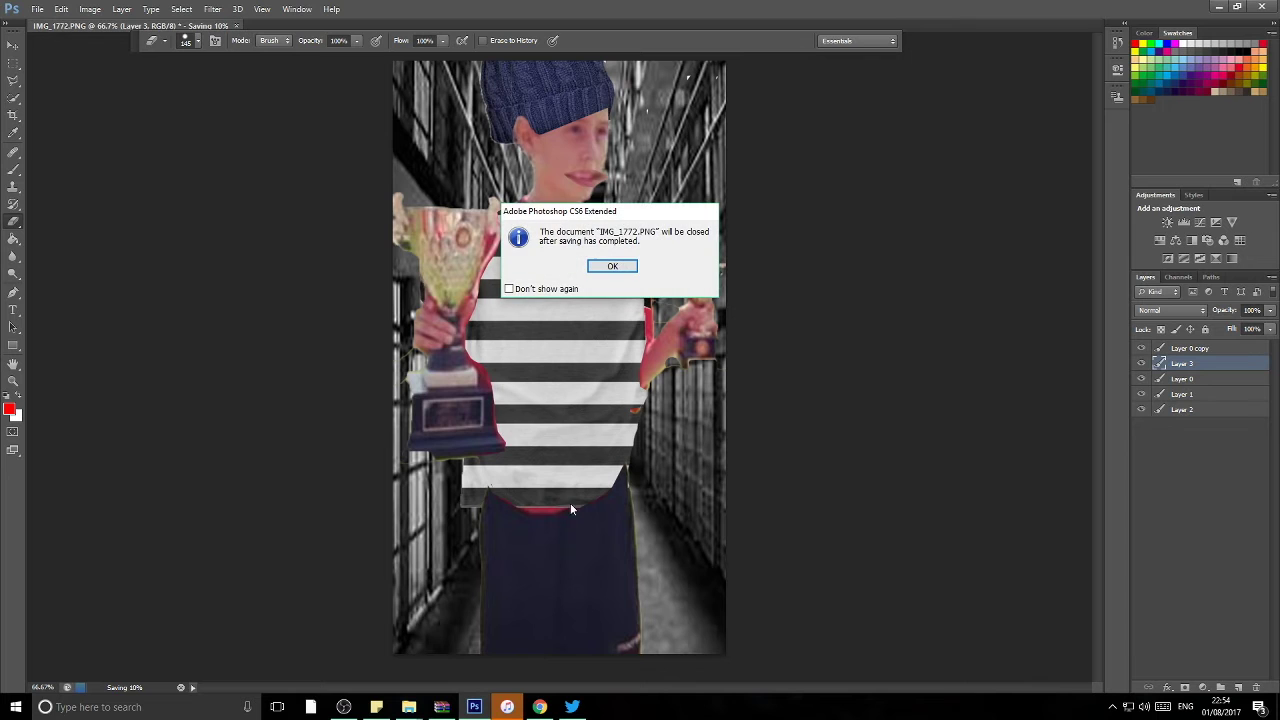
left_click(612, 266)
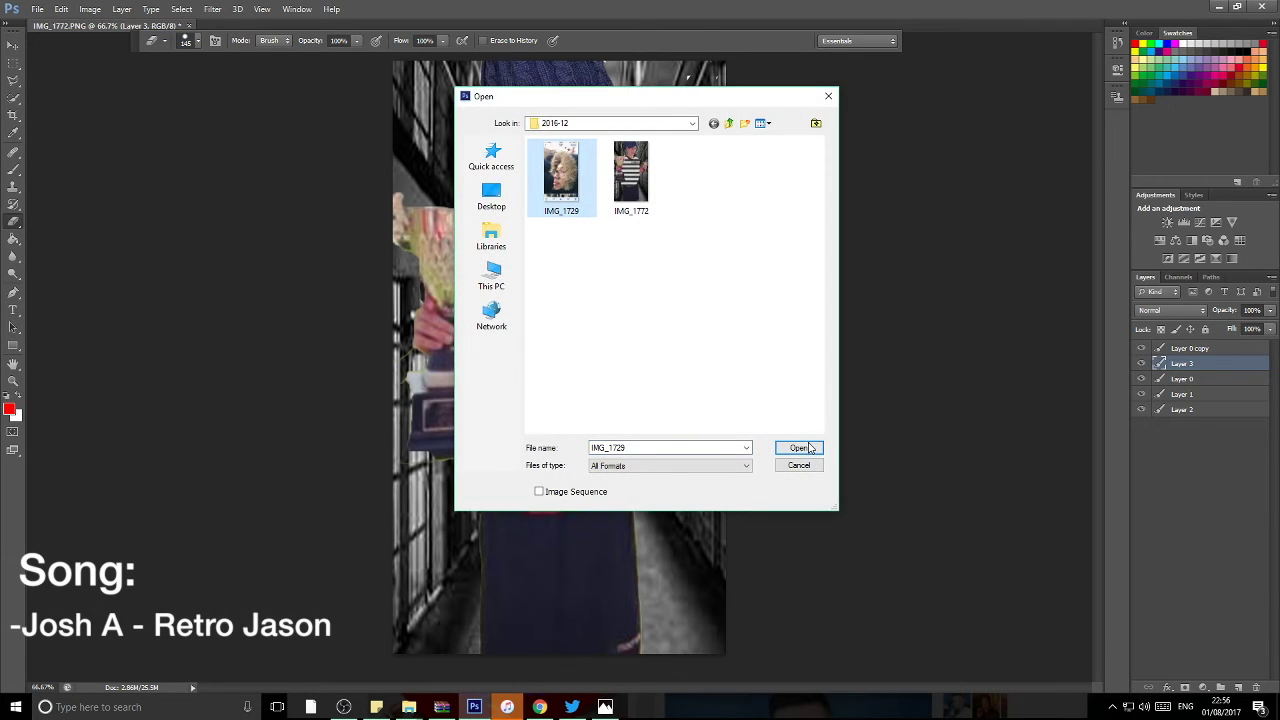
Step: Open IMG_1729 and erase the phone status bar and bottom toolbar strips to white
left_click(798, 447)
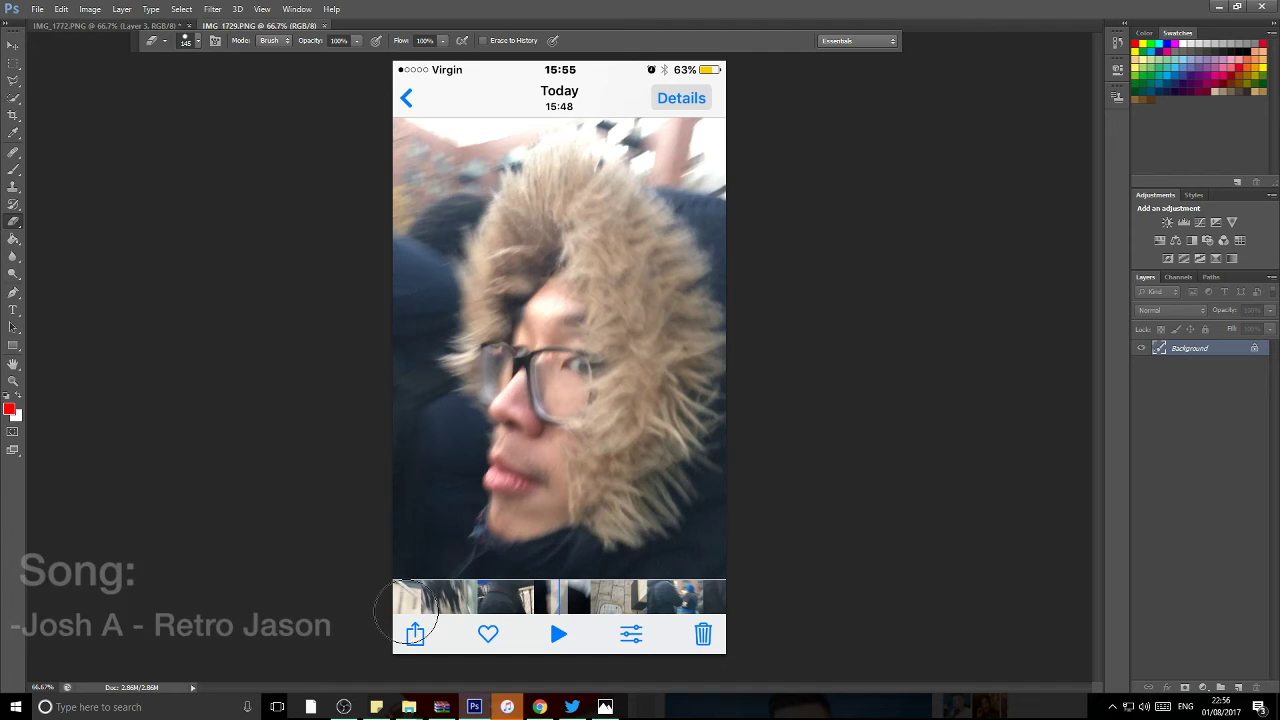
left_click(406, 607)
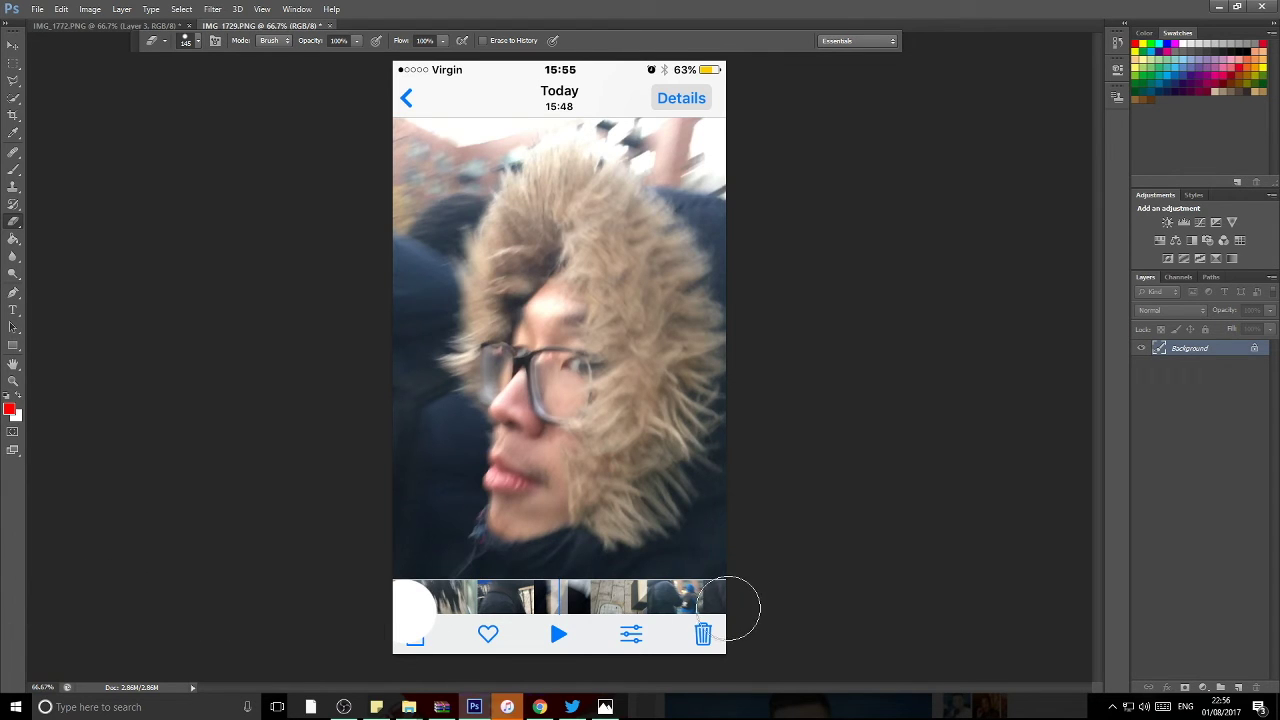
left_click(737, 610, "shift")
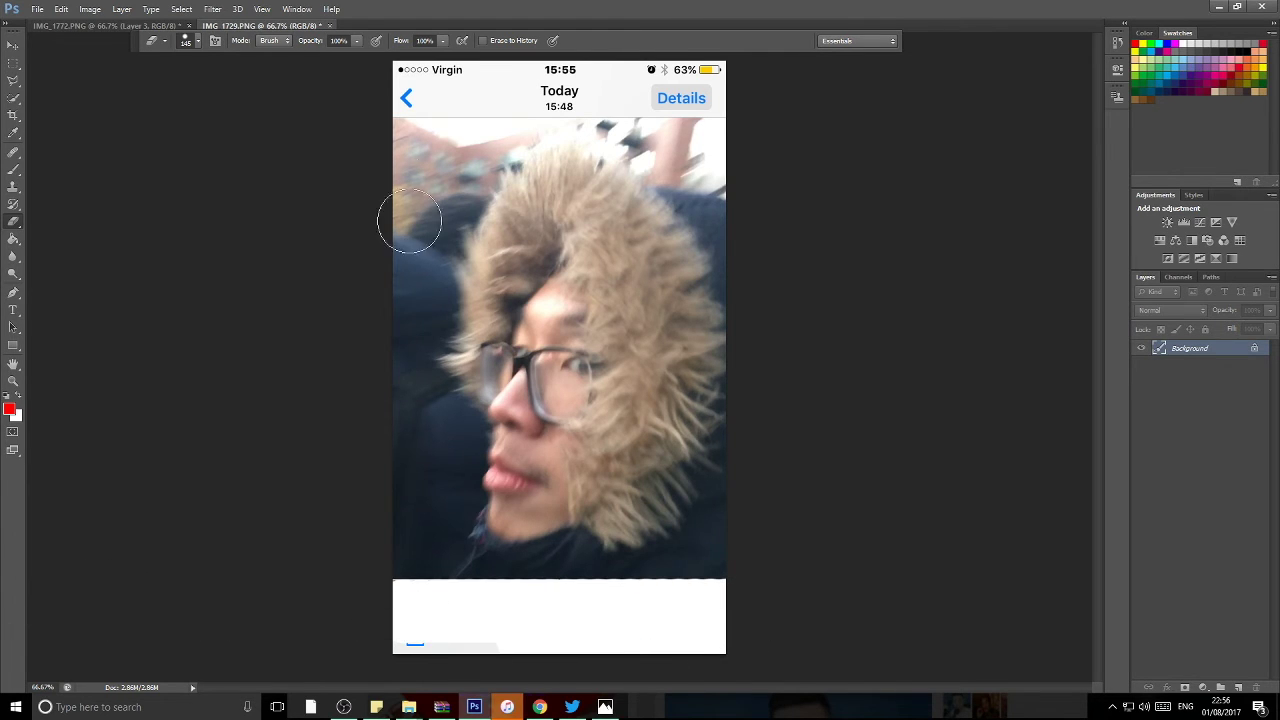
left_click(399, 88, "shift")
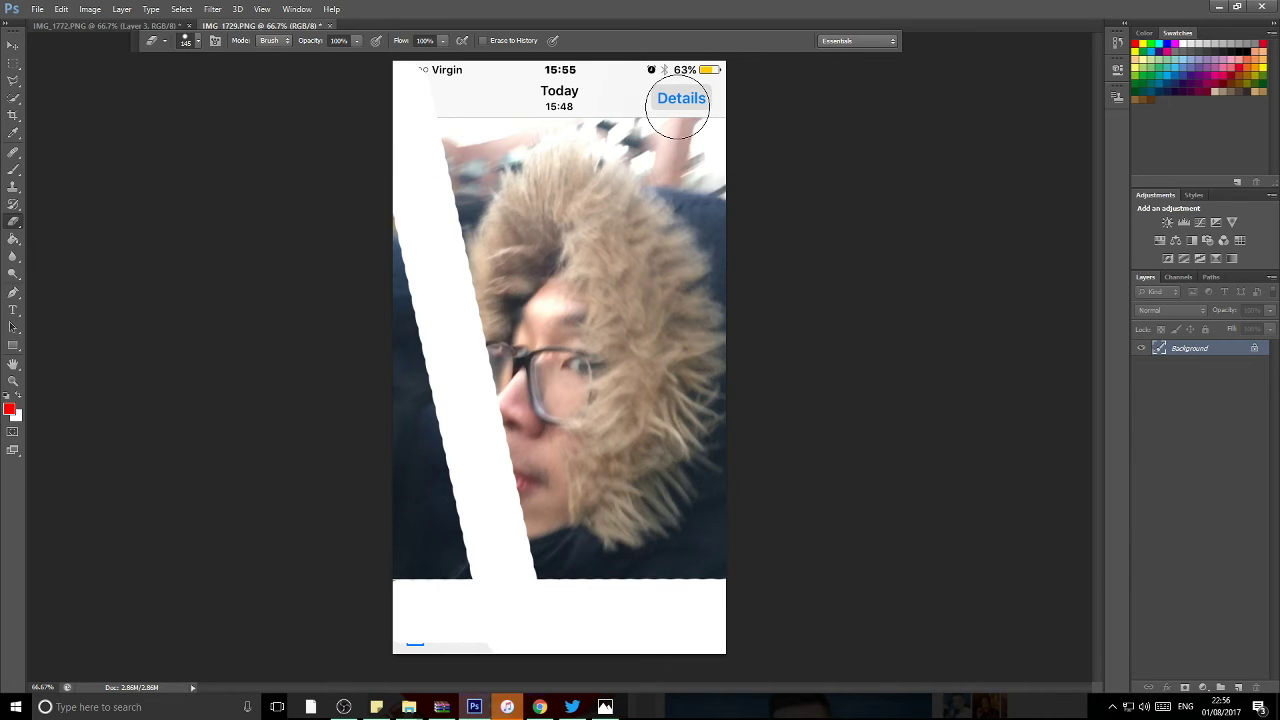
key("ctrl+z")
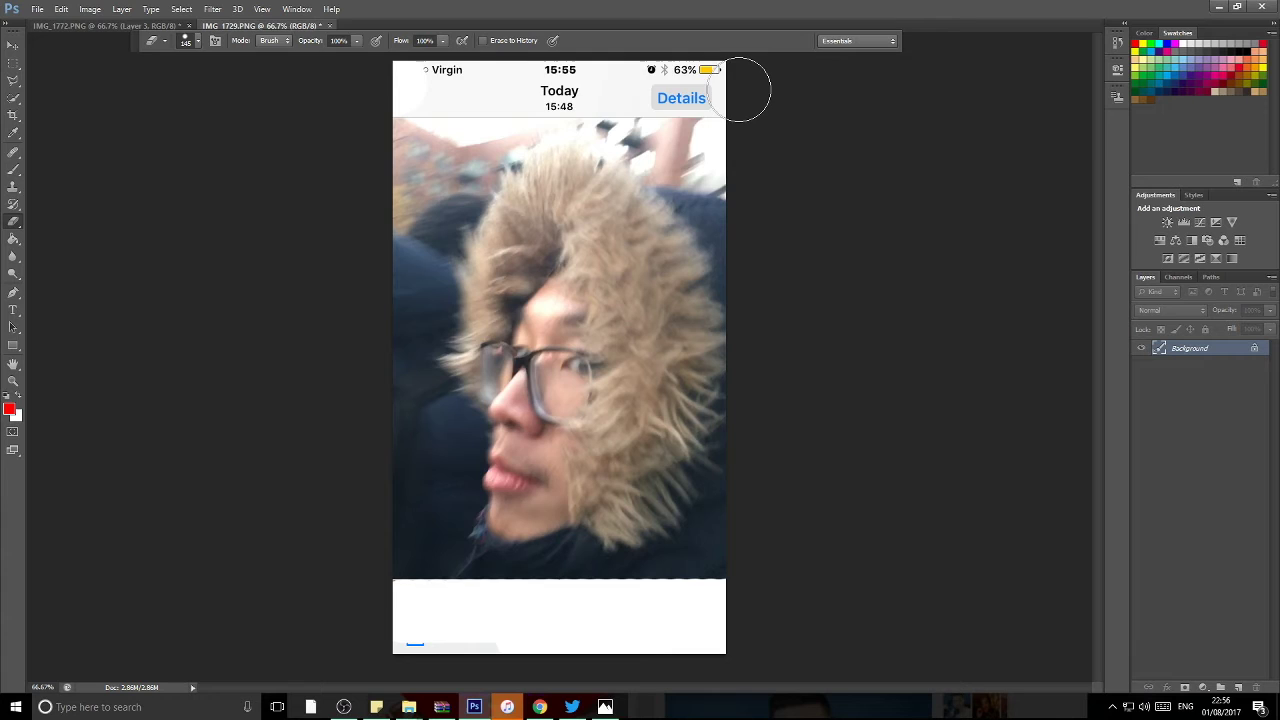
left_click(740, 90, "shift")
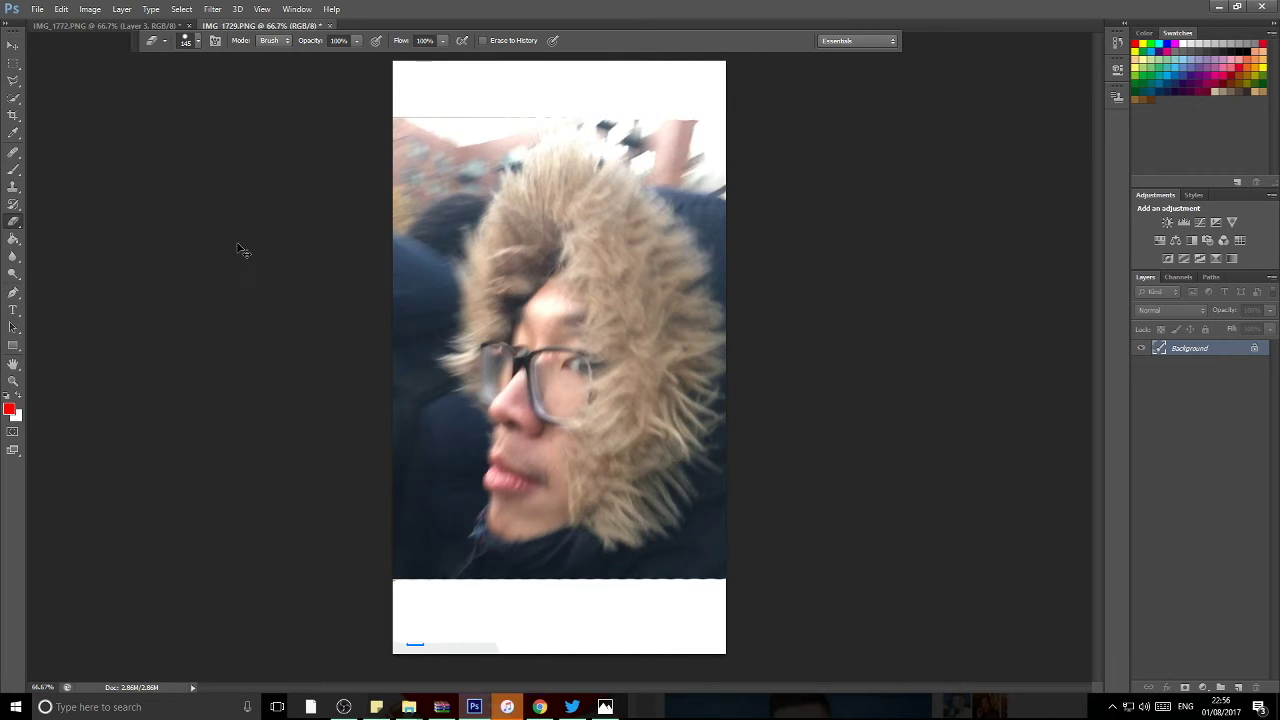
Step: Convert the locked Background into a regular layer named Layer 0
left_click(15, 44)
left_click(470, 170)
key("Return")
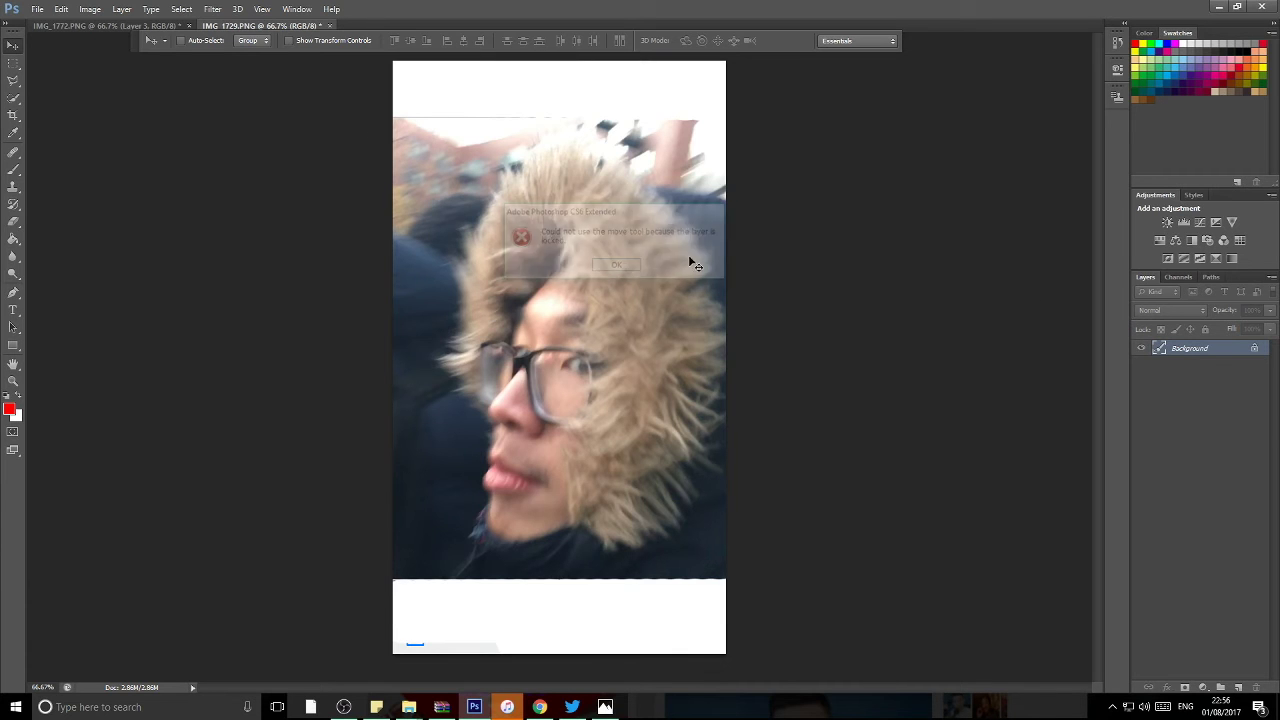
right_click(1250, 350)
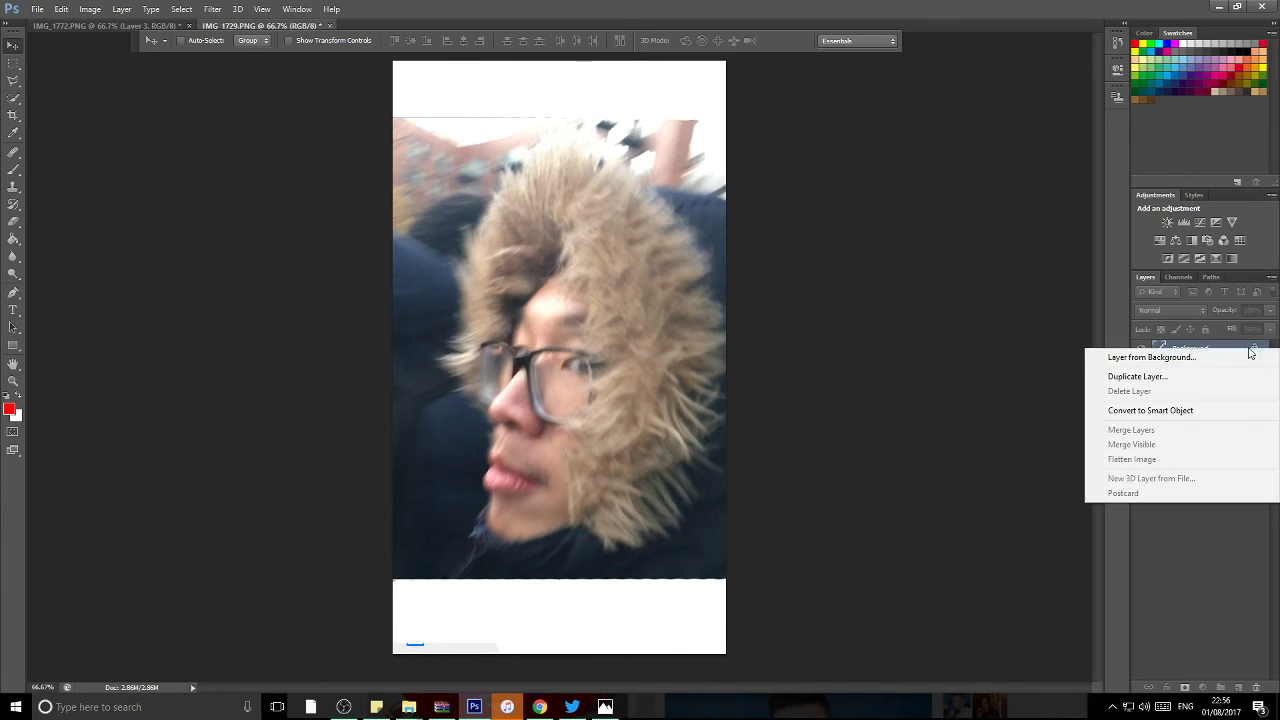
left_click(1186, 360)
left_click(440, 164)
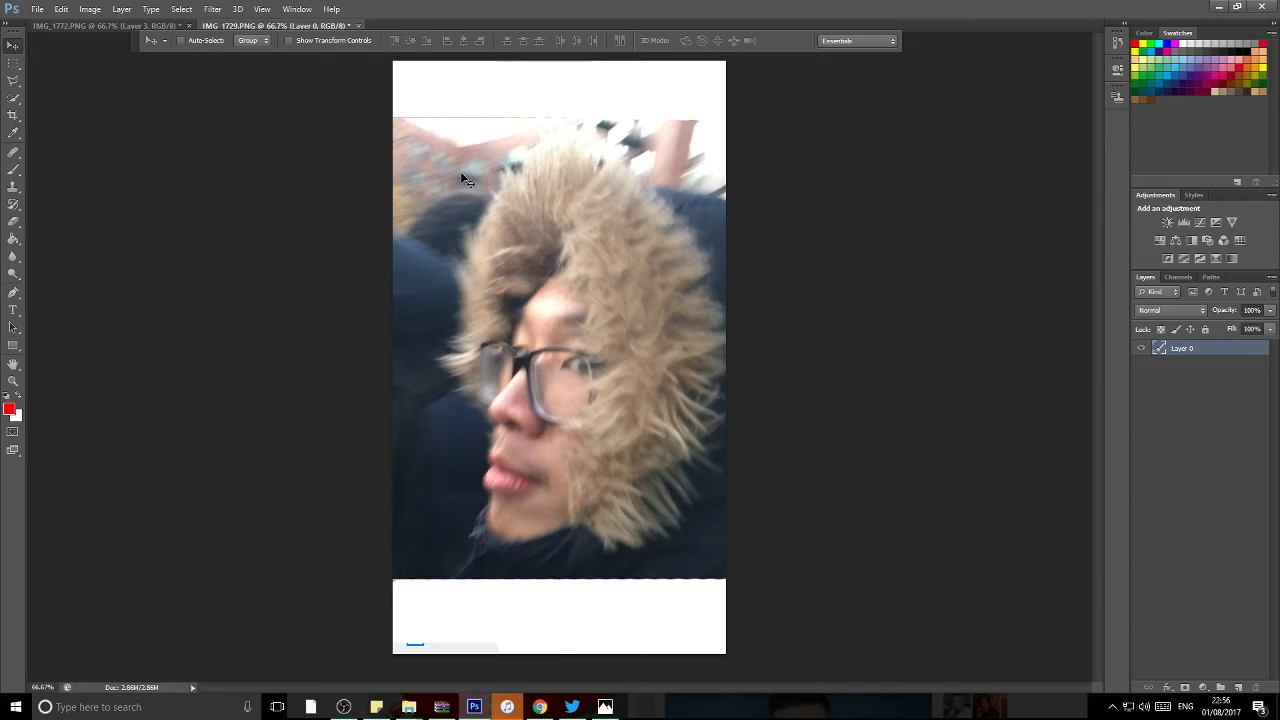
Step: Stretch the selfie vertically by its top and bottom edges to fill the canvas height
key("ctrl+t")
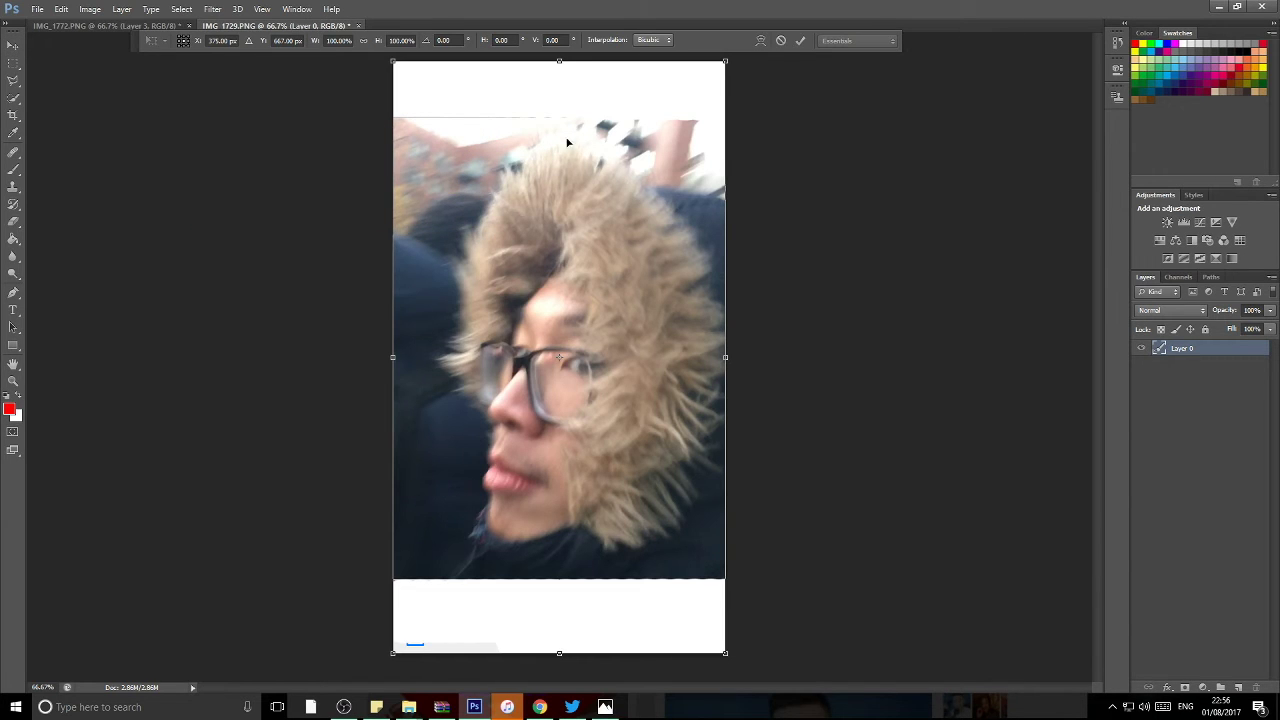
left_click_drag(559, 62, 559, 8)
left_click_drag(559, 653, 559, 703)
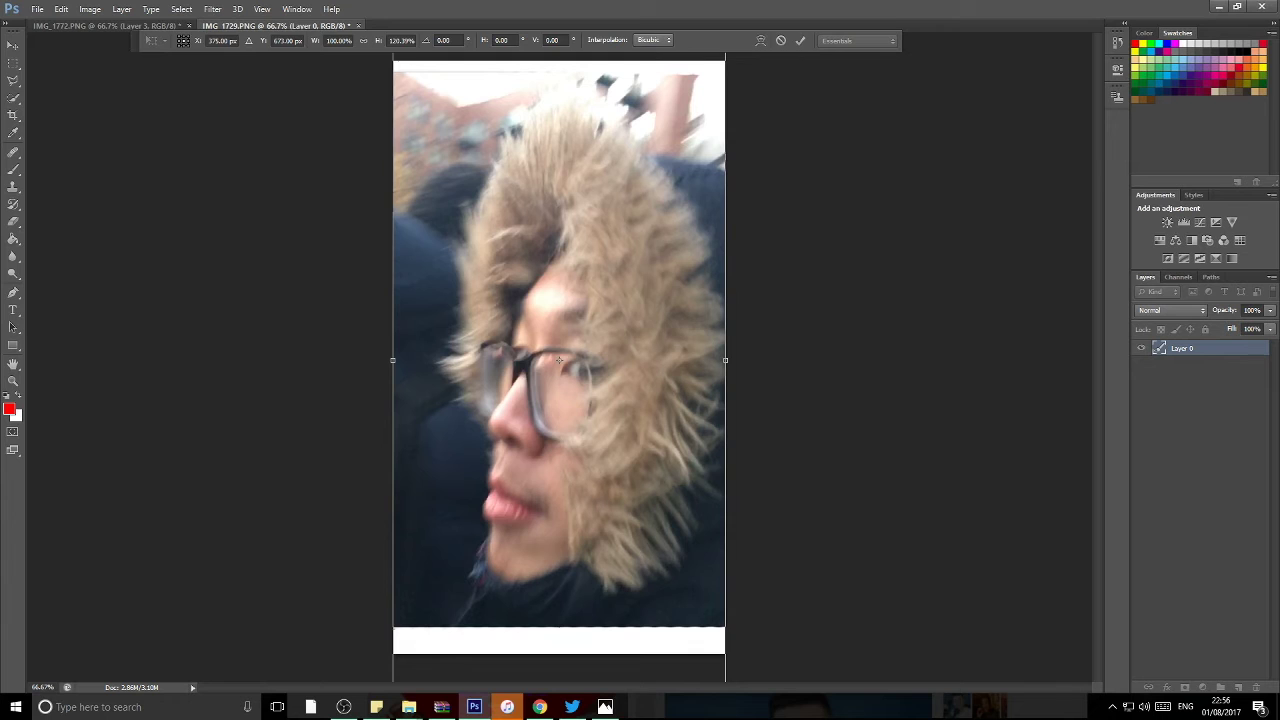
key("Return")
left_click_drag(660, 546, 660, 582)
key("ctrl+t")
key("ctrl+minus")
left_click_drag(559, 200, 567, 170)
key("Escape")
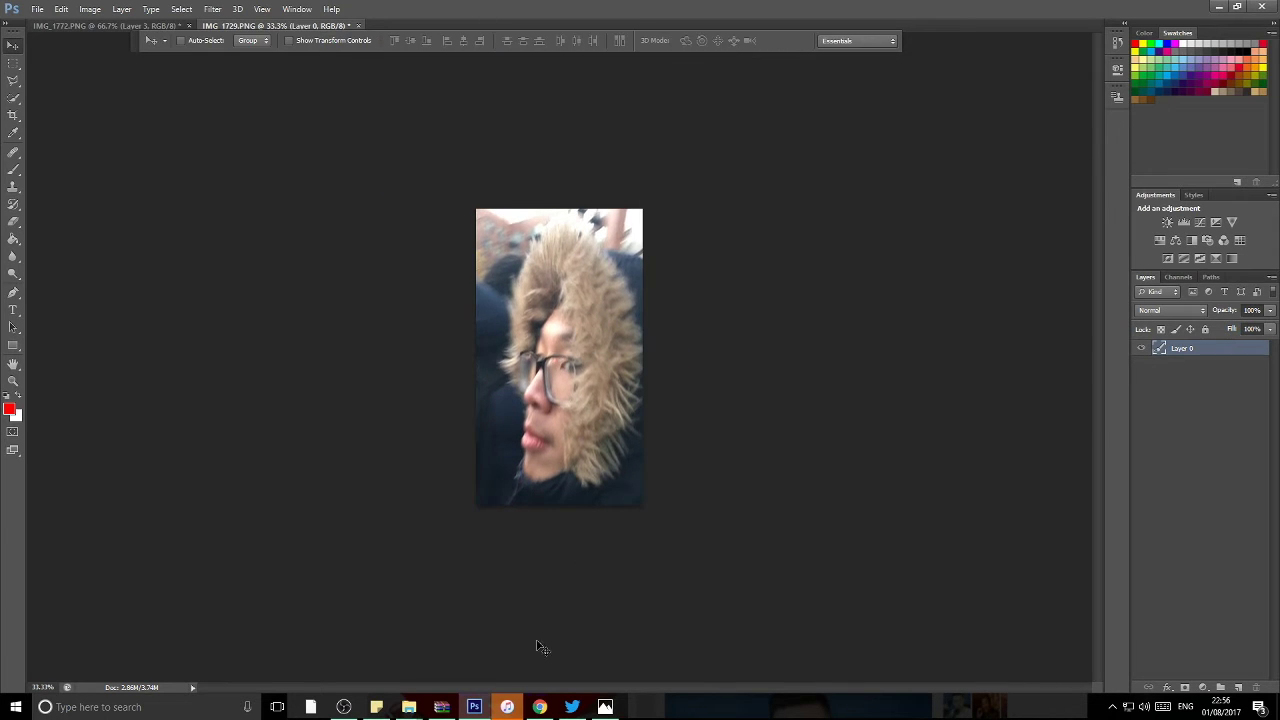
Step: Search Google Images for 'angry eye' and open the Roblox angry eyebrows image's options
left_click(539, 707)
scroll(312, 200, "up", 1)
triple_click(312, 86)
type("angry eye")
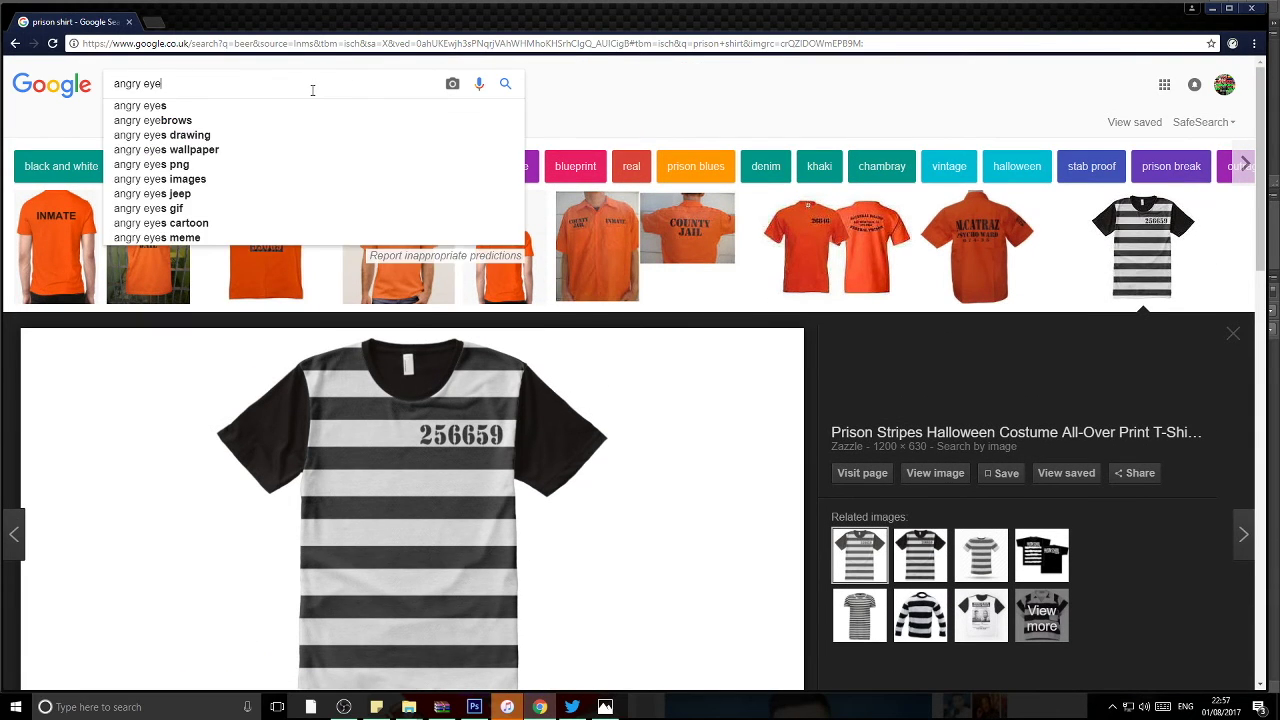
left_click(209, 126)
left_click(181, 291)
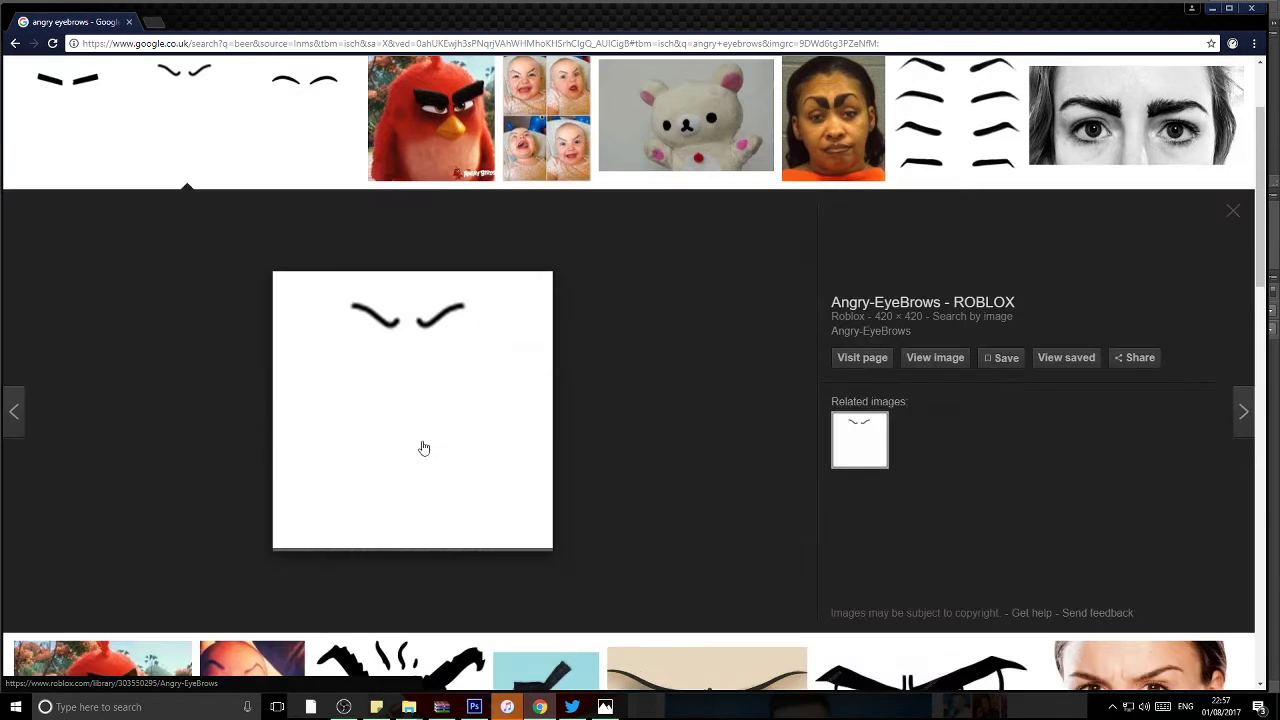
right_click(449, 414)
Step: Delete the black square layer from the selfie
left_click(500, 546)
left_click(470, 707)
right_click(1220, 348)
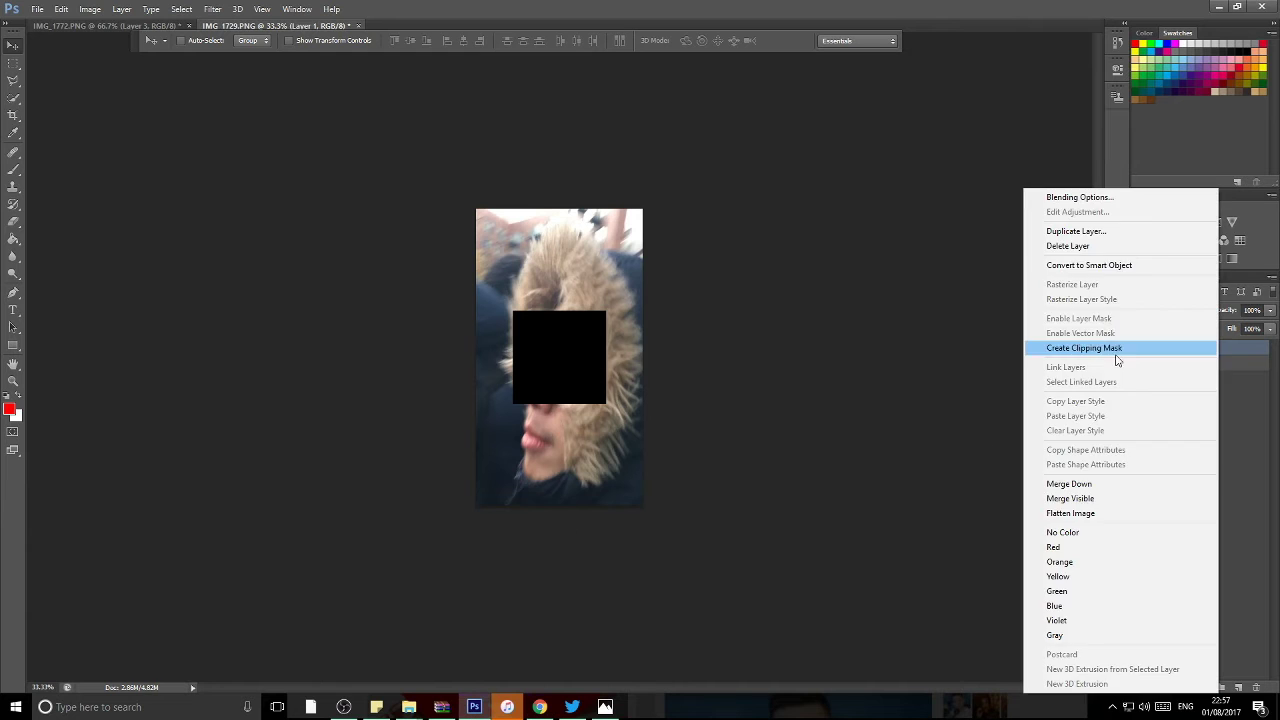
left_click(1110, 247)
key("Return")
Step: Paint a long and a short black eyebrow stroke across the forehead with a 37 px brush
key("b")
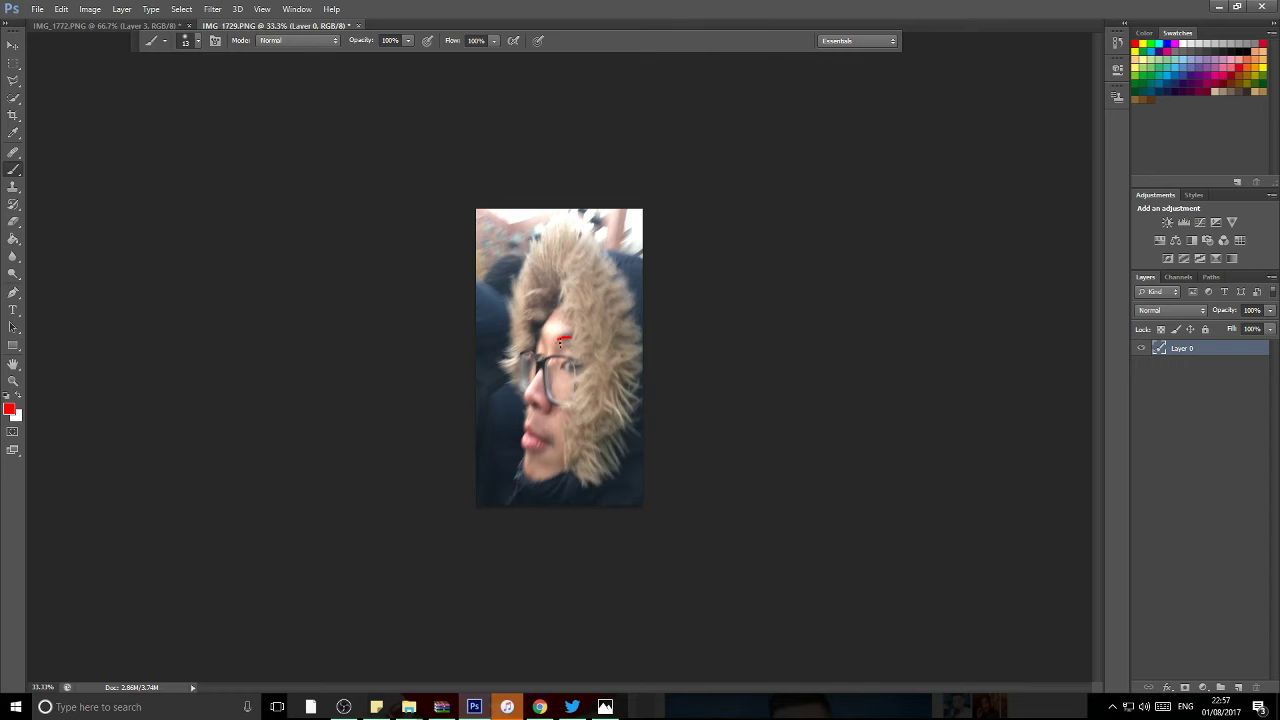
left_click(197, 40)
type("37")
key("Tab")
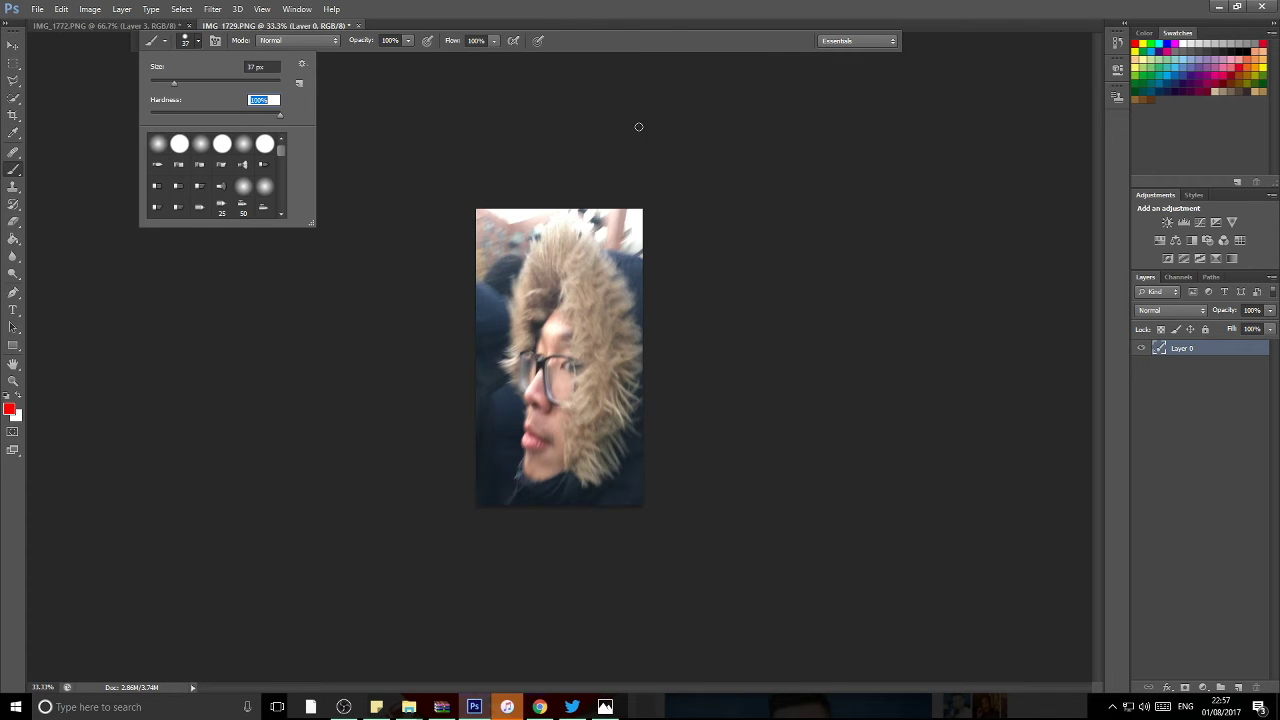
left_click(1254, 48)
key("ctrl+plus")
key("ctrl+plus")
key("ctrl+plus")
key("ctrl+plus")
left_click_drag(548, 245, 785, 213)
left_click_drag(440, 170, 468, 243)
key("ctrl+minus")
key("ctrl+minus")
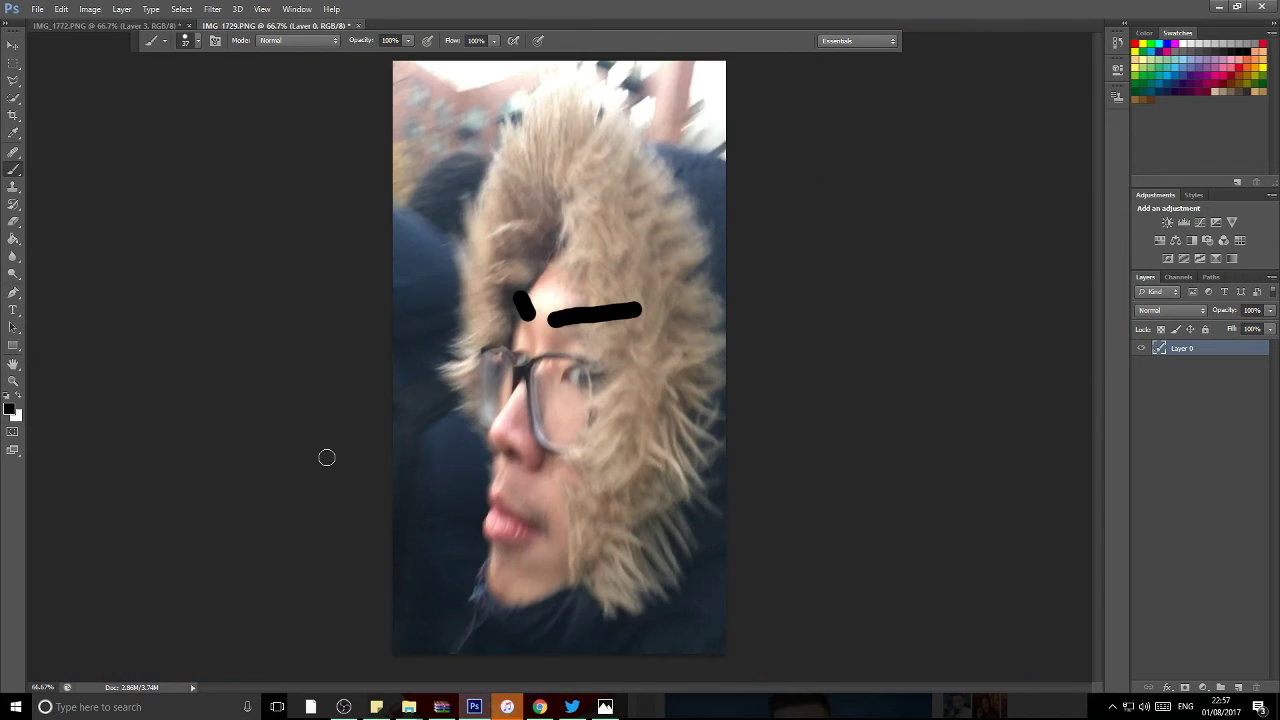
left_click(13, 80)
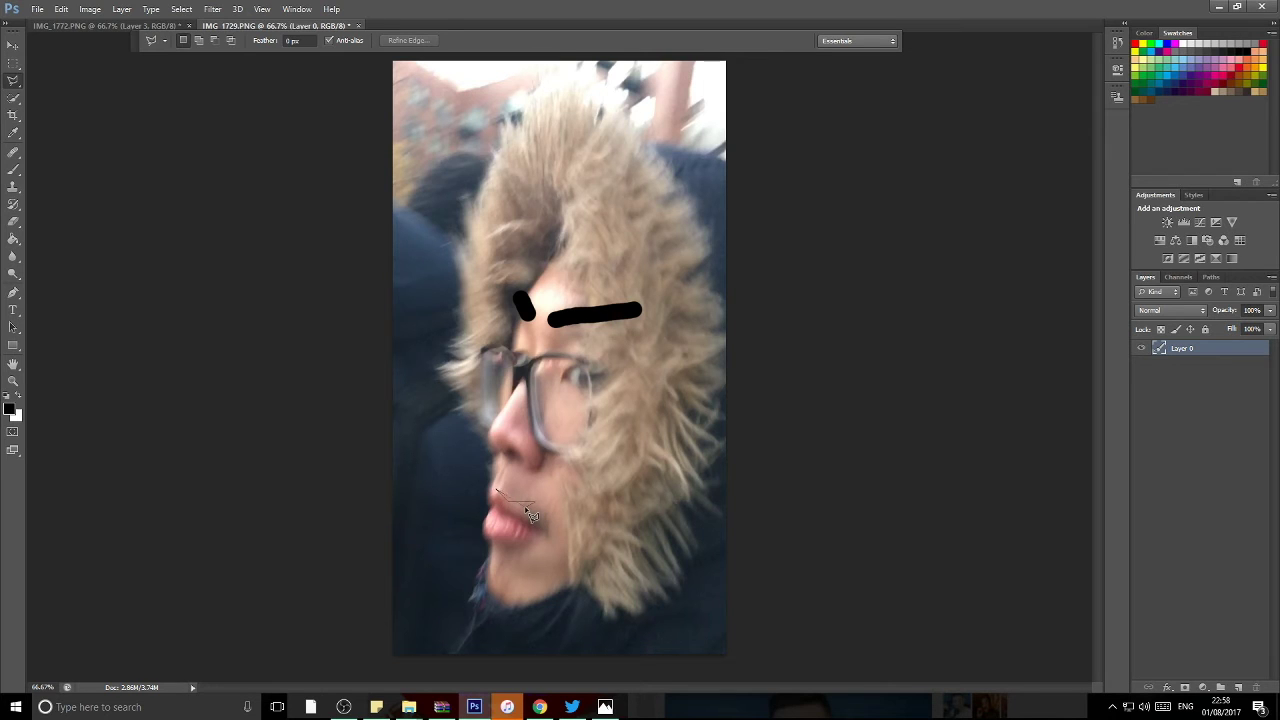
Step: Lasso the lips, rotate them about 13 degrees outward into a pout, and deselect
key("Escape")
double_click(548, 538)
key("ctrl+t")
mouse_move(557, 549)
left_mouse_down()
mouse_move(570, 594)
mouse_move(564, 509)
mouse_move(580, 547)
mouse_move(522, 473)
mouse_move(478, 480)
left_mouse_up()
key("Return")
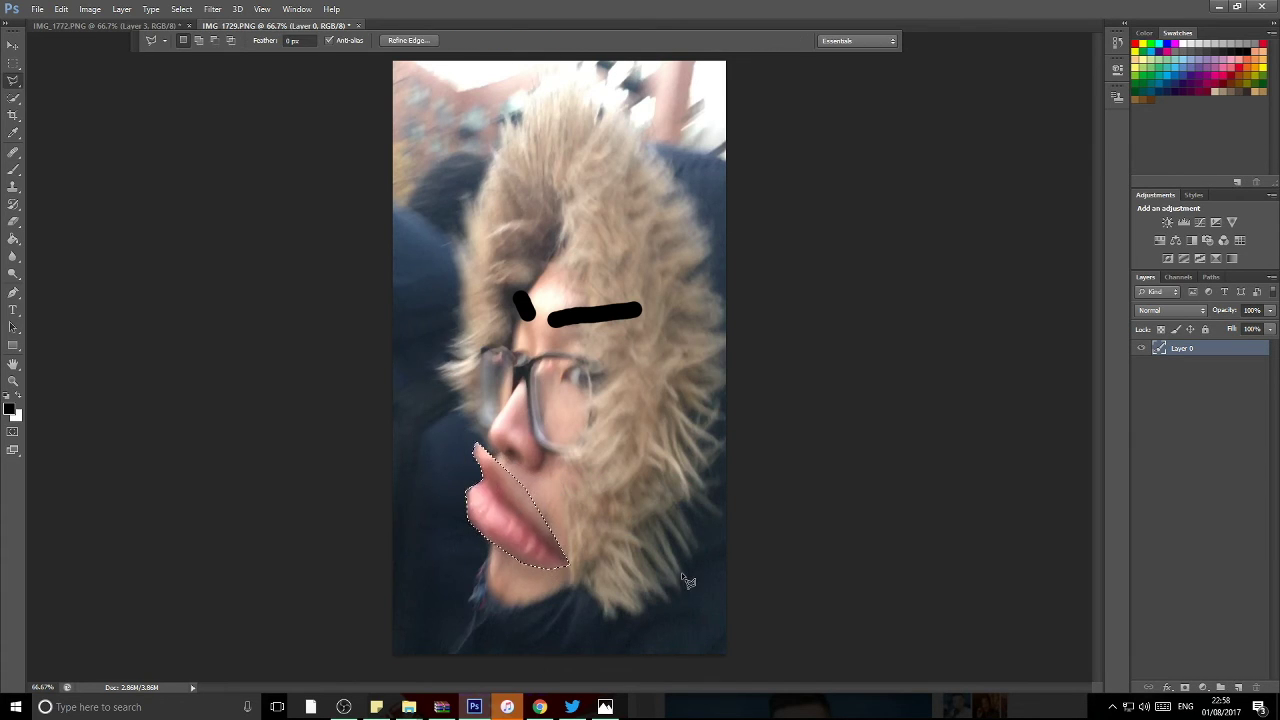
key("ctrl+d")
key("w")
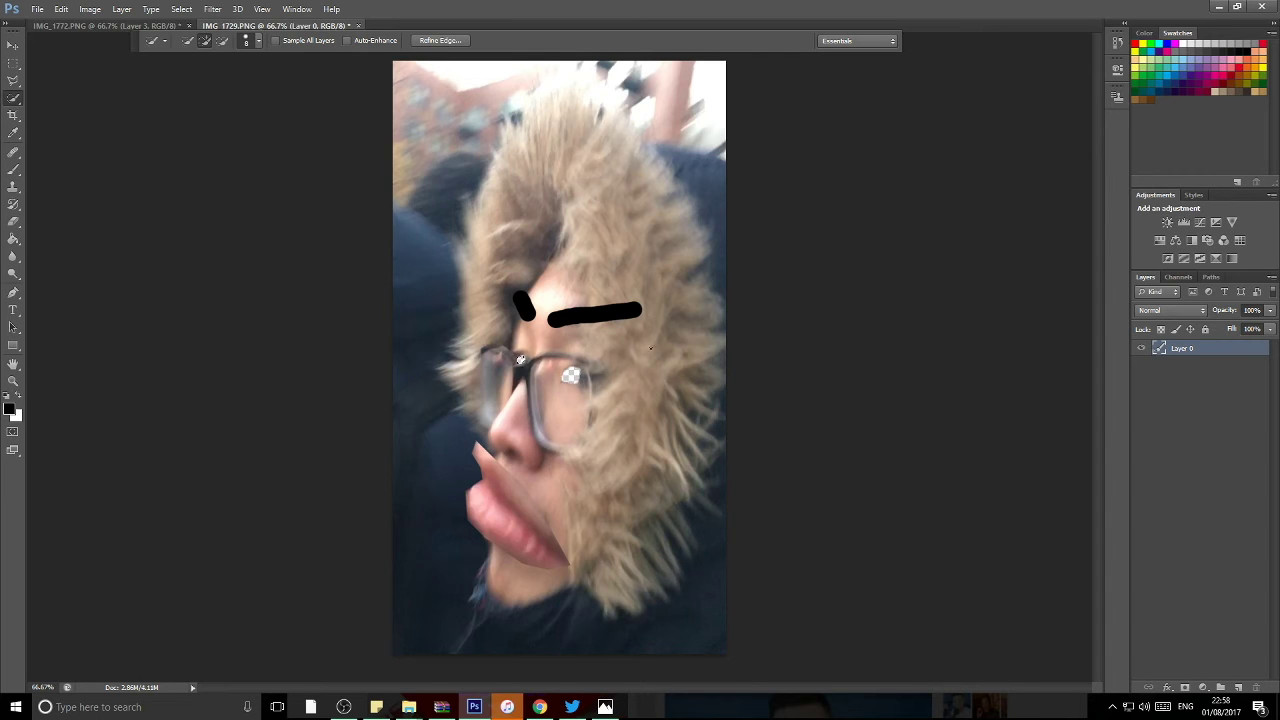
left_click(121, 9)
left_click(150, 36)
Step: Add a new empty Layer 1 and move it below Layer 0, hiding the photo layer
key("Escape")
left_click(121, 9)
mouse_move(140, 23)
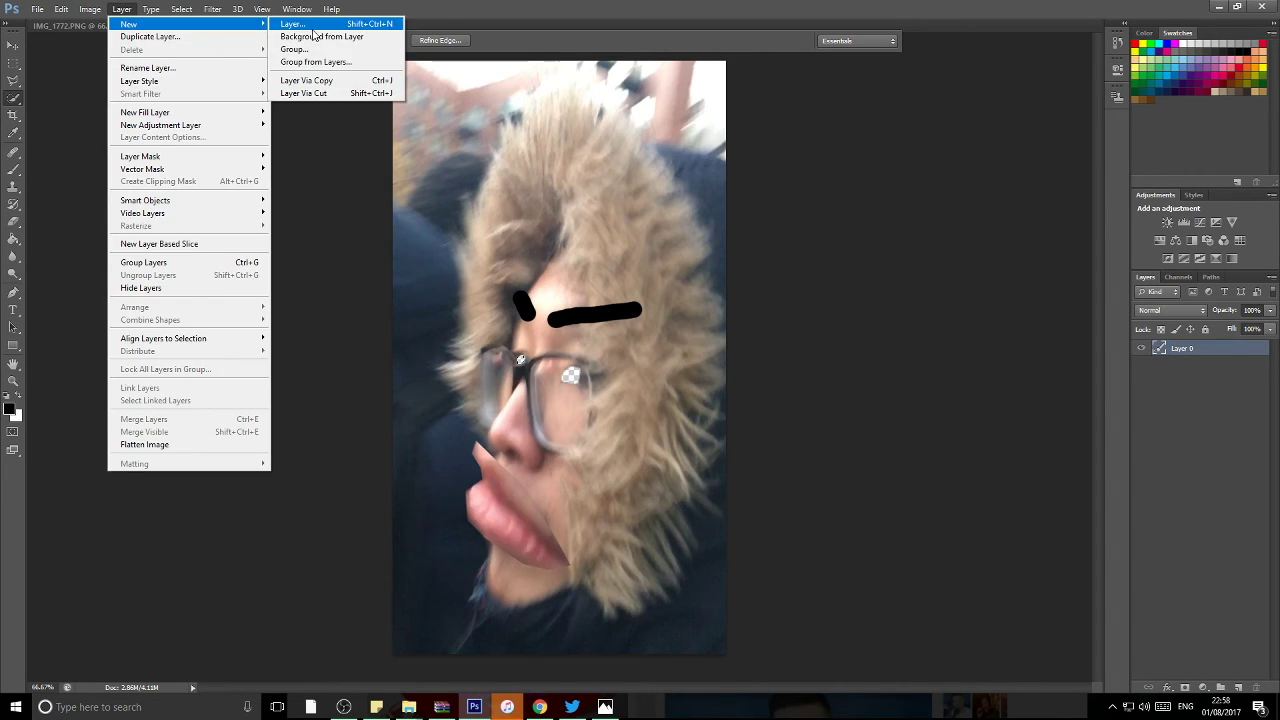
left_click(313, 28)
key("Return")
left_click_drag(1177, 350, 1178, 370)
left_click(1141, 348)
Step: Swap the paint colours to white and red, then show the photo layer Layer 0 again
key("g")
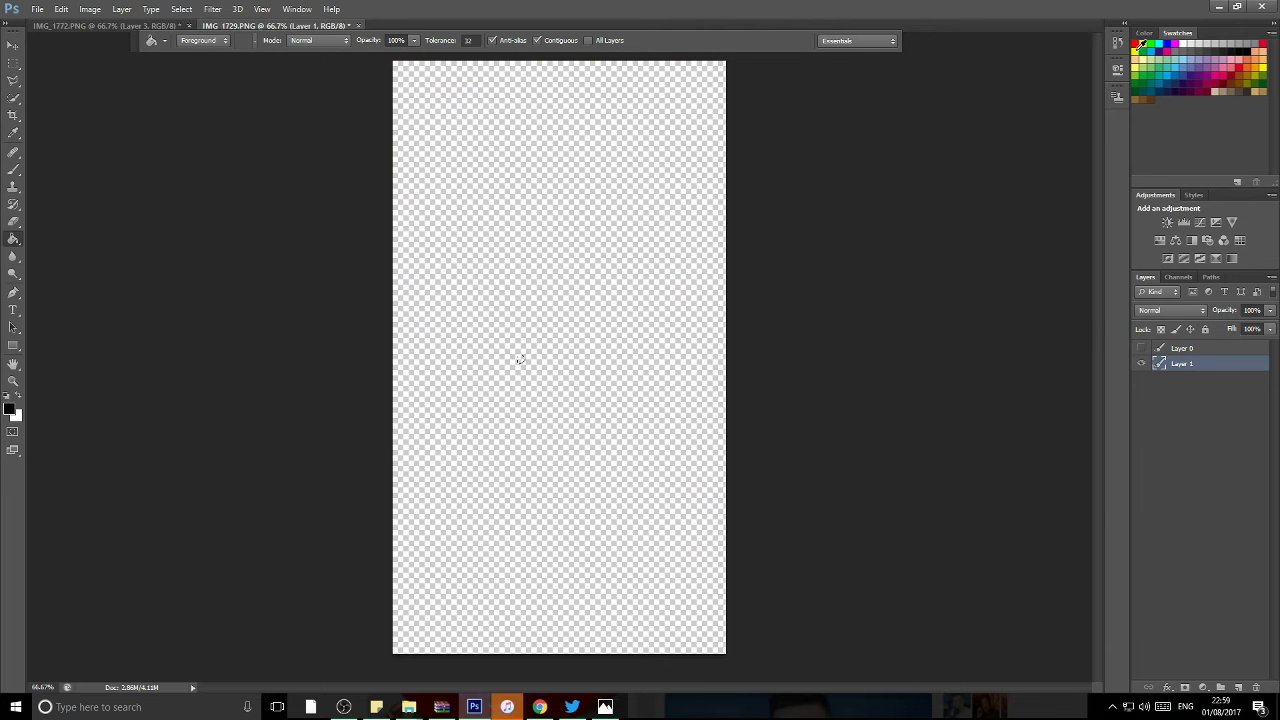
key("b")
left_click(165, 40)
key("Escape")
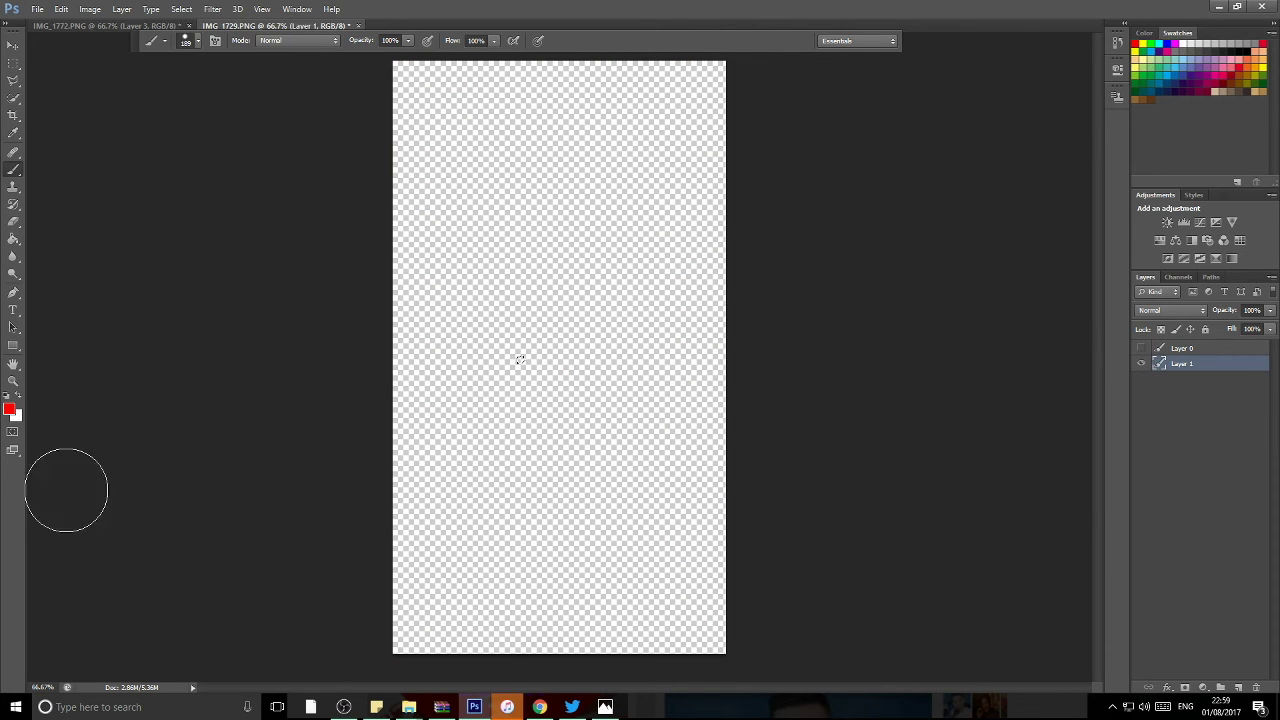
key("x")
left_click(181, 9)
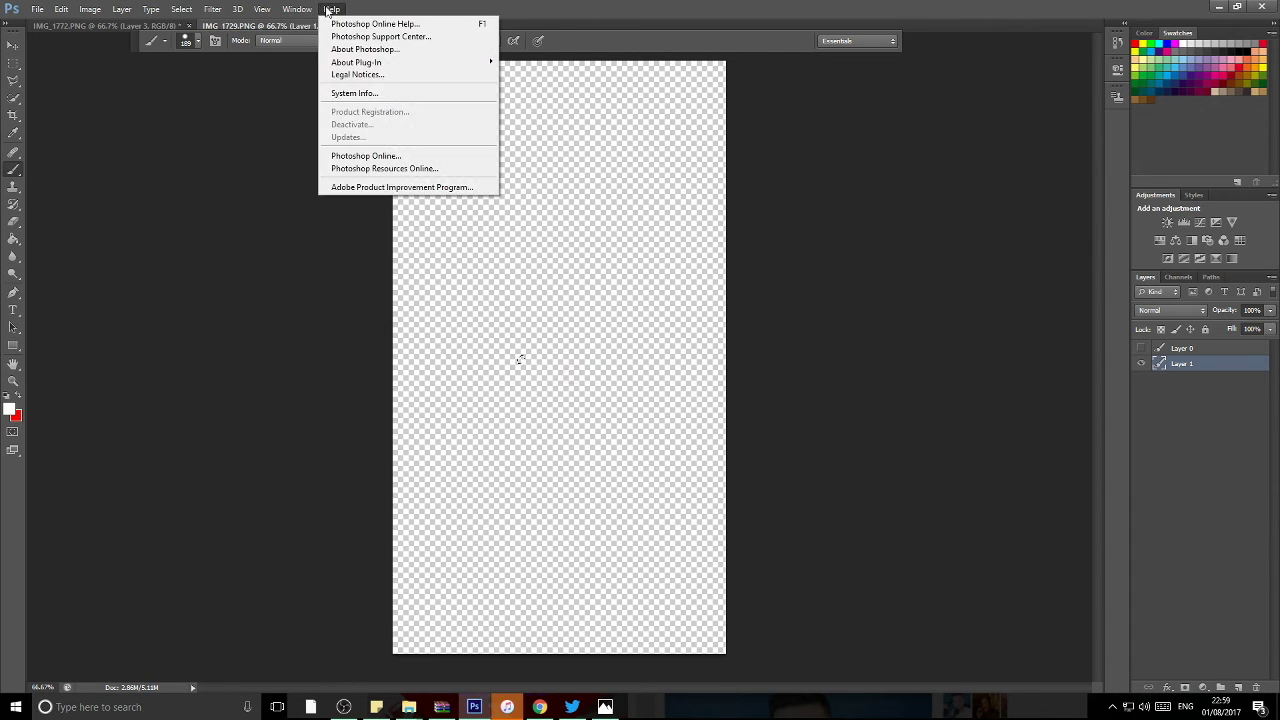
mouse_move(316, 22)
mouse_move(213, 10)
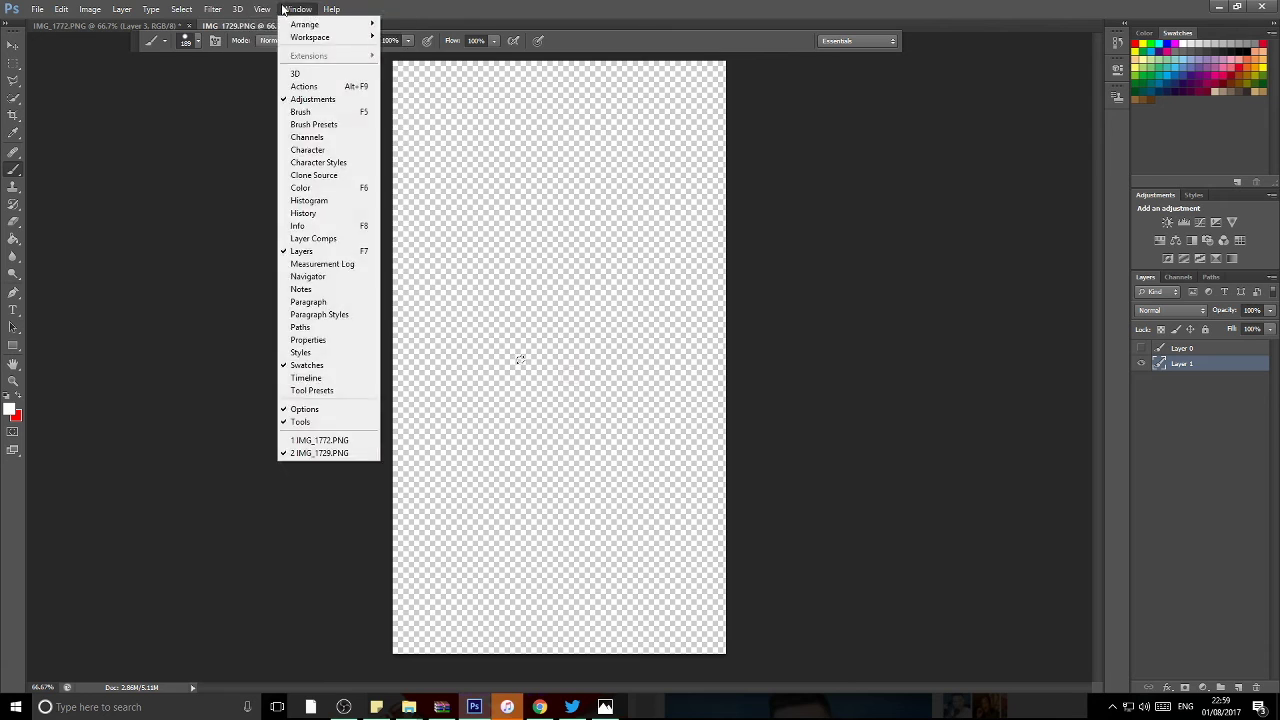
mouse_move(90, 9)
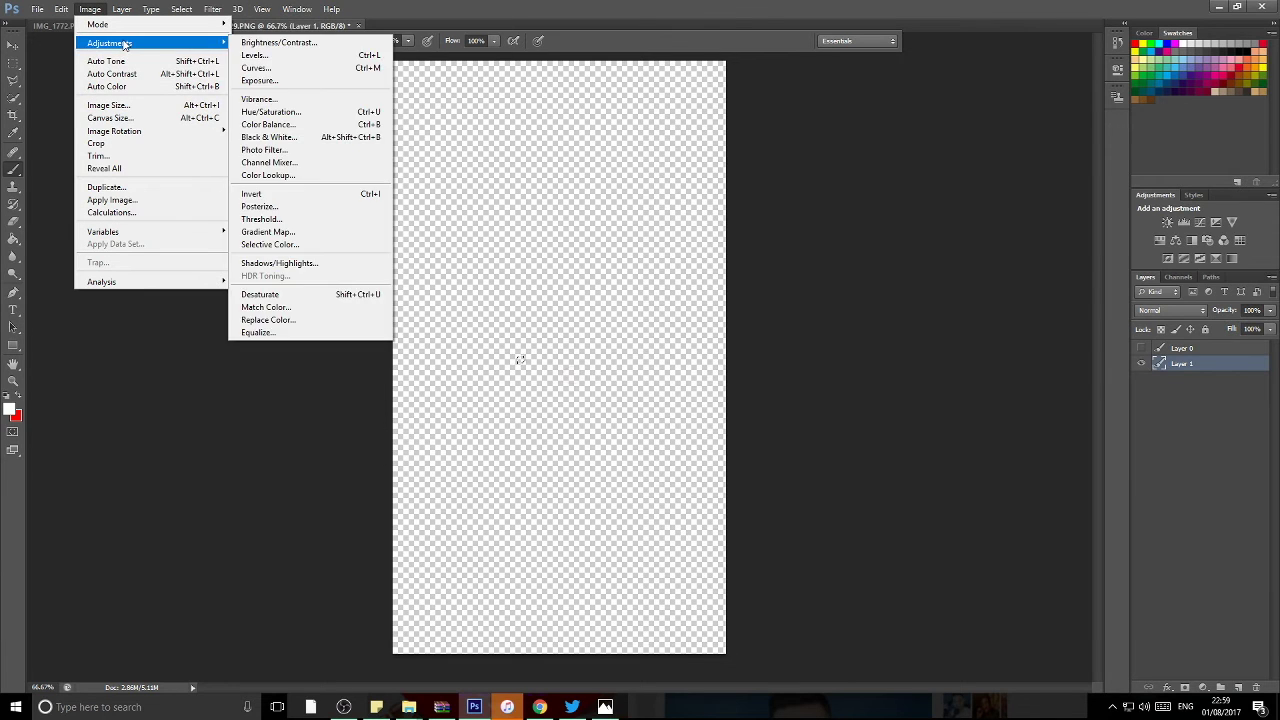
mouse_move(166, 26)
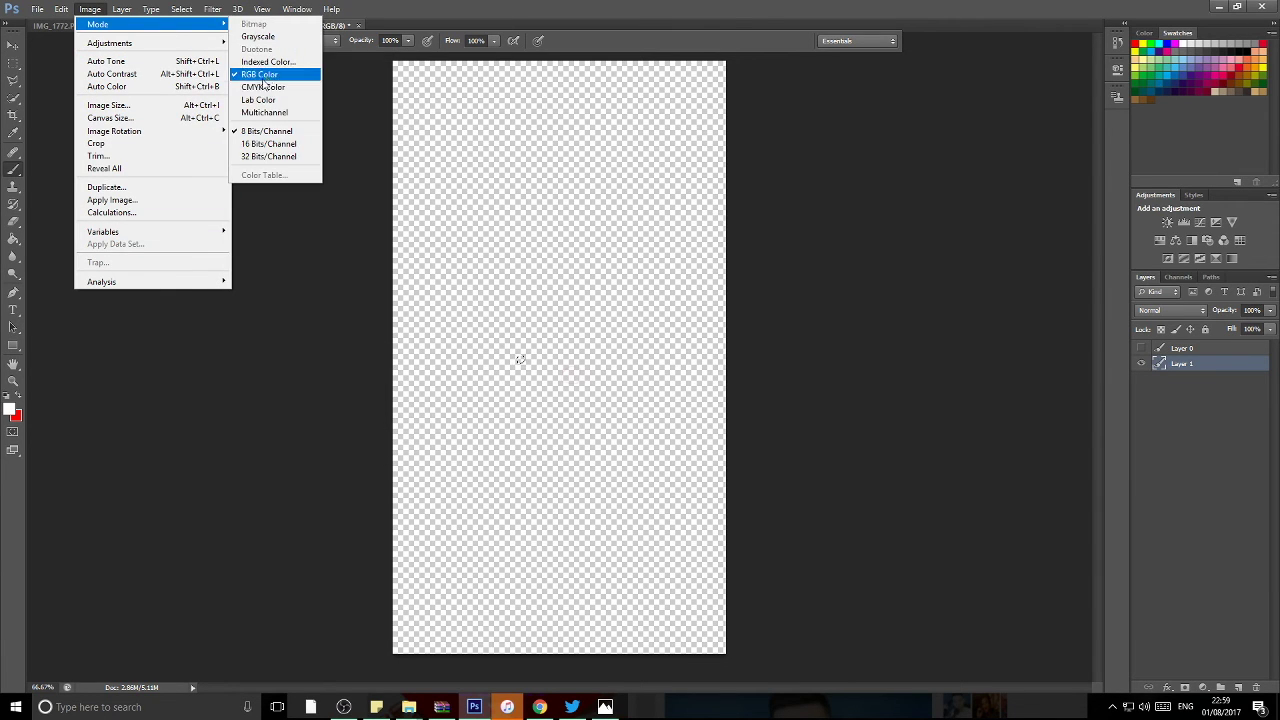
left_click(258, 74)
left_click(1140, 349)
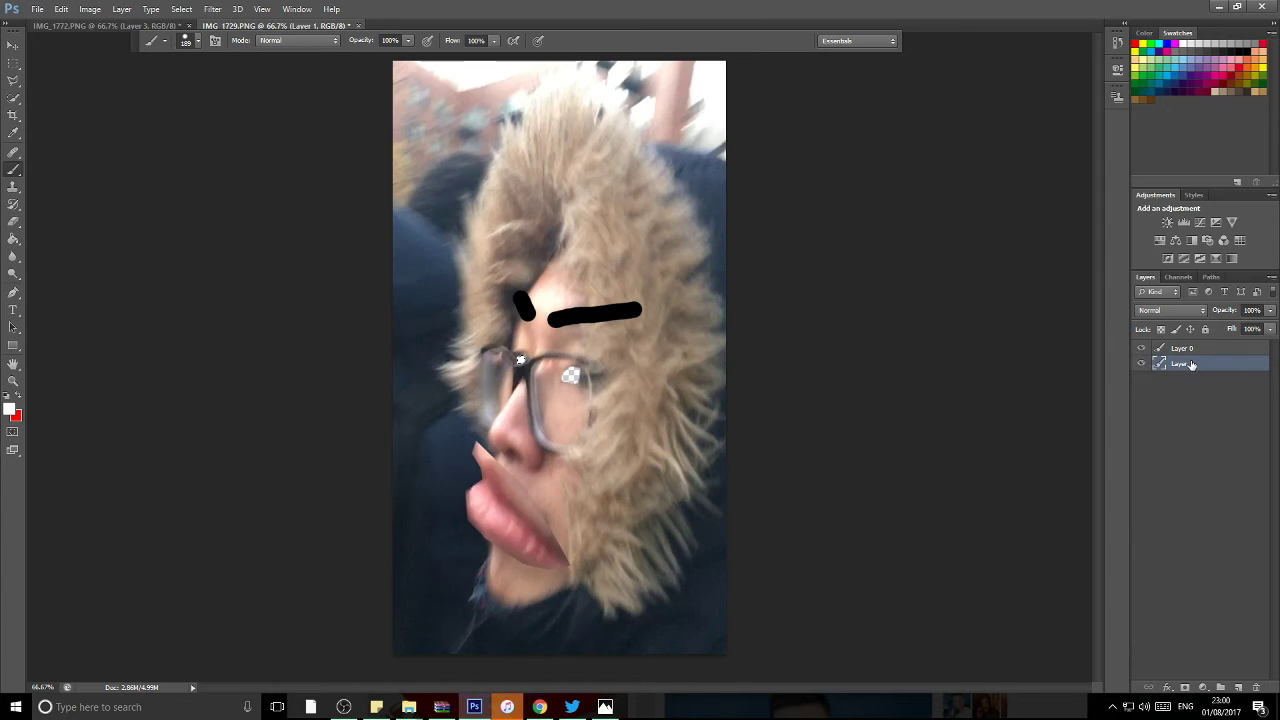
Step: Fill the lens spots red with the Paint Bucket and merge Layer 1 into Layer 0
key("ctrl+]")
key("g")
left_click(19, 399)
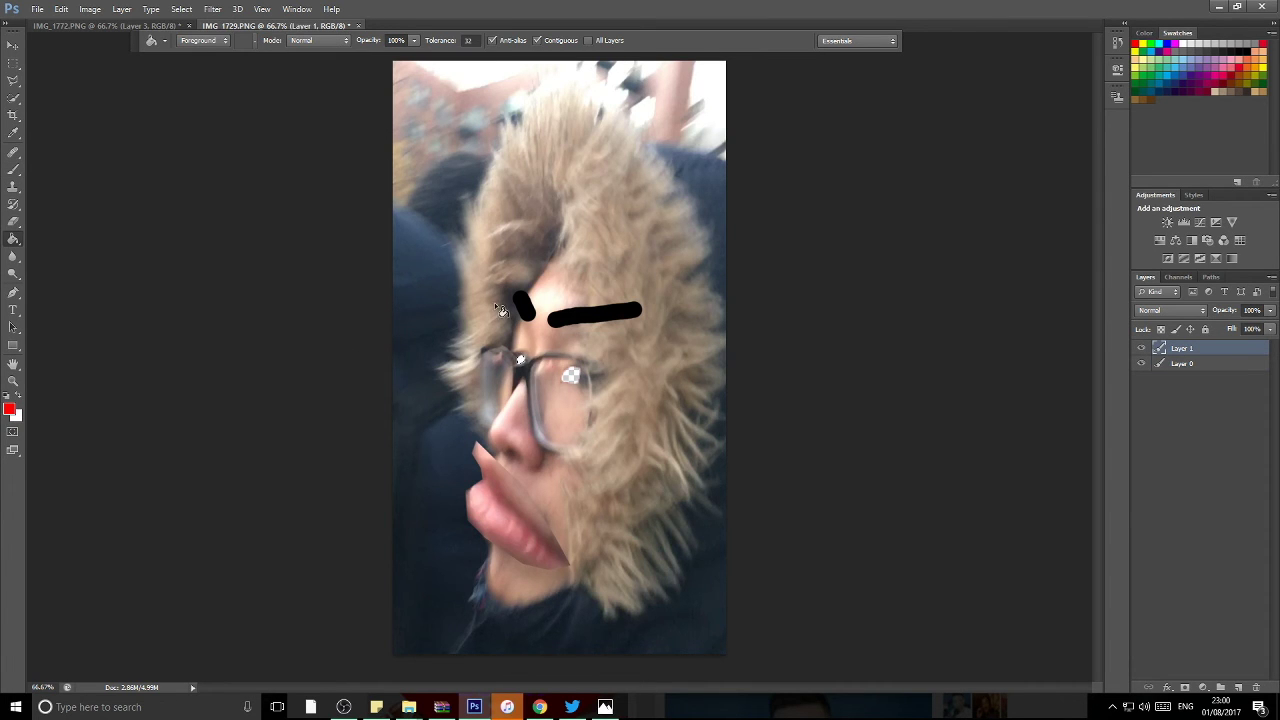
key("ctrl+e")
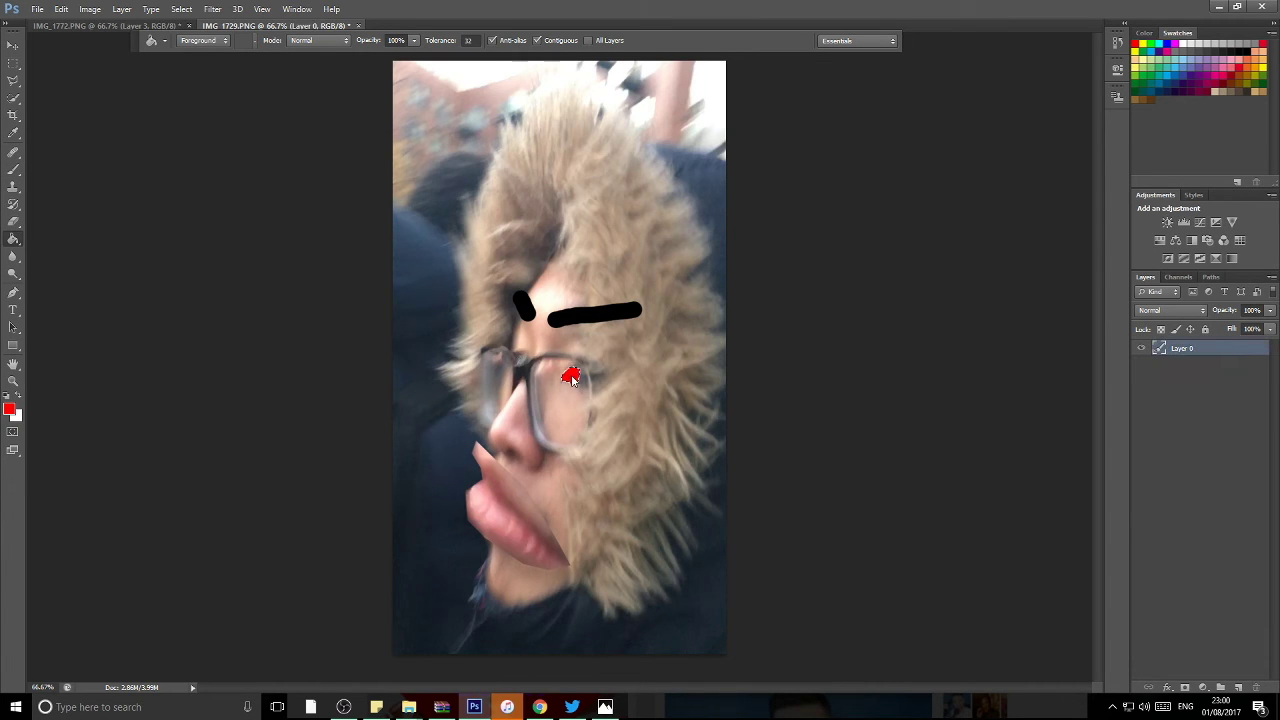
key("w")
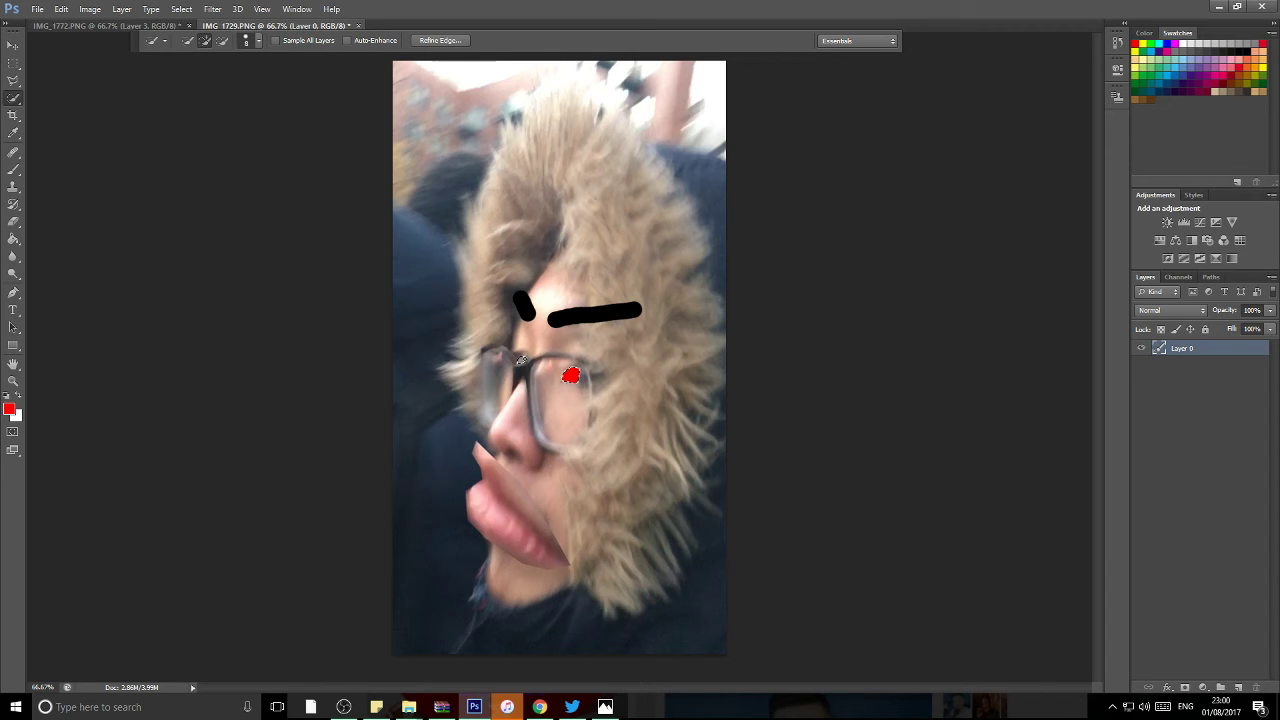
key("g")
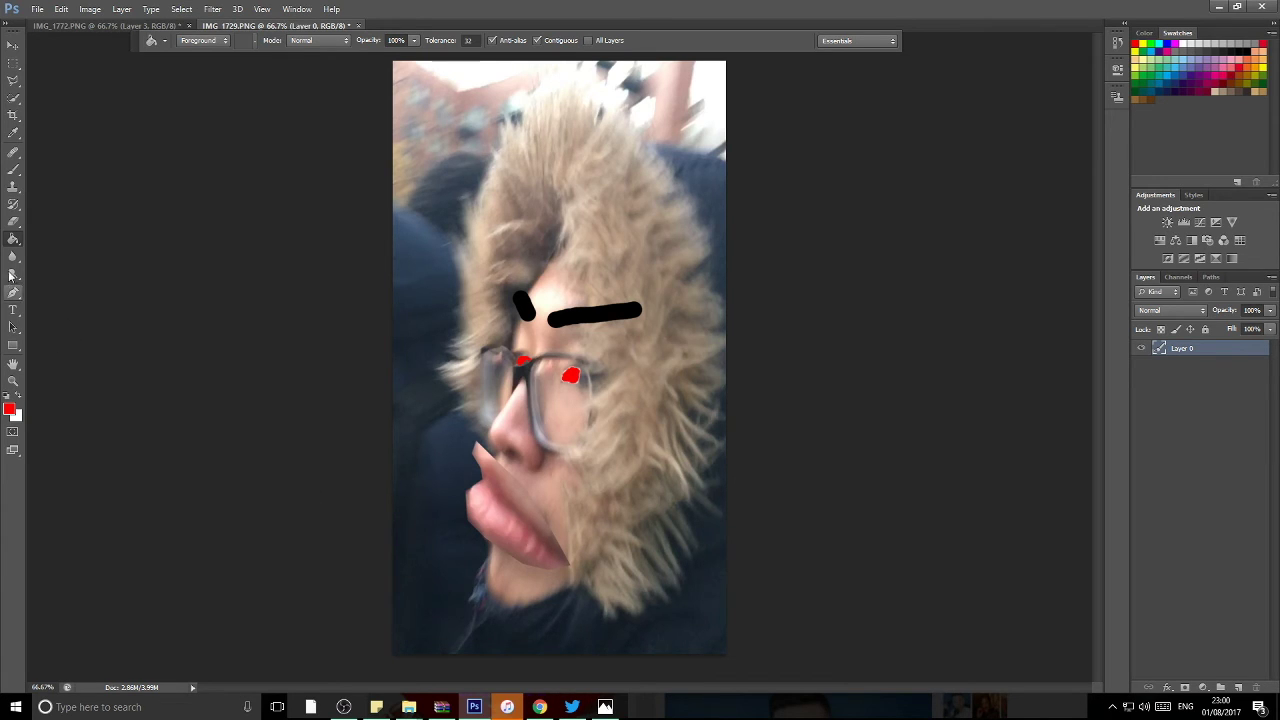
Step: Set a black 16 px brush and paint wavy stripes by the right lens, undoing a stray nose stroke
left_click(13, 168)
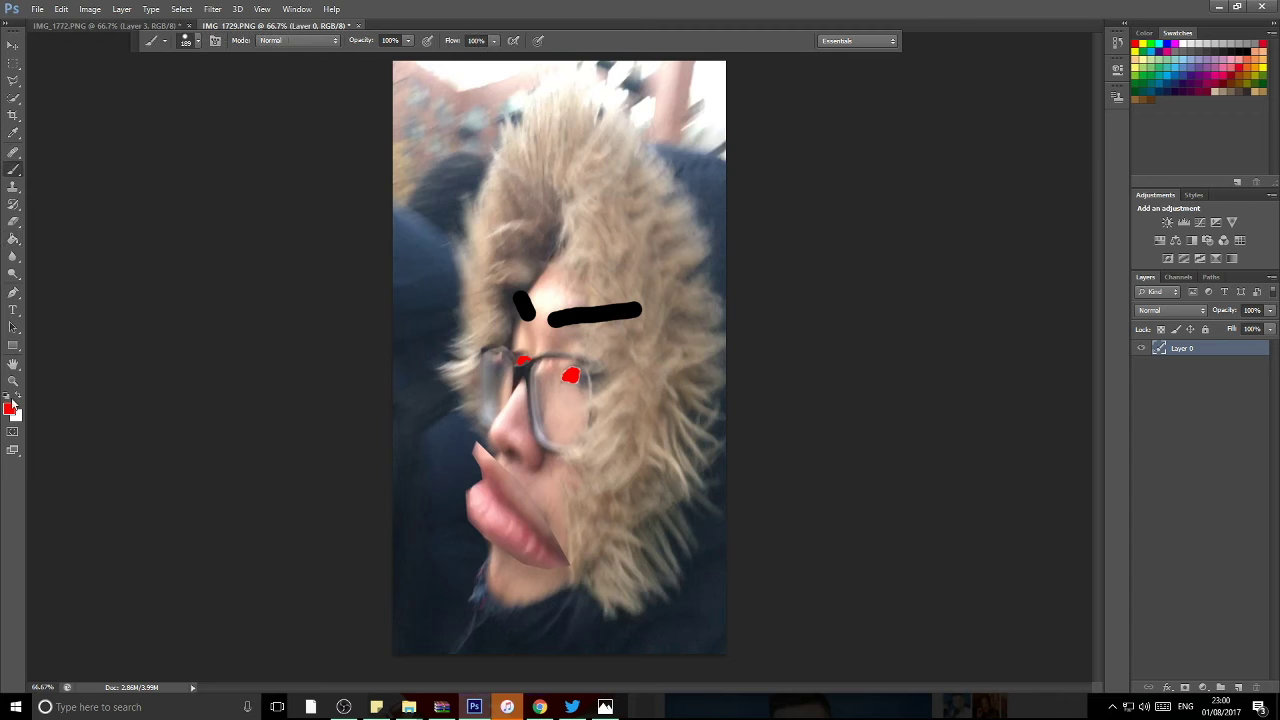
left_click(12, 411)
left_click(98, 523)
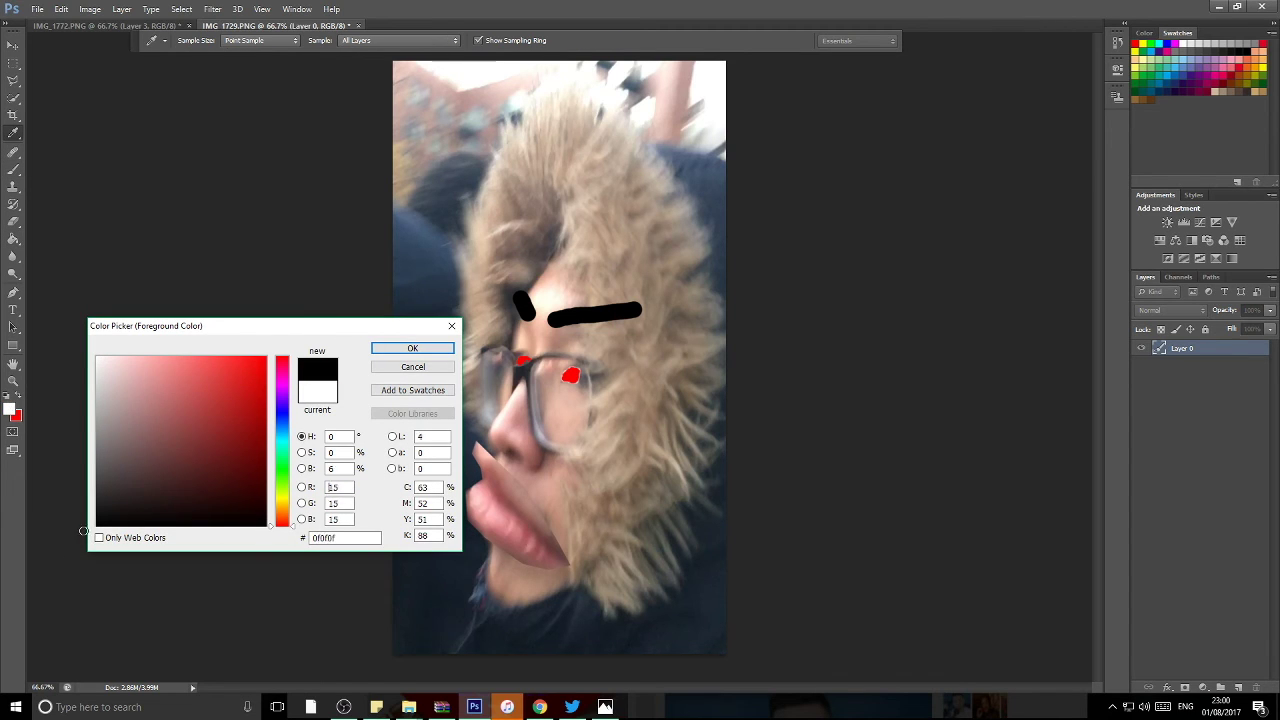
left_click(412, 348)
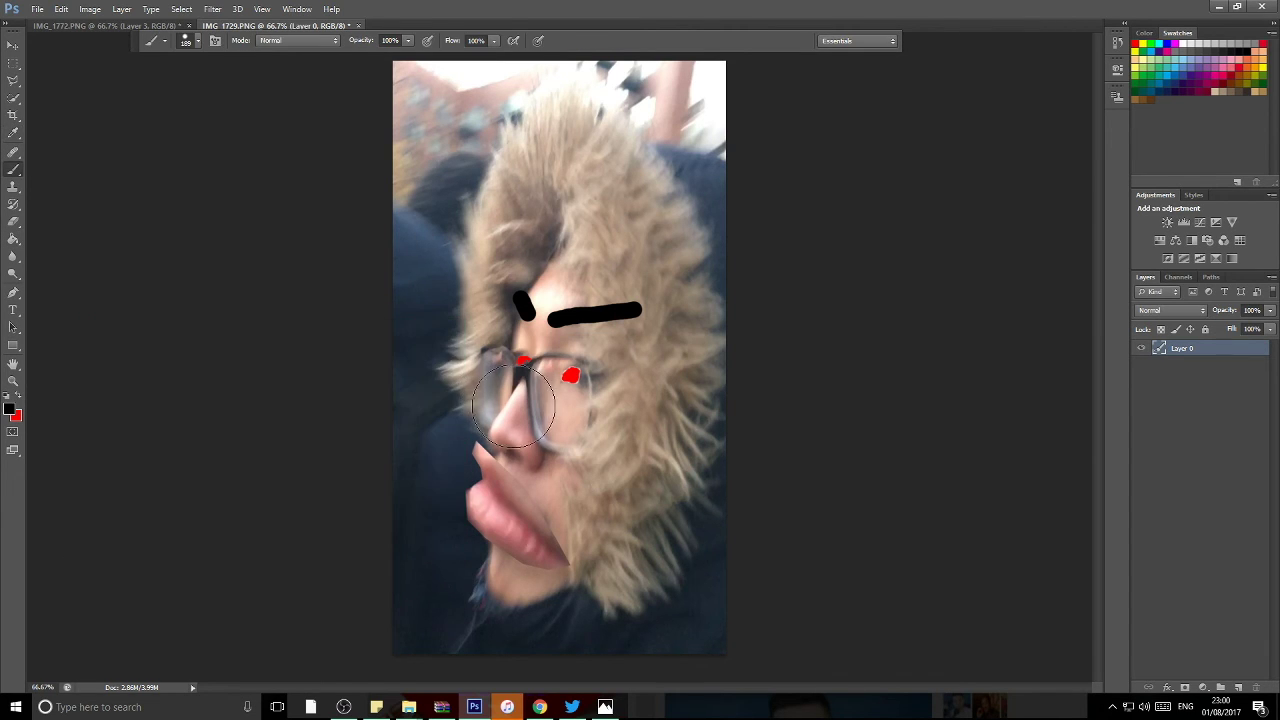
left_click(62, 9)
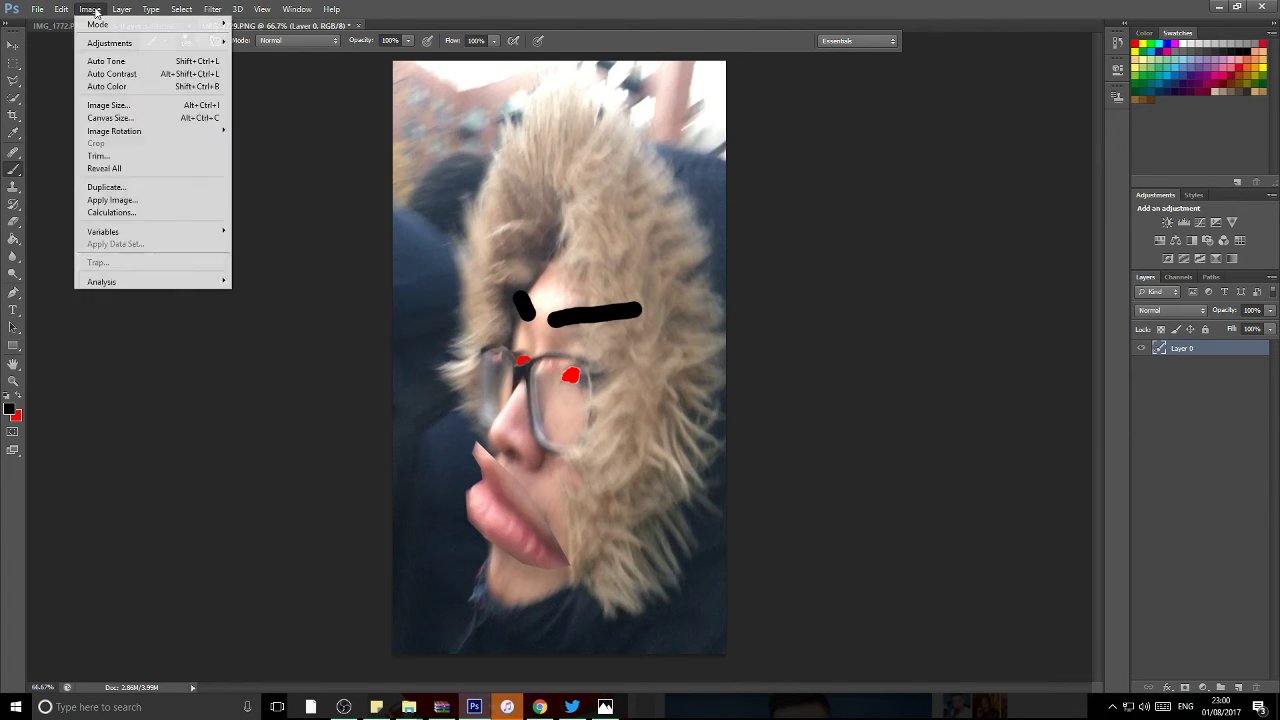
left_click(316, 57)
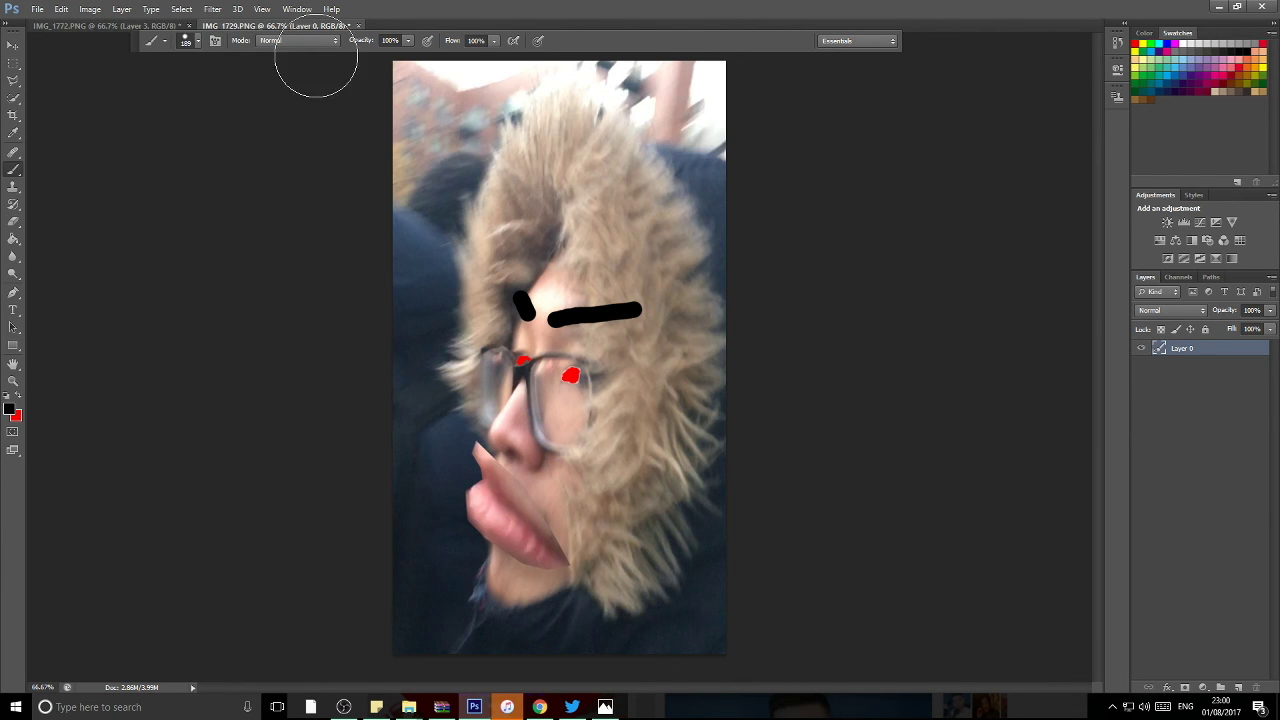
left_click(189, 42)
left_click(159, 80)
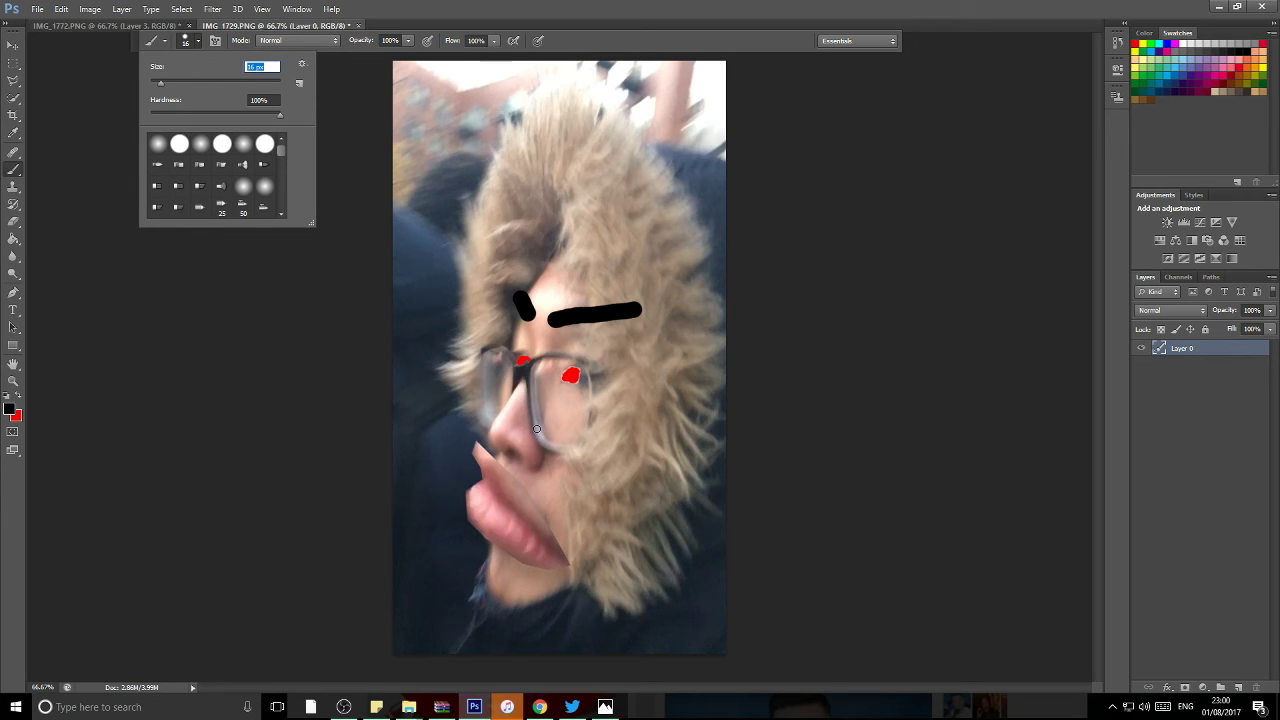
key("Return")
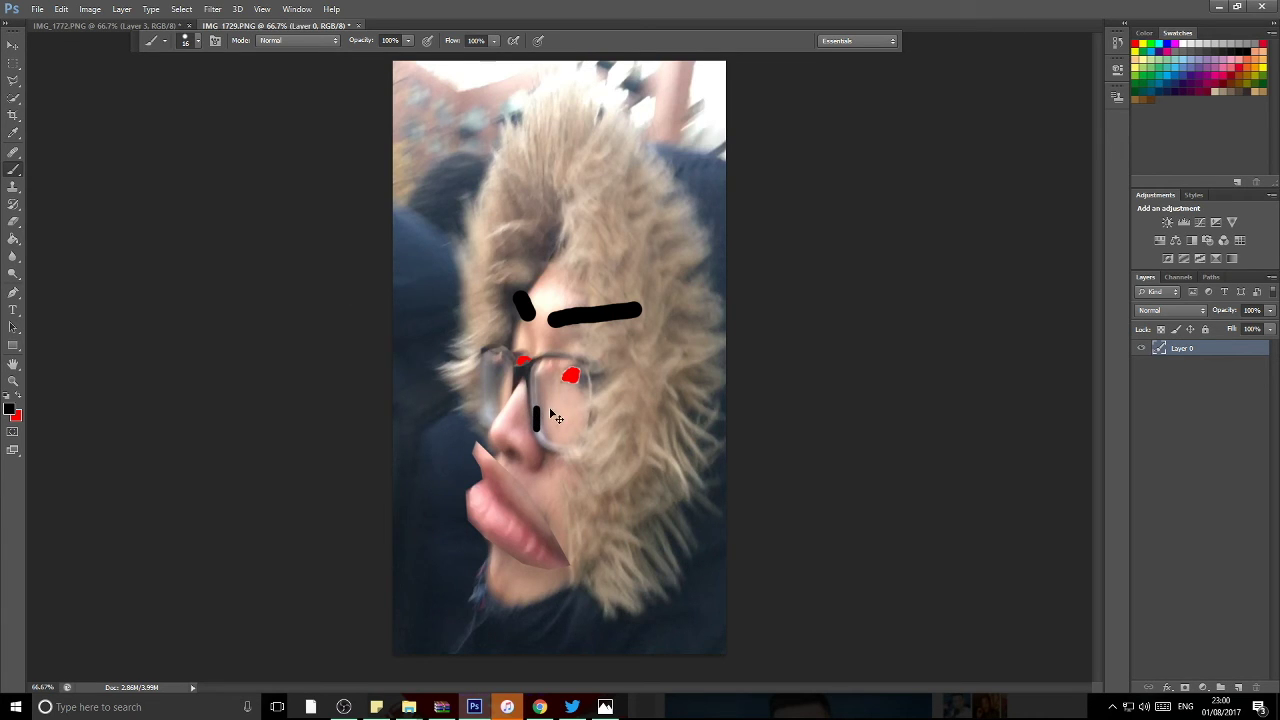
key("ctrl+z")
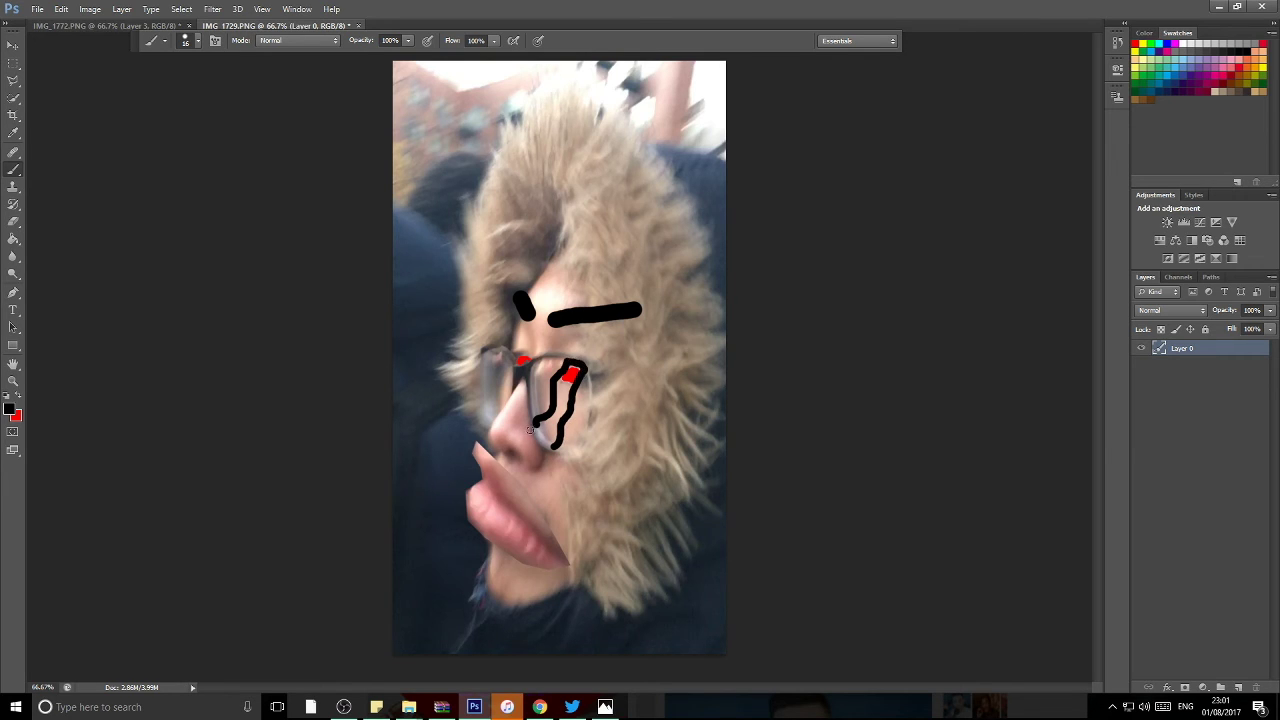
Step: Fill the right lens outline with black using Paint Bucket, then set the foreground colour to white
key("g")
left_click(556, 428)
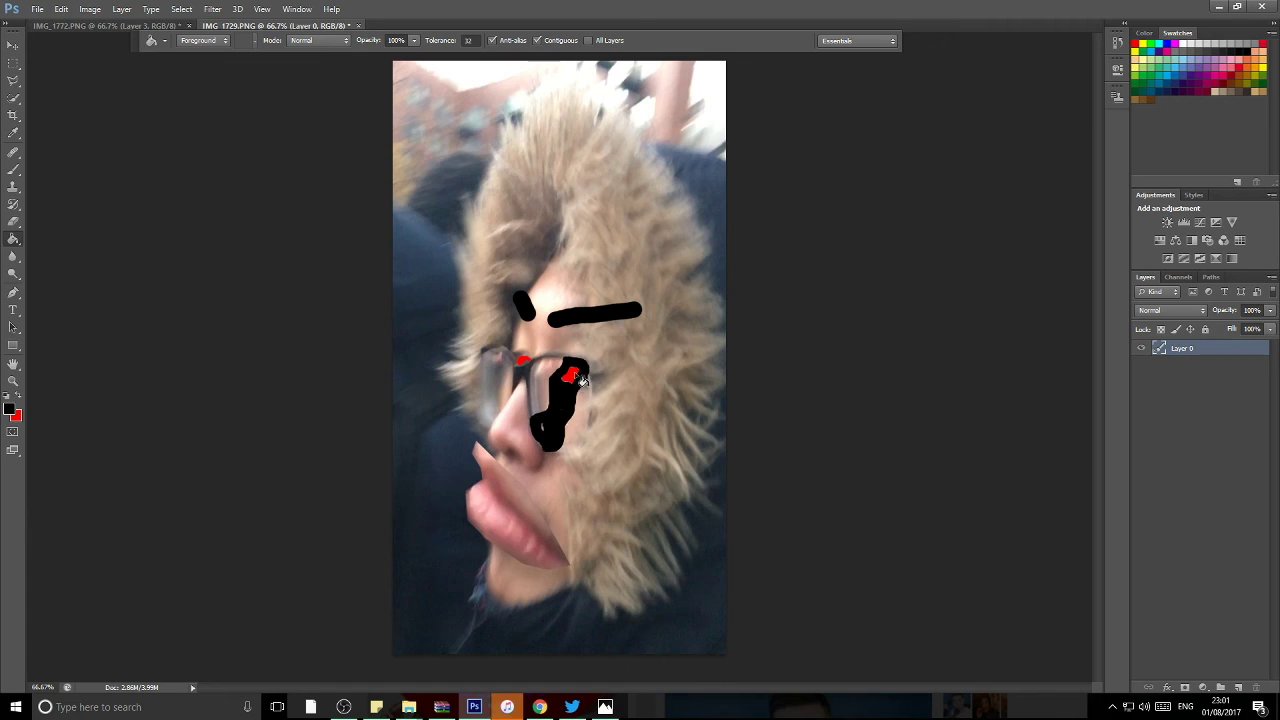
left_click(572, 376)
left_click(557, 447)
left_click(19, 398)
left_click(10, 408)
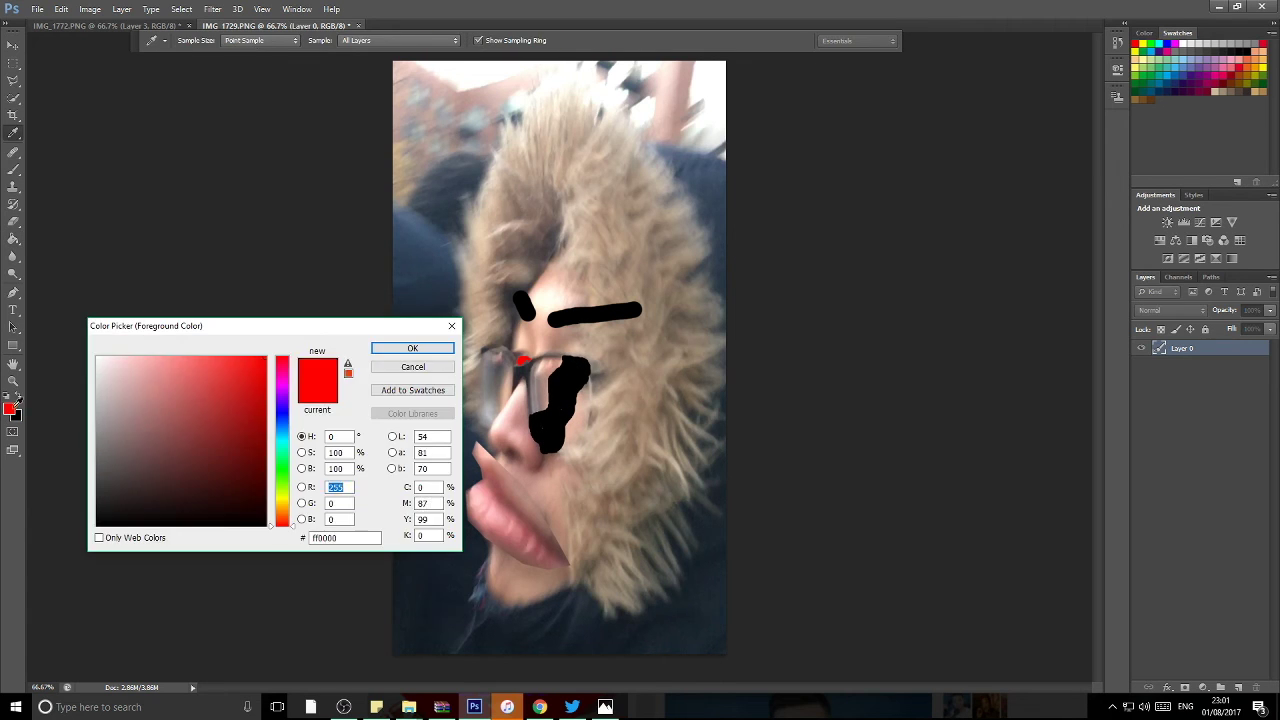
left_click(95, 345)
left_click(423, 346)
Step: Outline a white stripe along the right lens and fill it white
key("b")
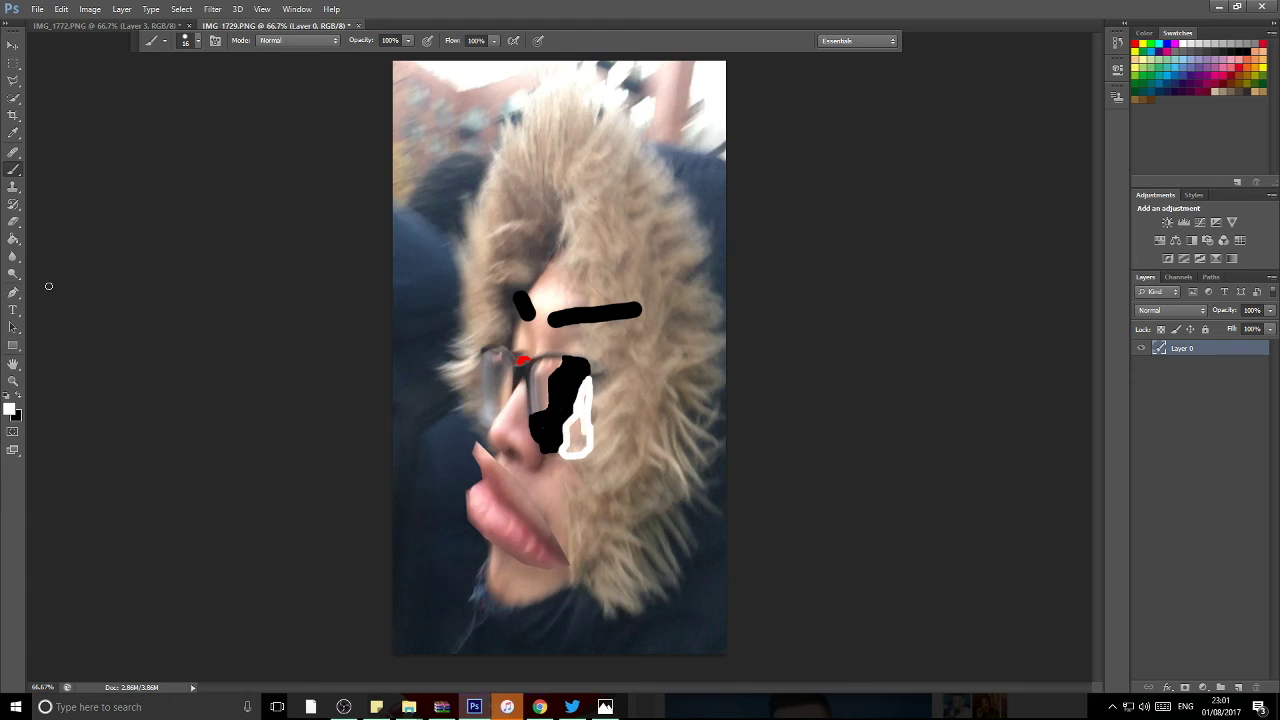
key("g")
left_click(577, 435)
left_click(13, 170)
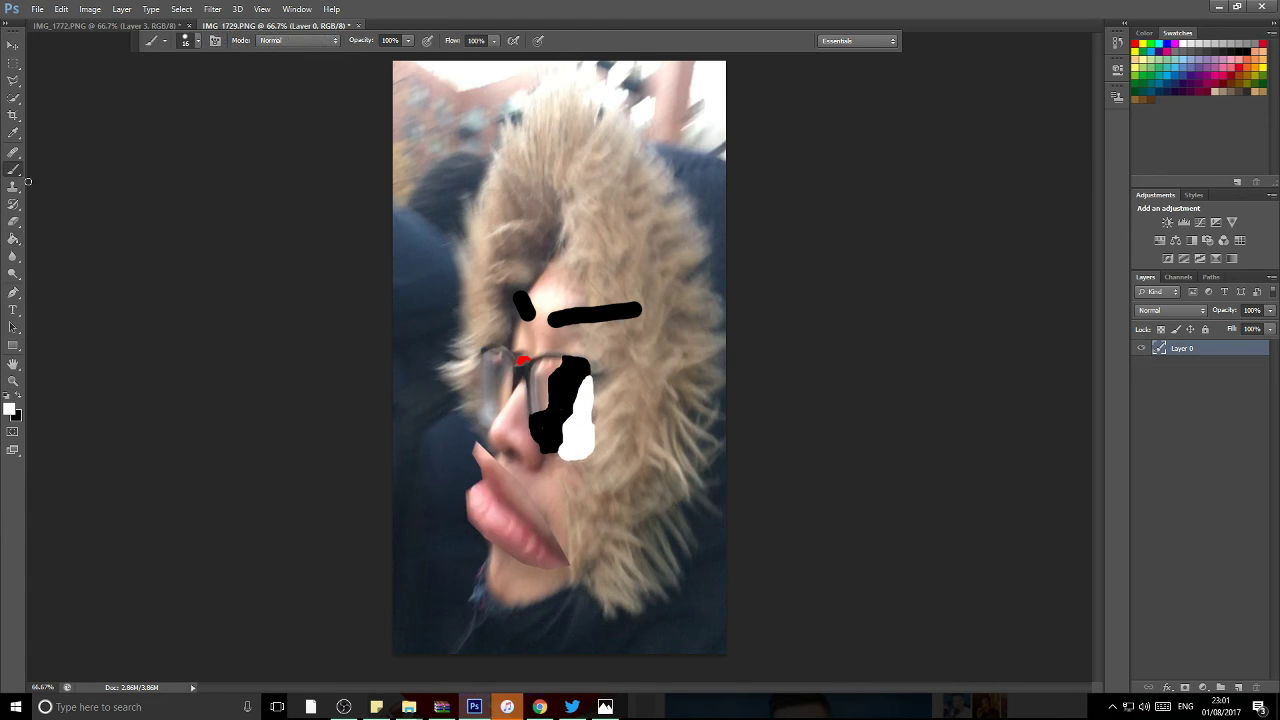
left_click_drag(556, 360, 530, 412)
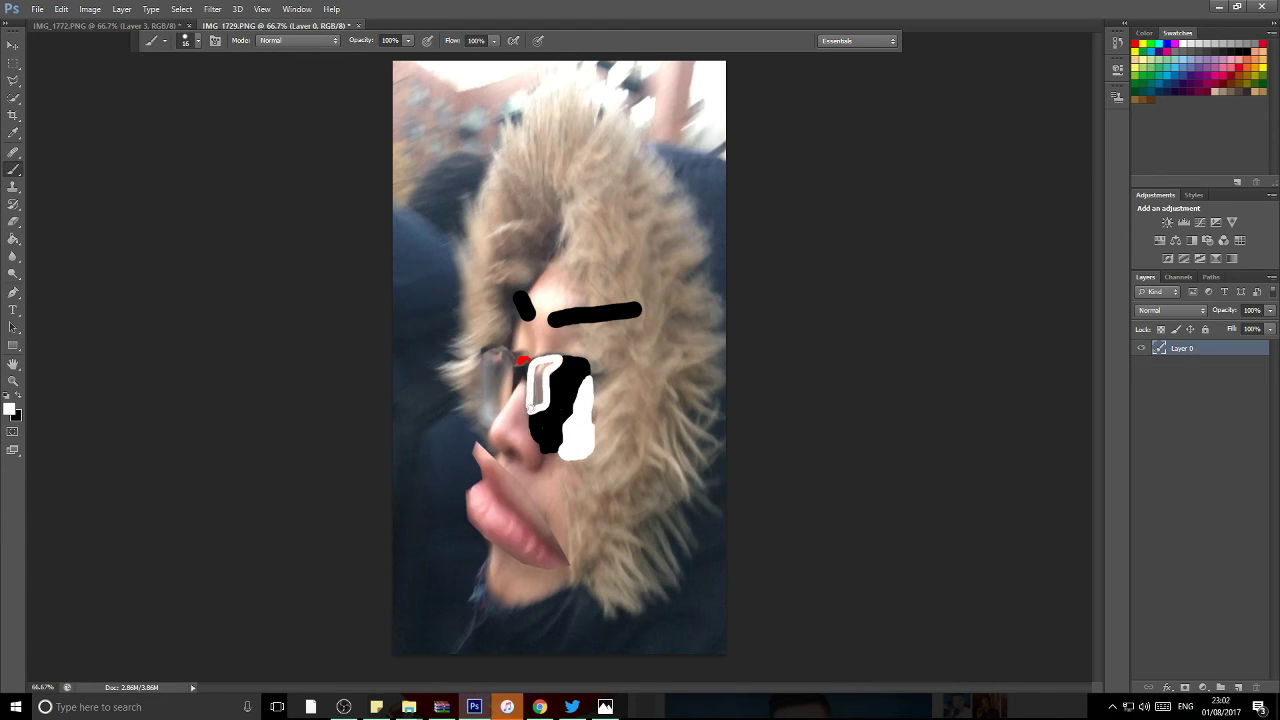
key("g")
left_click(563, 392)
left_click(13, 170)
Step: Paint a white stripe and a thin black stripe across the left lens, and thicken the eyebrow into an angry wedge
key("x")
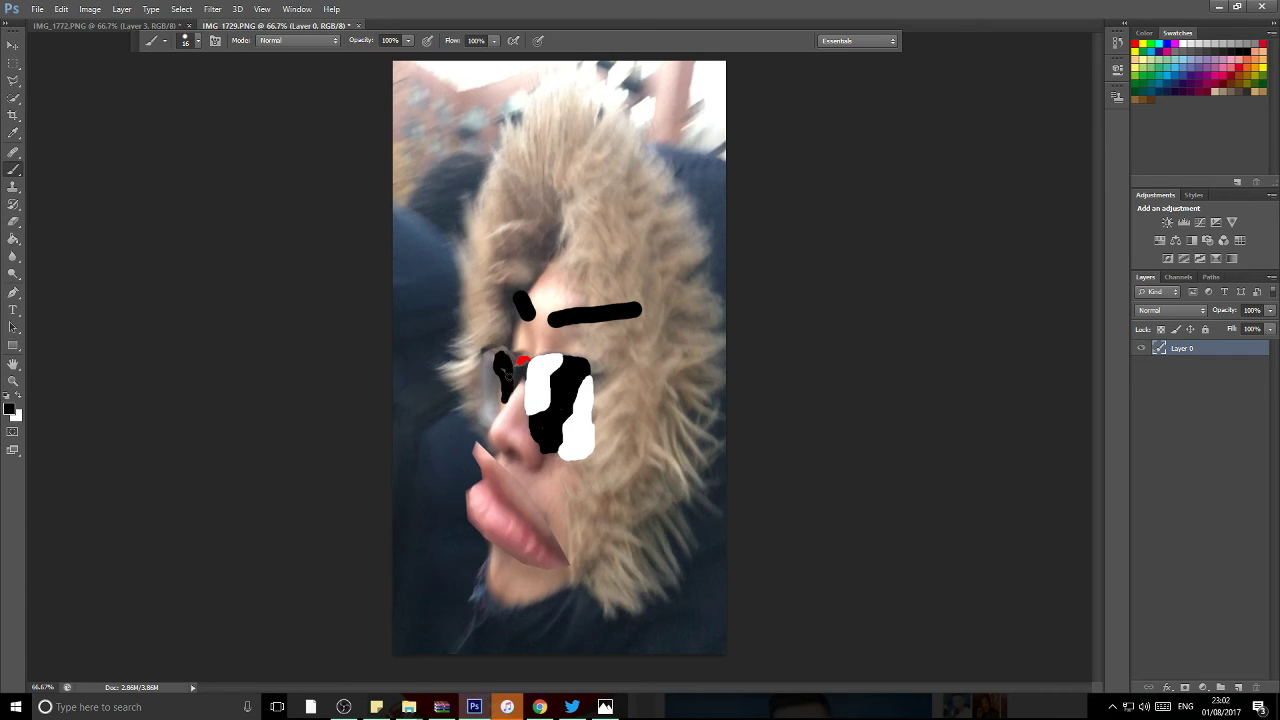
key("x")
left_click_drag(484, 366, 498, 410)
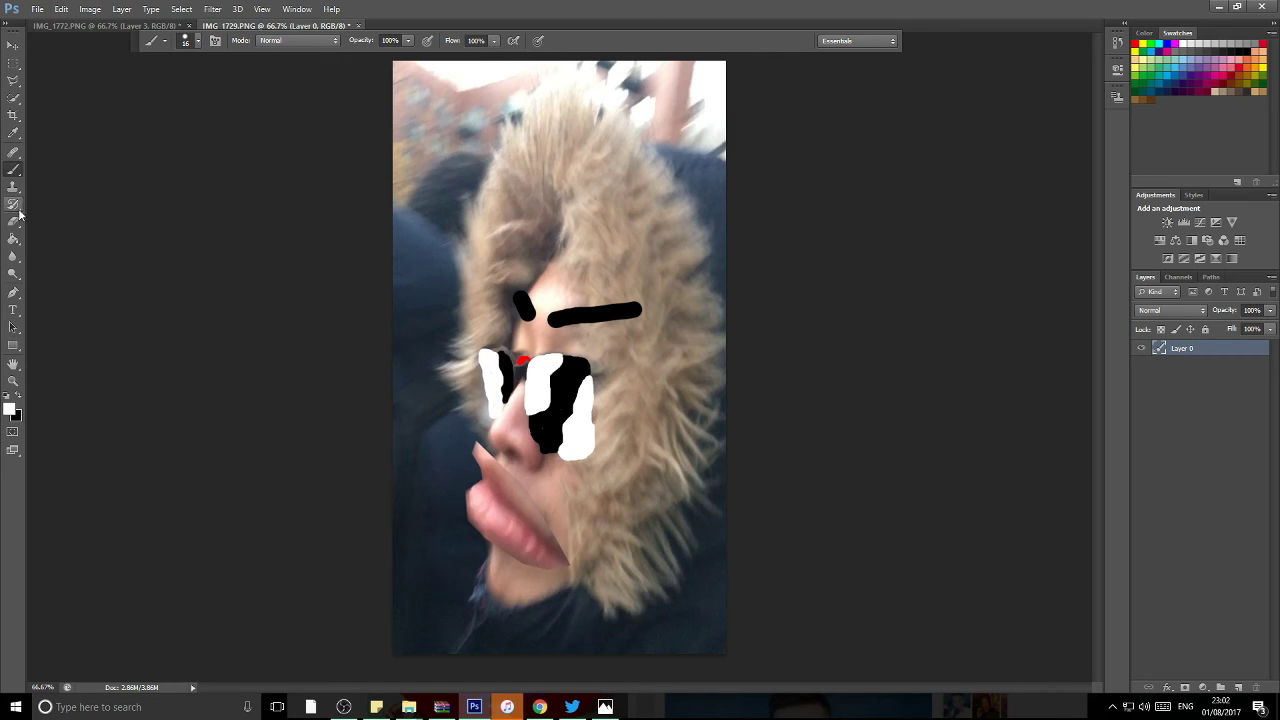
left_click(18, 398)
left_click_drag(479, 355, 478, 416)
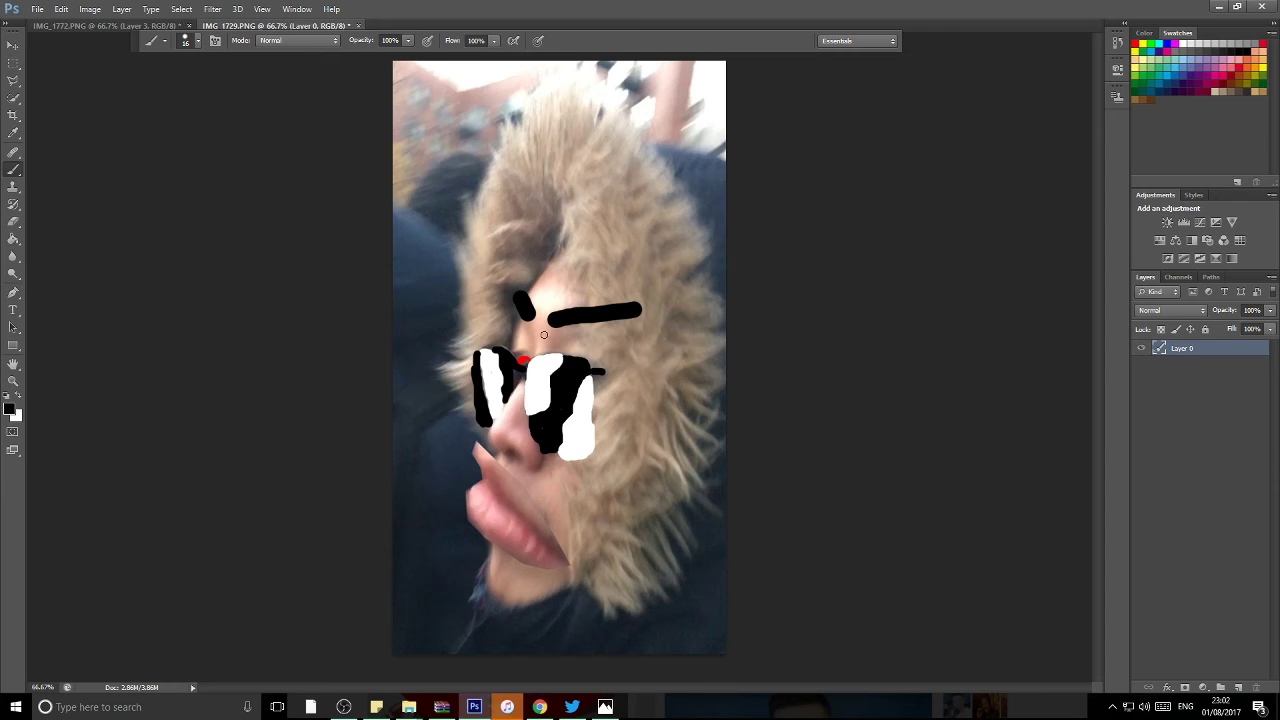
mouse_move(510, 293)
left_mouse_down()
mouse_move(638, 298)
mouse_move(619, 314)
left_mouse_up()
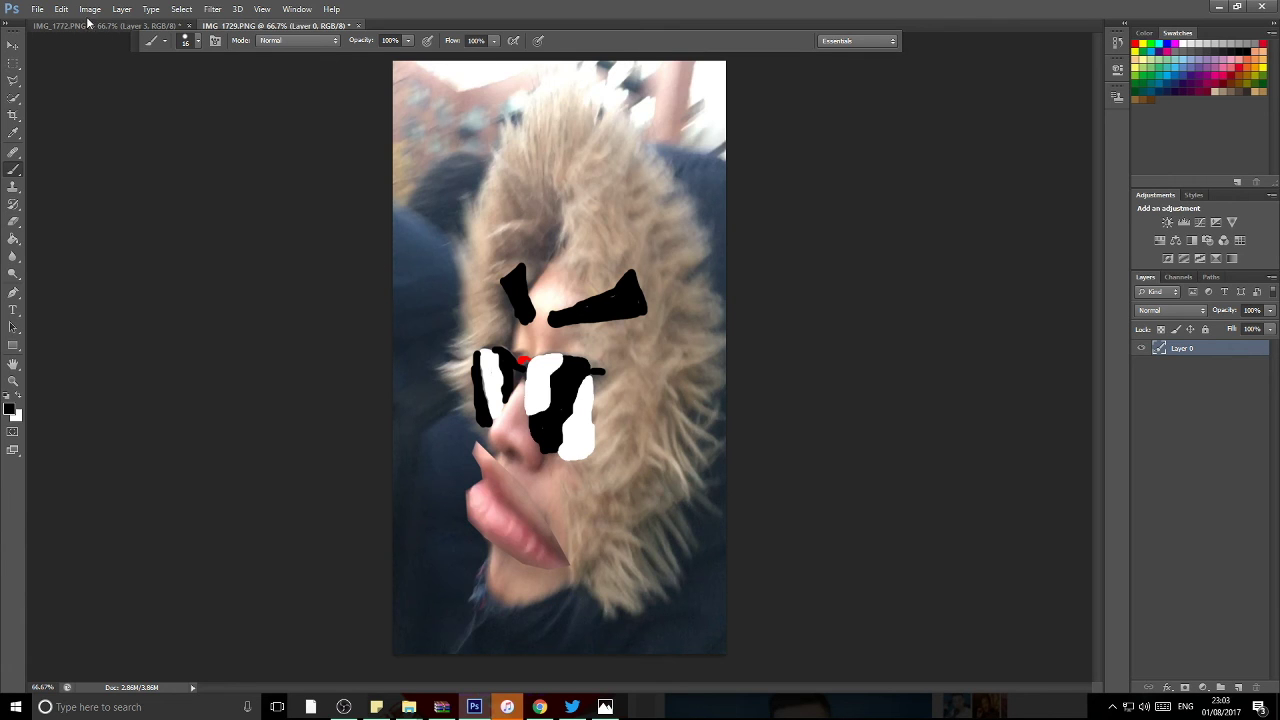
Step: Save the selfie as PNG, replacing the existing IMG_1729.png
left_click(20, 8)
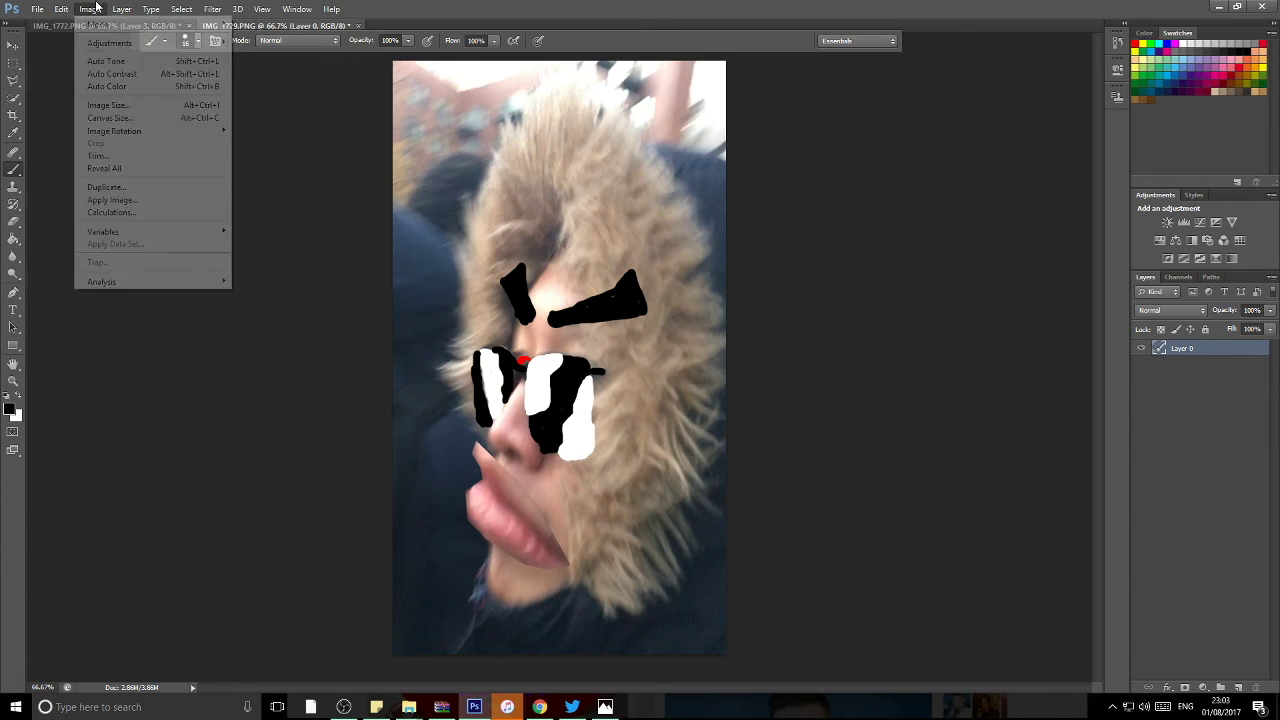
left_click(60, 169)
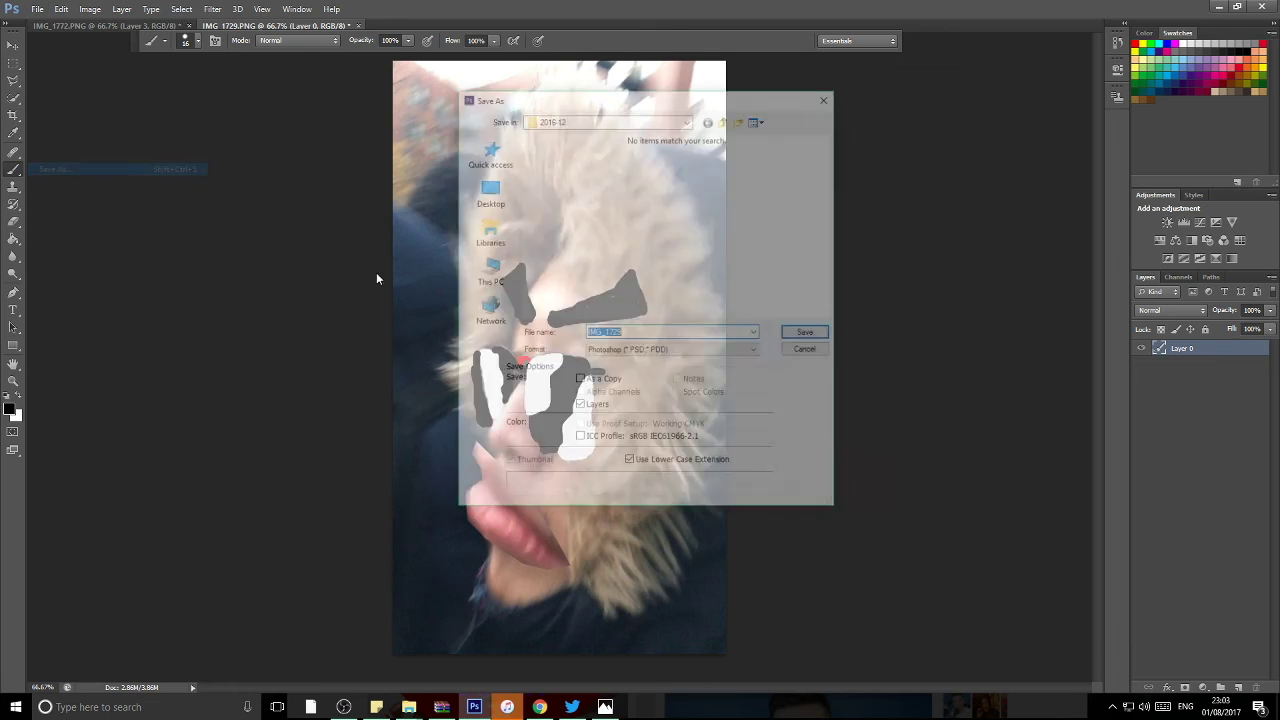
left_click(586, 349)
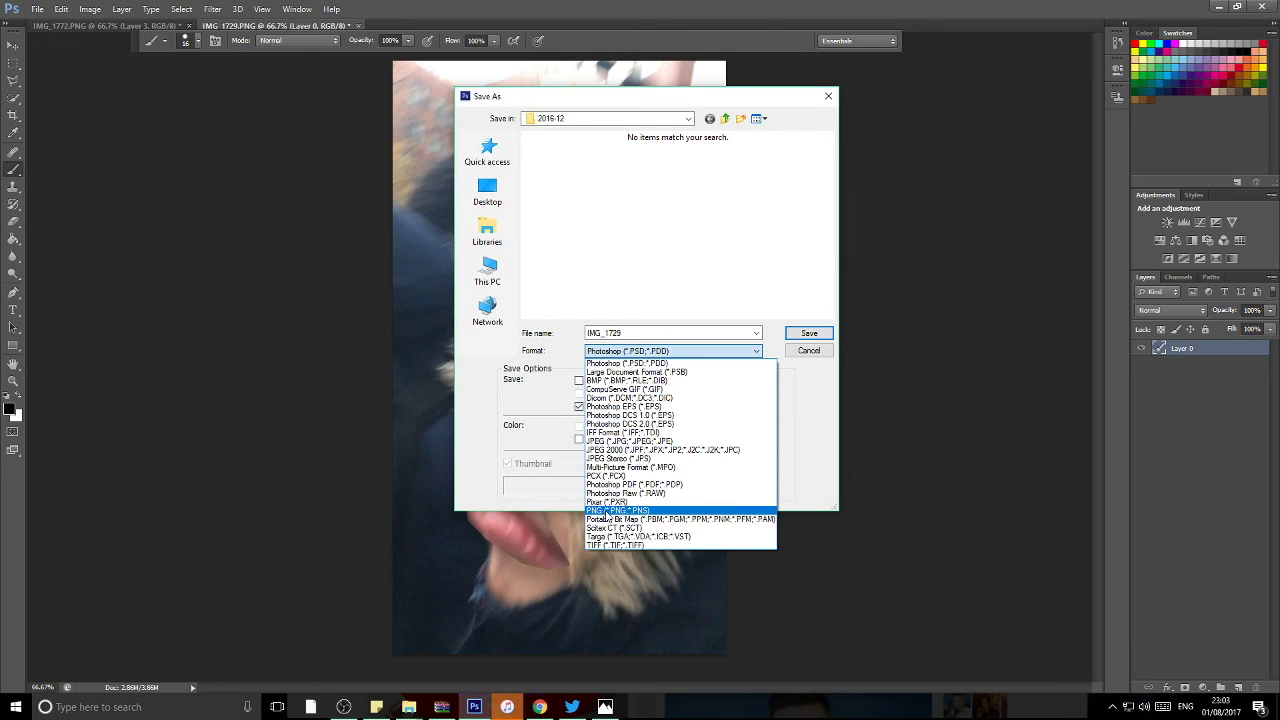
left_click(606, 512)
left_click(805, 334)
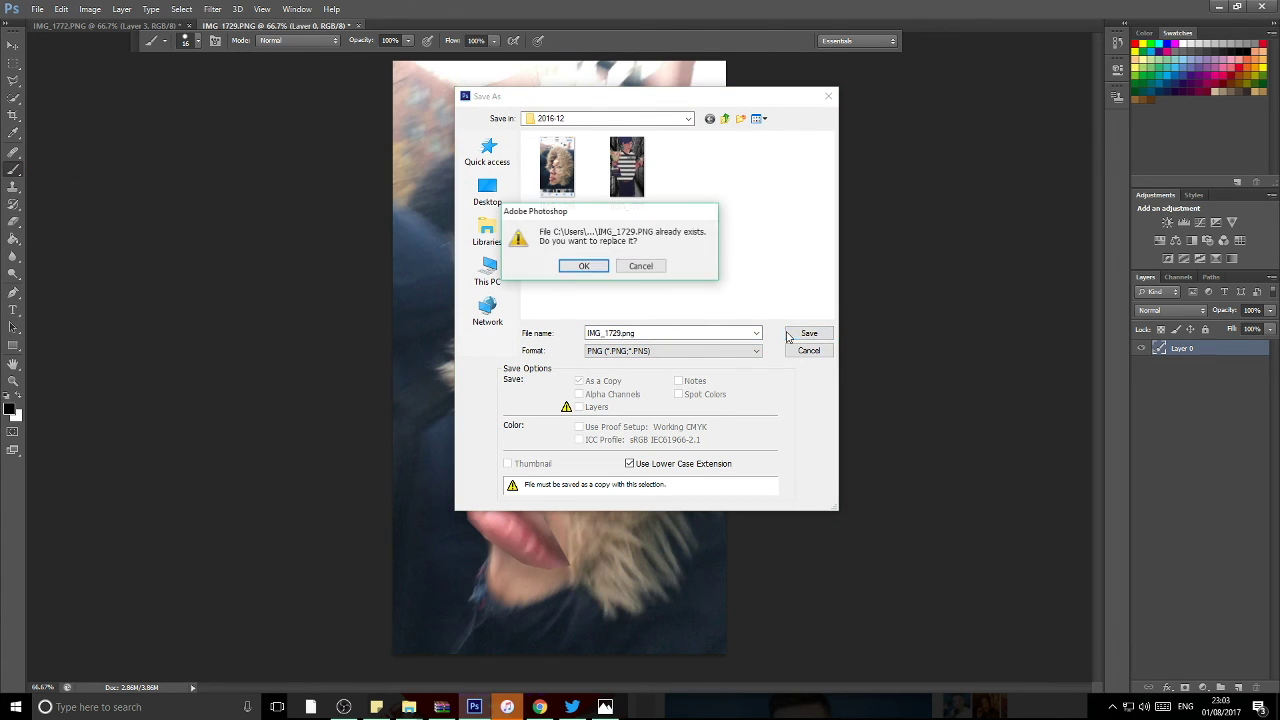
left_click(683, 221)
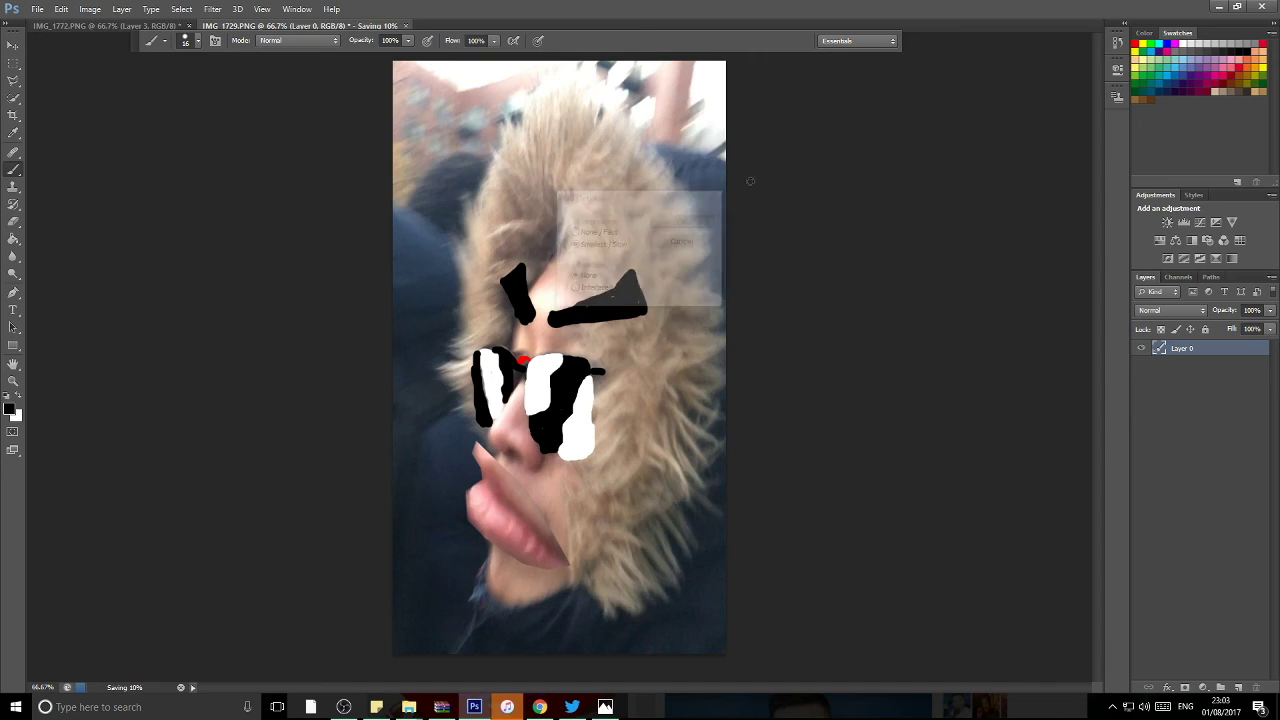
Step: Quit Photoshop, discarding IMG_1772.PNG changes and saving IMG_1729.PNG
left_click(1261, 6)
left_click(625, 273)
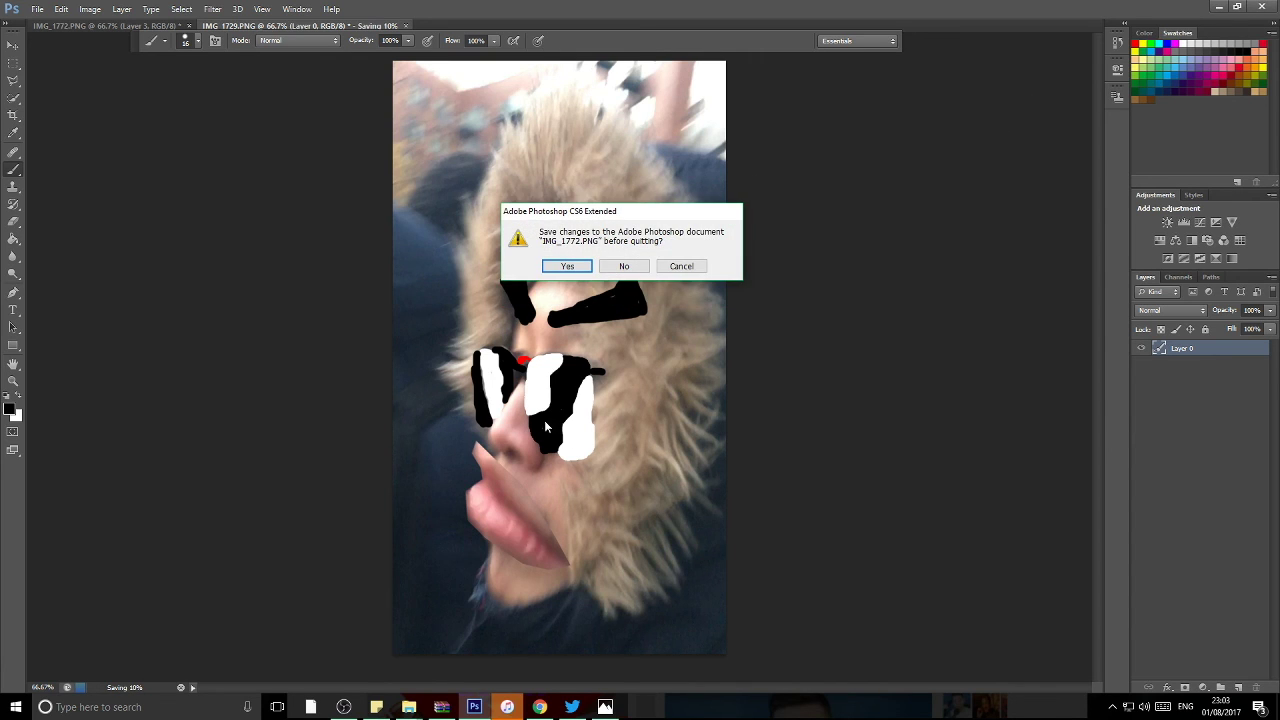
left_click(601, 267)
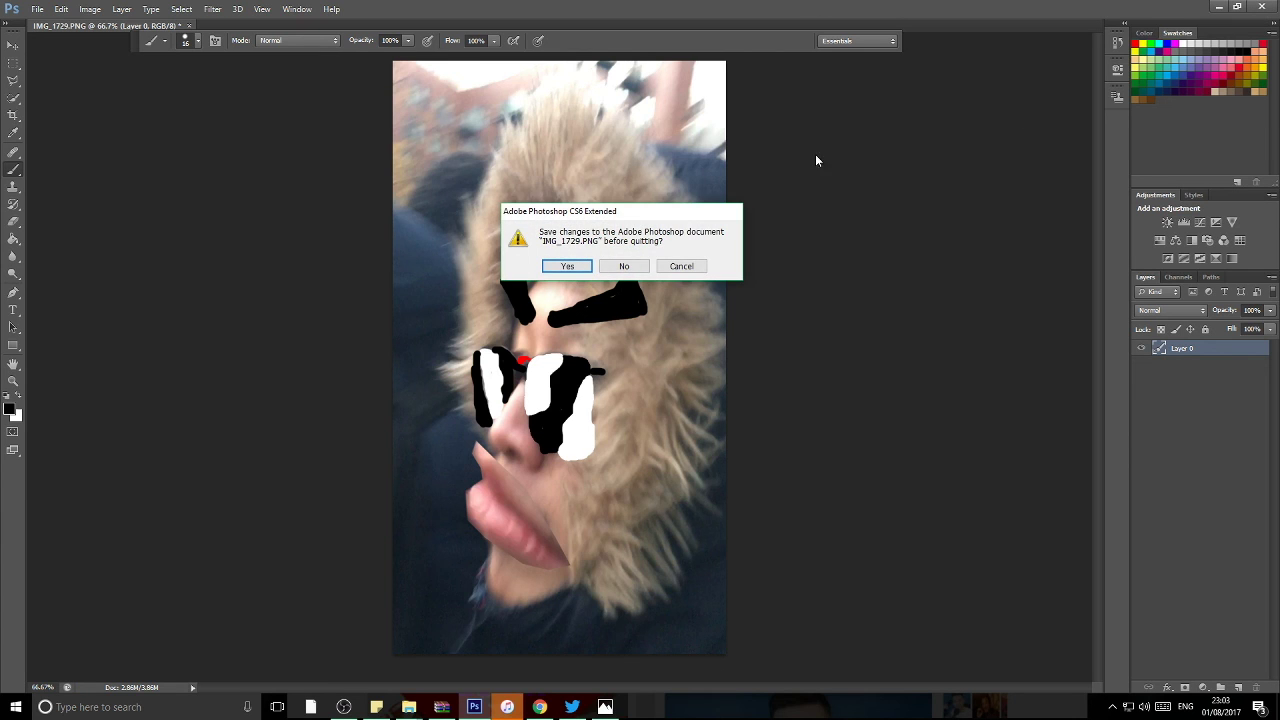
left_click(570, 266)
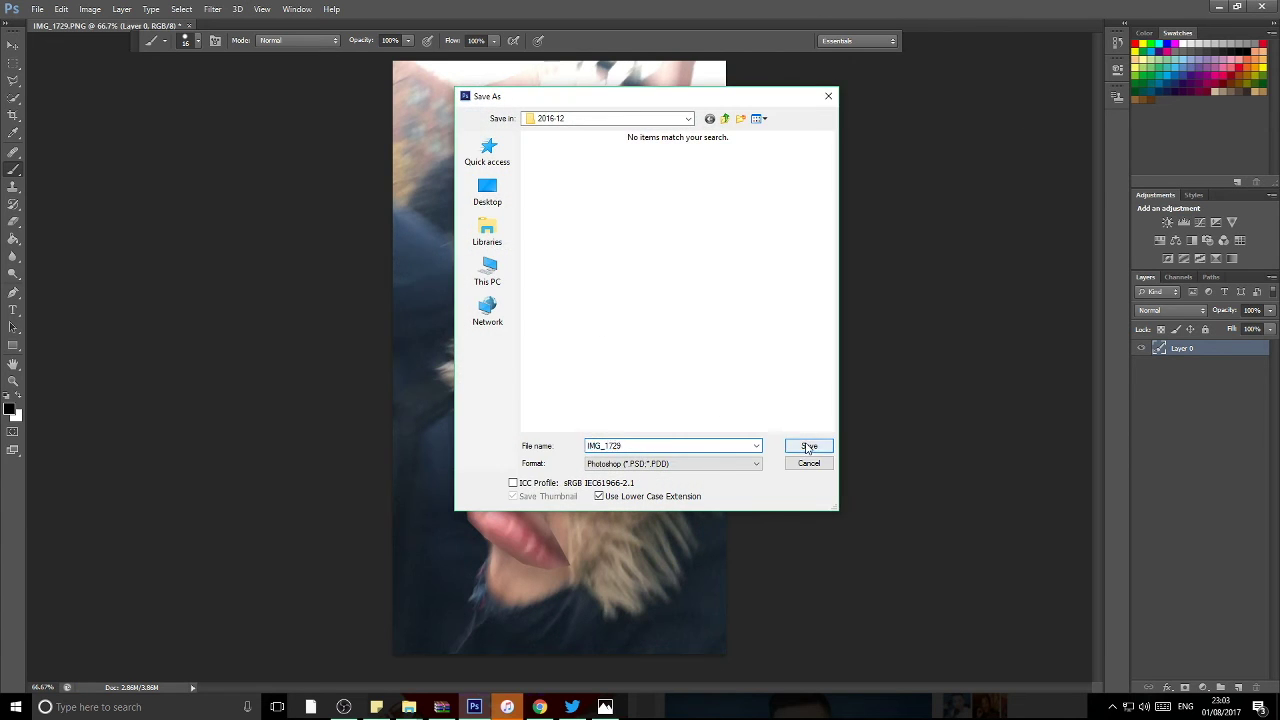
left_click(806, 446)
Step: Finish quitting Photoshop, then open IMG_1729, IMG_1772 and the bearded man's photo in Windows Photos
left_click(498, 150)
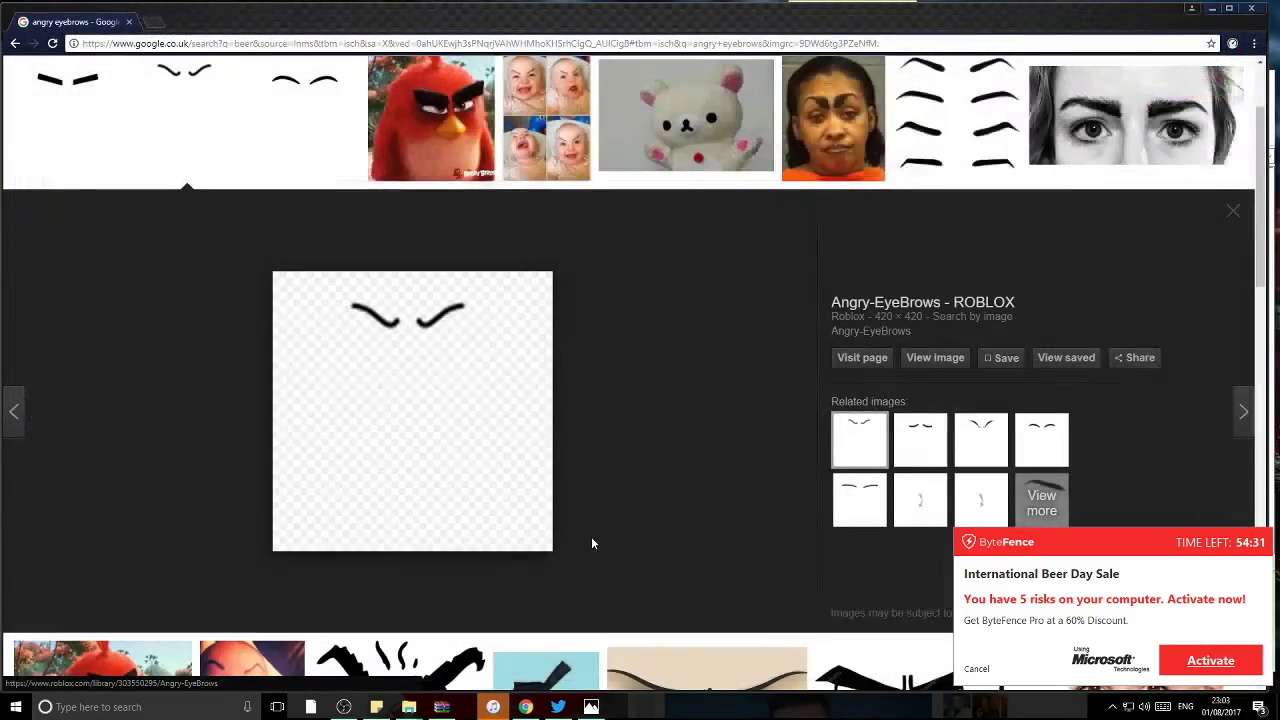
mouse_move(409, 706)
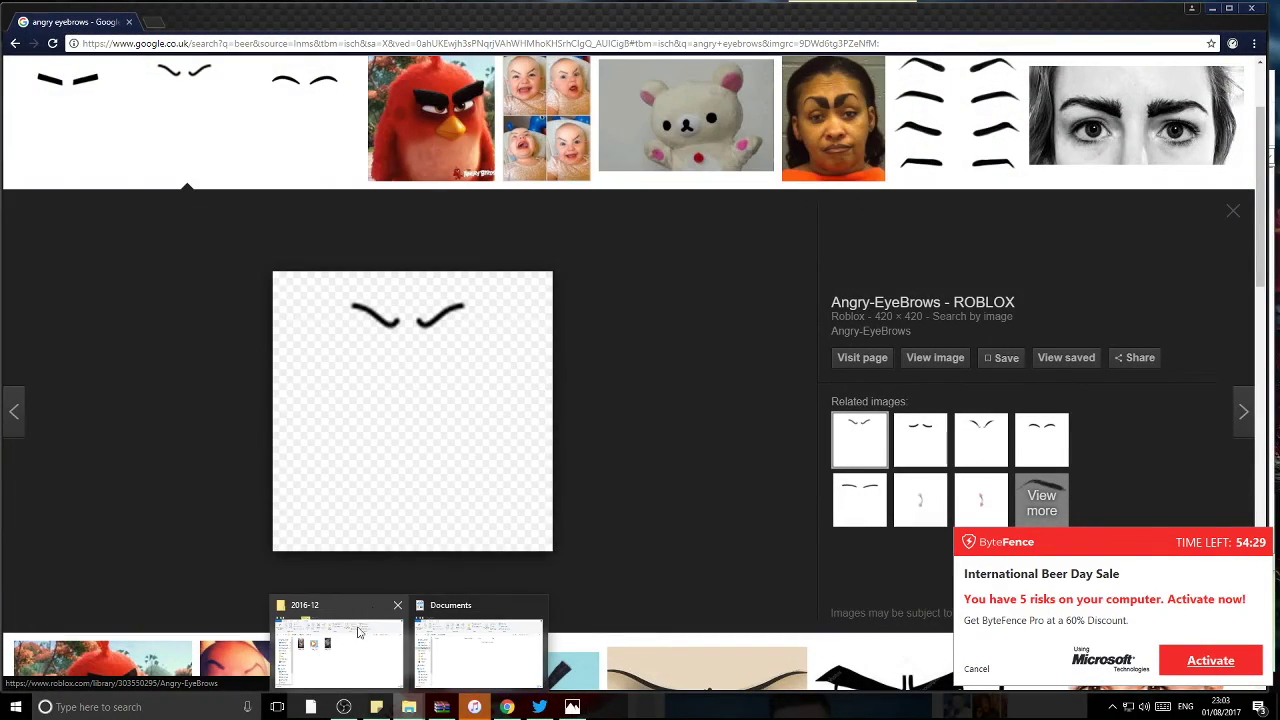
left_click(335, 650)
double_click(279, 389)
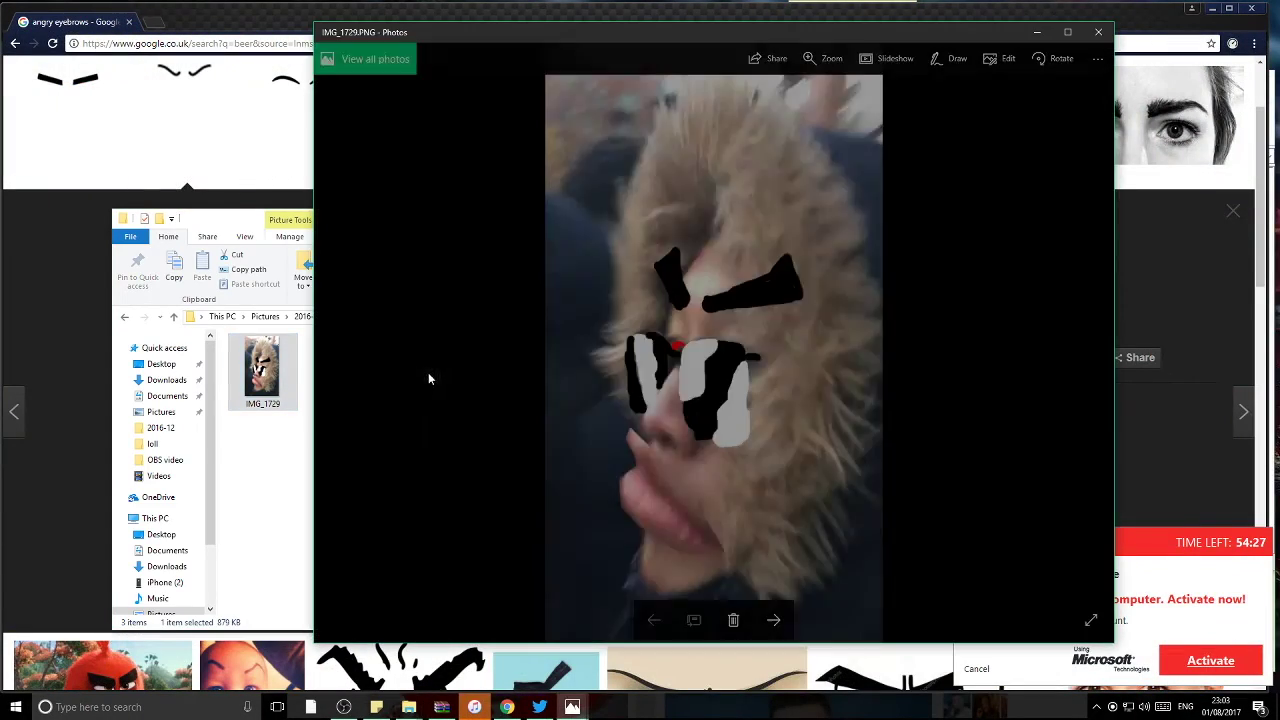
left_click(308, 465)
double_click(419, 370)
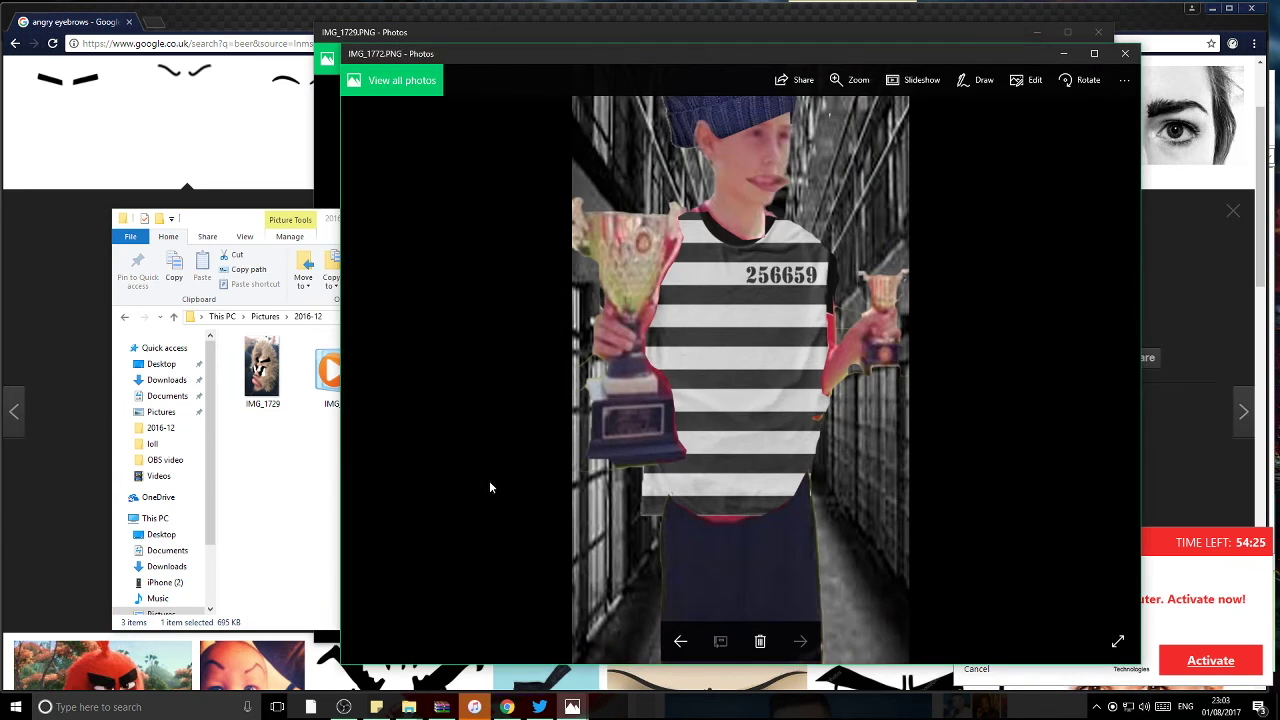
left_click(156, 412)
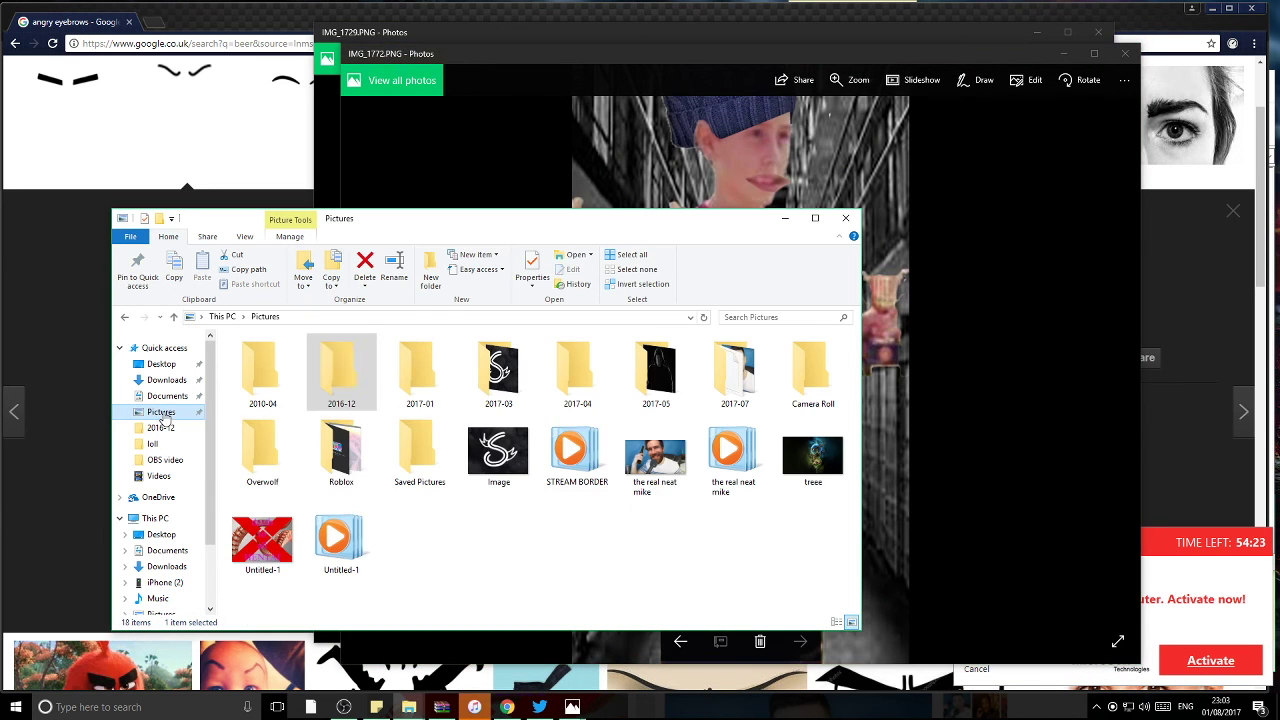
double_click(655, 458)
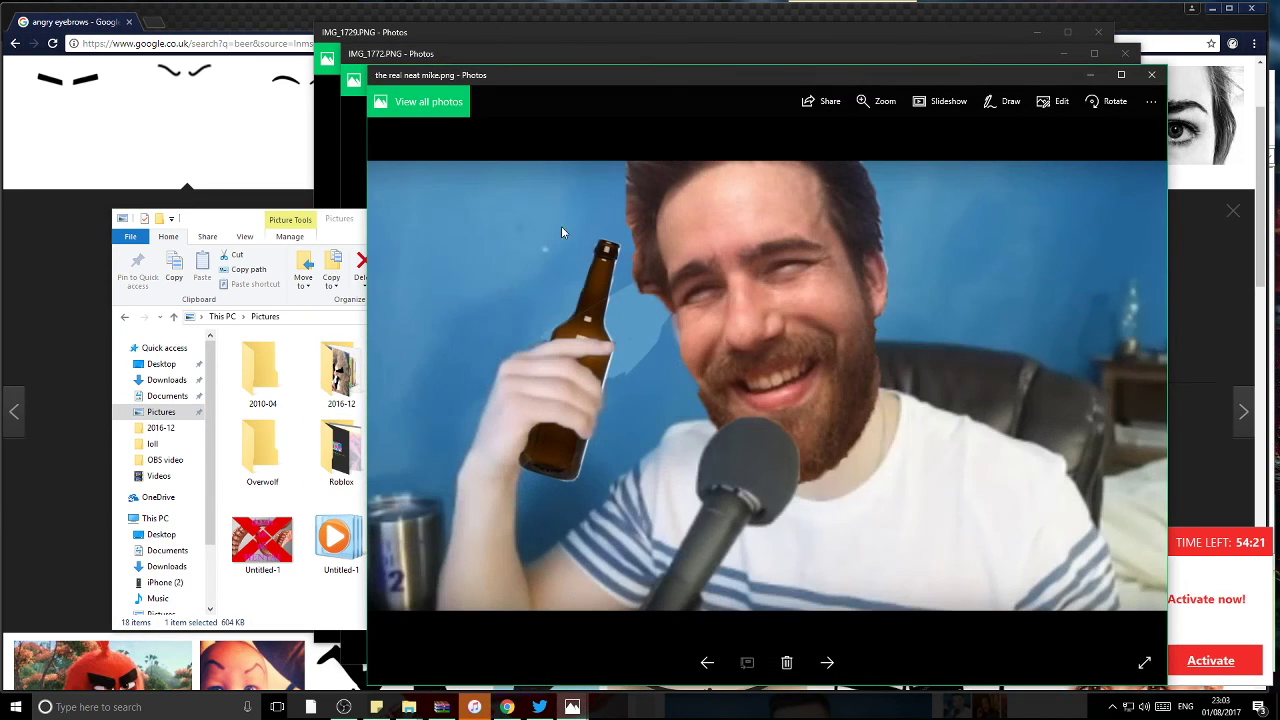
Step: Snap the bearded man's photo left, IMG_1772 top-right and IMG_1729 bottom-right
key("super+Left")
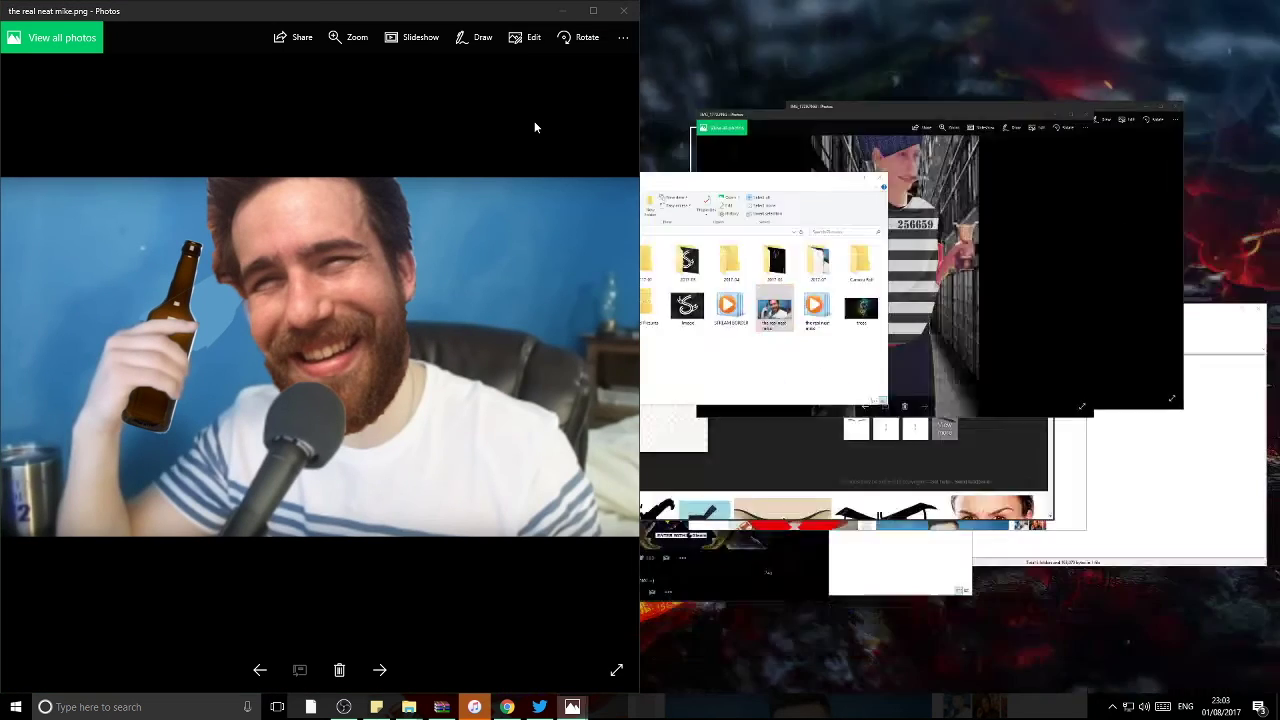
left_click(1012, 215)
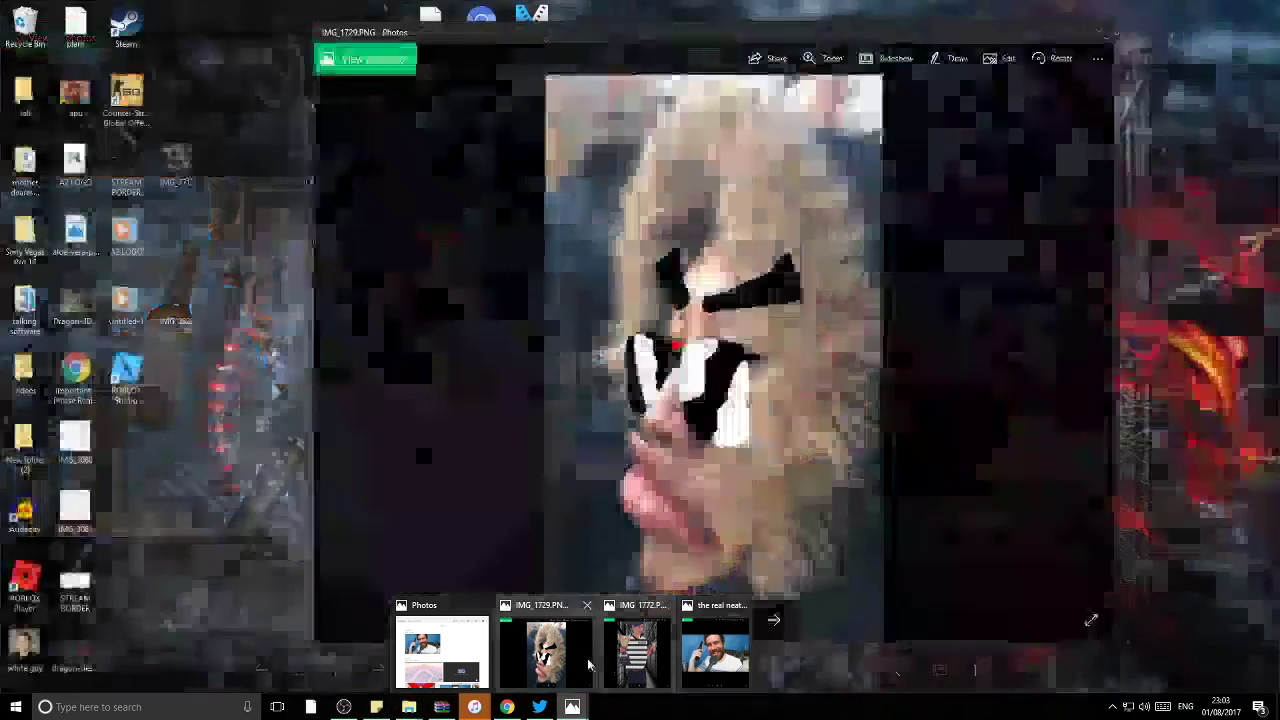
left_click(590, 660)
key("super+Right")
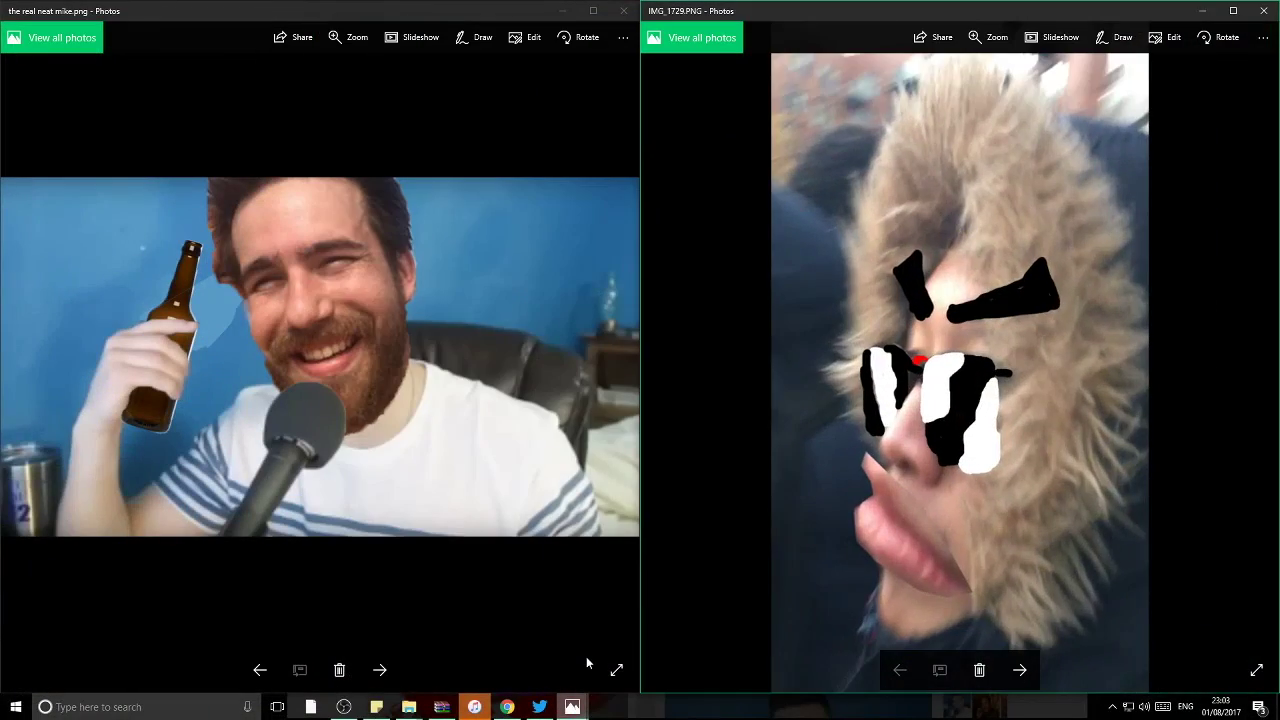
key("super+Down")
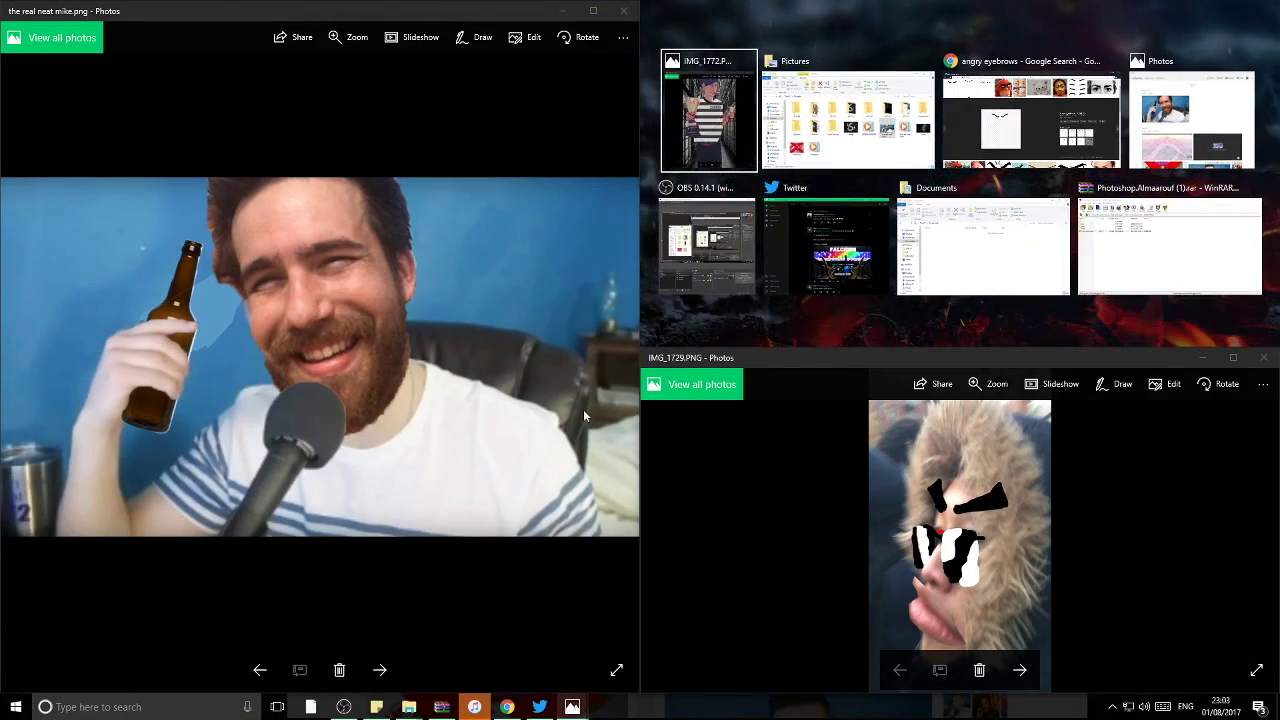
left_click(713, 108)
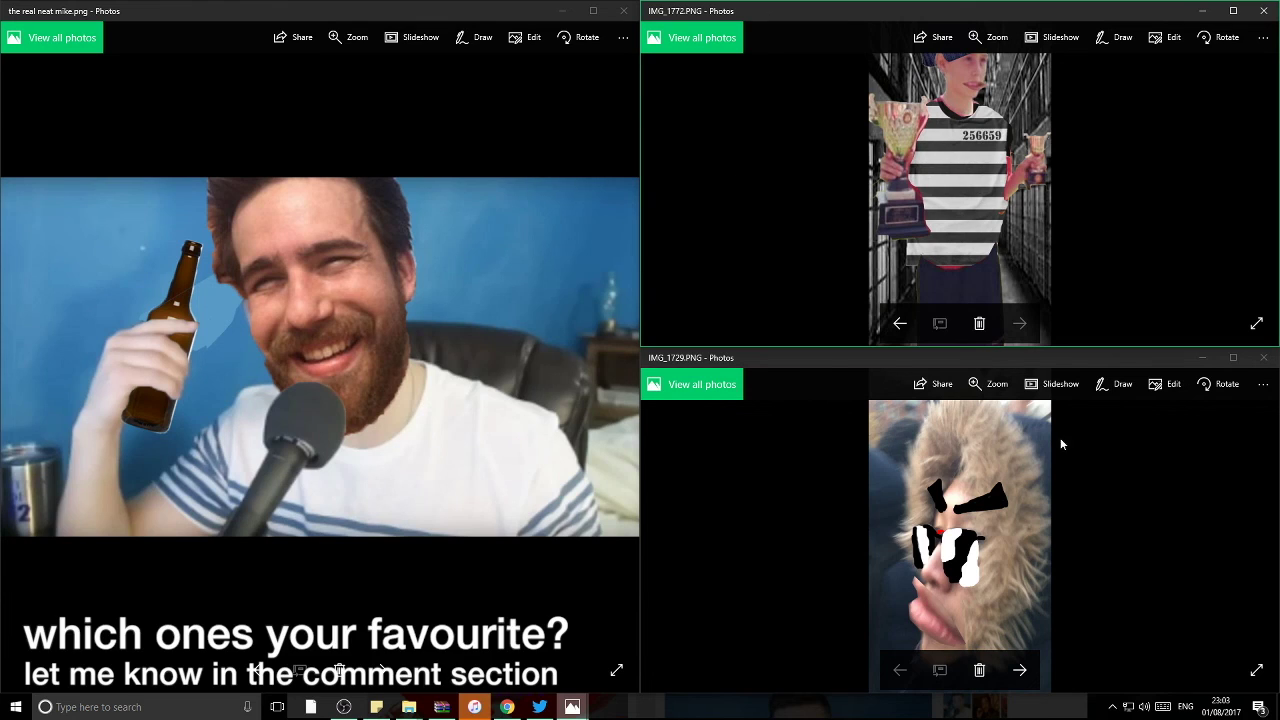